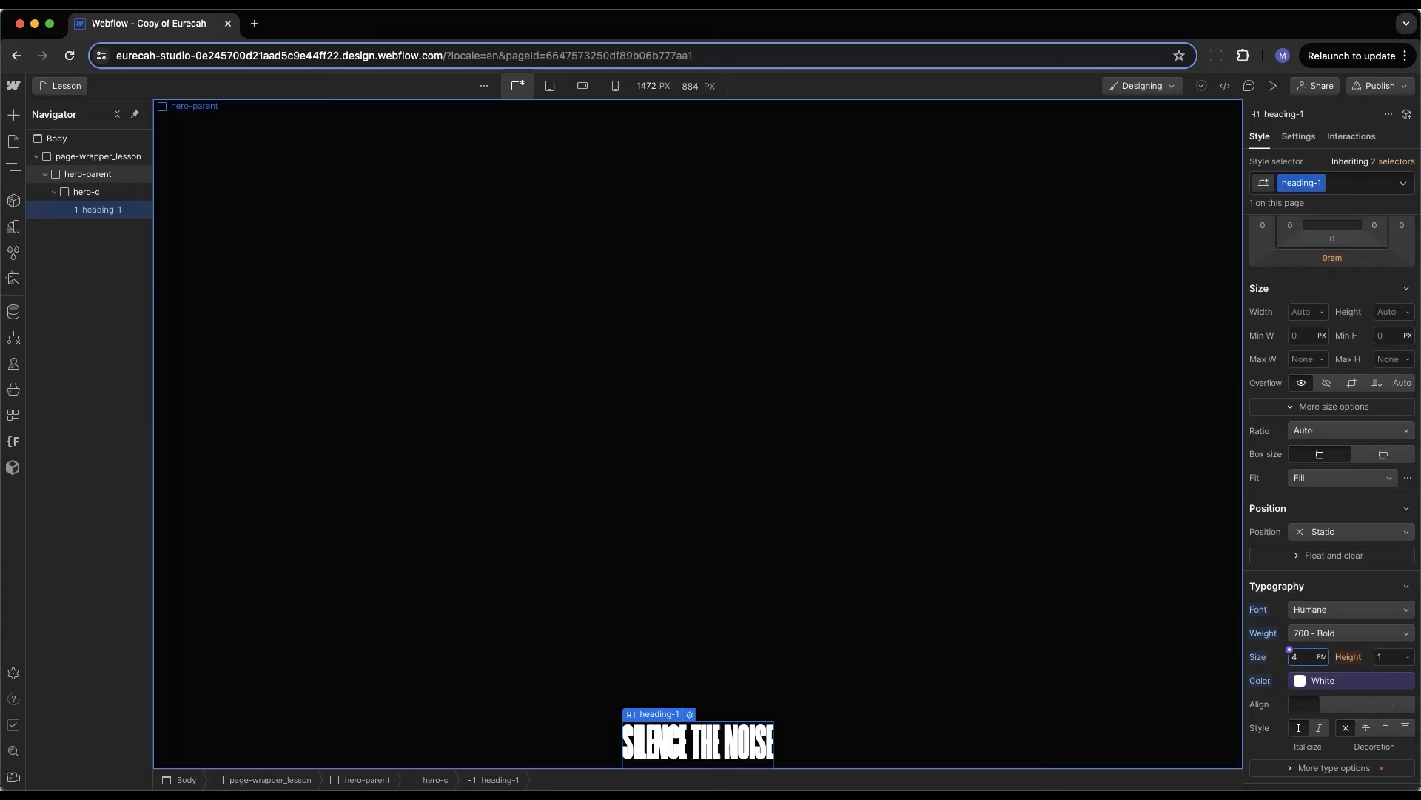
Confirm the heading-1 font size of 4 REM and open eurecah.com in a new browser tab as the design reference
{"action": "key", "text": "Return"}
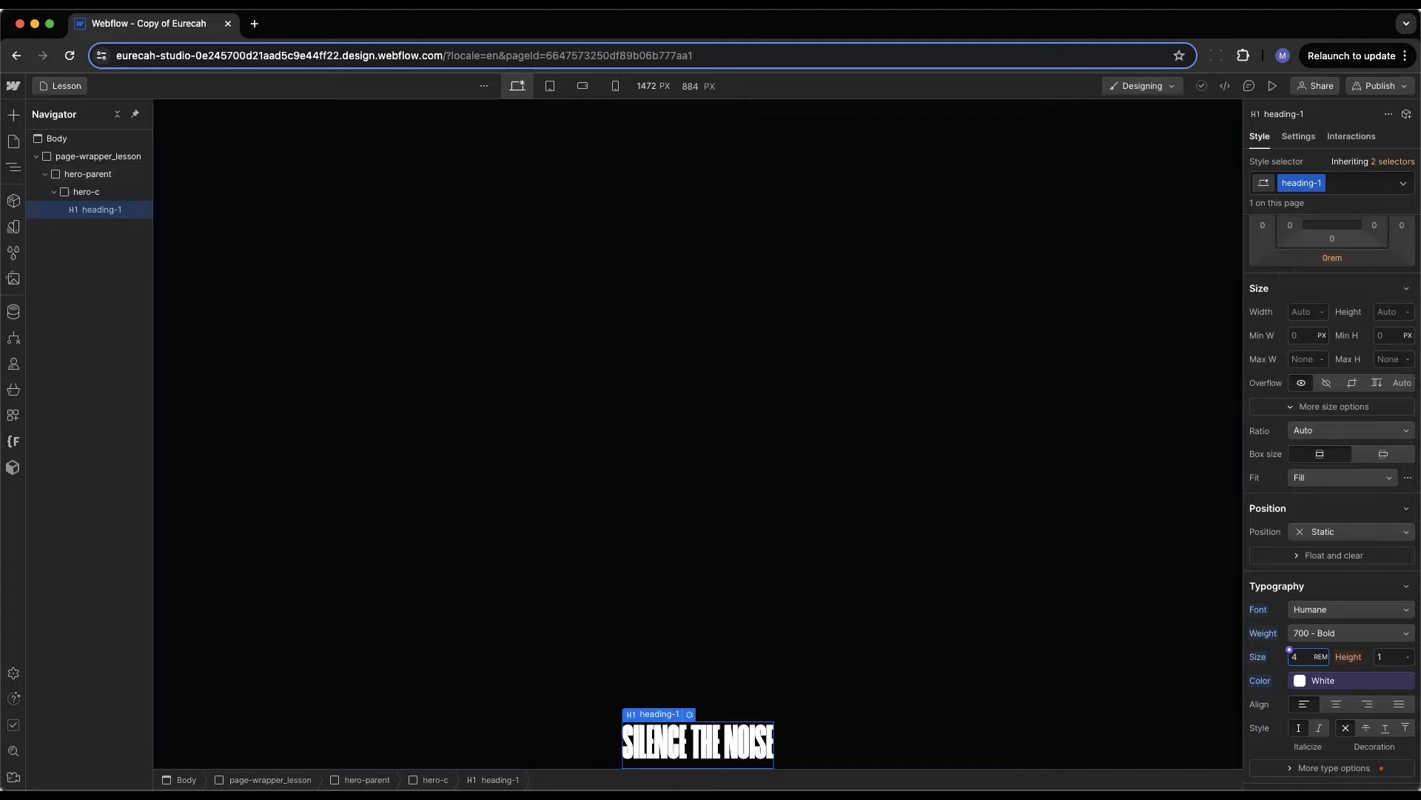
{"action": "left_click", "coordinate": [254, 24]}
{"action": "type", "text": "eure"}
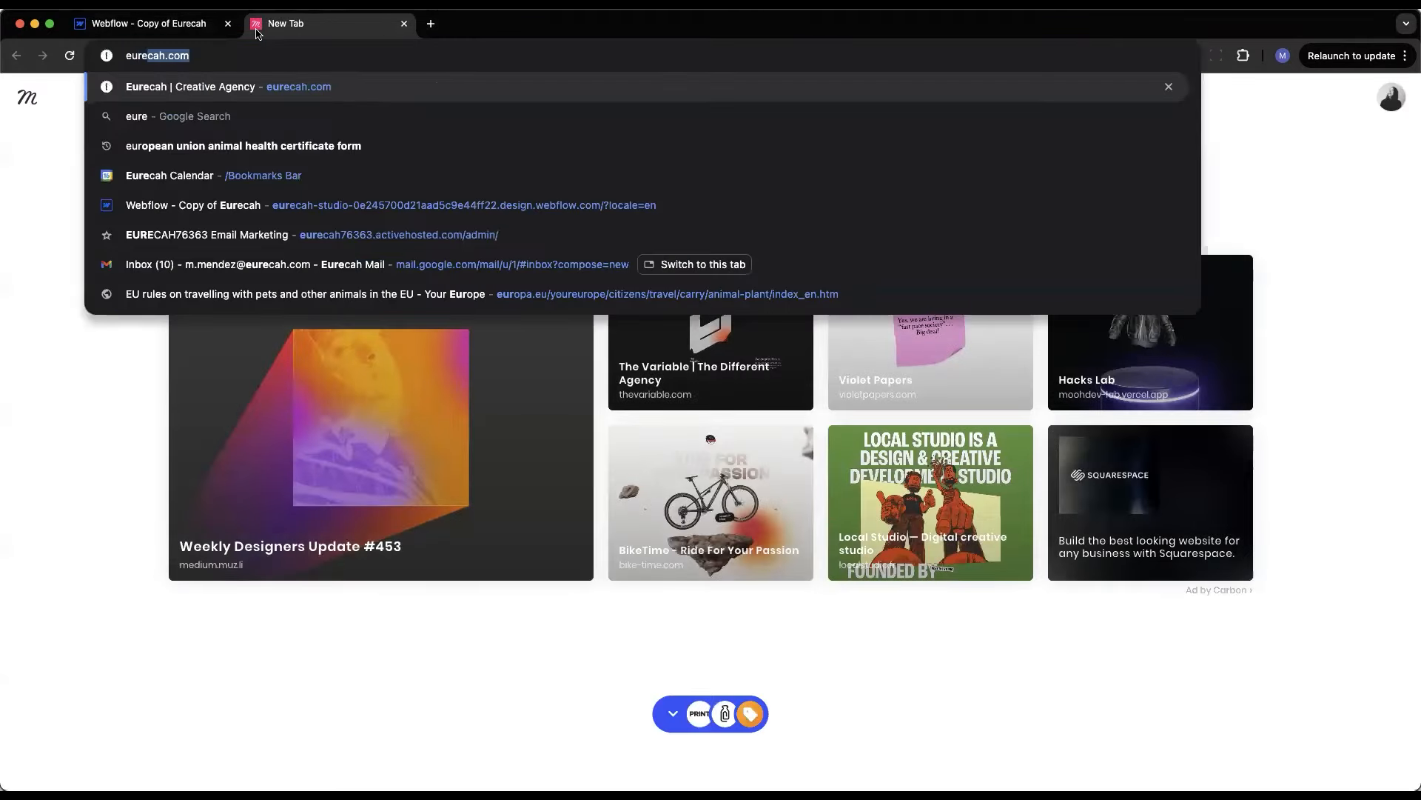
{"action": "key", "text": "Return"}
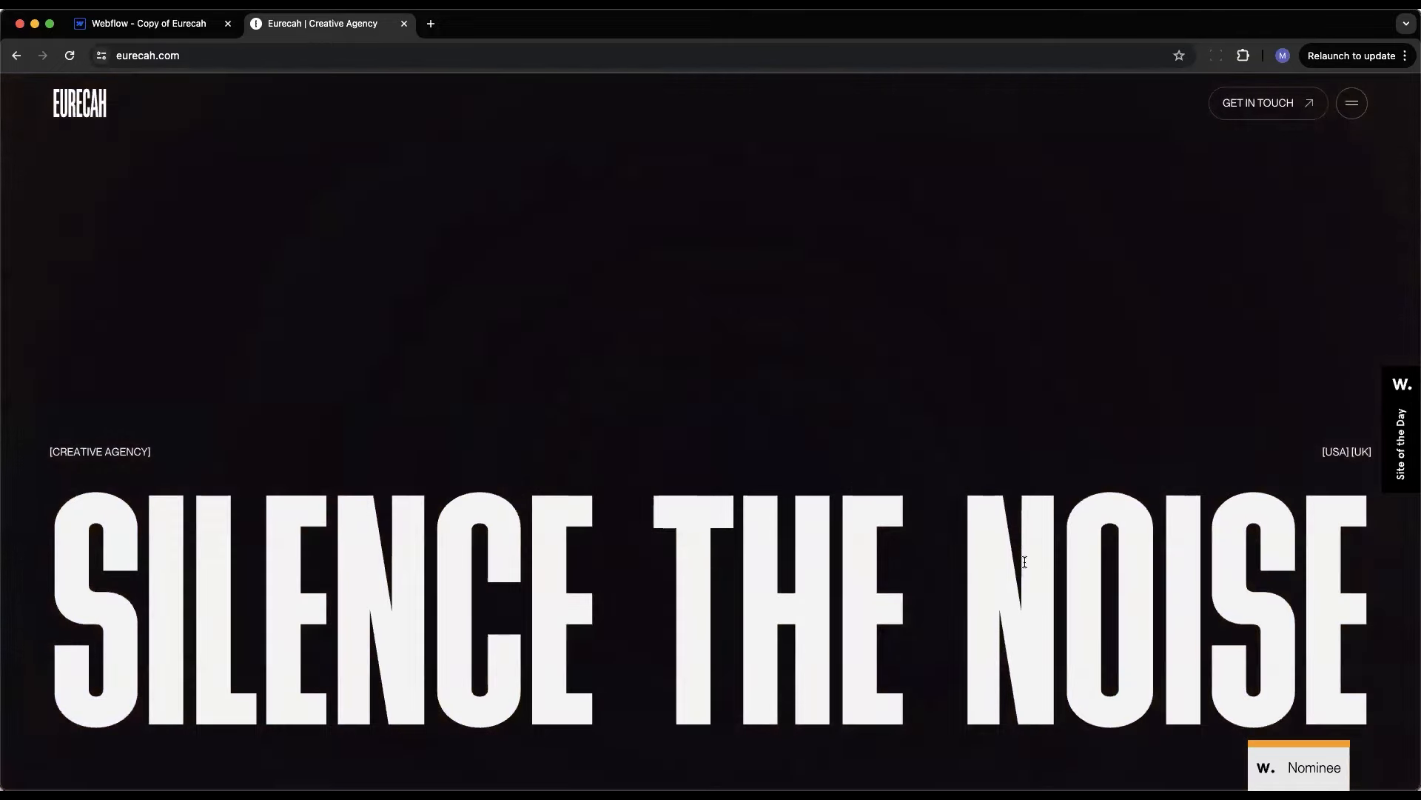
Return to Webflow and set the heading-1 font size to 30 VW
{"action": "left_click", "coordinate": [152, 23]}
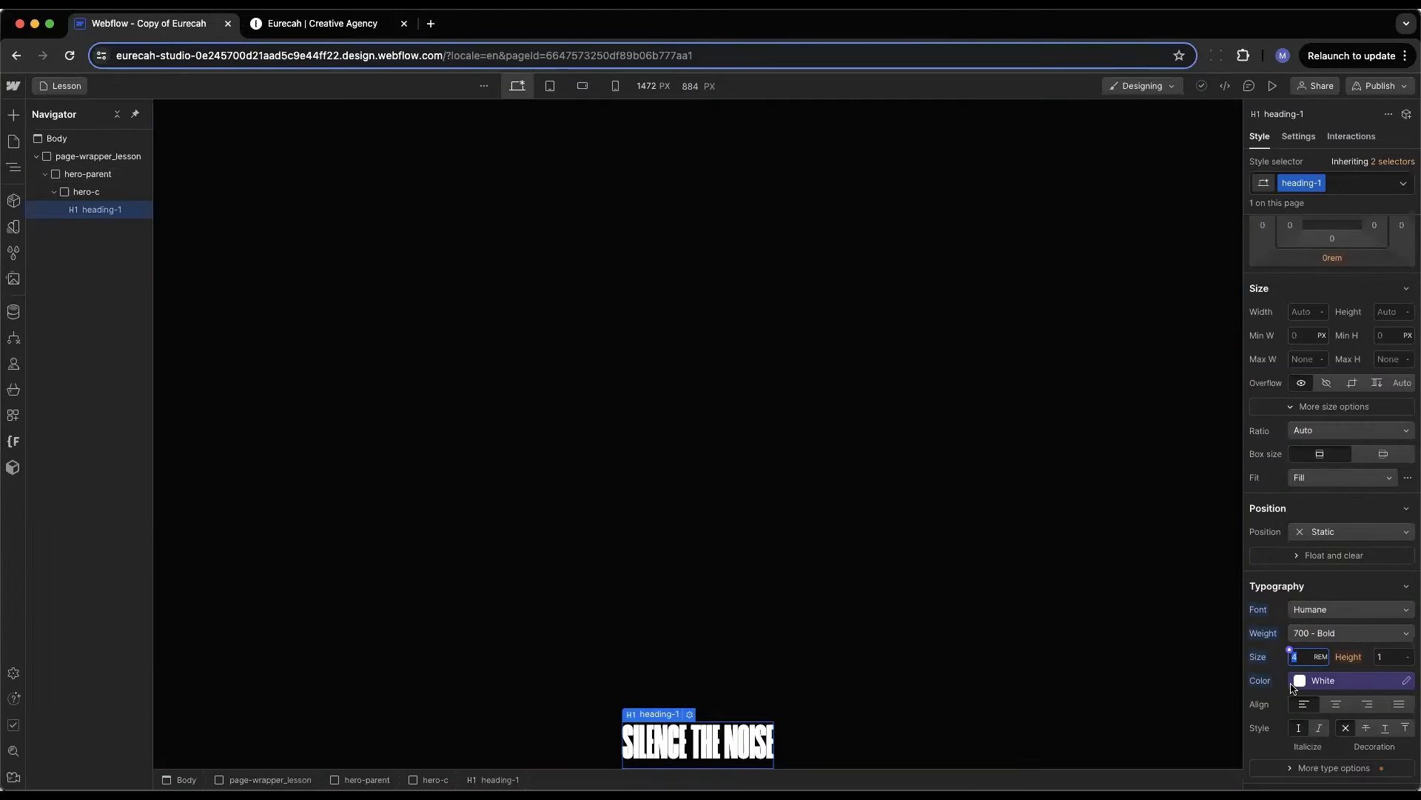
{"action": "type", "text": "4"}
{"action": "key", "text": "Return"}
{"action": "key", "text": "Up"}
{"action": "key", "text": "Up"}
{"action": "key", "text": "Up"}
{"action": "key", "text": "Up"}
{"action": "key", "text": "Up"}
{"action": "key", "text": "Up"}
{"action": "key", "text": "Up"}
{"action": "key", "text": "Up"}
{"action": "key", "text": "Up"}
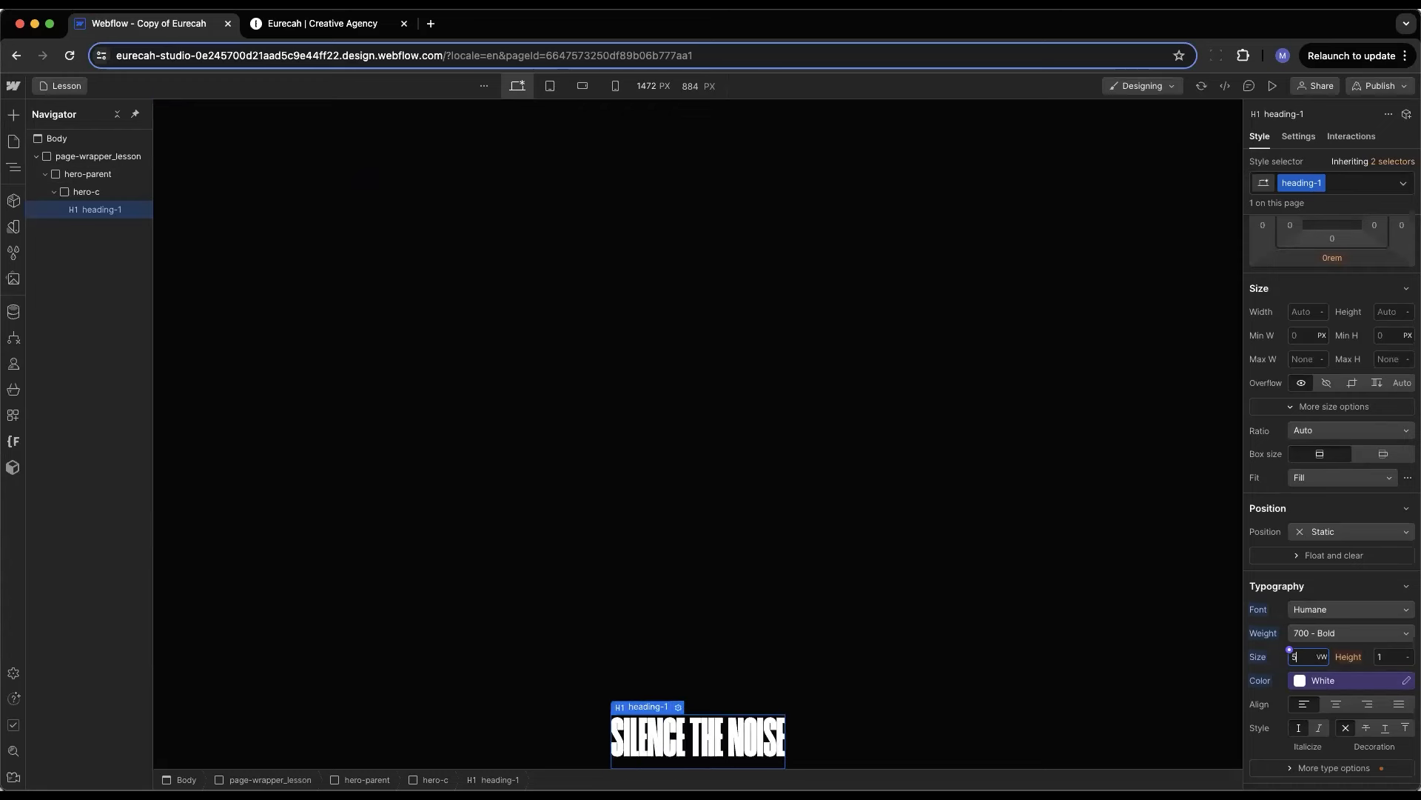
{"action": "key", "text": "Up"}
{"action": "key", "text": "Up"}
{"action": "key", "text": "Up"}
{"action": "key", "text": "Up"}
{"action": "key", "text": "Up"}
{"action": "key", "text": "Up"}
{"action": "key", "text": "Up"}
{"action": "key", "text": "Up"}
{"action": "key", "text": "Up"}
{"action": "key", "text": "Up"}
{"action": "key", "text": "Up"}
{"action": "key", "text": "Up"}
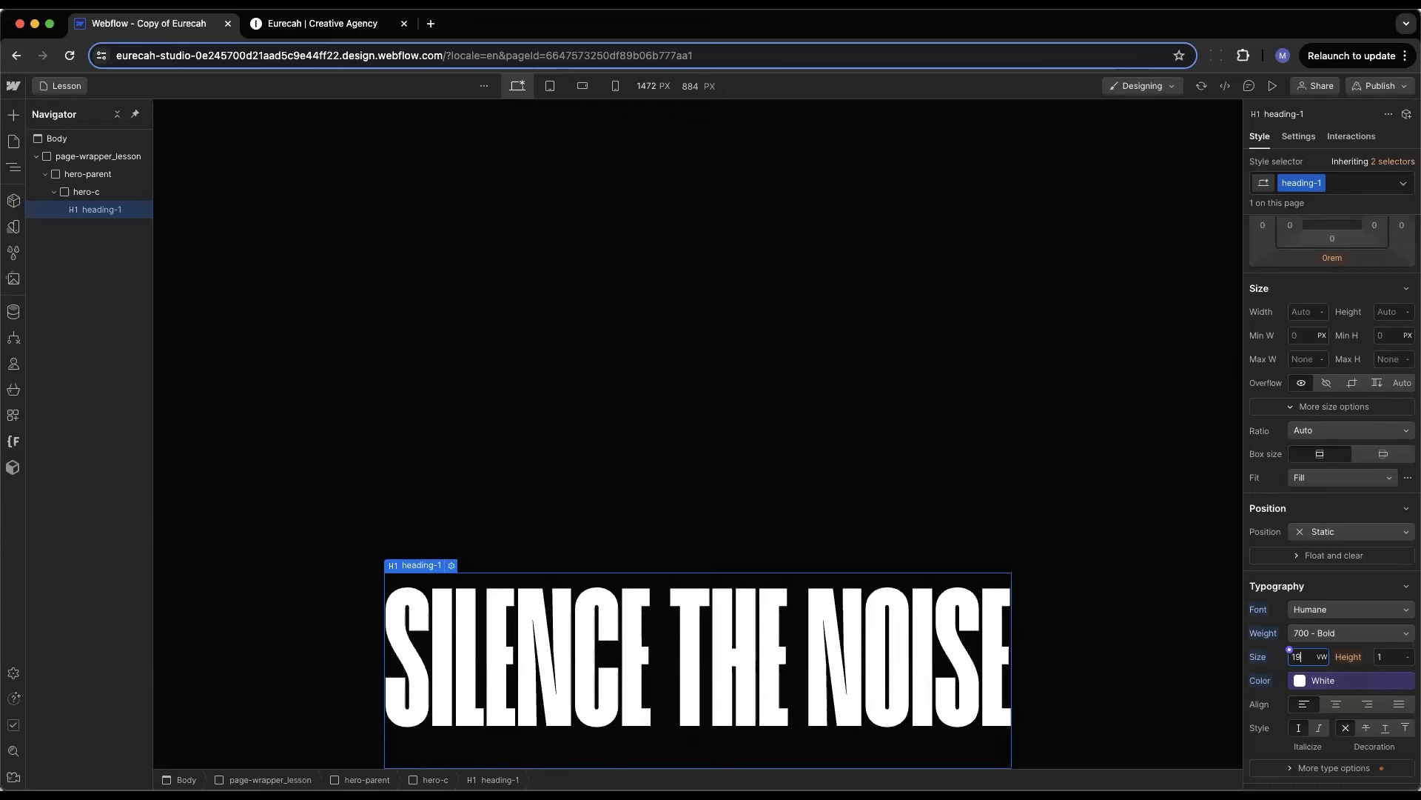
{"action": "key", "text": "Up"}
{"action": "key", "text": "Up"}
{"action": "key", "text": "Up"}
{"action": "key", "text": "Up"}
{"action": "key", "text": "Up"}
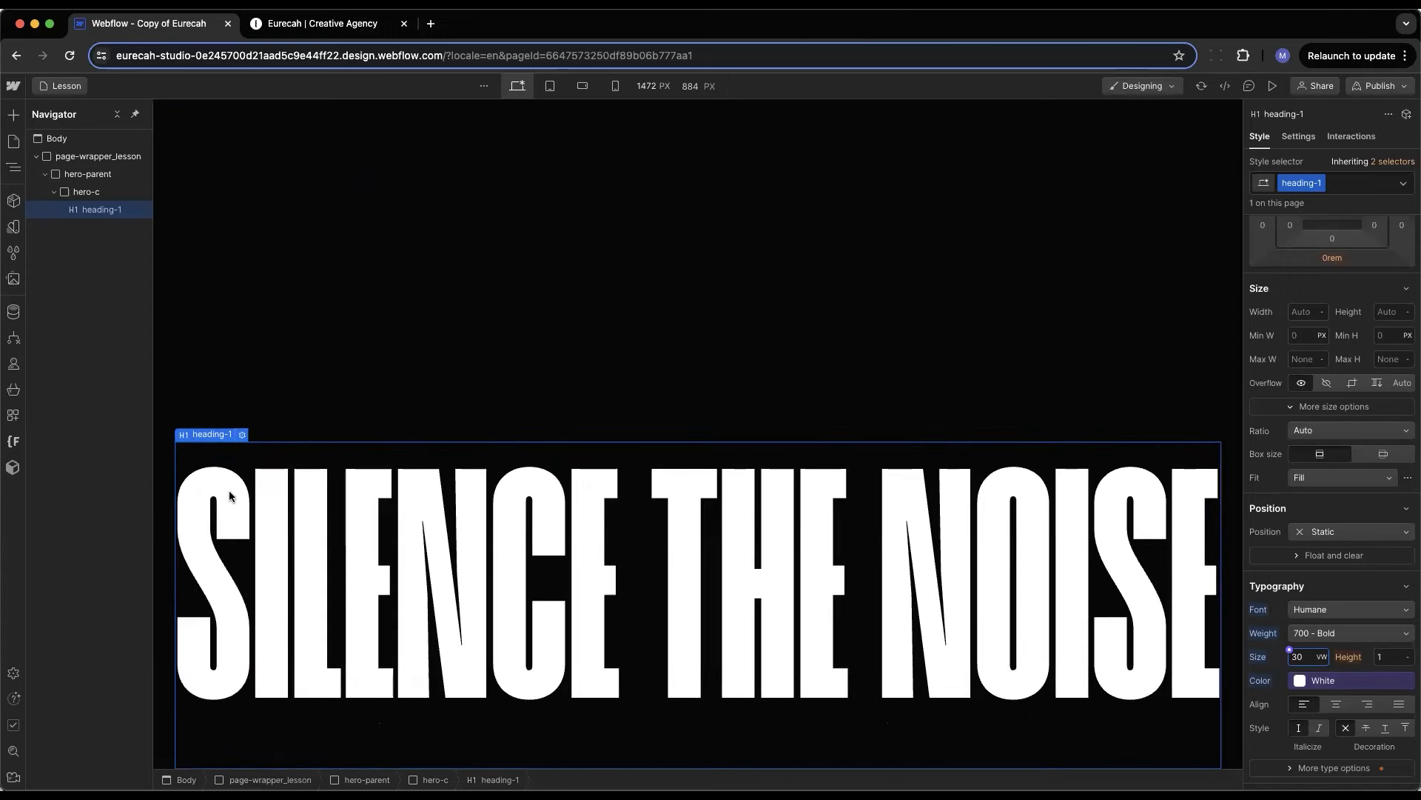
{"action": "mouse_move", "coordinate": [1241, 302]}
{"action": "left_mouse_down"}
{"action": "mouse_move", "coordinate": [930, 308]}
{"action": "mouse_move", "coordinate": [1306, 284]}
{"action": "mouse_move", "coordinate": [993, 308]}
{"action": "mouse_move", "coordinate": [1214, 296]}
{"action": "mouse_move", "coordinate": [830, 347]}
{"action": "mouse_move", "coordinate": [1280, 302]}
{"action": "mouse_move", "coordinate": [980, 317]}
{"action": "mouse_move", "coordinate": [1258, 310]}
{"action": "left_mouse_up"}
{"action": "scroll", "coordinate": [1308, 657], "scroll_direction": "up", "scroll_amount": 1}
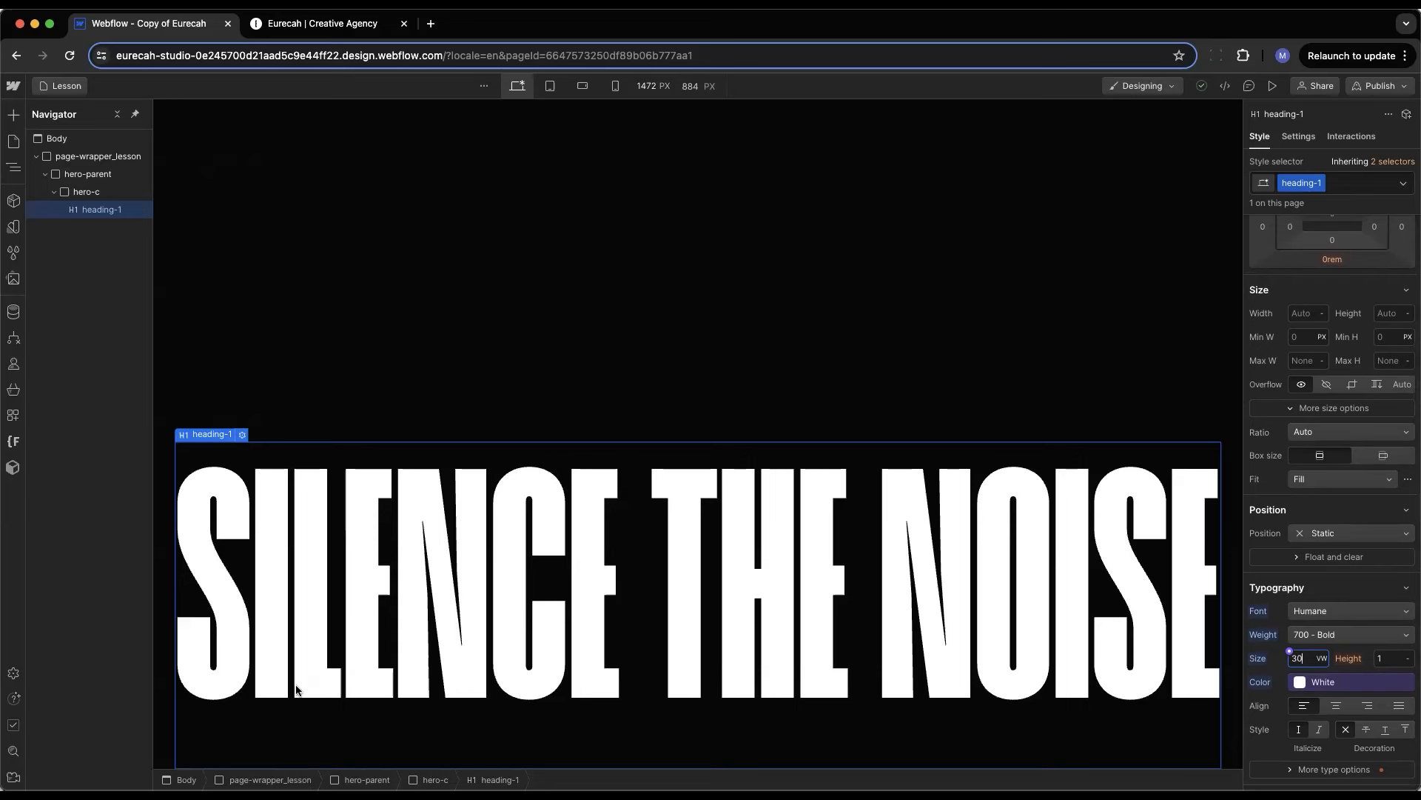
Check the size settings of hero-parent and hero-c, and examine the section following the hero on eurecah.com
{"action": "left_click", "coordinate": [87, 174]}
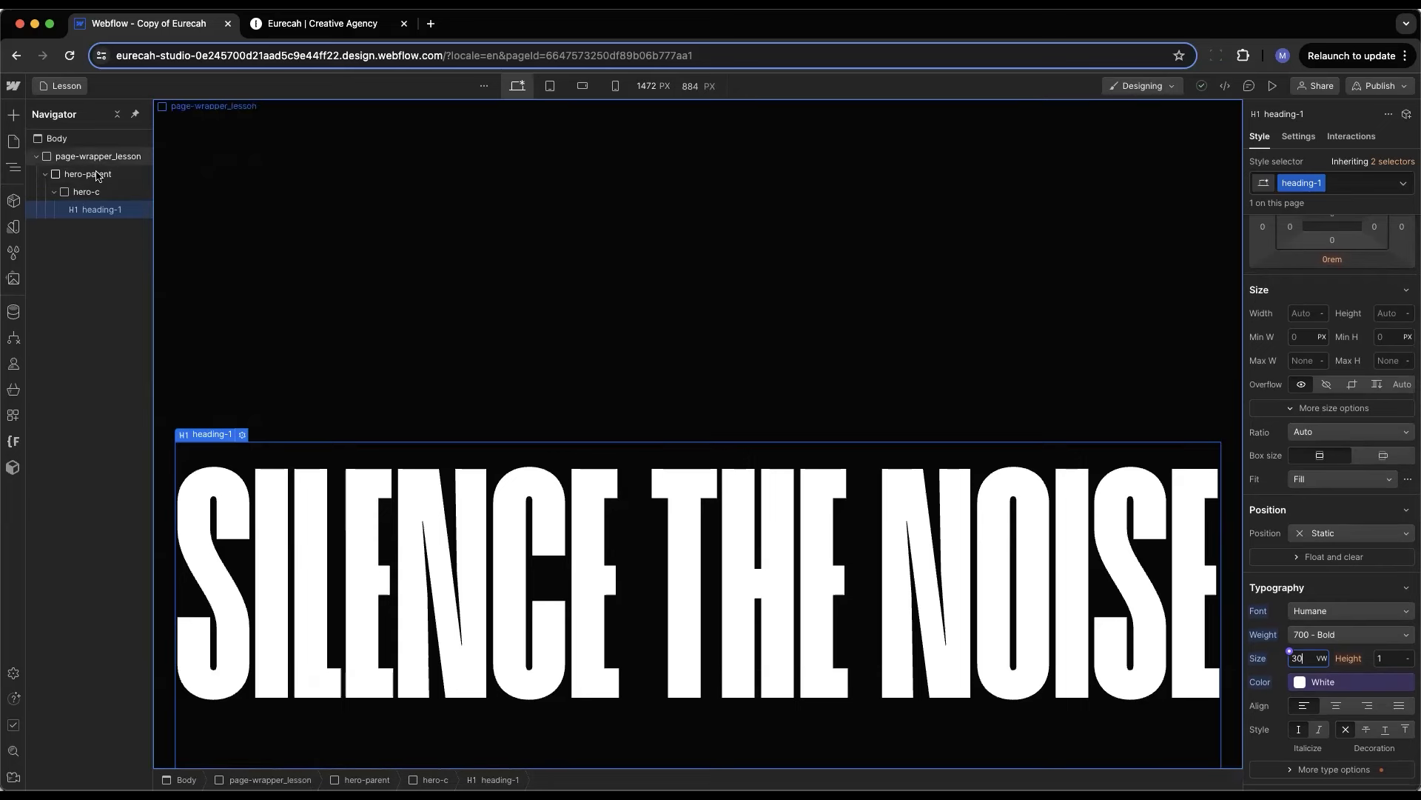
{"action": "left_click", "coordinate": [1394, 412]}
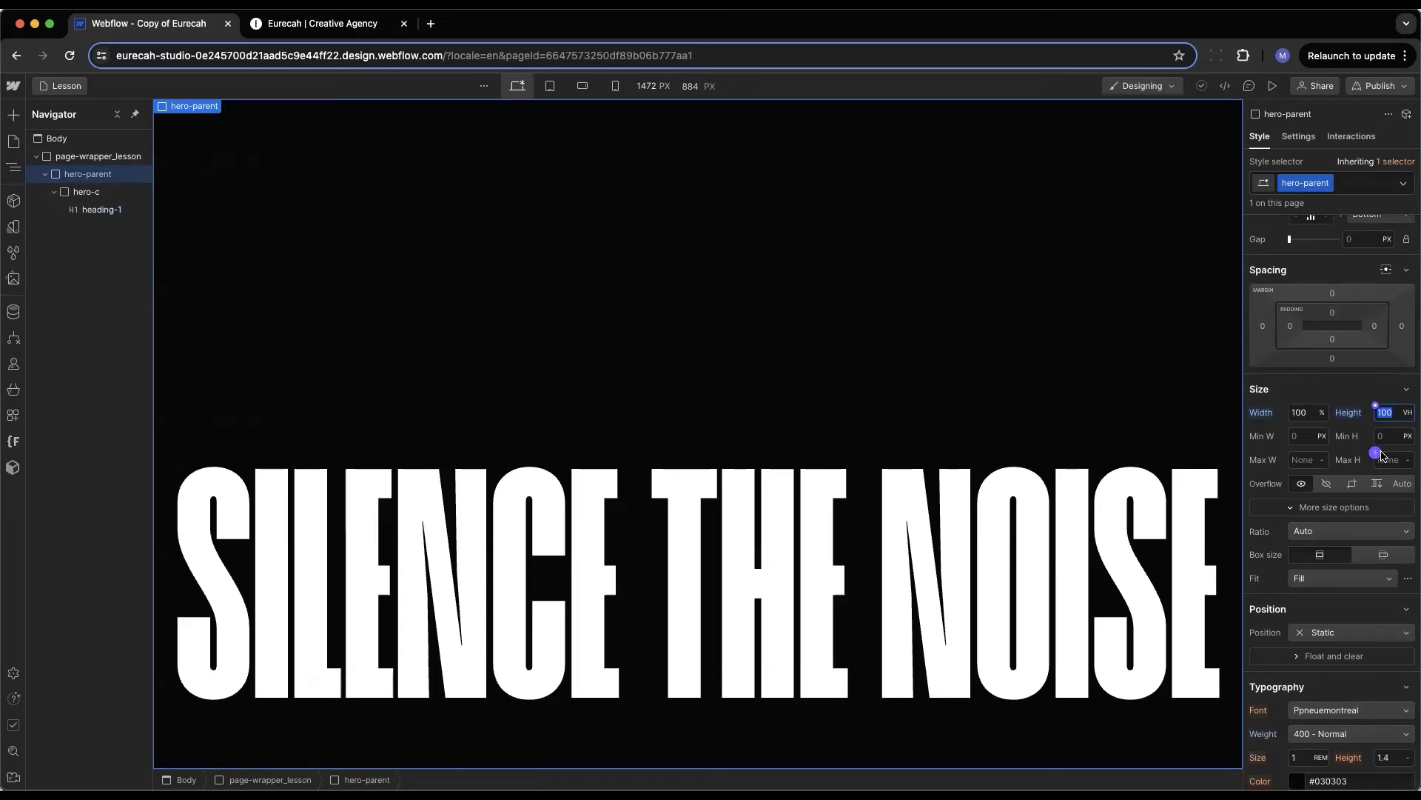
{"action": "left_click", "coordinate": [1155, 449]}
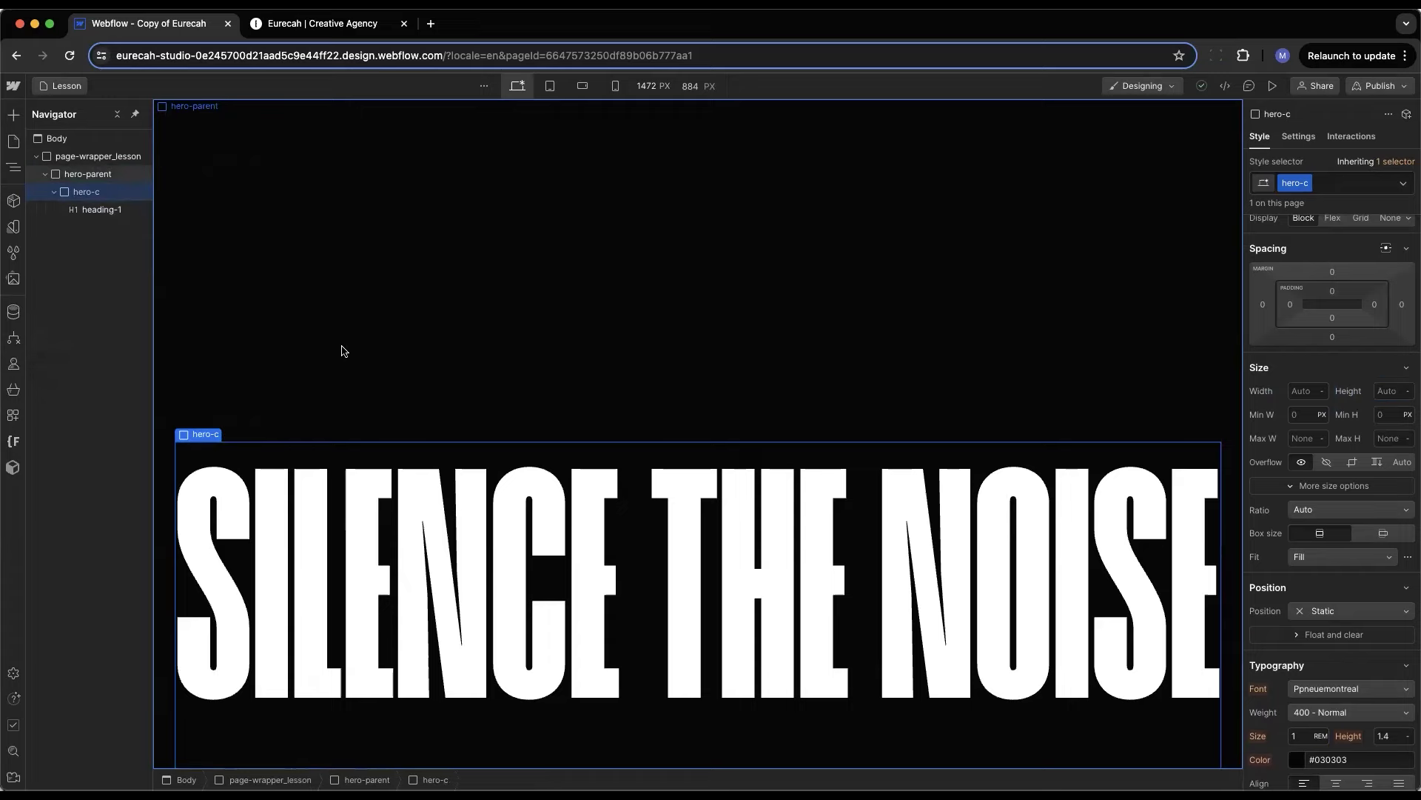
{"action": "key", "text": "ctrl+Tab"}
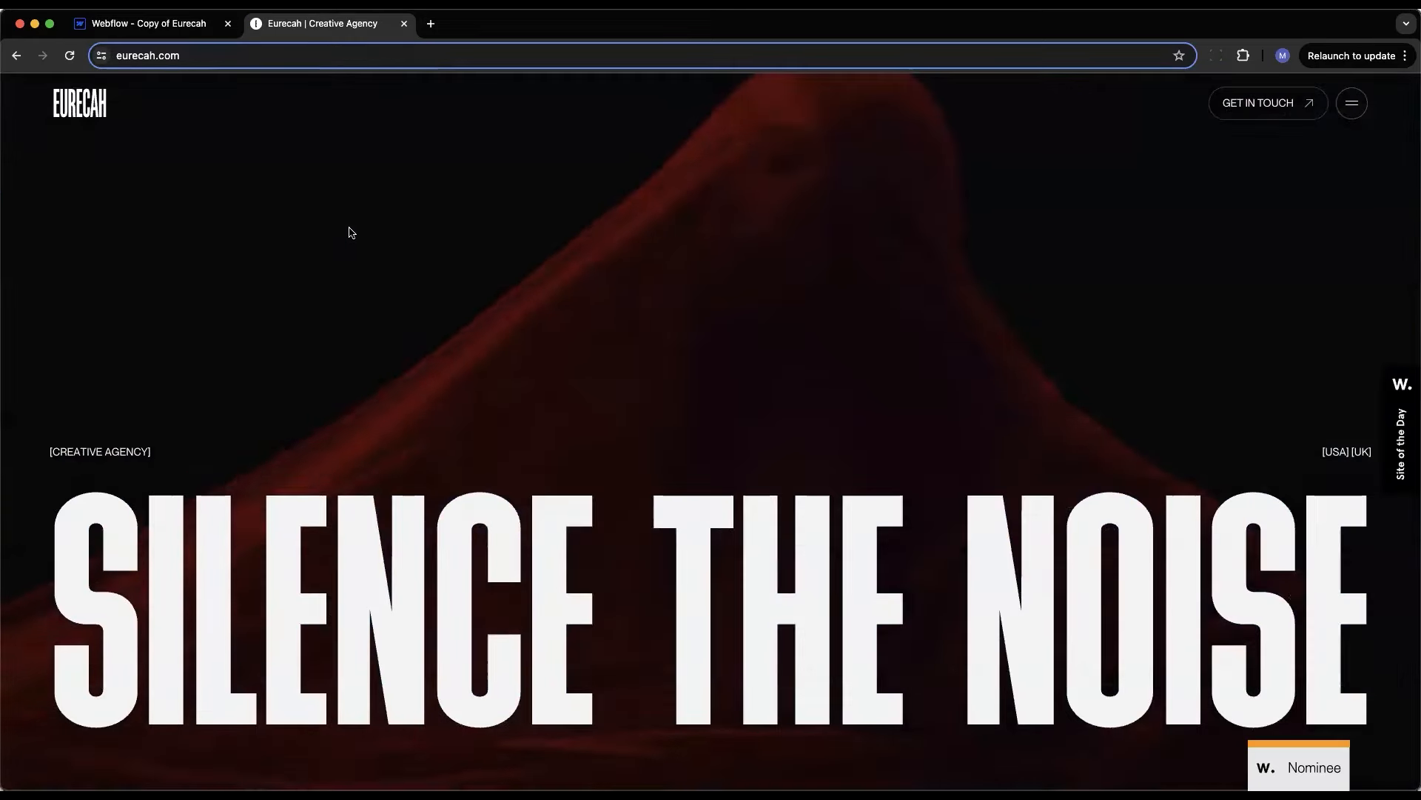
{"action": "scroll", "coordinate": [351, 233], "scroll_direction": "down", "scroll_amount": 5}
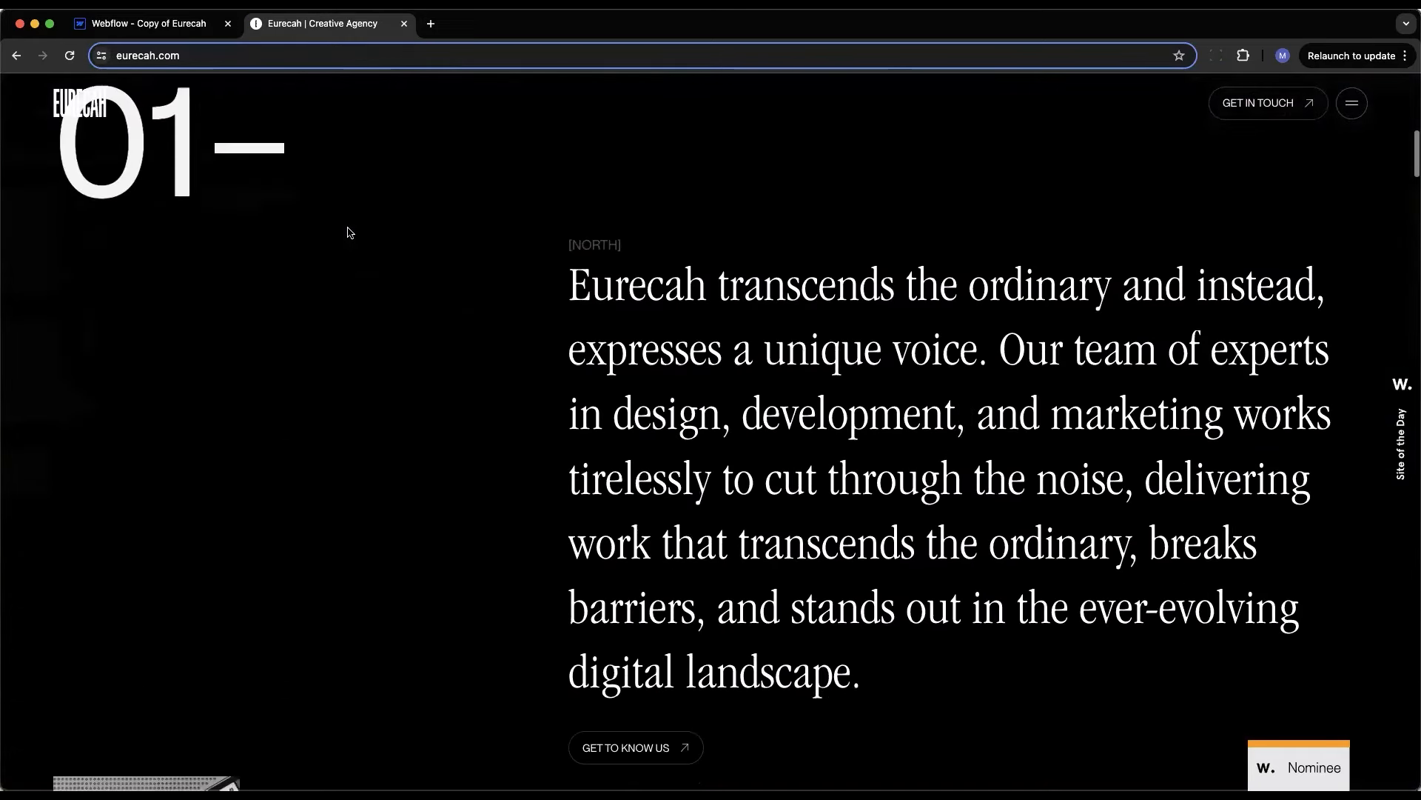
{"action": "scroll", "coordinate": [349, 229], "scroll_direction": "up", "scroll_amount": 2}
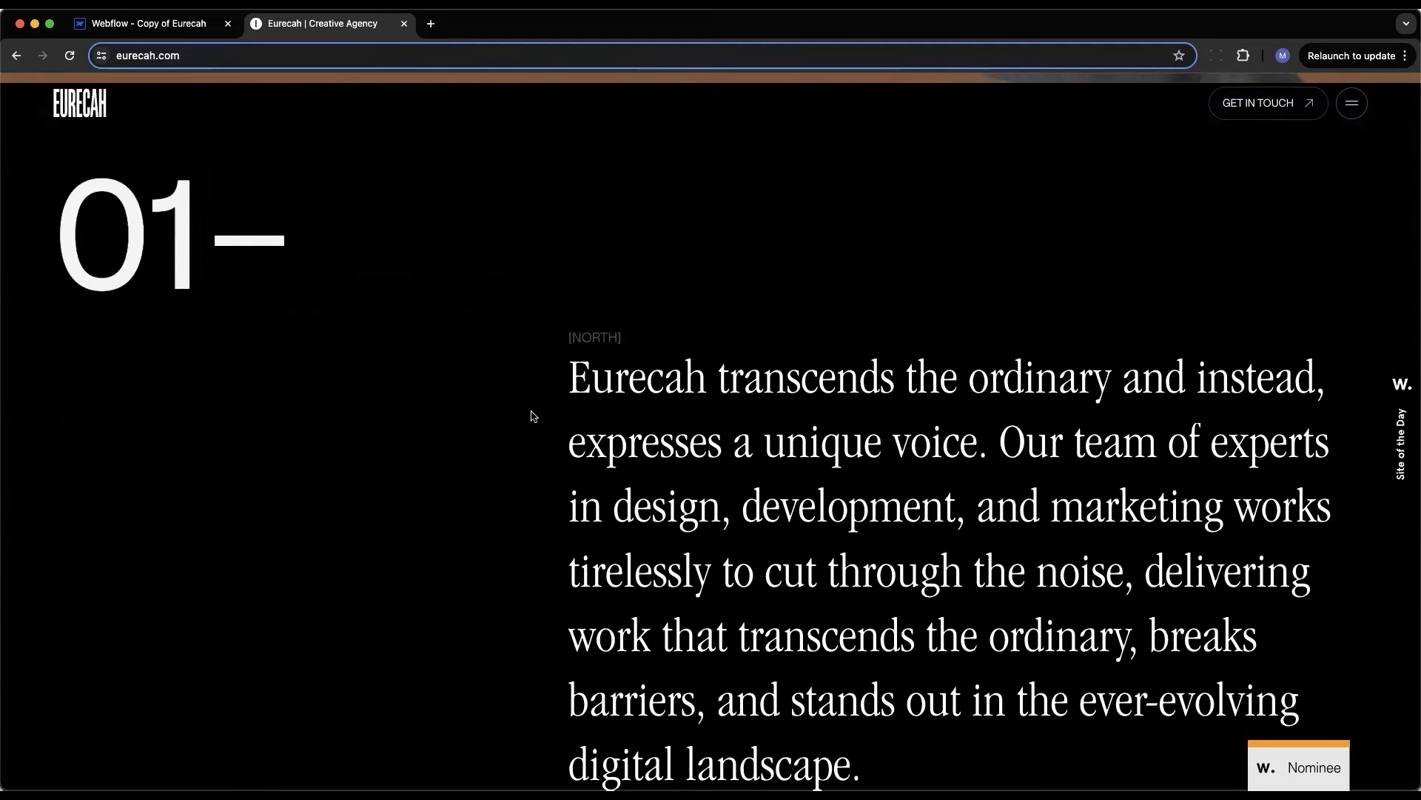
Return to Webflow and add a div block inside page-wrapper_lesson, directly after hero-parent
{"action": "key", "text": "ctrl+shift+Tab"}
{"action": "left_click", "coordinate": [211, 325]}
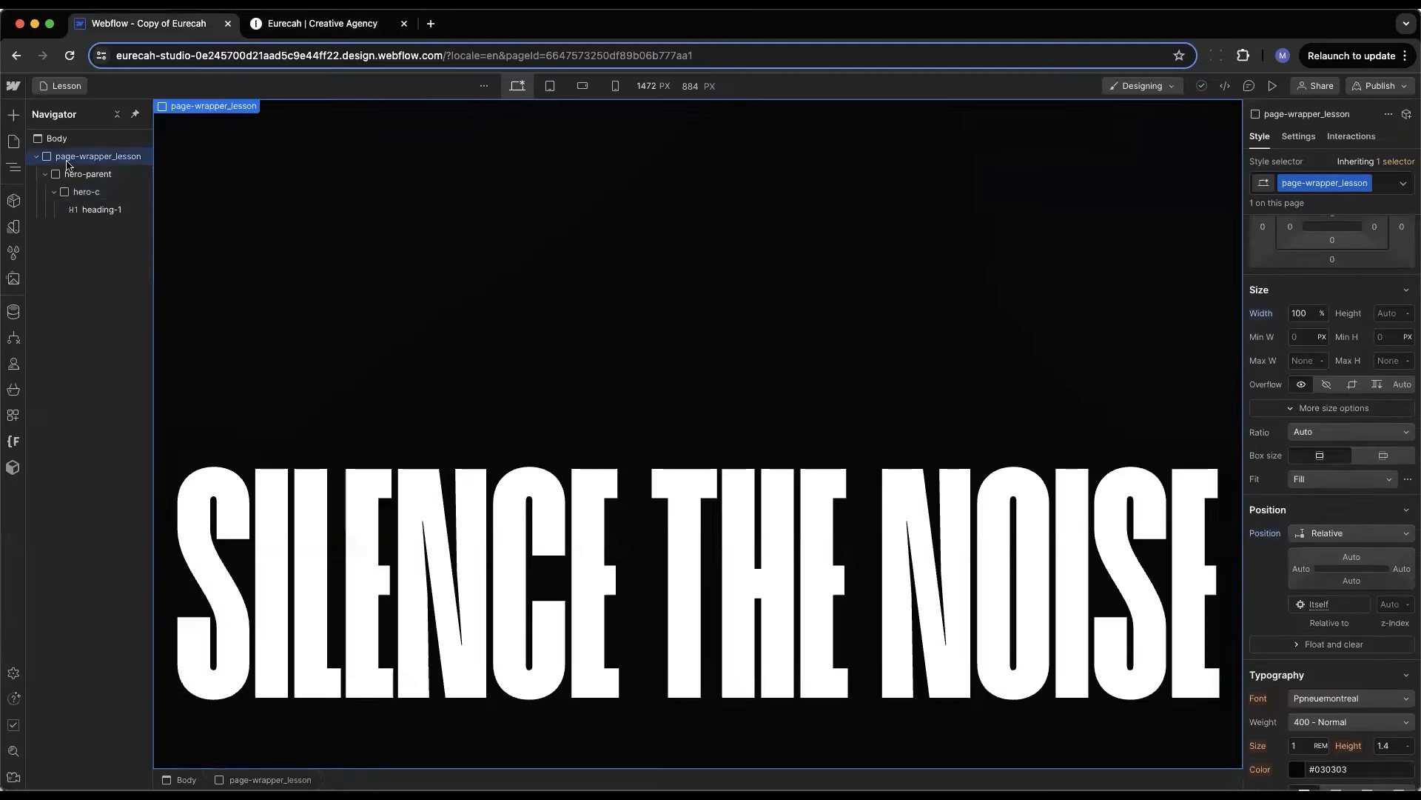
{"action": "left_click", "coordinate": [44, 176]}
{"action": "left_click", "coordinate": [13, 142]}
{"action": "left_click", "coordinate": [13, 115]}
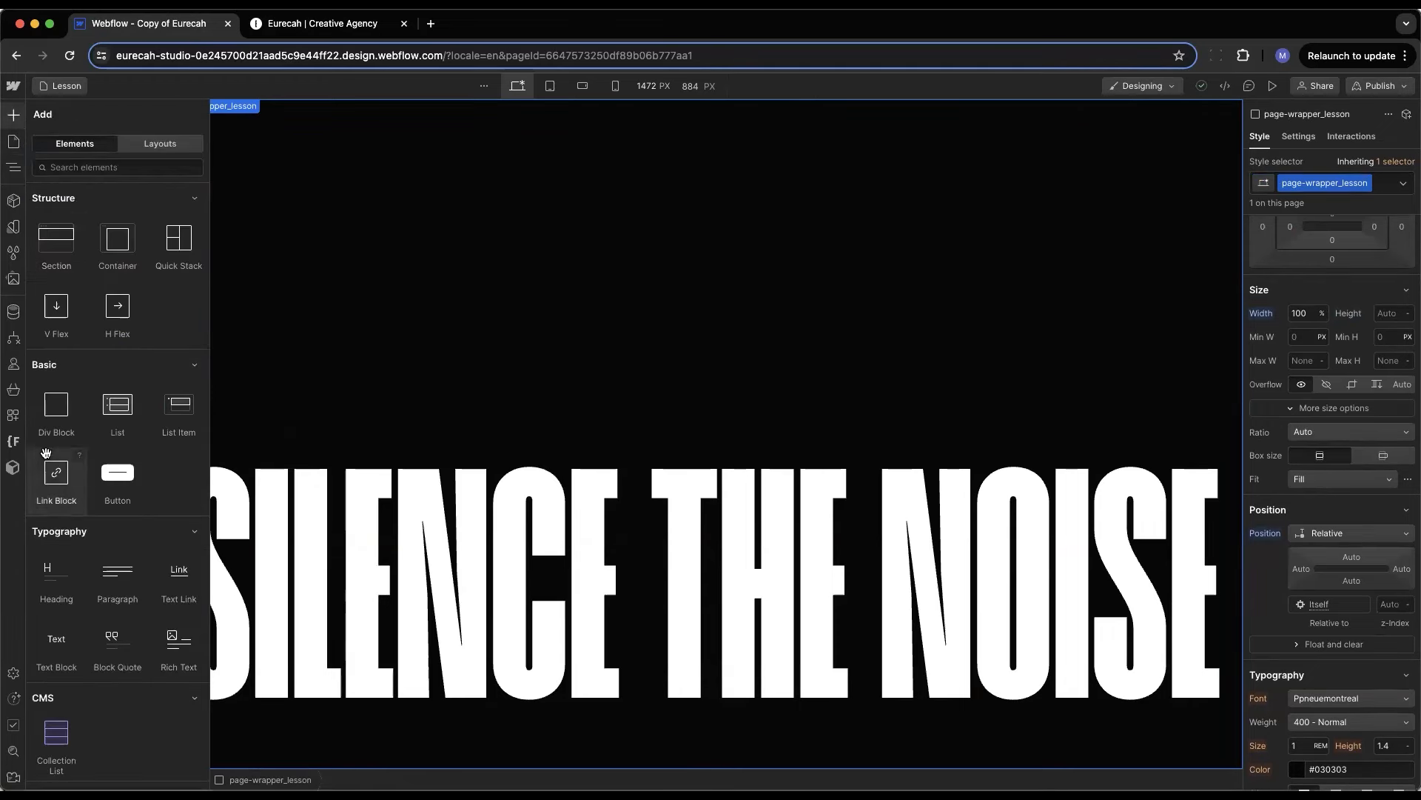
{"action": "left_click", "coordinate": [48, 408]}
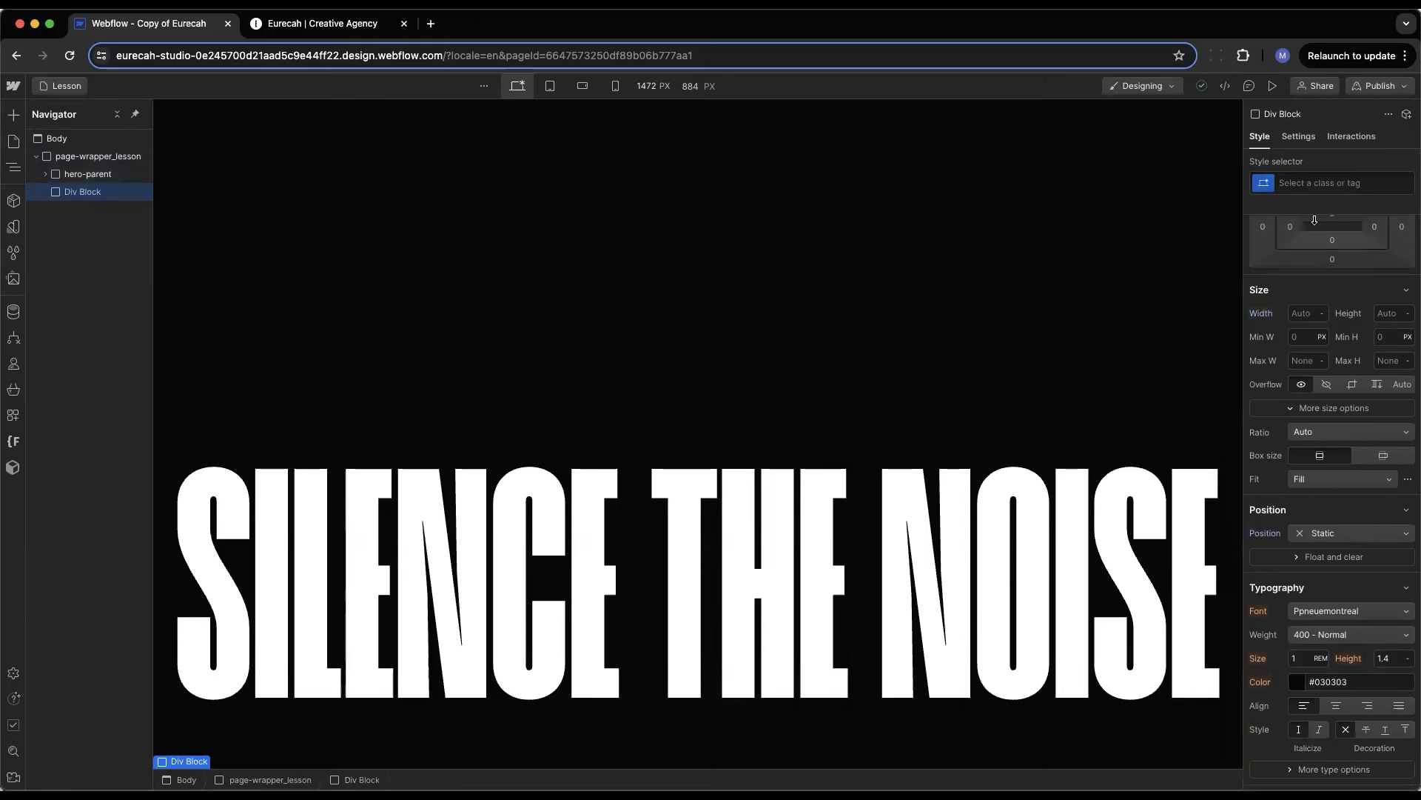
Create the class about-parent for the new div block
{"action": "key", "text": "super+Return"}
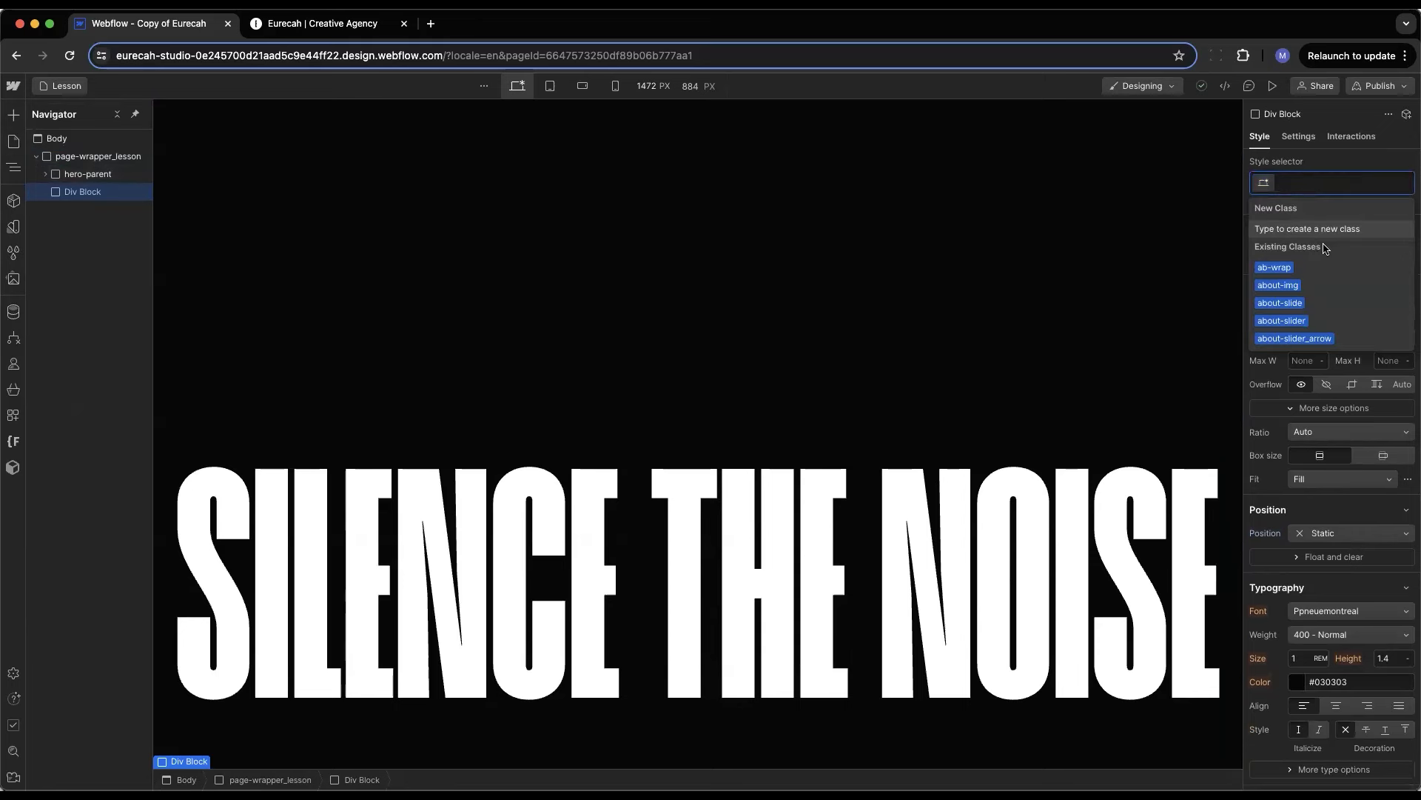
{"action": "type", "text": "ab"}
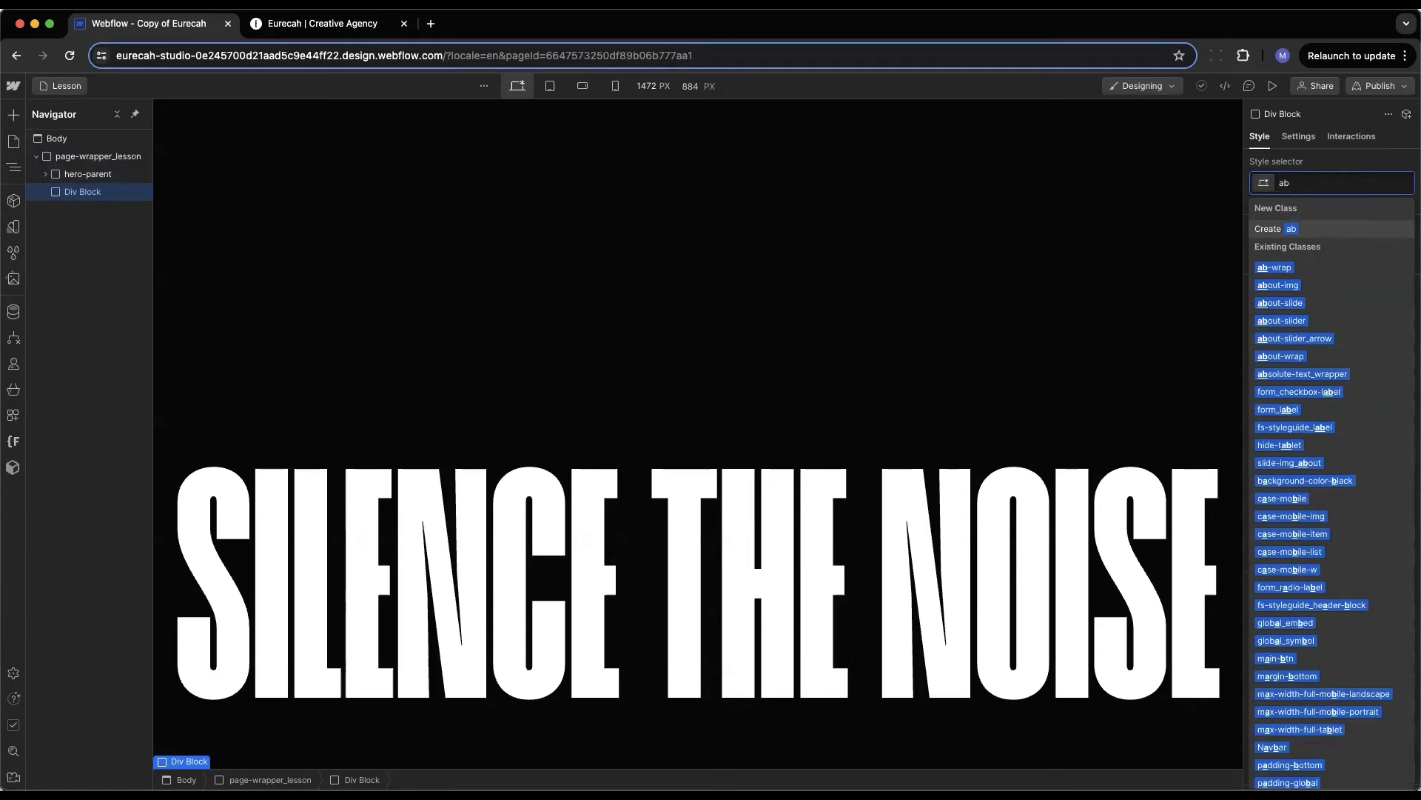
{"action": "type", "text": "out-parent"}
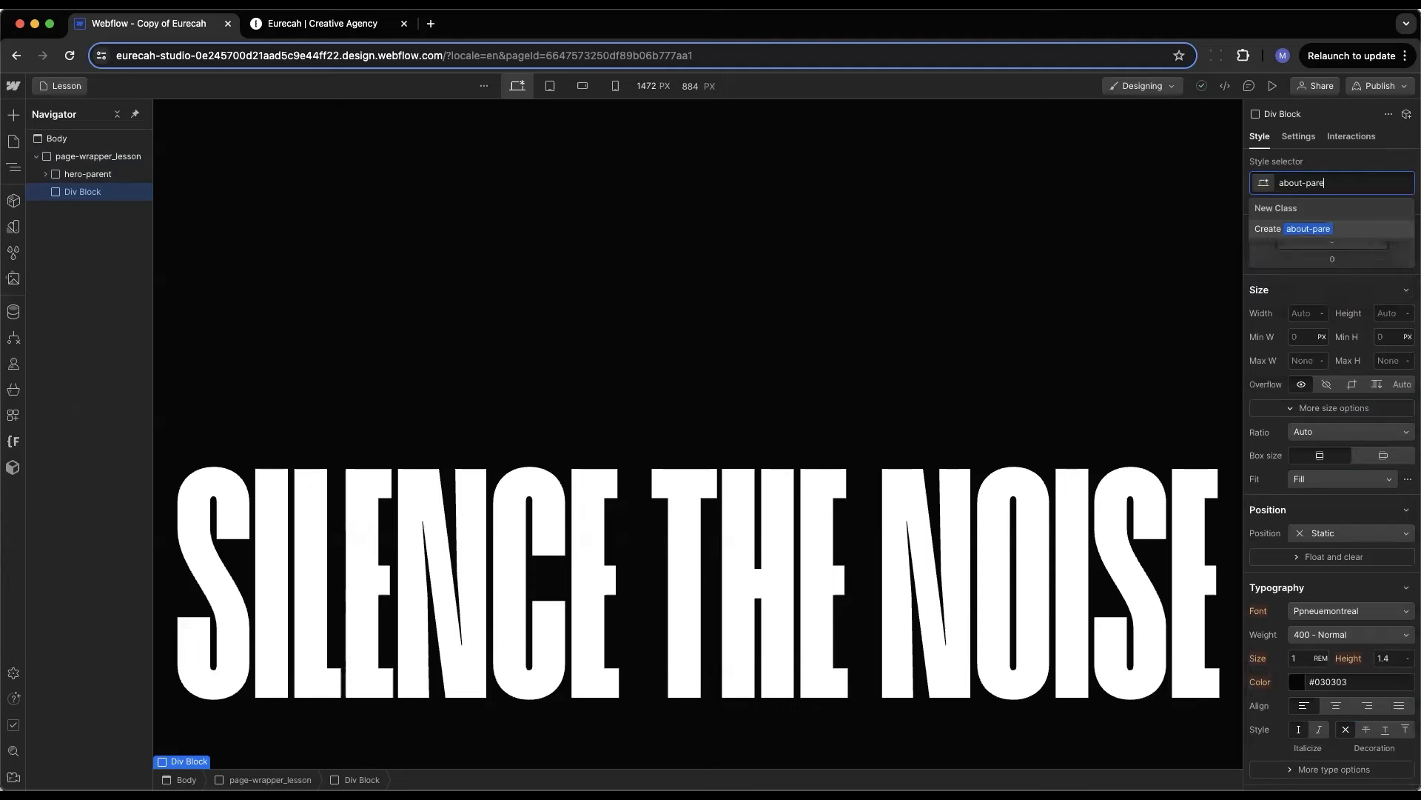
{"action": "key", "text": "Return"}
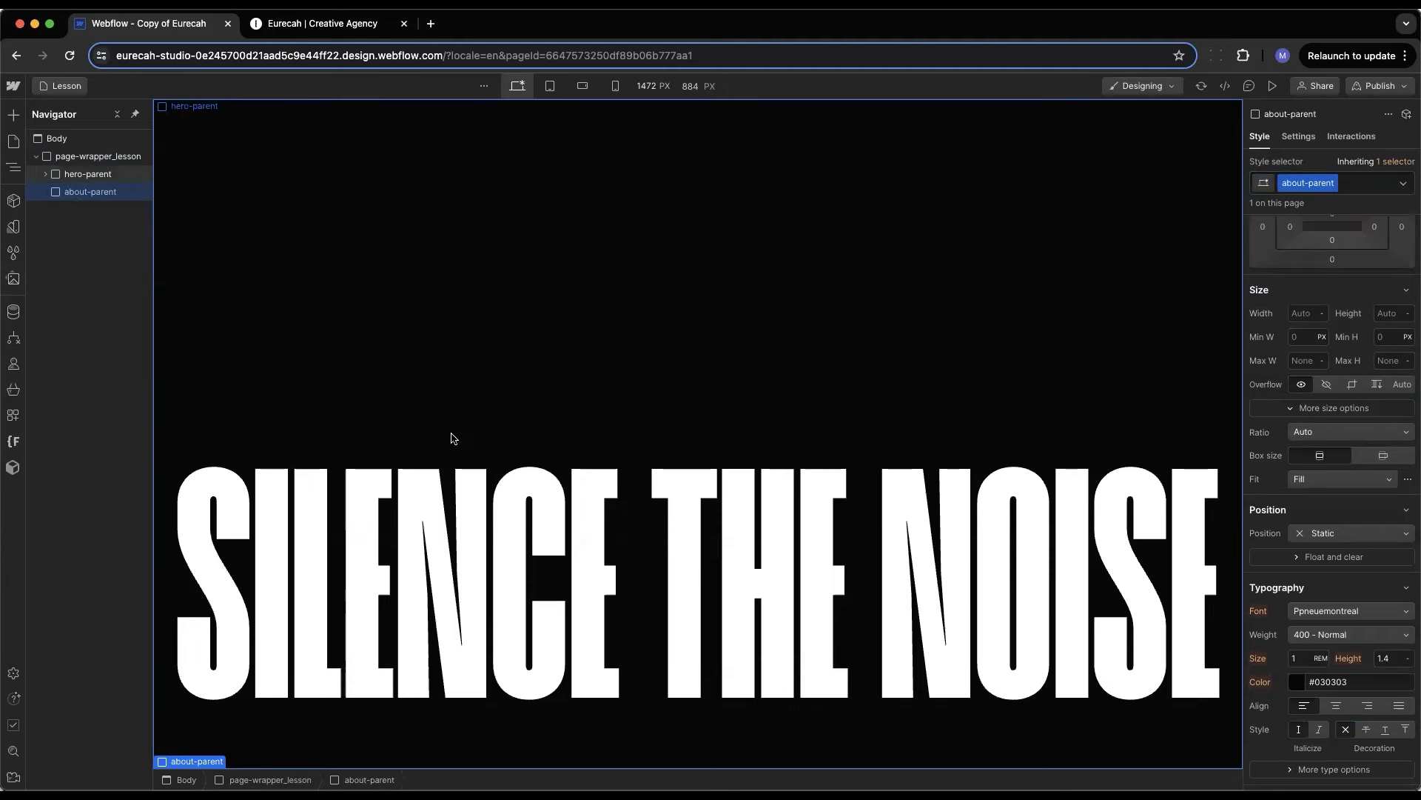
Change the HTML tag of hero-parent to Section
{"action": "scroll", "coordinate": [454, 438], "scroll_direction": "down", "scroll_amount": 2}
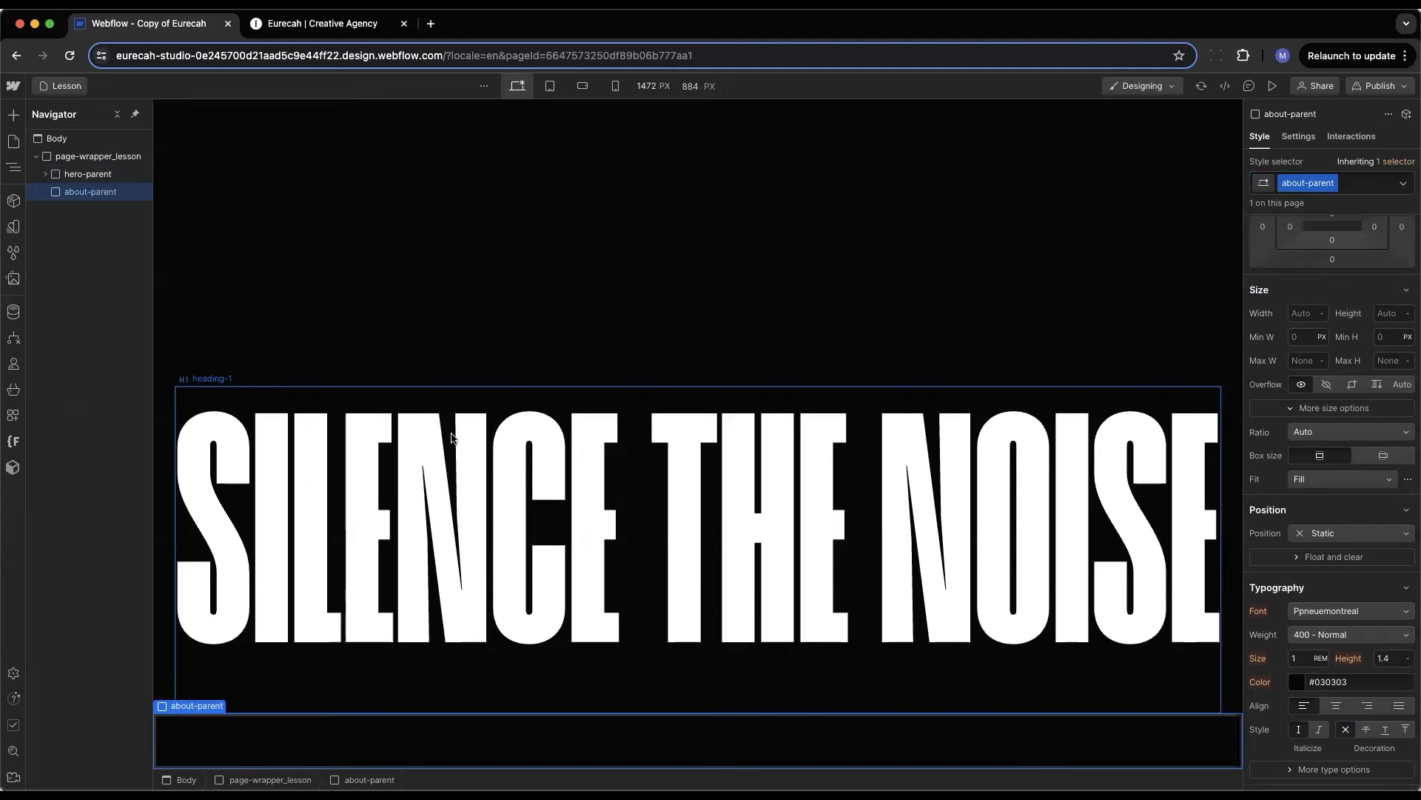
{"action": "left_click", "coordinate": [71, 181]}
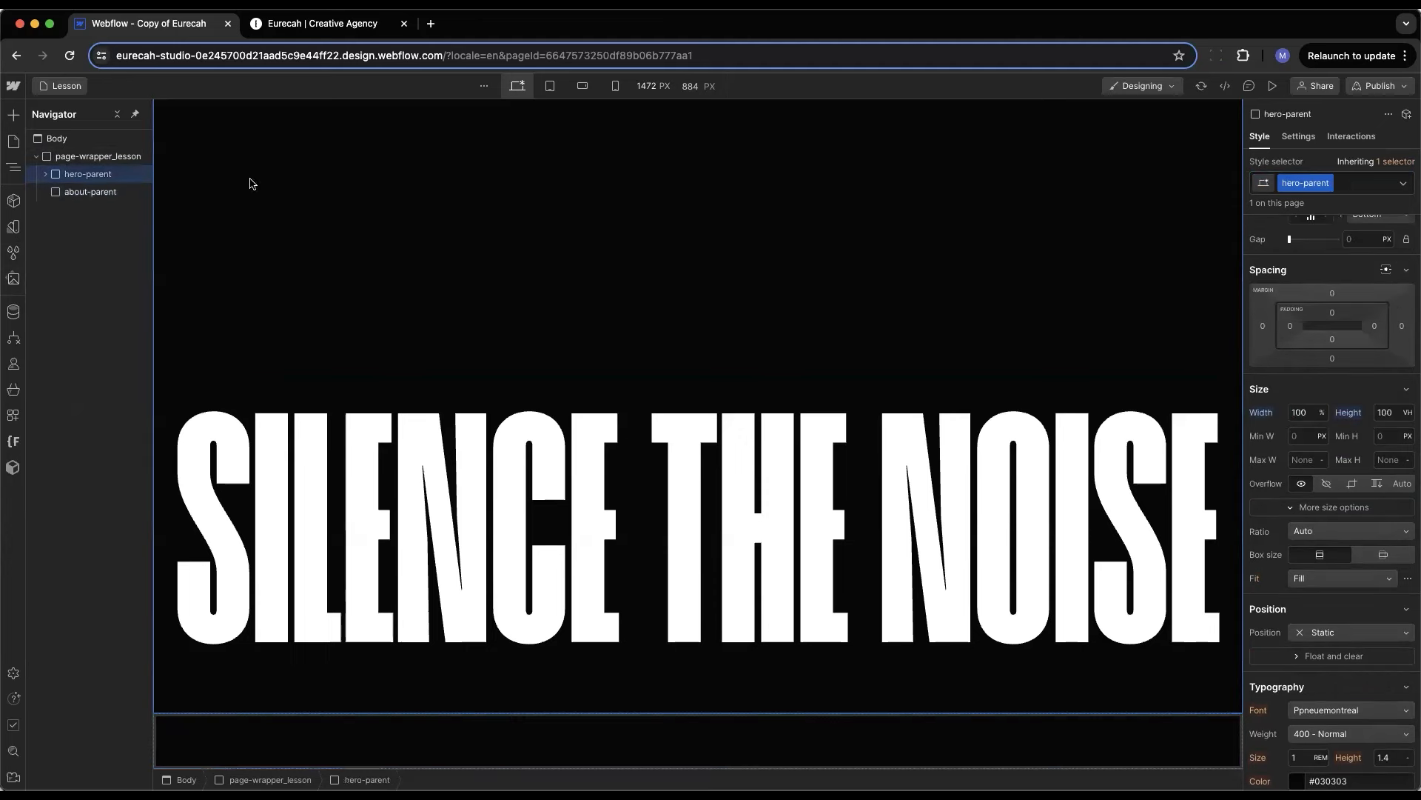
{"action": "left_click", "coordinate": [1297, 140]}
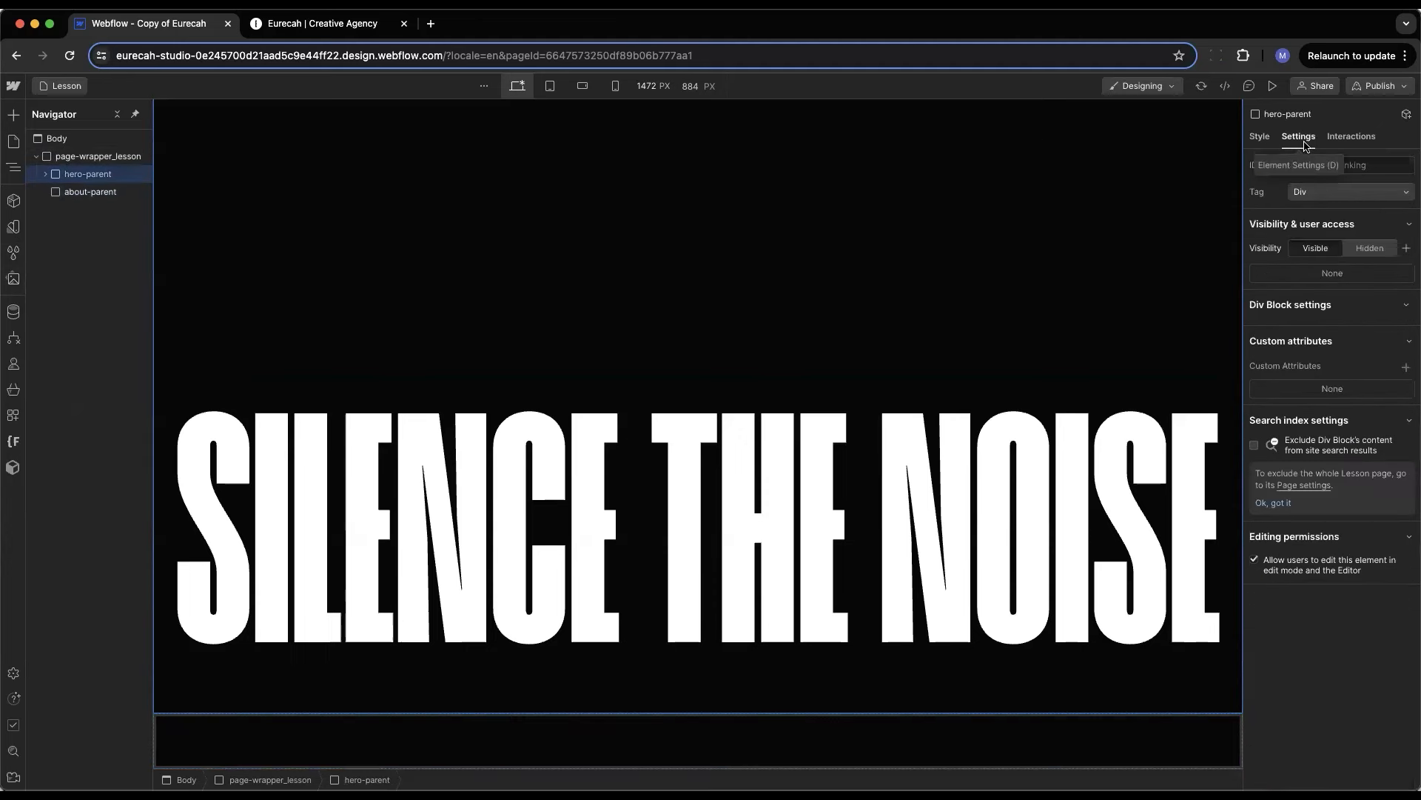
{"action": "left_click", "coordinate": [1307, 194]}
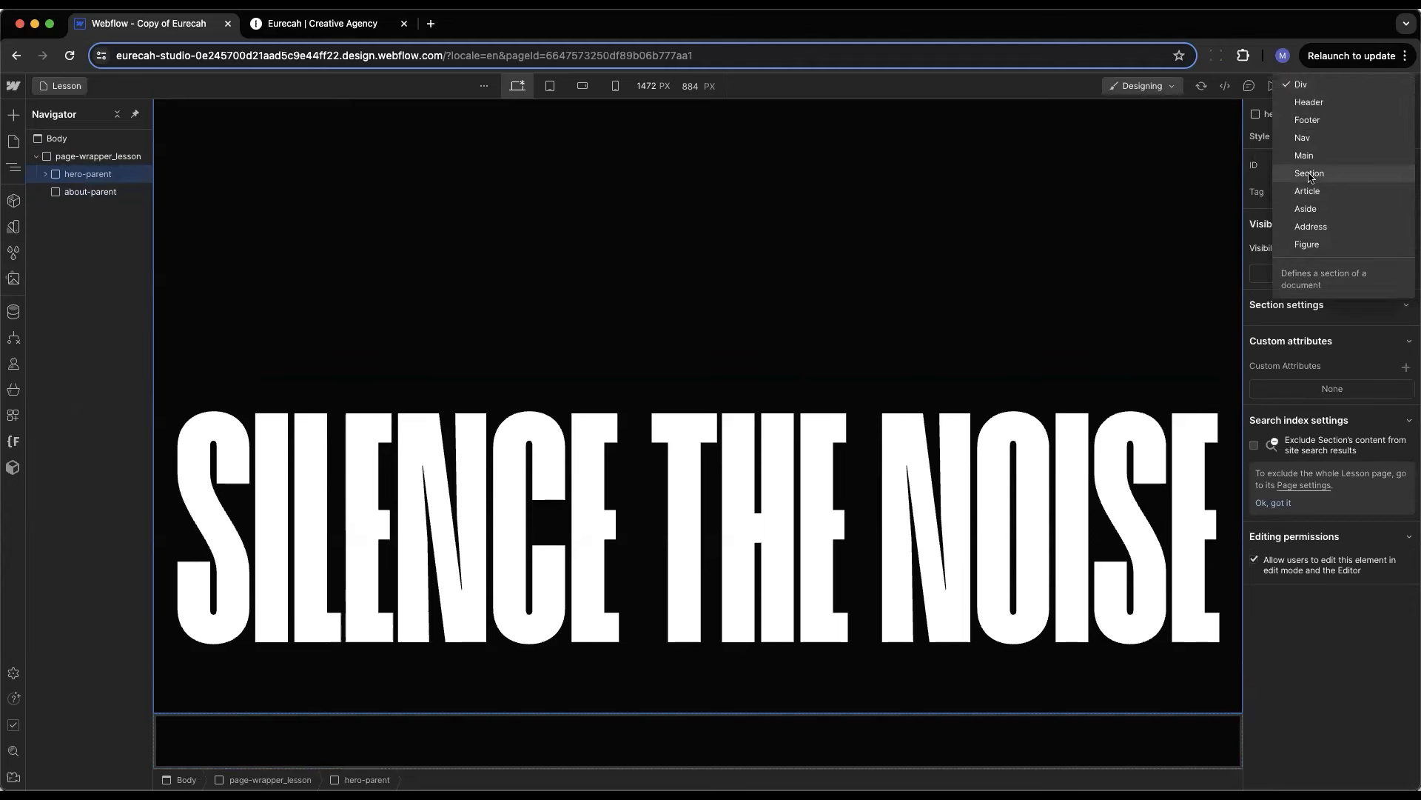
{"action": "left_click", "coordinate": [1309, 175]}
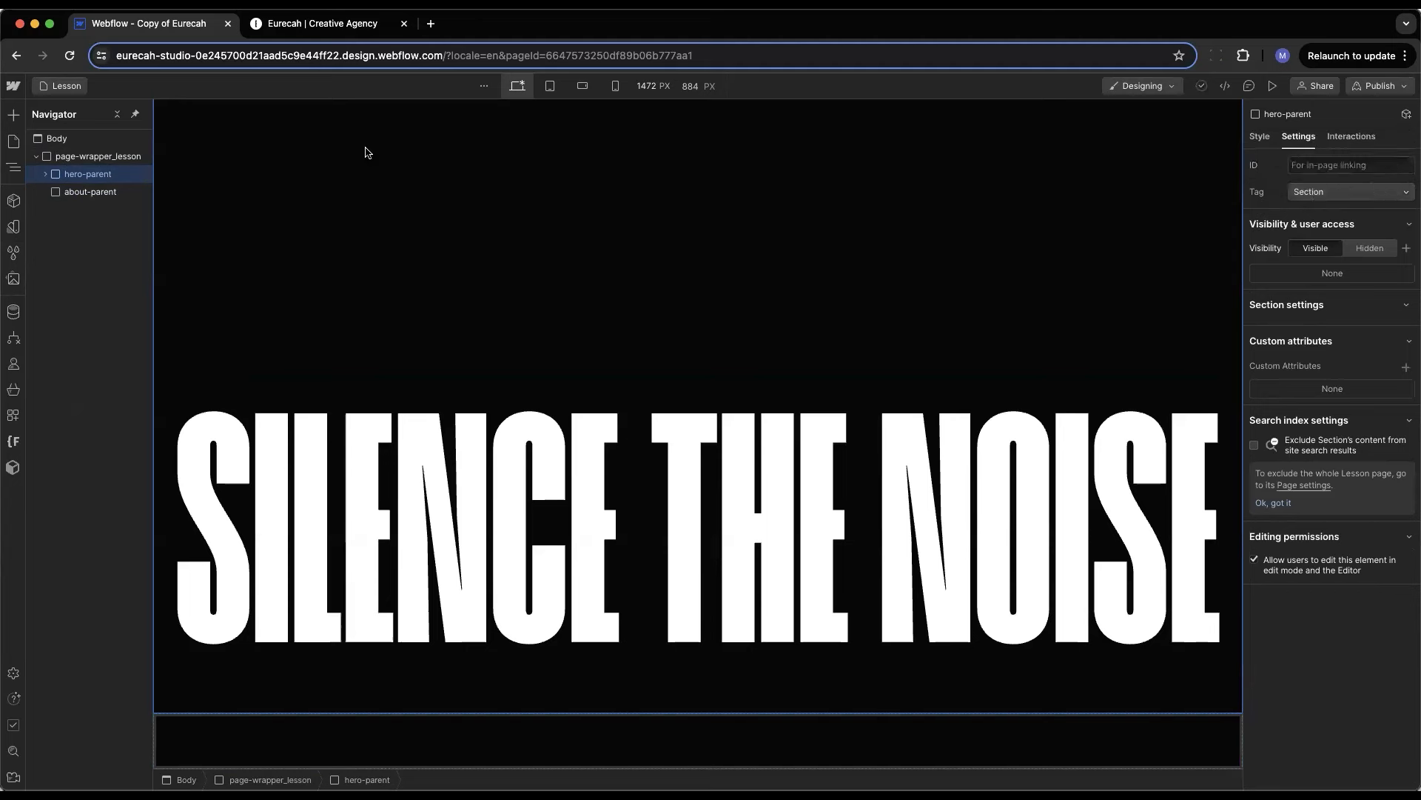
Change the HTML tag of about-parent to Section
{"action": "left_click", "coordinate": [71, 195]}
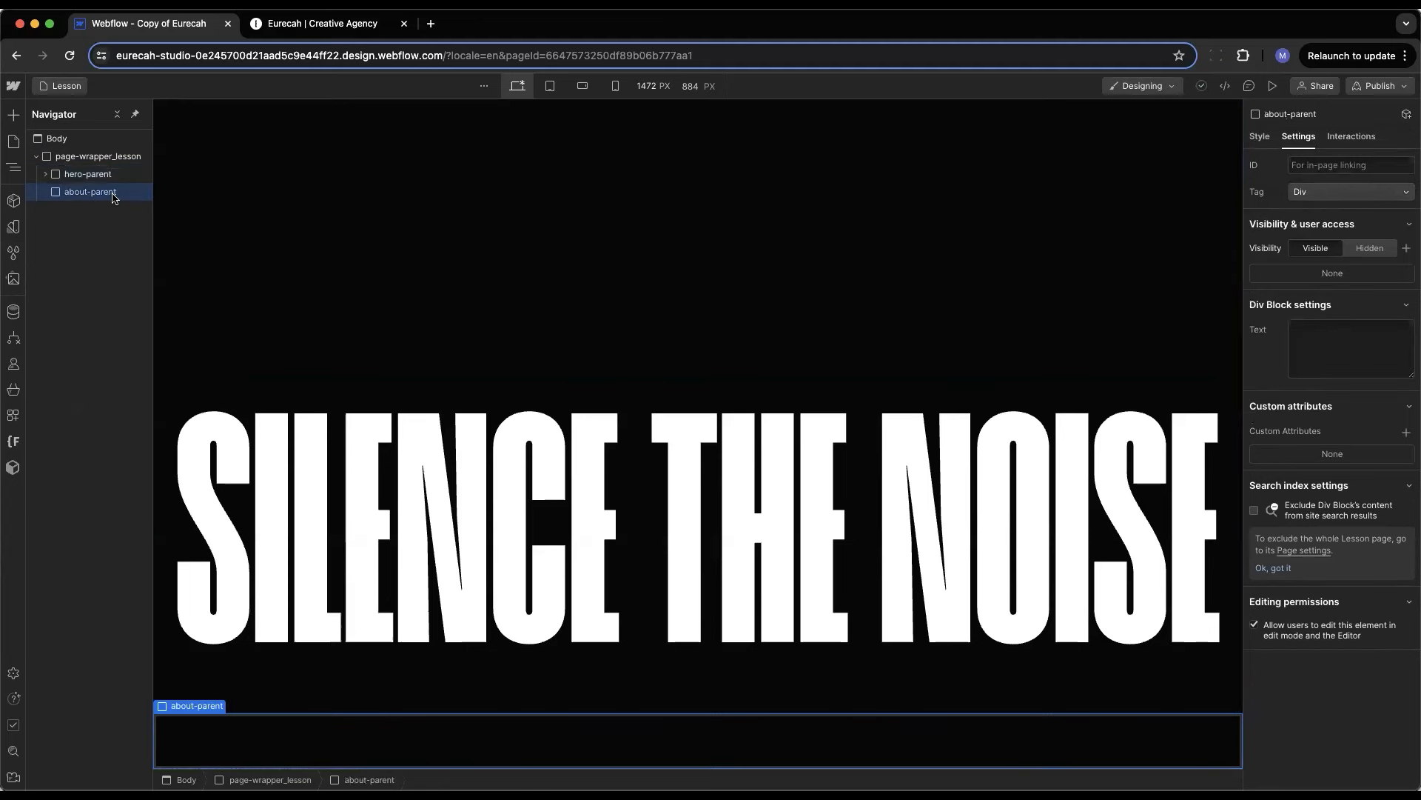
{"action": "left_click", "coordinate": [1326, 192]}
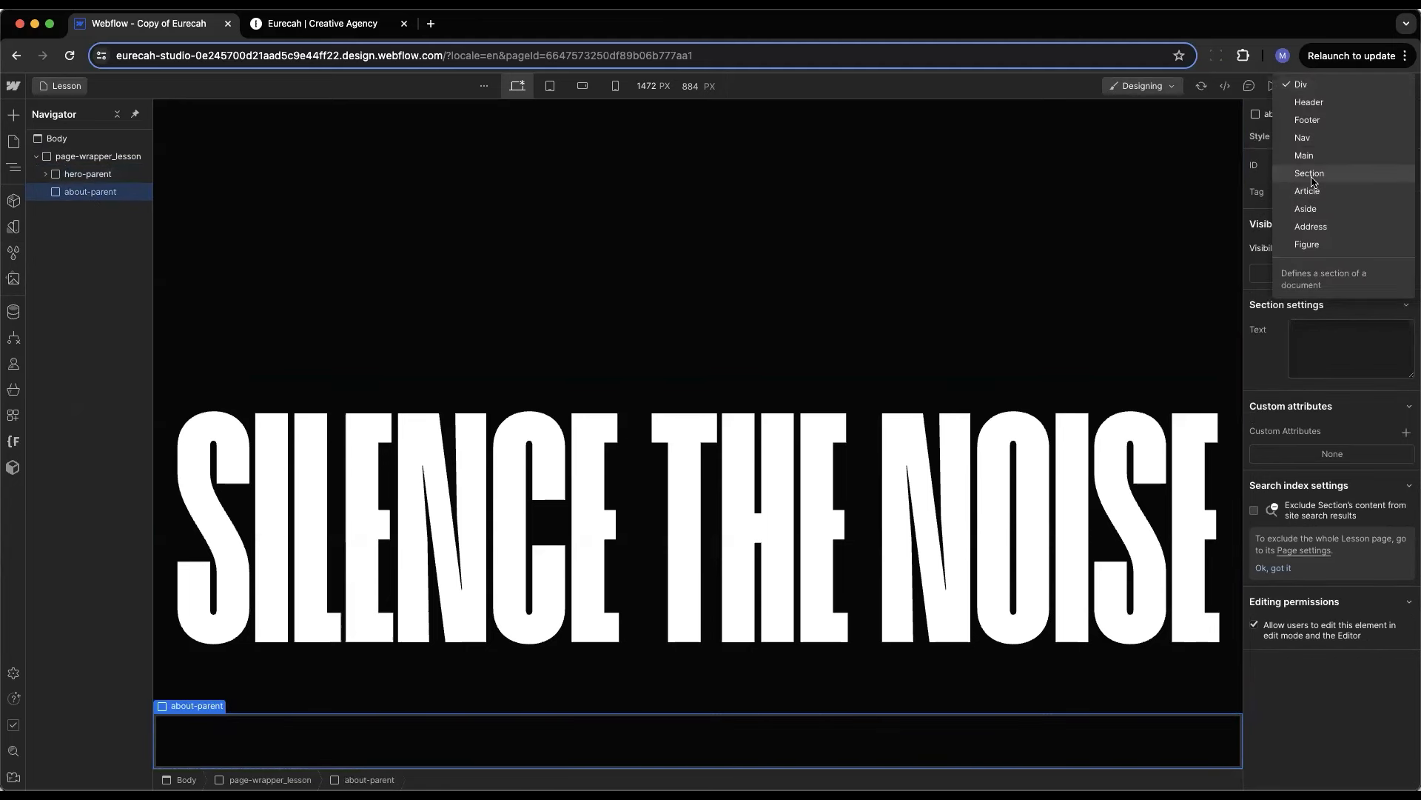
{"action": "left_click", "coordinate": [1310, 173]}
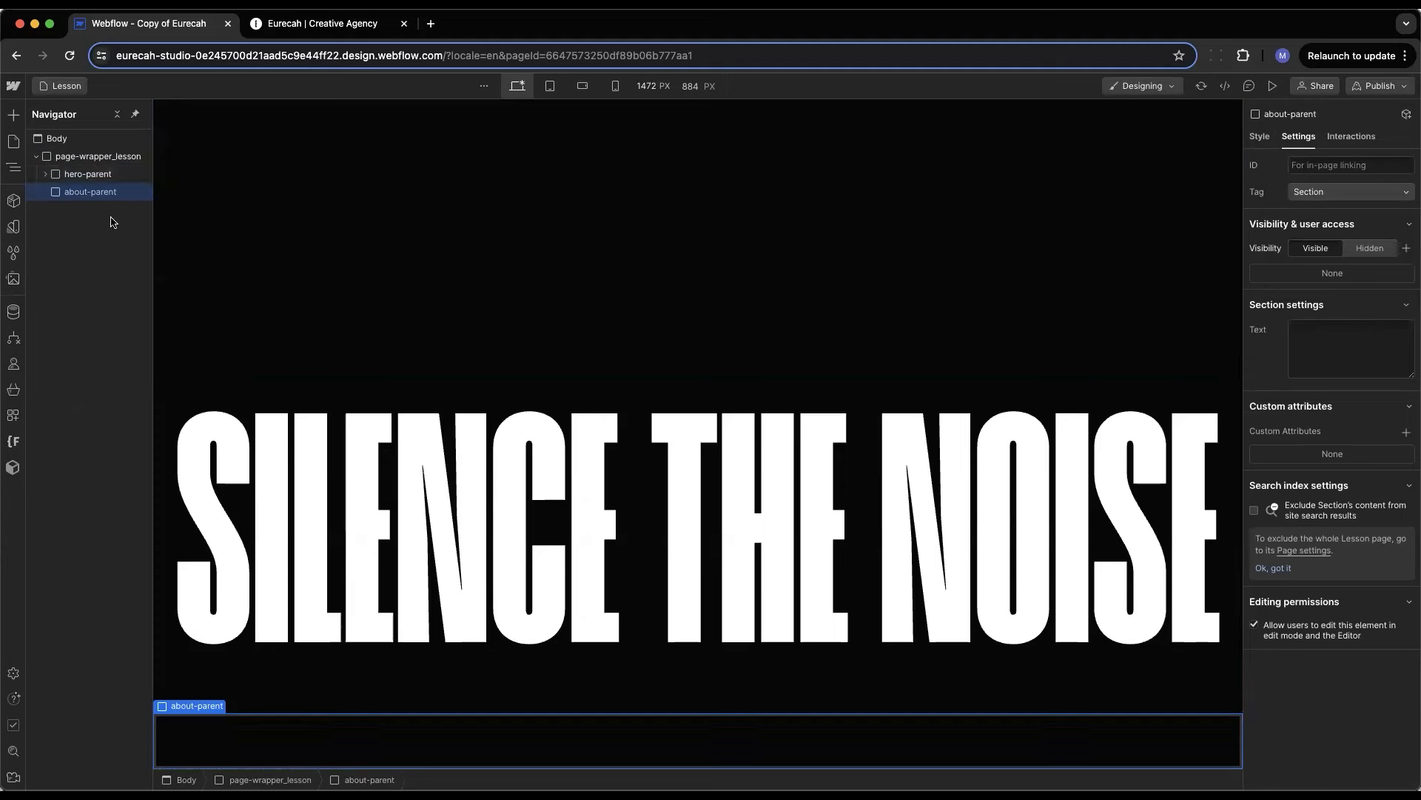
Compare the layout styles of hero-parent and about-parent, and examine the 01 intro section on eurecah.com
{"action": "key", "text": "s"}
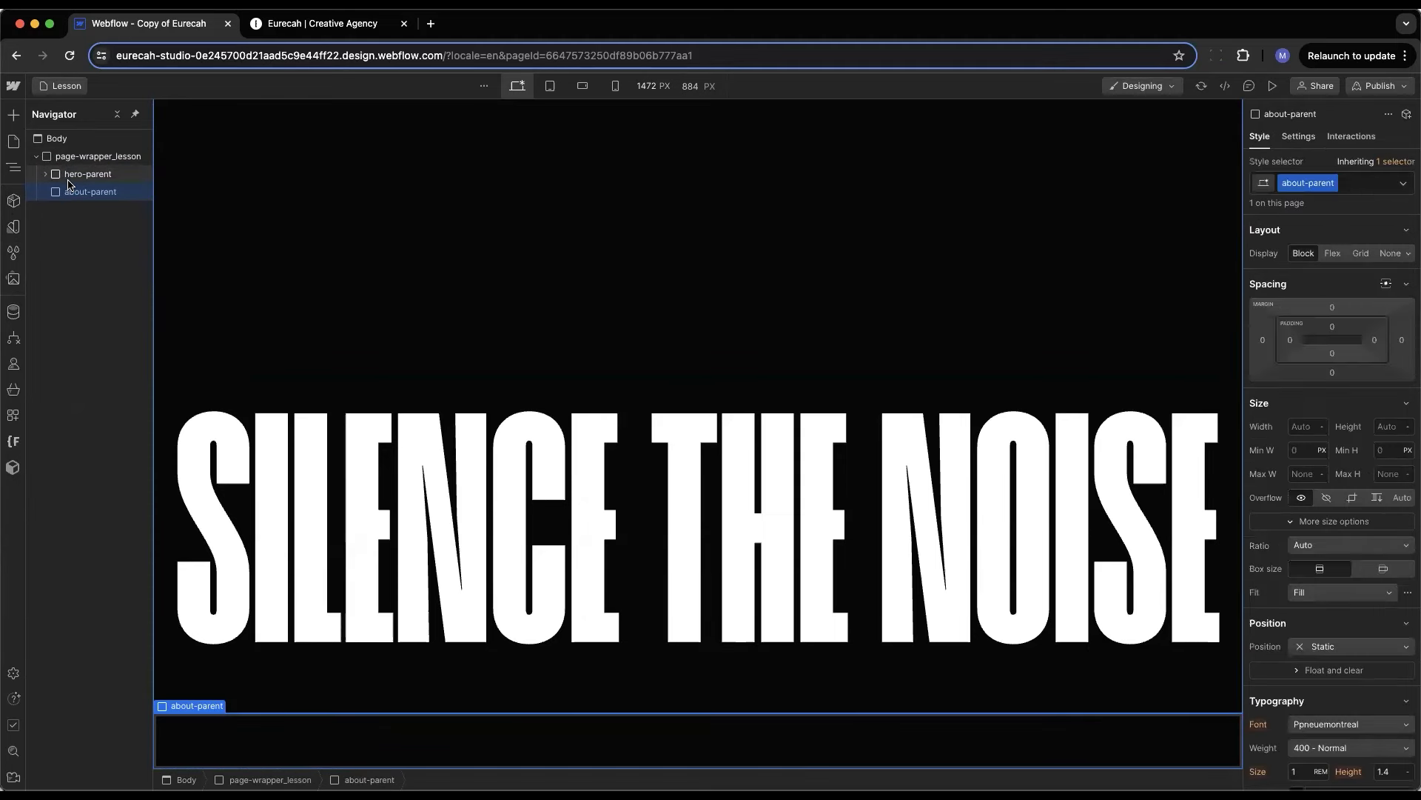
{"action": "left_click", "coordinate": [710, 363]}
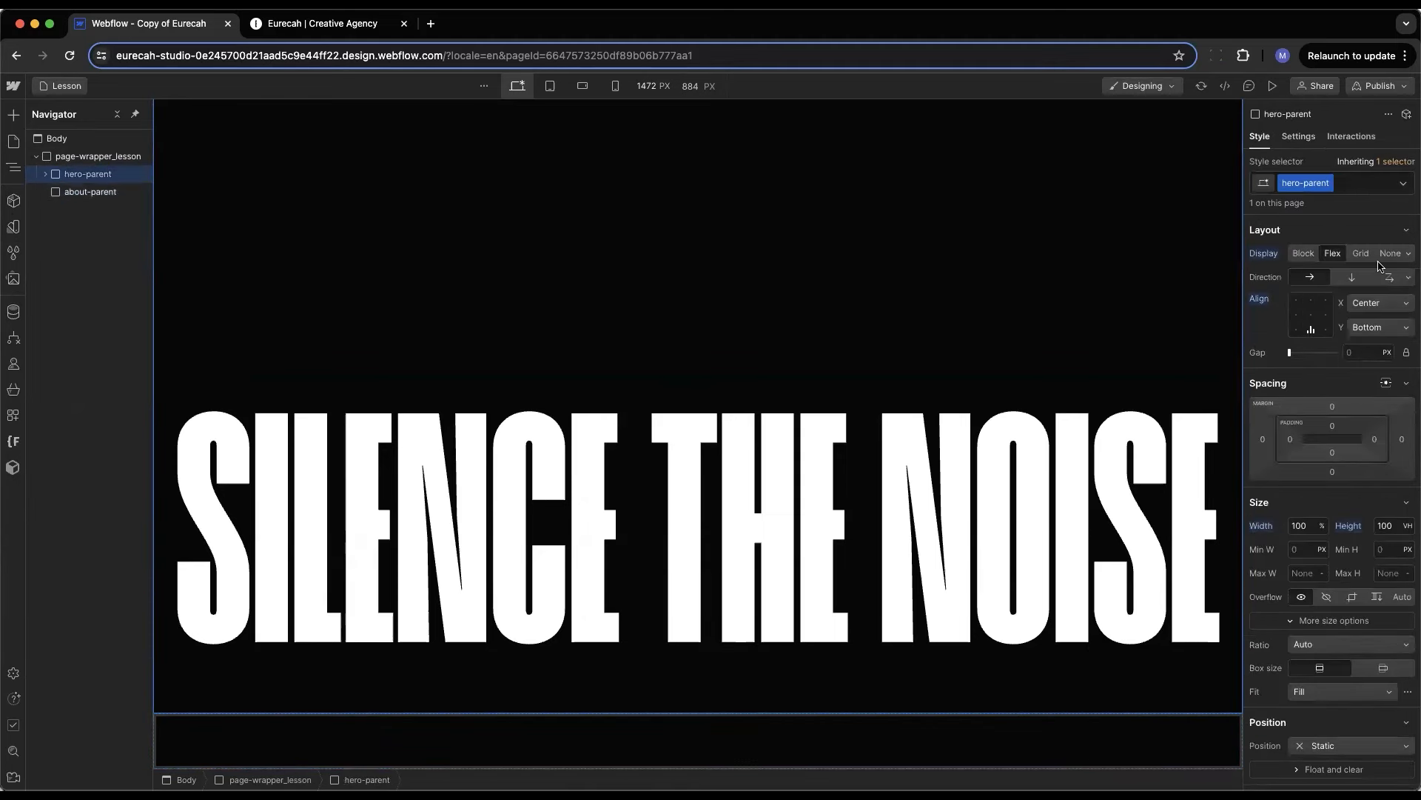
{"action": "left_click", "coordinate": [133, 192]}
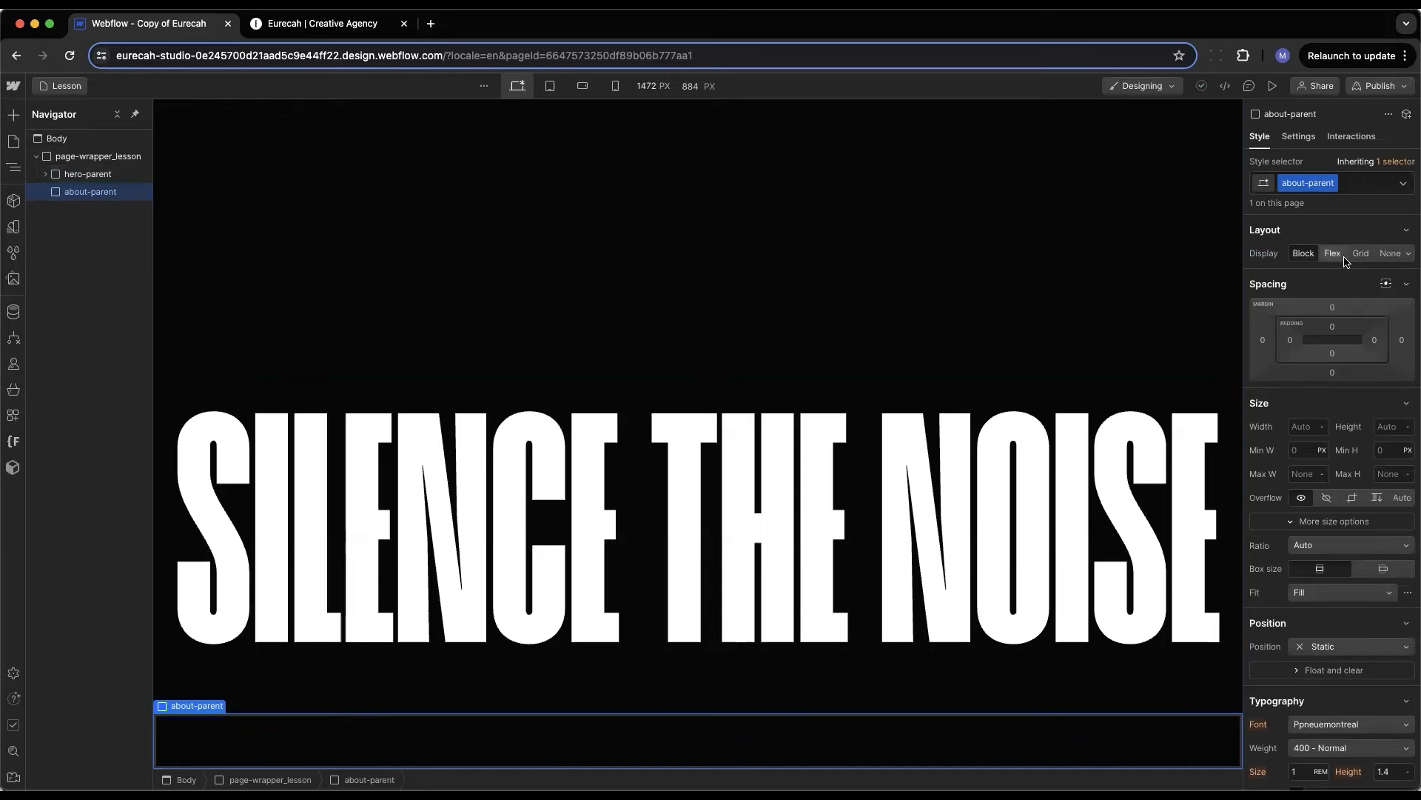
{"action": "key", "text": "ctrl+Tab"}
{"action": "scroll", "coordinate": [644, 416], "scroll_direction": "down", "scroll_amount": 3}
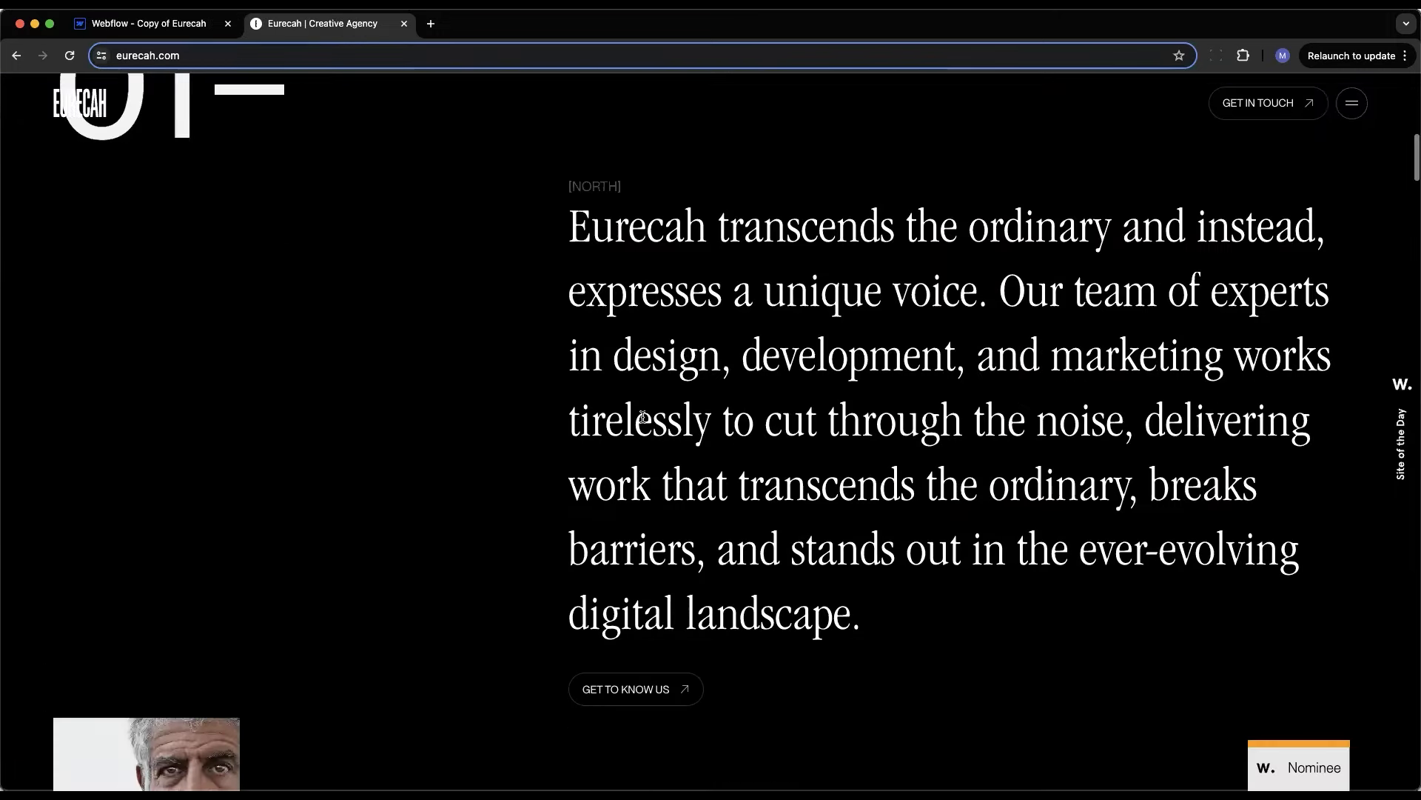
{"action": "scroll", "coordinate": [641, 412], "scroll_direction": "up", "scroll_amount": 5}
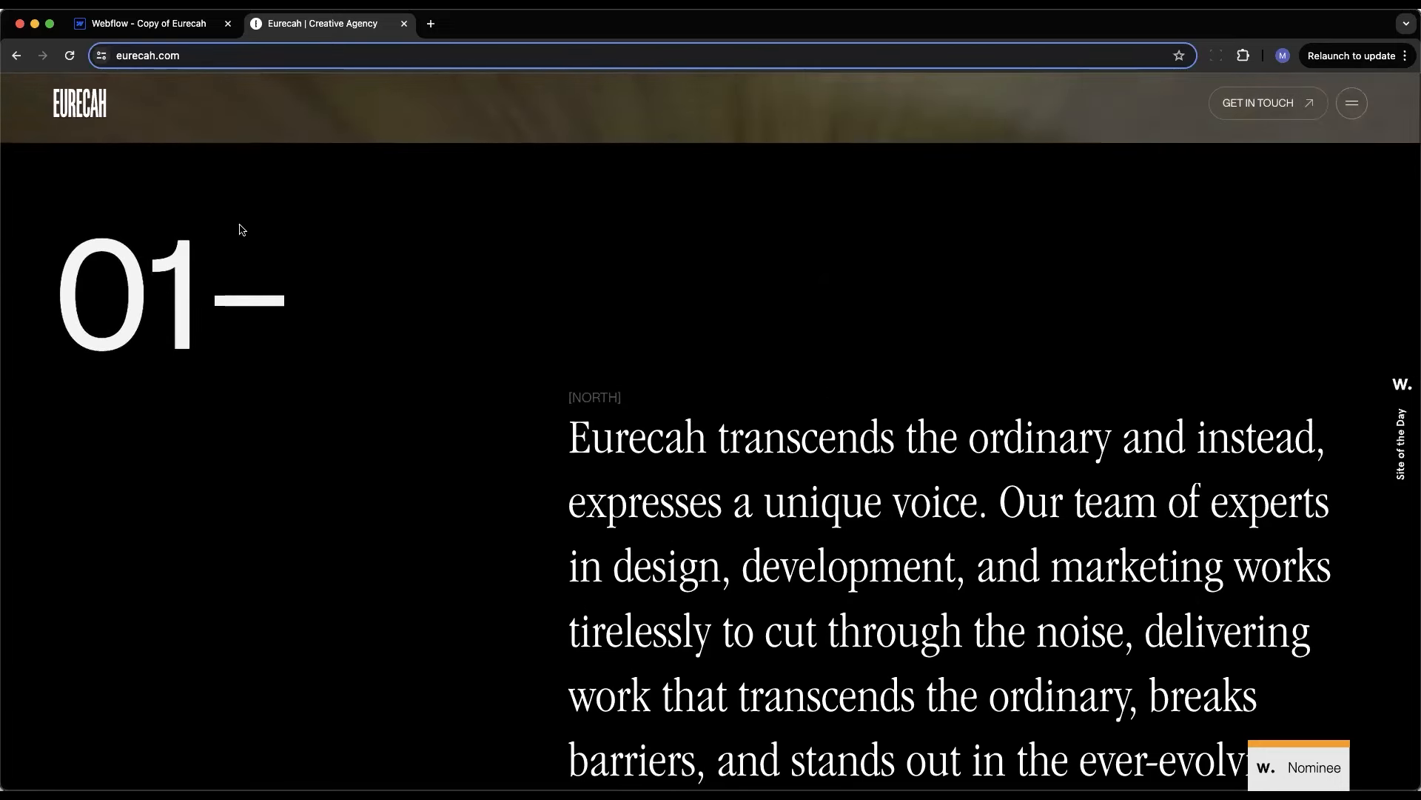
{"action": "scroll", "coordinate": [415, 230], "scroll_direction": "down", "scroll_amount": 3}
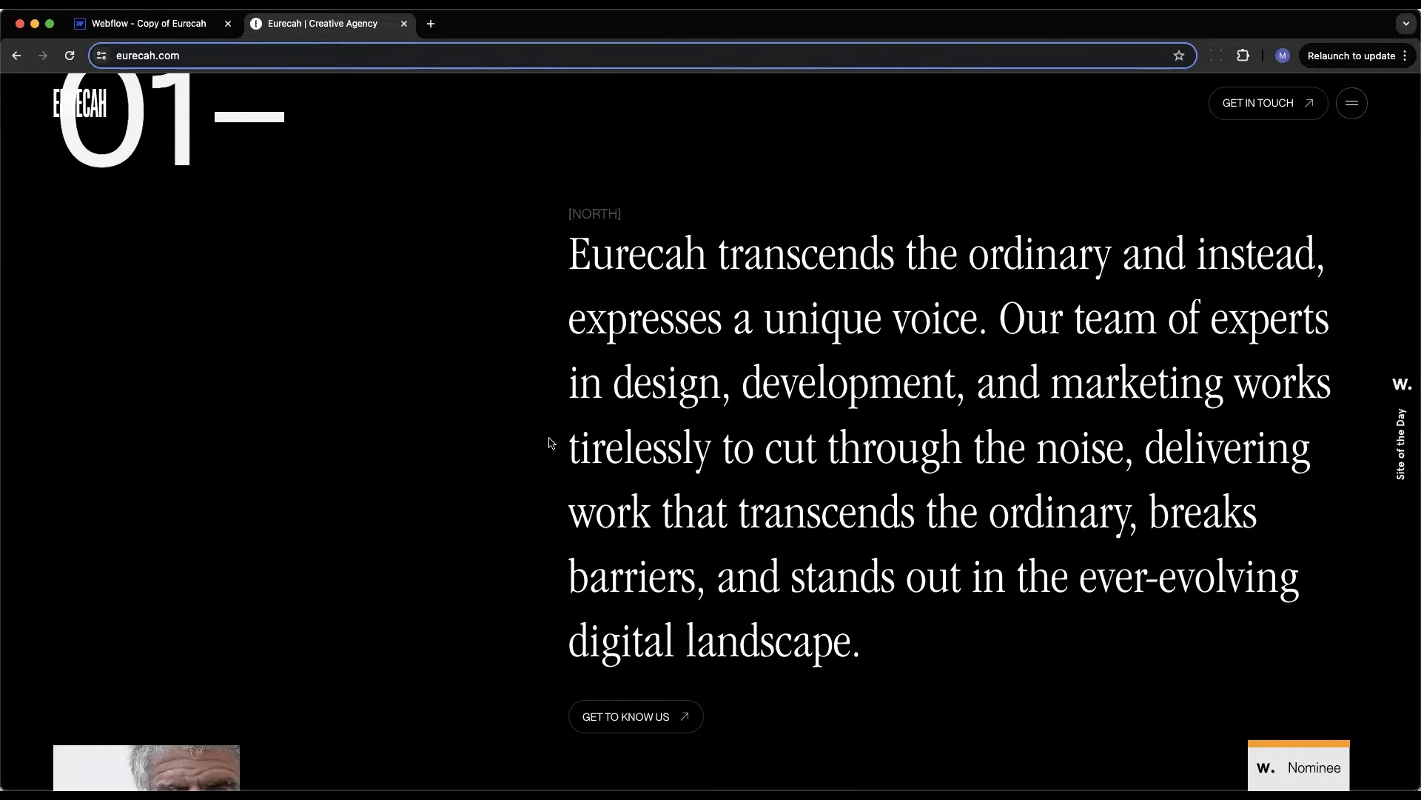
Review the 01 intro section's arrangement on eurecah.com, and set the about-parent display to Grid in Webflow
{"action": "scroll", "coordinate": [815, 311], "scroll_direction": "down", "scroll_amount": 3}
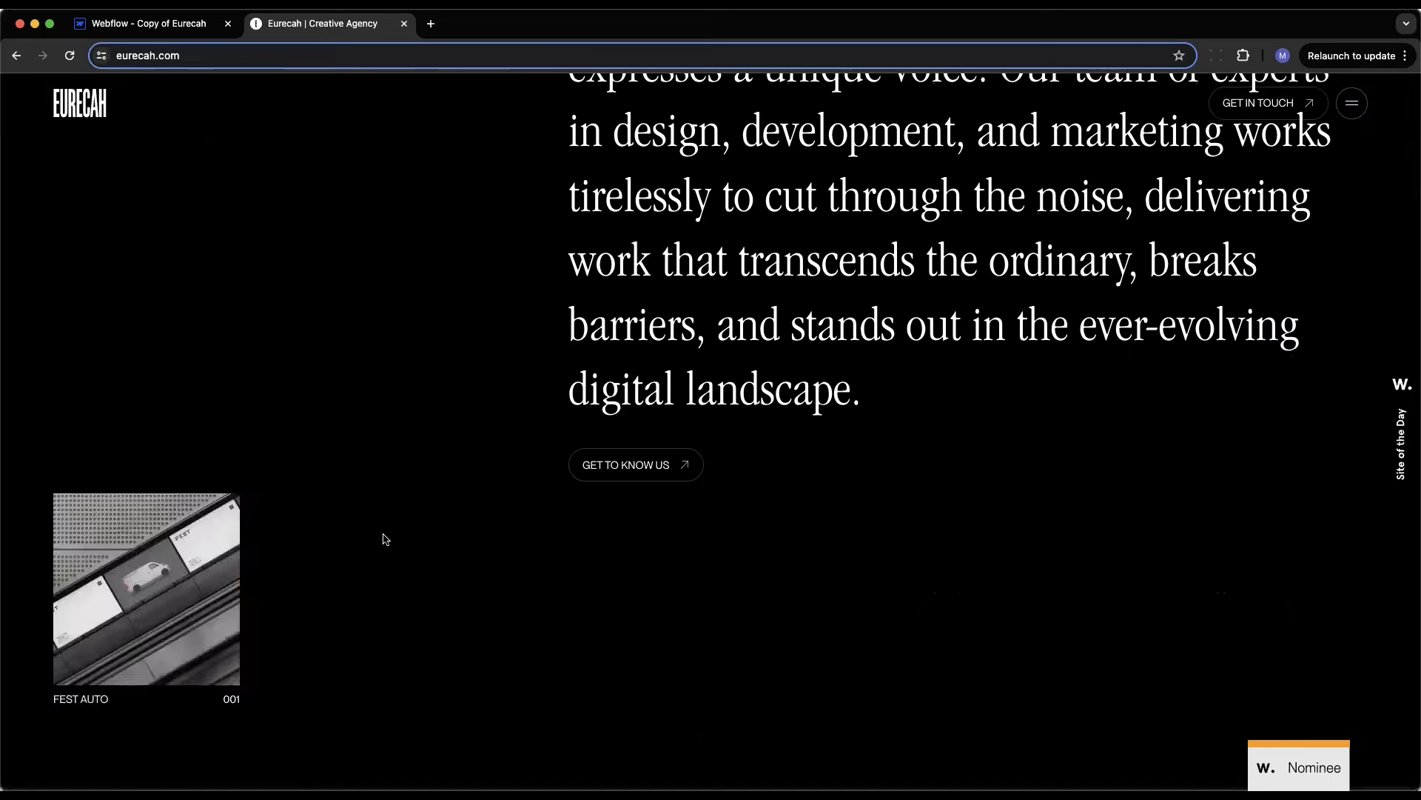
{"action": "scroll", "coordinate": [384, 539], "scroll_direction": "up", "scroll_amount": 3}
{"action": "scroll", "coordinate": [384, 538], "scroll_direction": "up", "scroll_amount": 2}
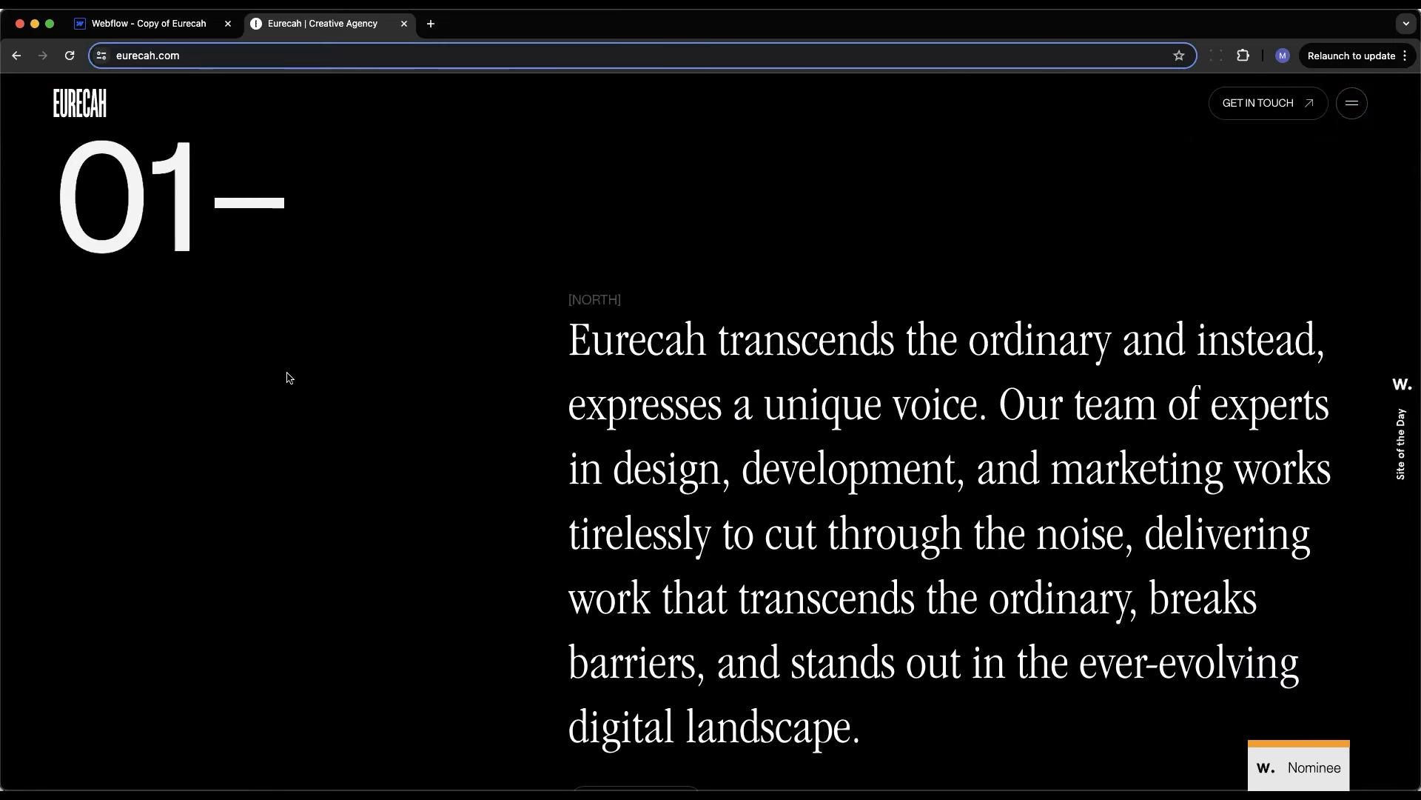
{"action": "scroll", "coordinate": [82, 301], "scroll_direction": "up", "scroll_amount": 2}
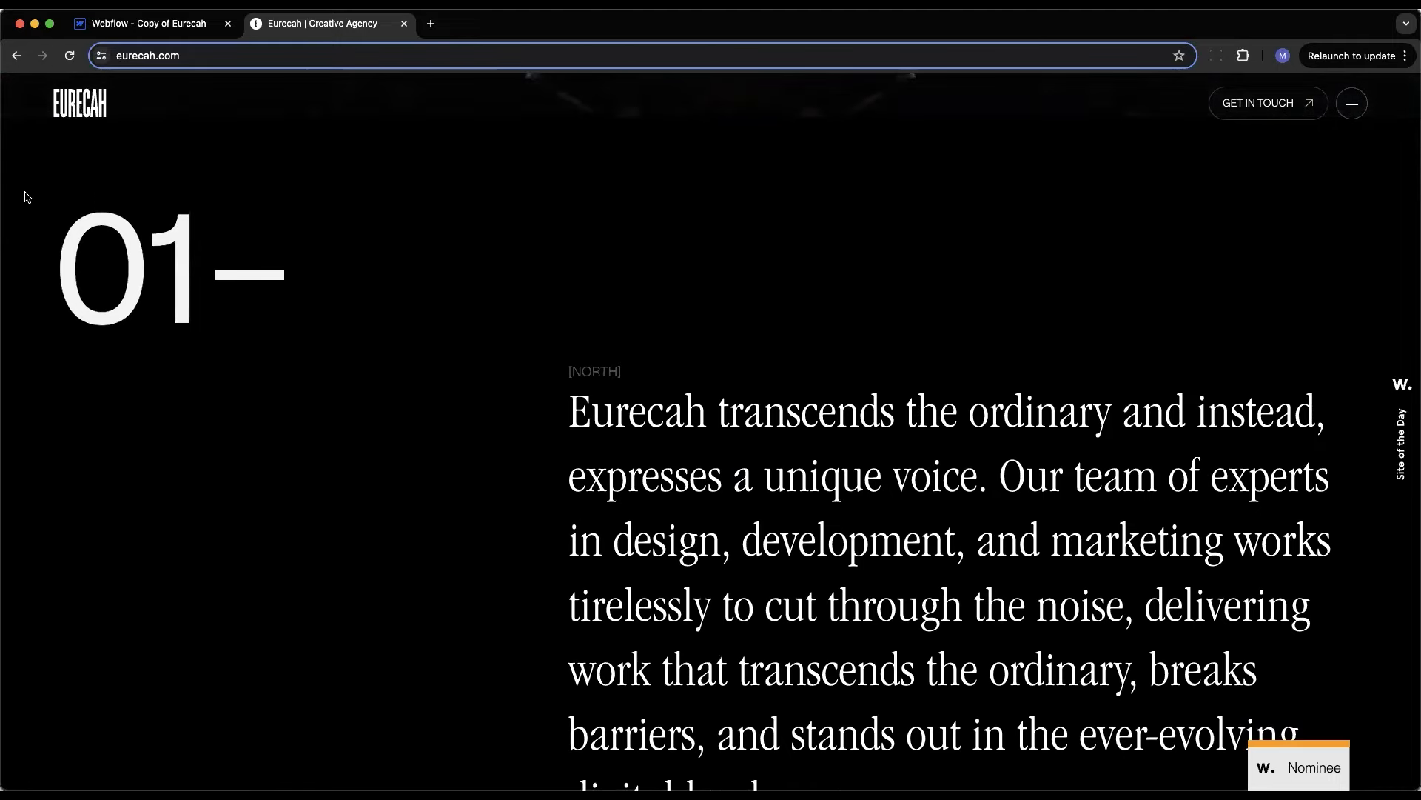
{"action": "scroll", "coordinate": [31, 197], "scroll_direction": "down", "scroll_amount": 1}
{"action": "scroll", "coordinate": [31, 197], "scroll_direction": "down", "scroll_amount": 1}
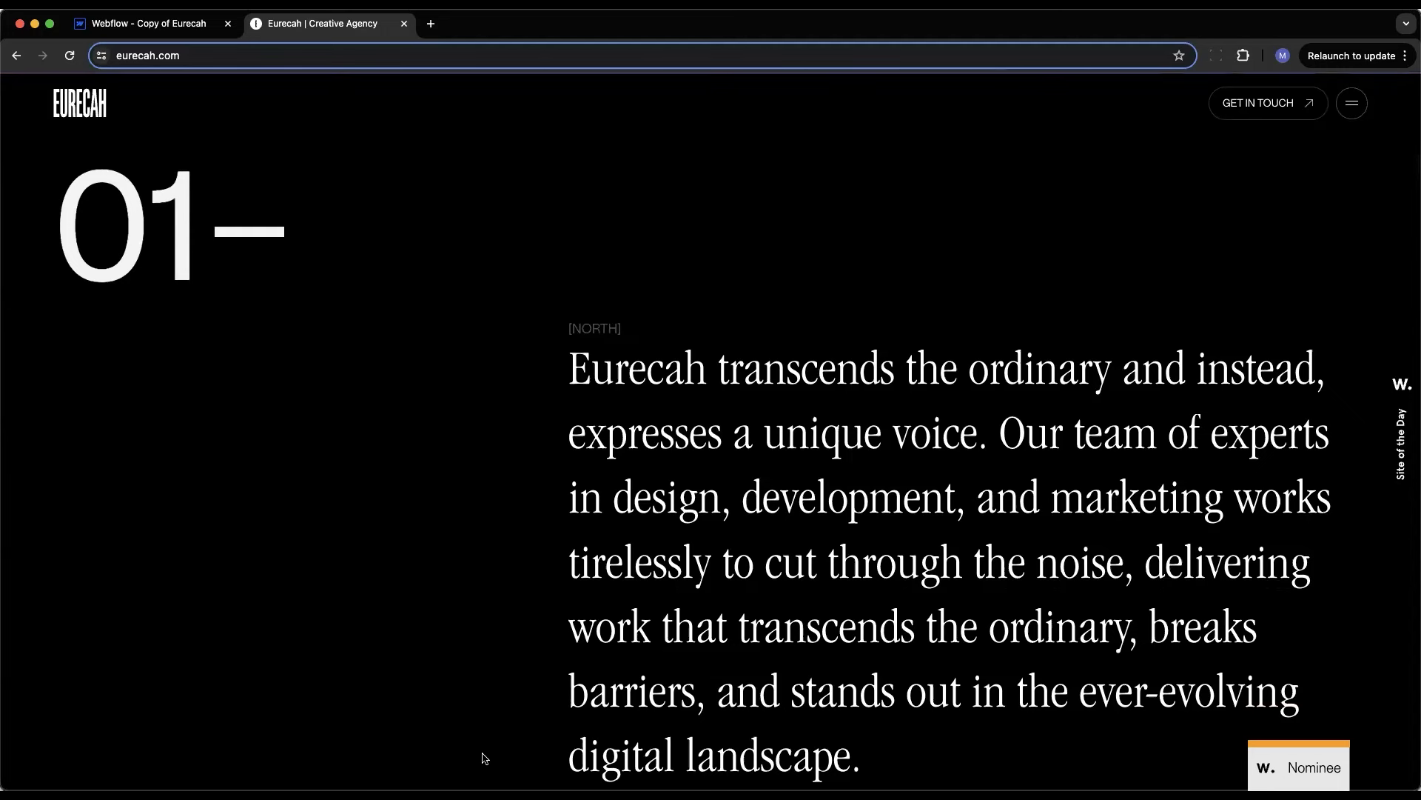
{"action": "left_click", "coordinate": [204, 21]}
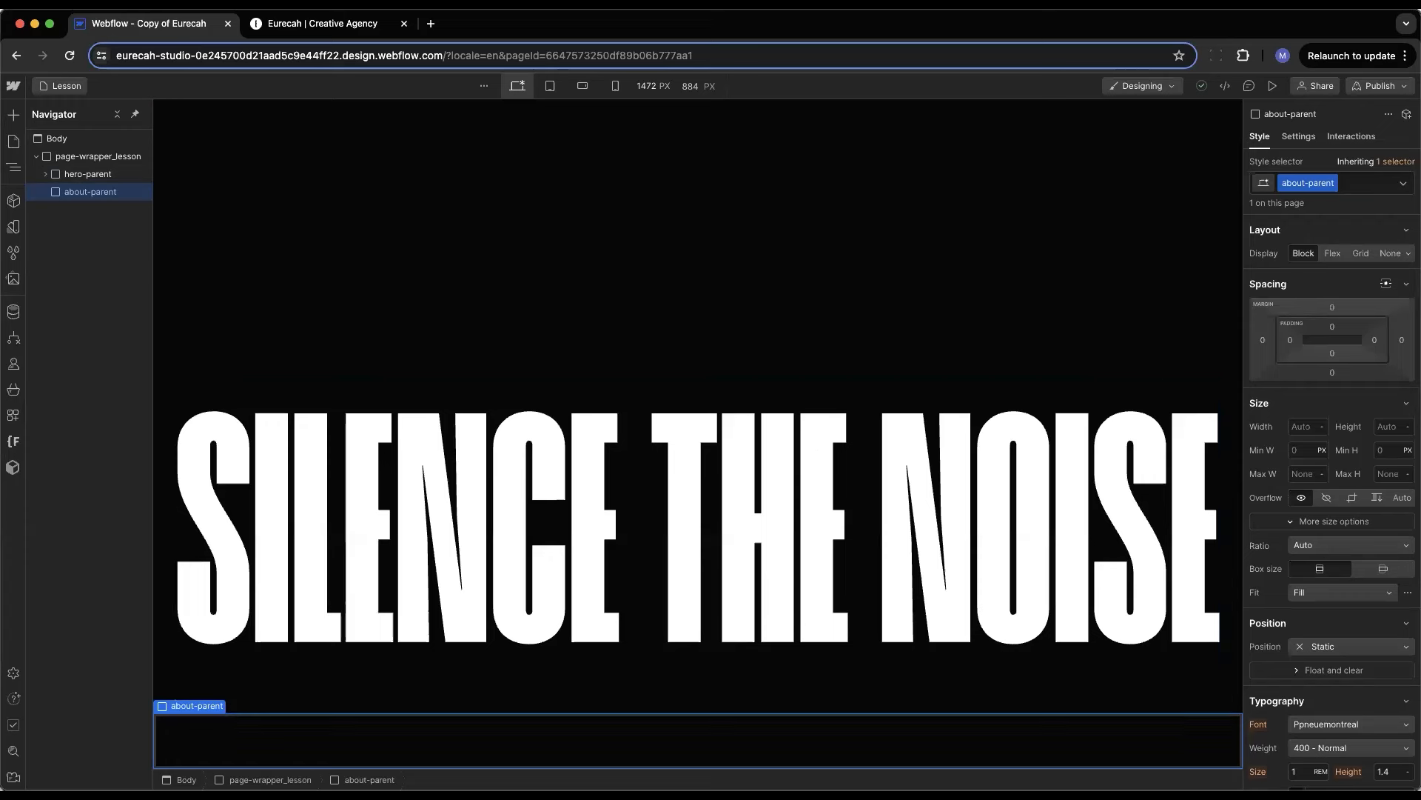
{"action": "left_click", "coordinate": [1361, 254]}
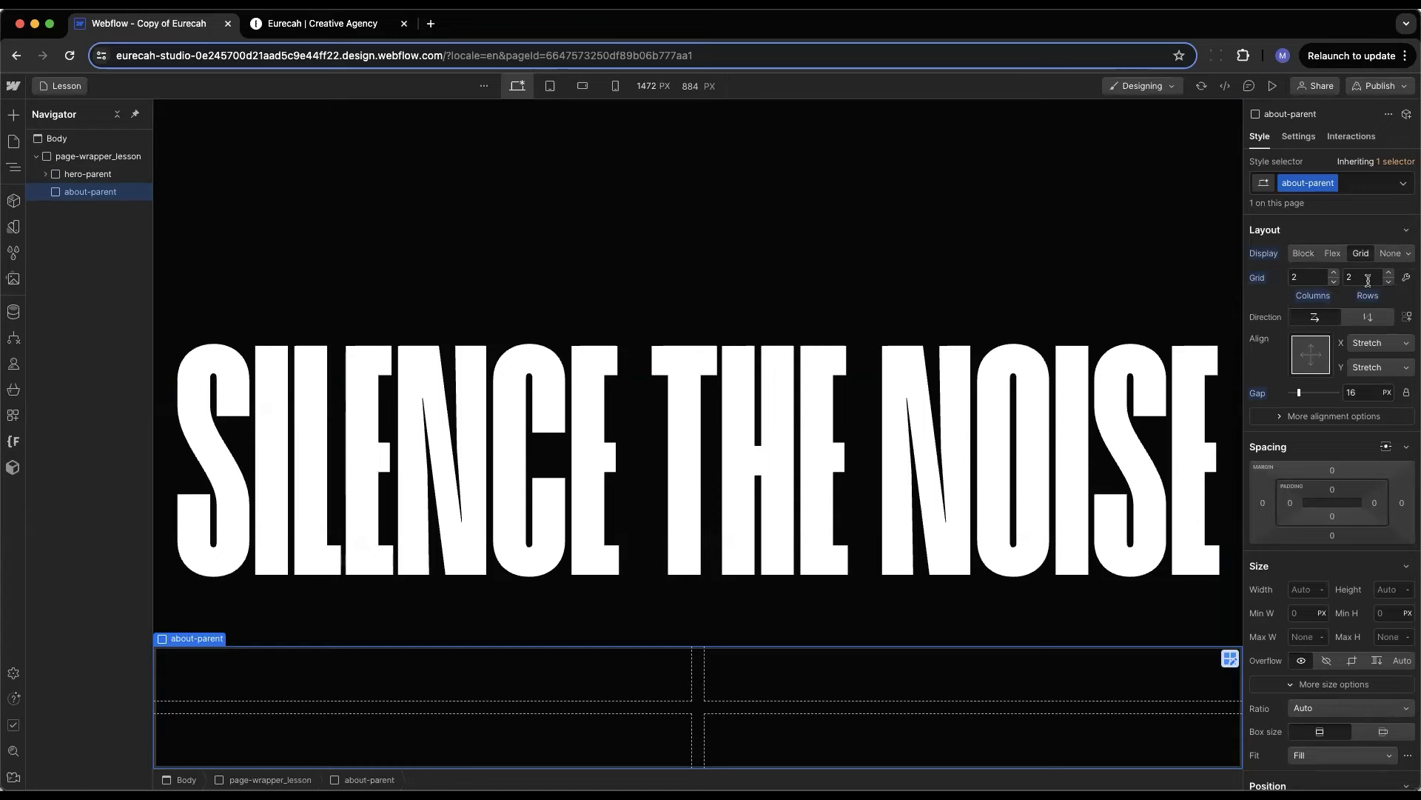
Check the live section's structure once more and set the about-parent grid to 3 rows
{"action": "left_click", "coordinate": [311, 24]}
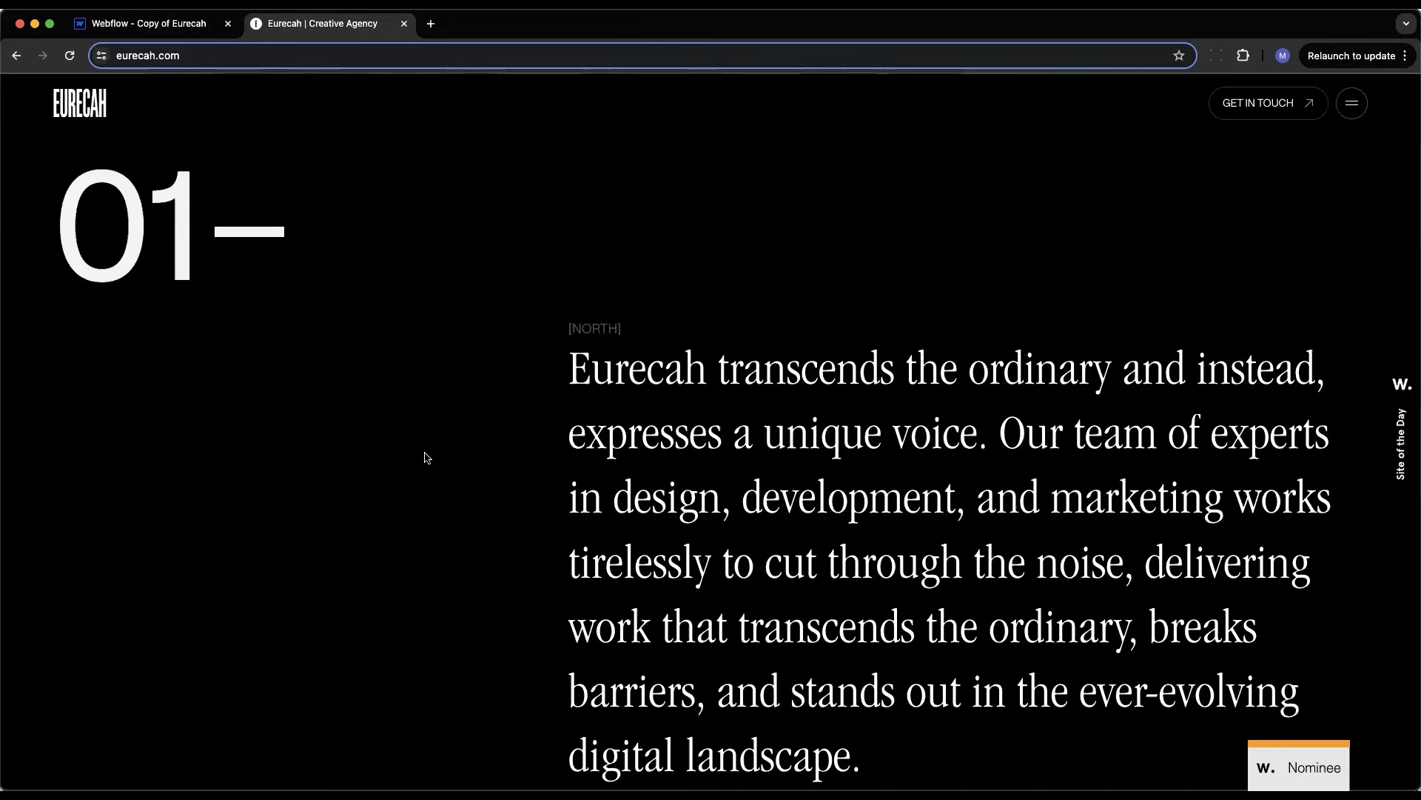
{"action": "scroll", "coordinate": [426, 455], "scroll_direction": "down", "scroll_amount": 3}
{"action": "scroll", "coordinate": [426, 455], "scroll_direction": "up", "scroll_amount": 2}
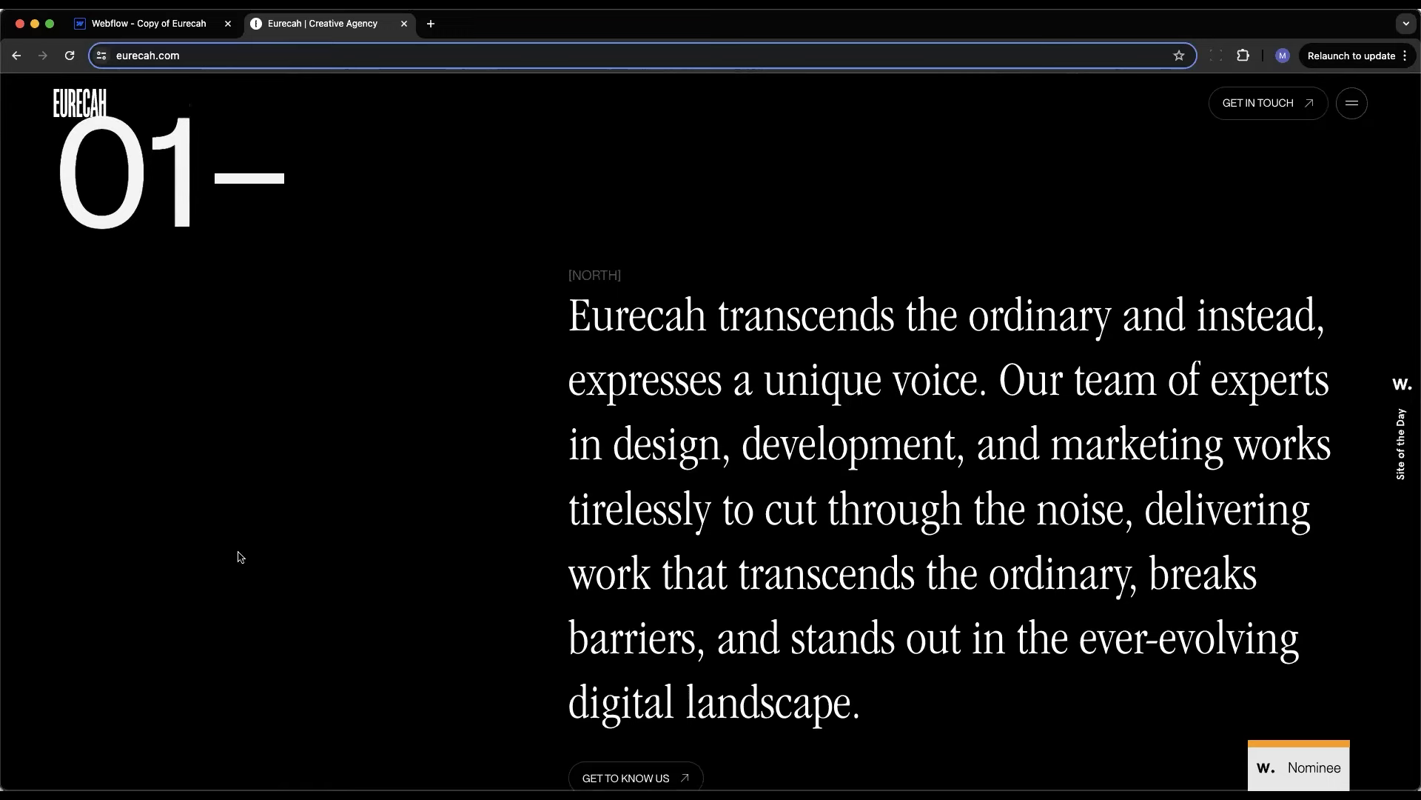
{"action": "scroll", "coordinate": [947, 646], "scroll_direction": "down", "scroll_amount": 3}
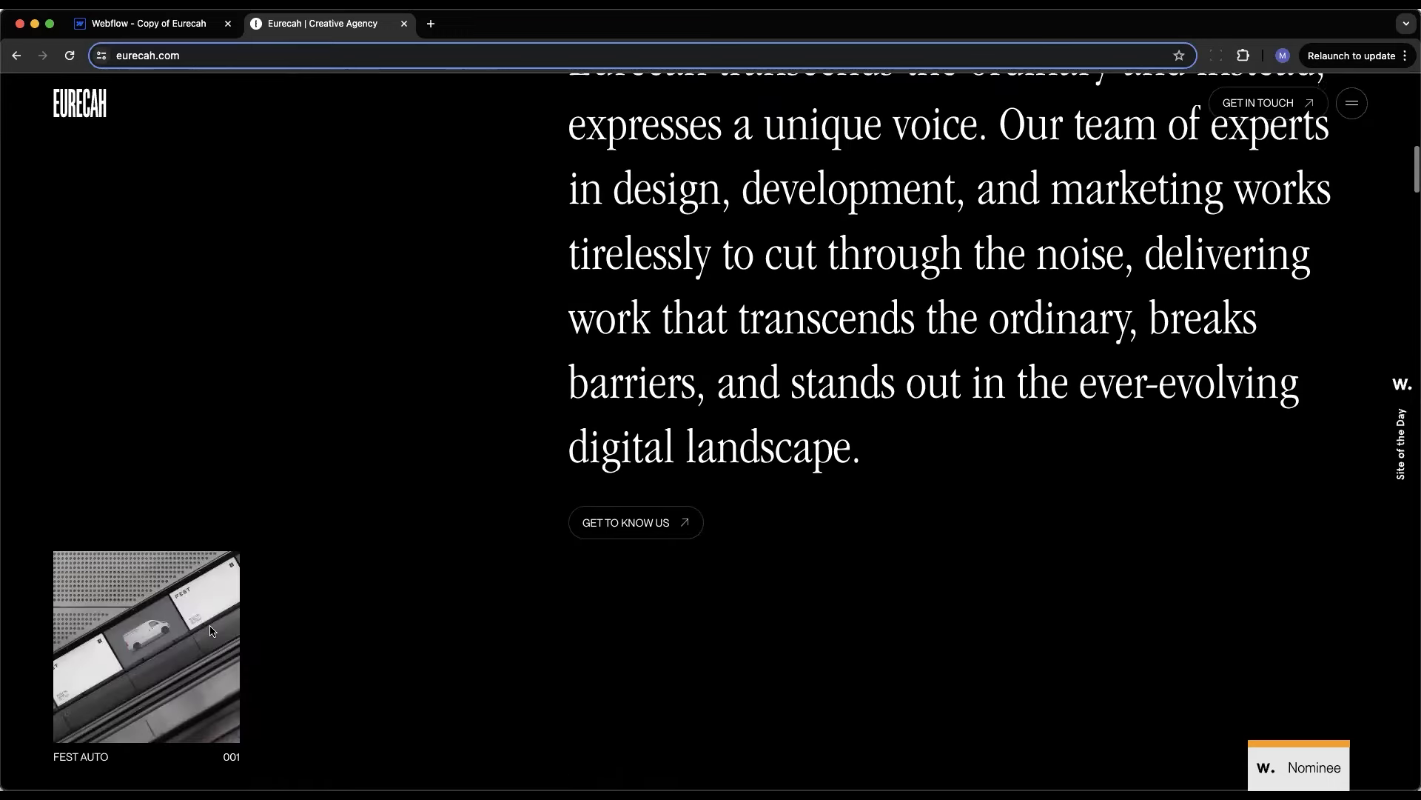
{"action": "left_click", "coordinate": [114, 25]}
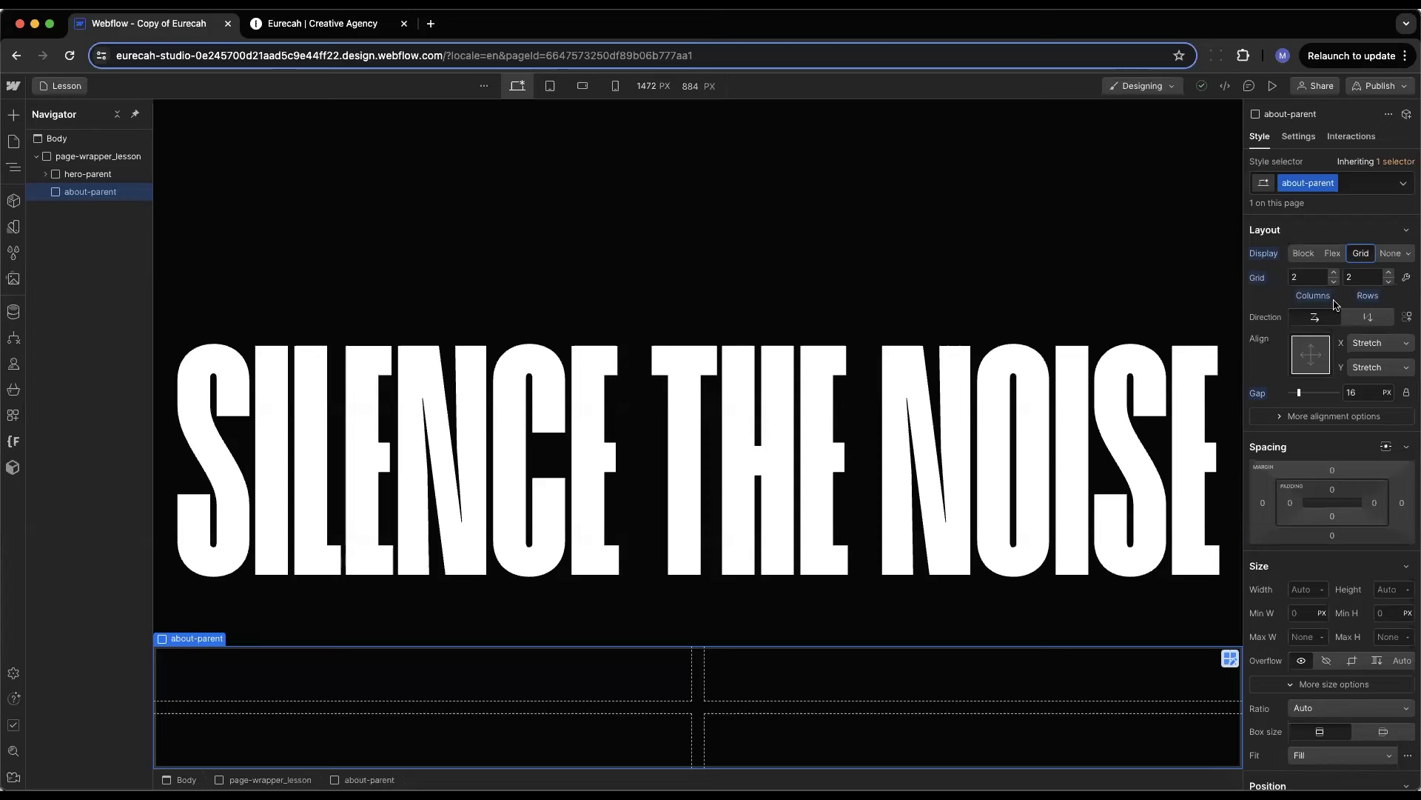
{"action": "left_click", "coordinate": [1390, 273]}
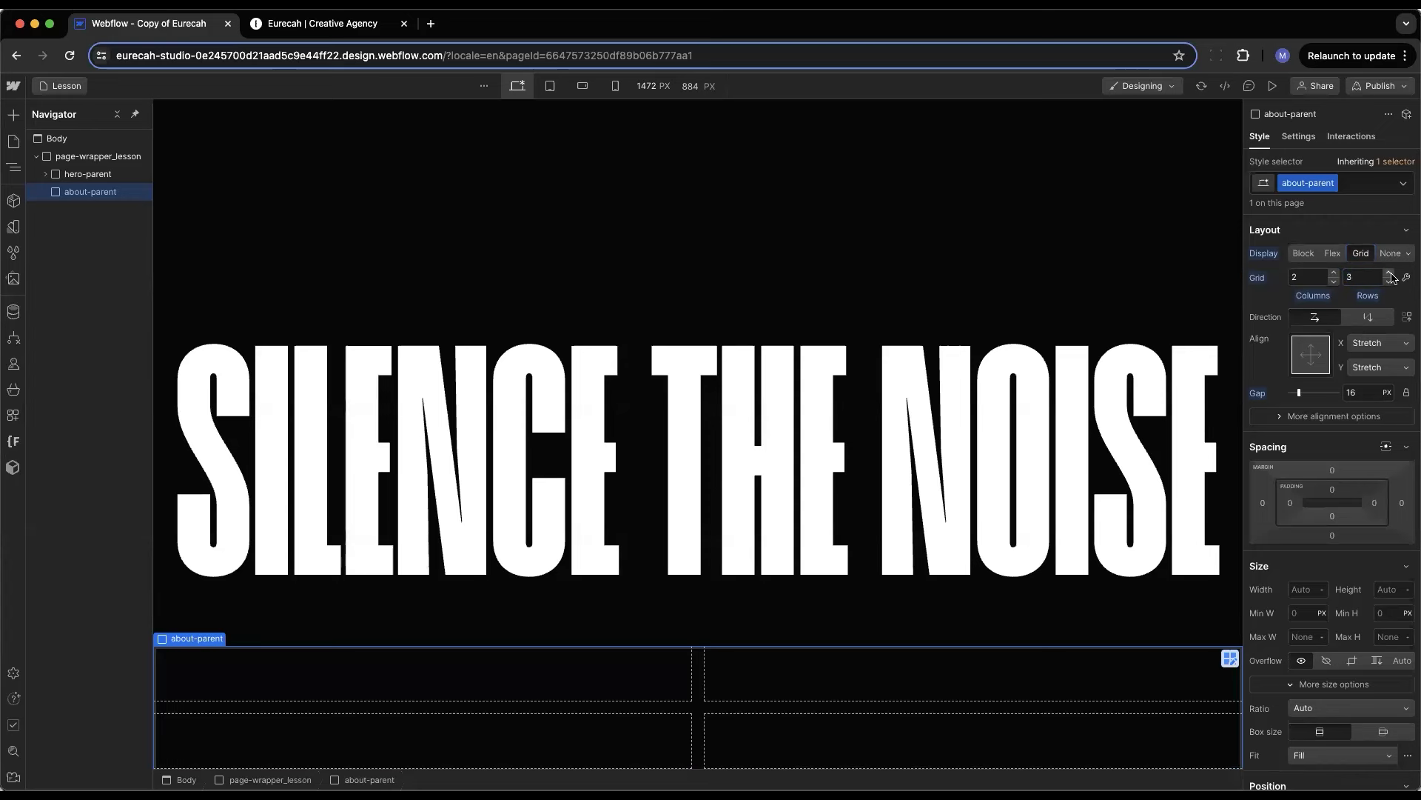
{"action": "scroll", "coordinate": [589, 346], "scroll_direction": "down", "scroll_amount": 2}
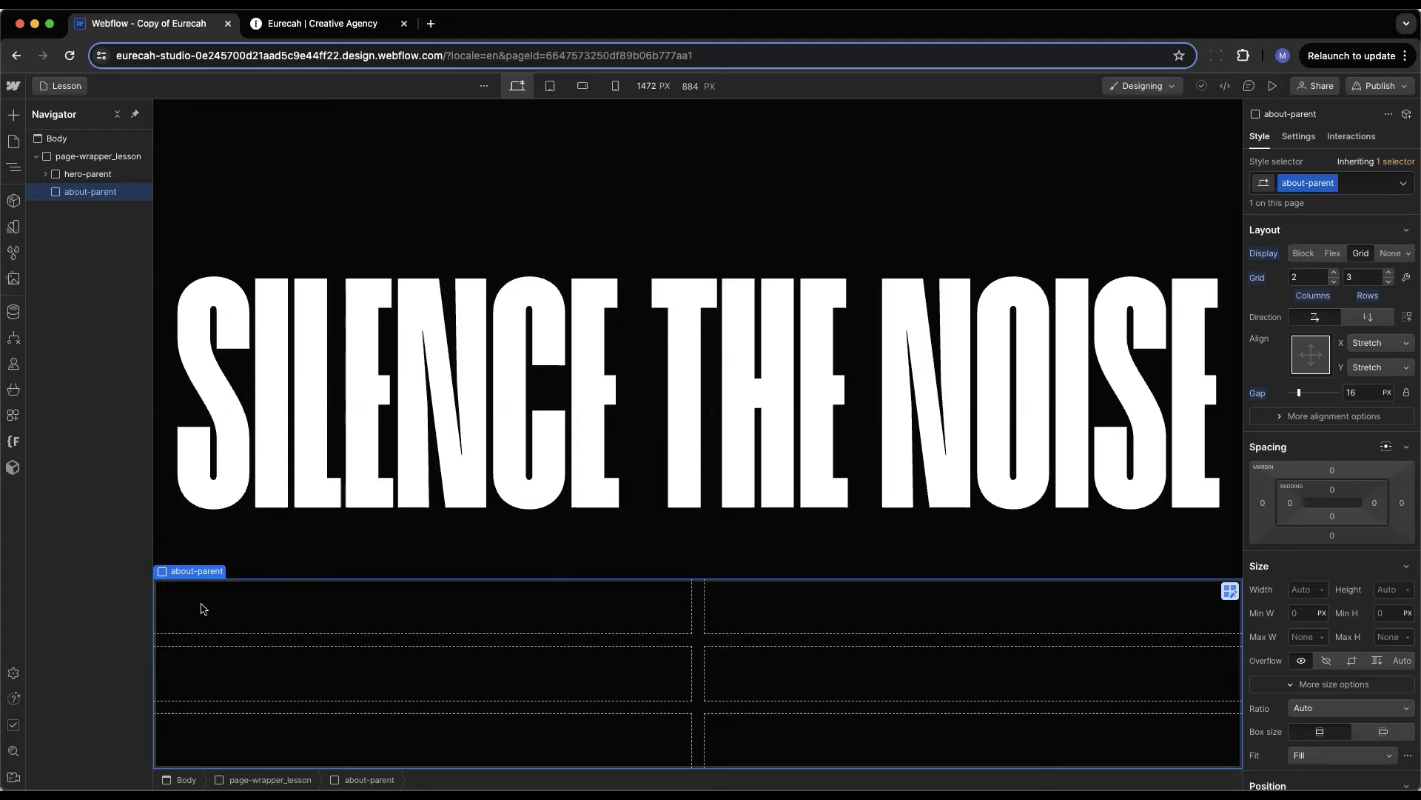
Add a div block to the first cell of the about-parent grid and give it the class lg-number
{"action": "left_click", "coordinate": [13, 114]}
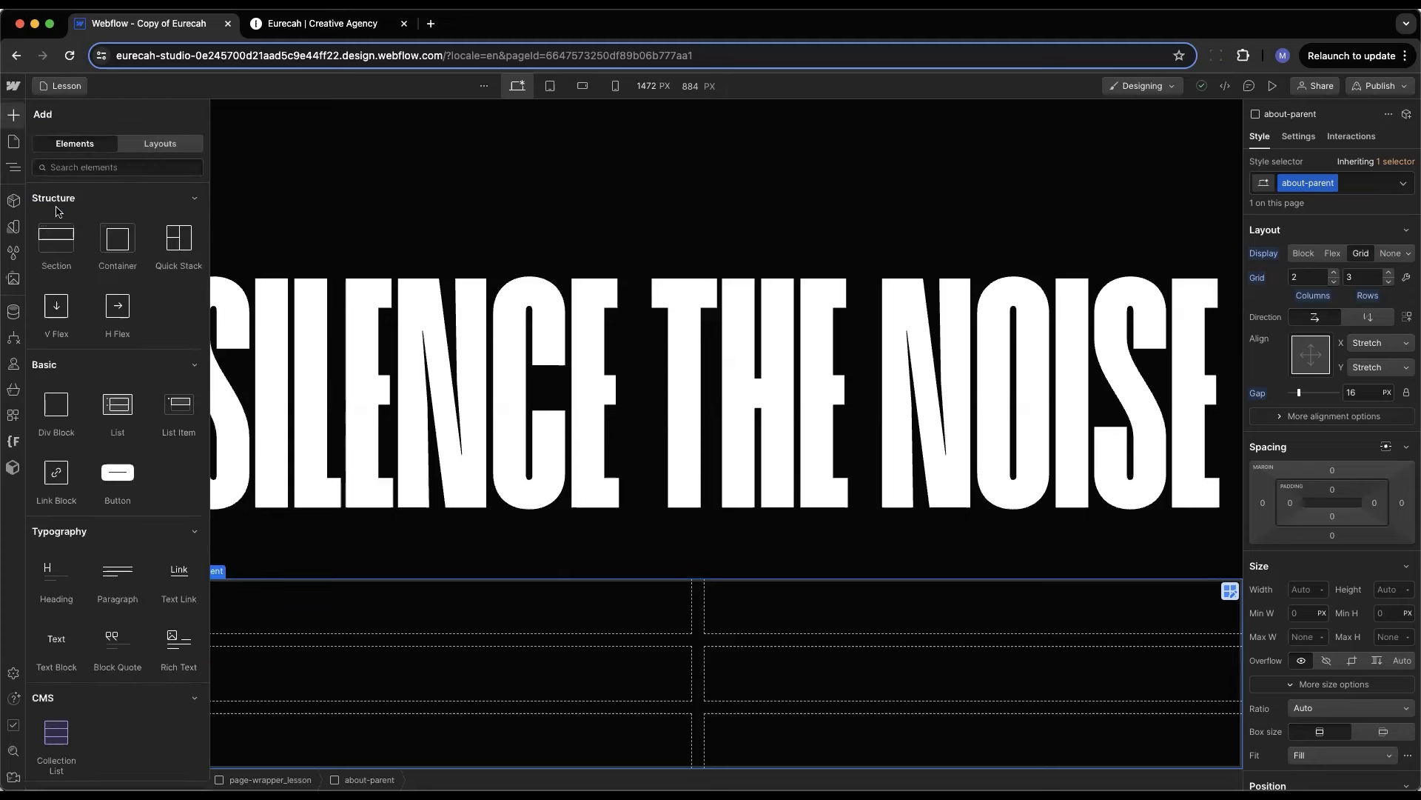
{"action": "left_click", "coordinate": [66, 388]}
{"action": "left_click", "coordinate": [314, 27]}
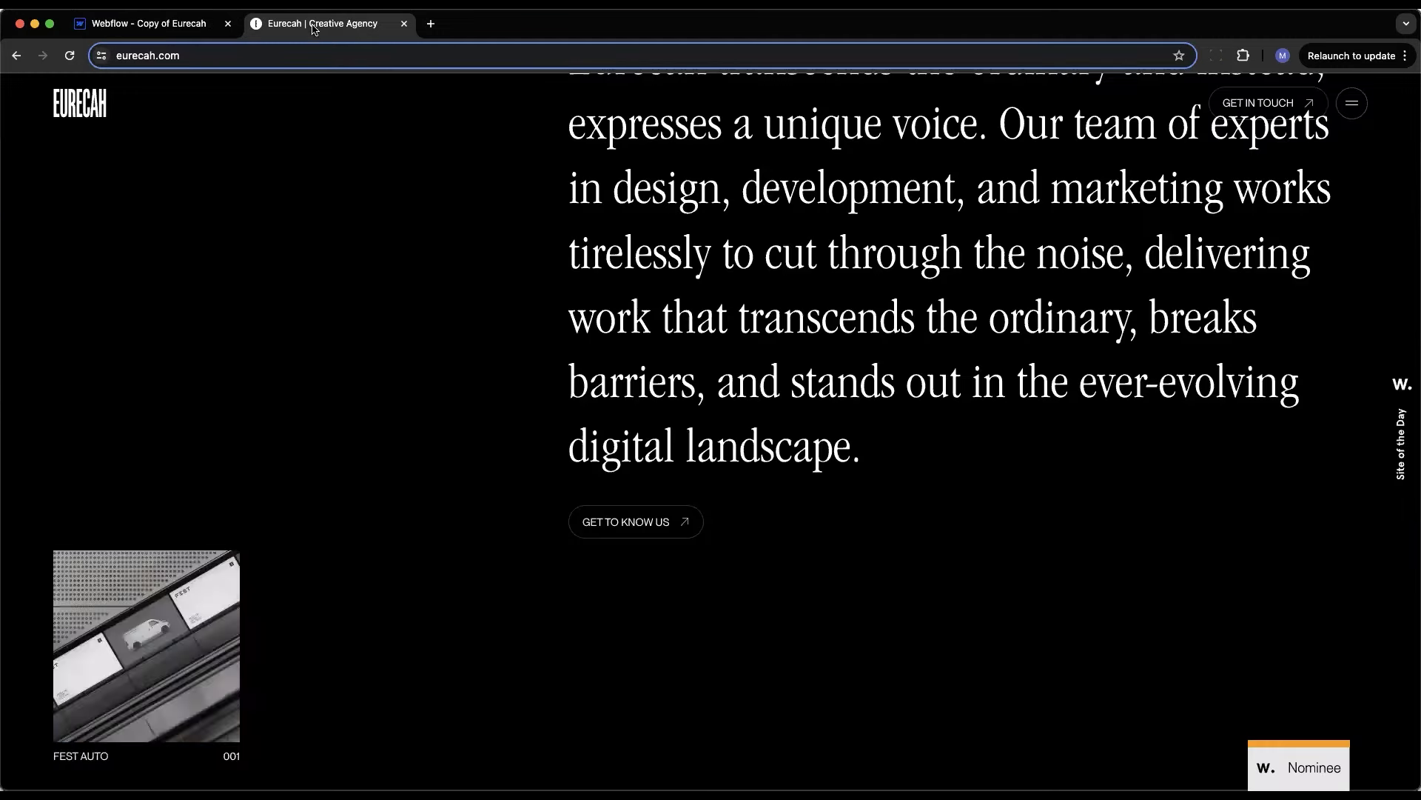
{"action": "scroll", "coordinate": [301, 241], "scroll_direction": "up", "scroll_amount": 5}
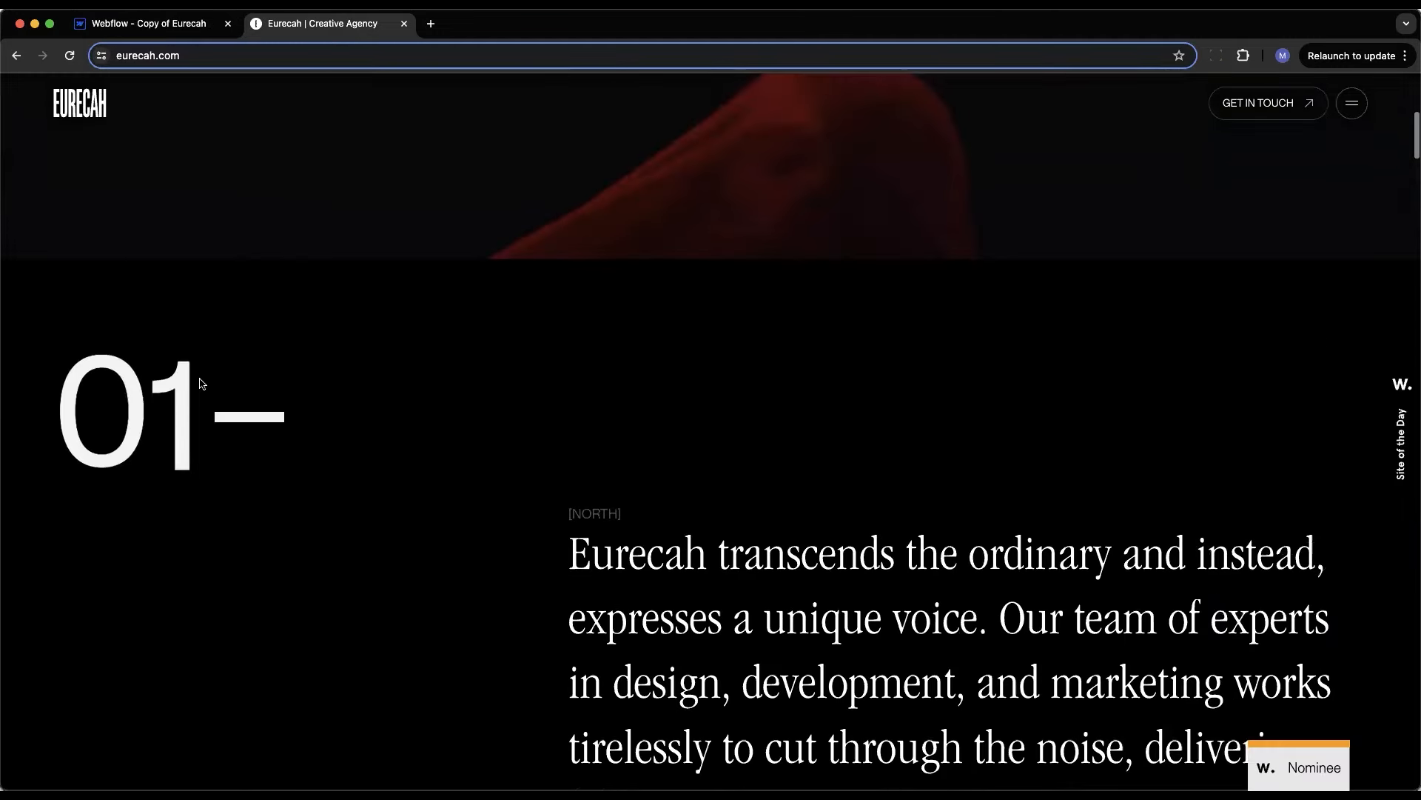
{"action": "key", "text": "super+1"}
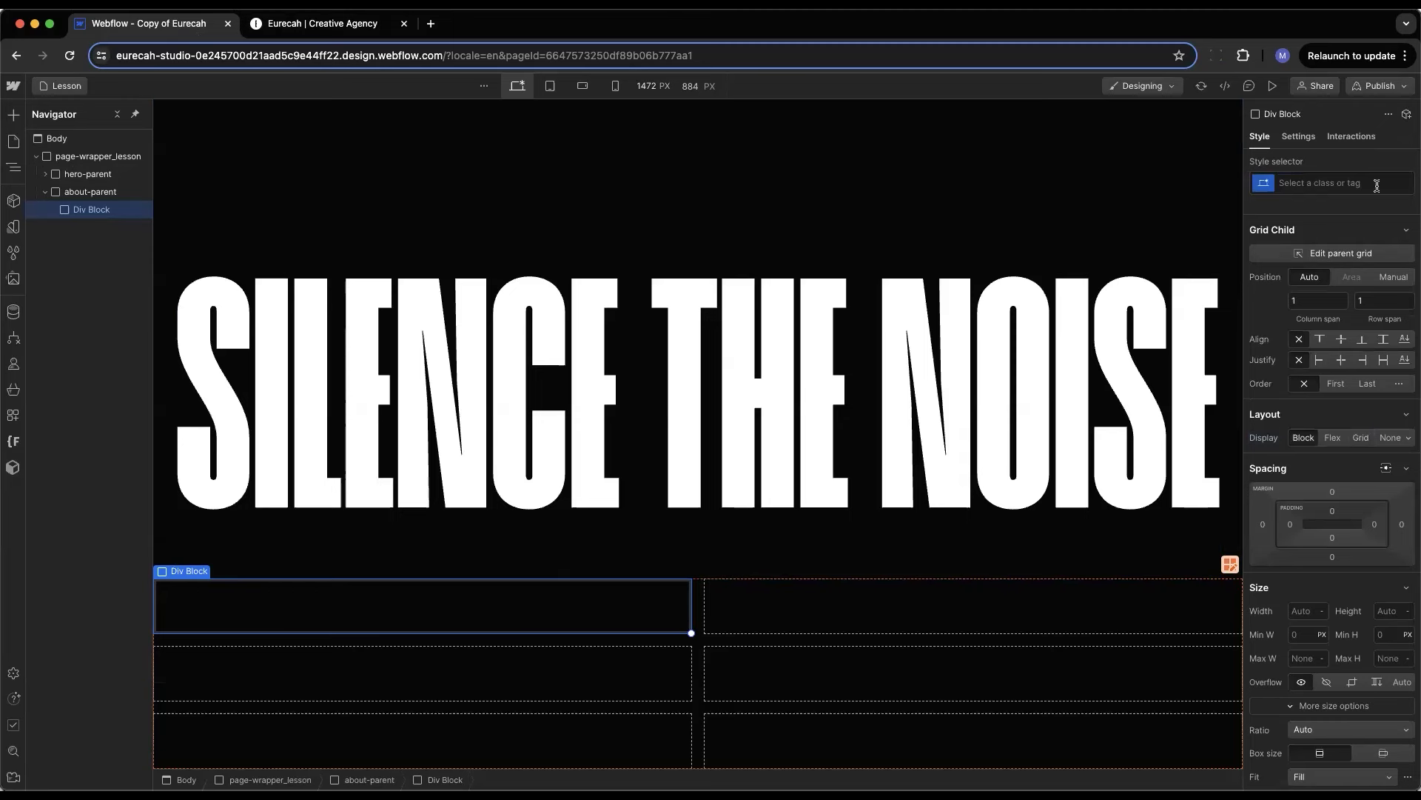
{"action": "left_click", "coordinate": [1306, 184]}
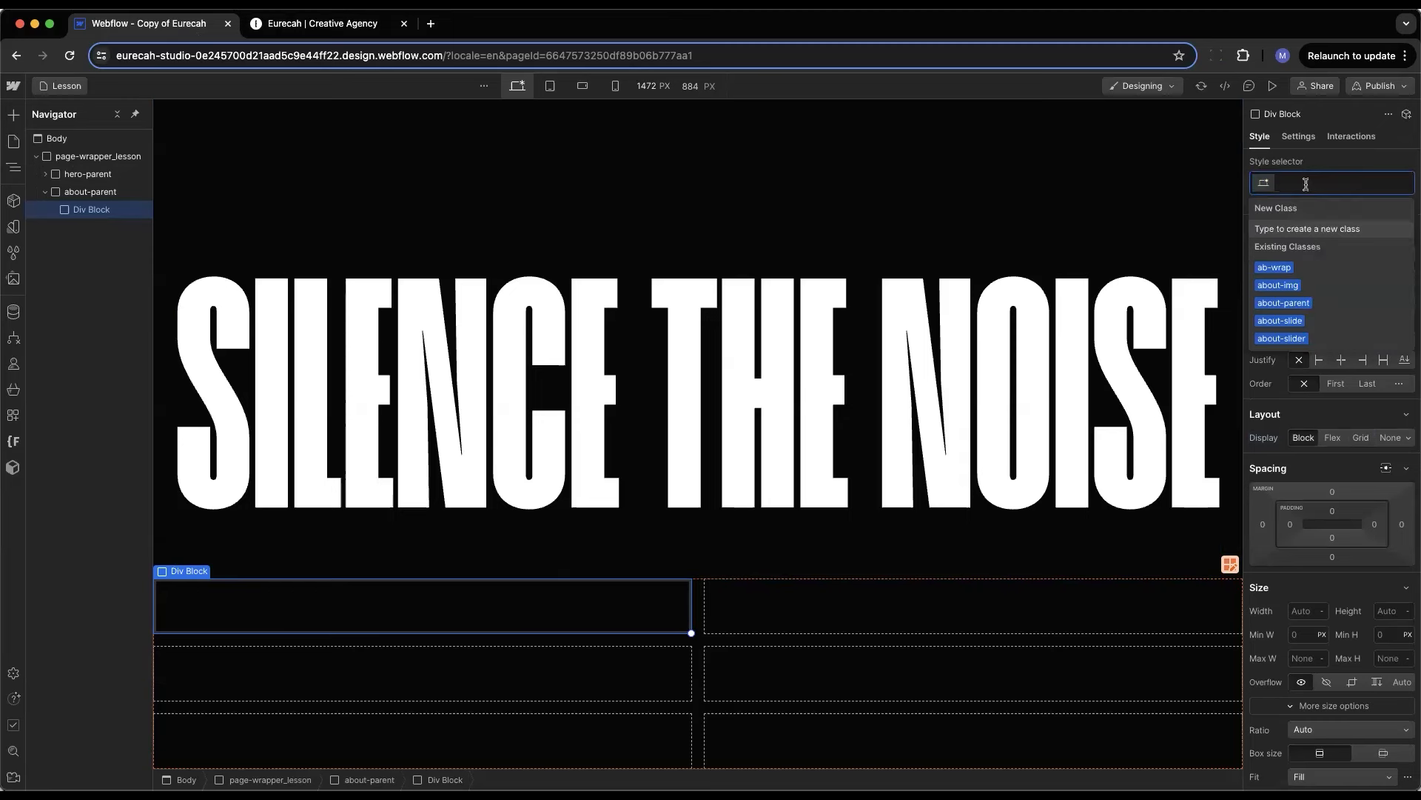
{"action": "type", "text": "lg-number"}
{"action": "key", "text": "Return"}
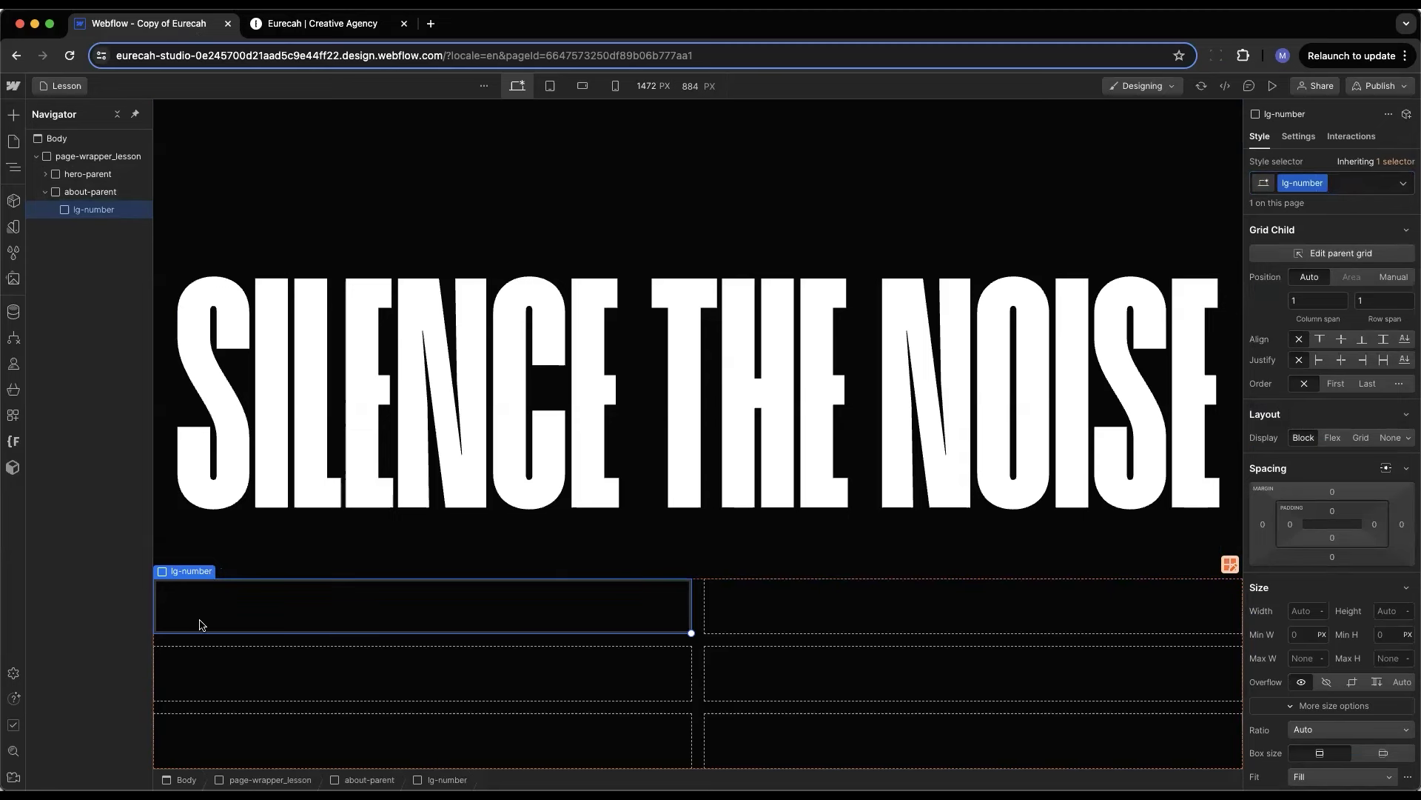
Insert a text block inside lg-number and give it the class large-number
{"action": "left_click", "coordinate": [13, 114]}
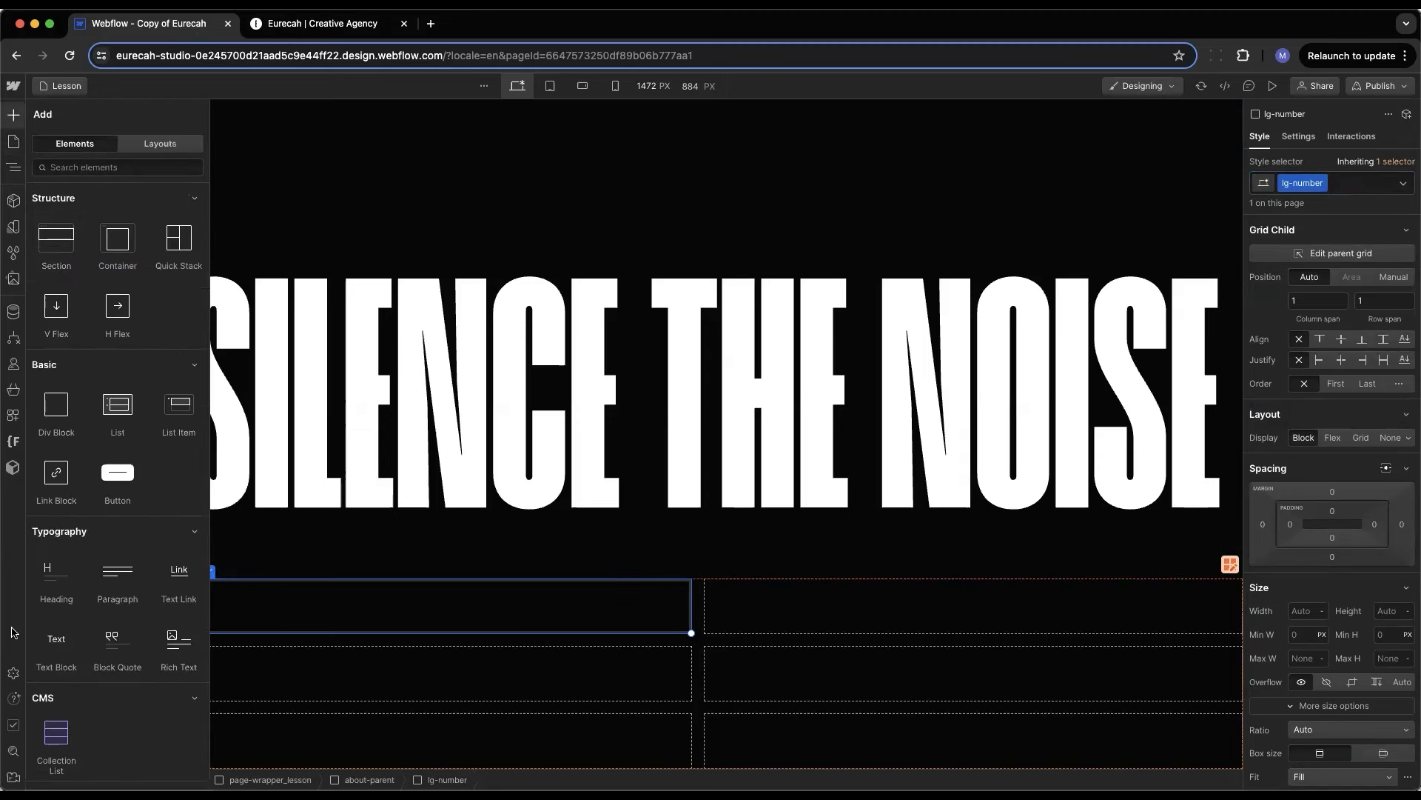
{"action": "scroll", "coordinate": [56, 638], "scroll_direction": "down", "scroll_amount": 1}
{"action": "left_click_drag", "start_coordinate": [56, 574], "coordinate": [223, 615]}
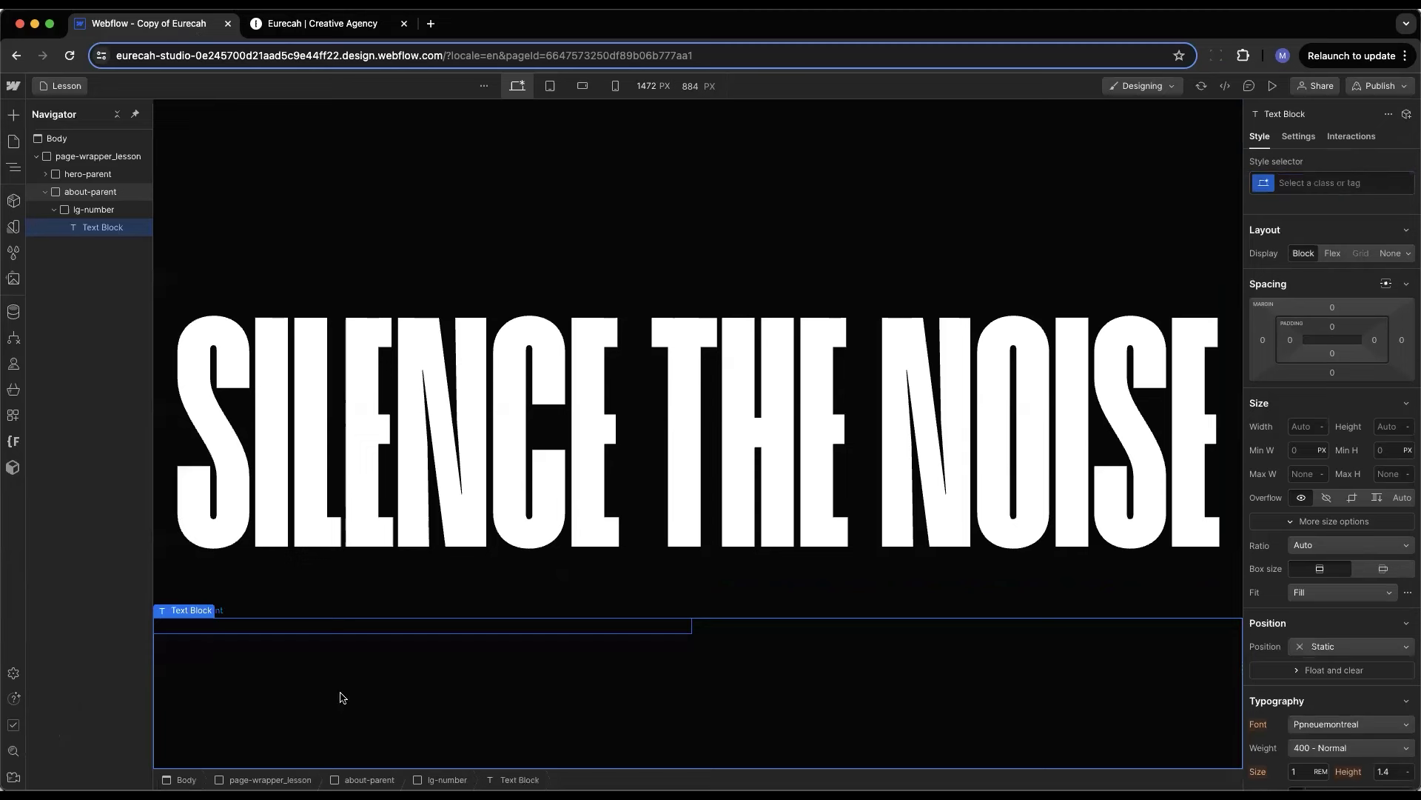
{"action": "left_click", "coordinate": [1310, 183]}
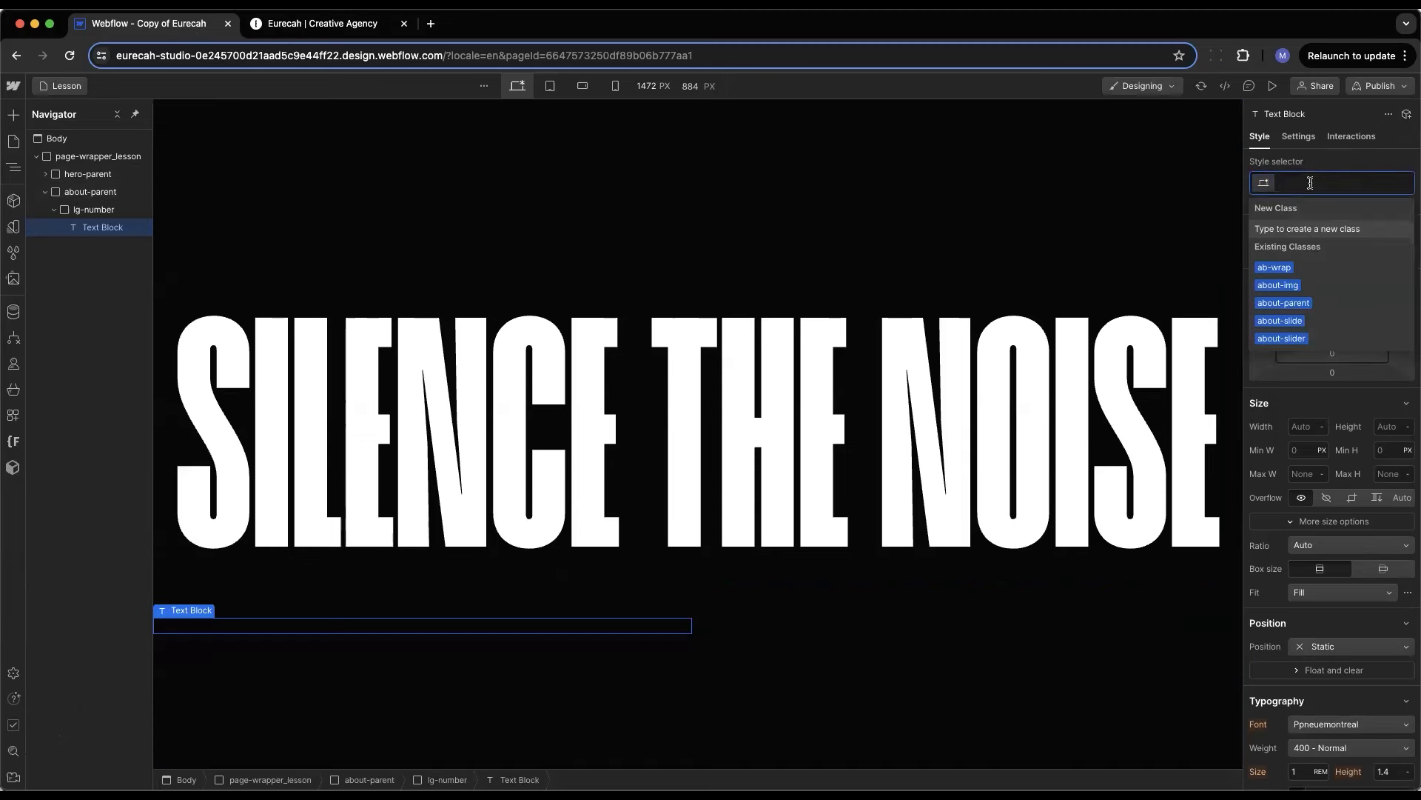
{"action": "type", "text": "large-bu"}
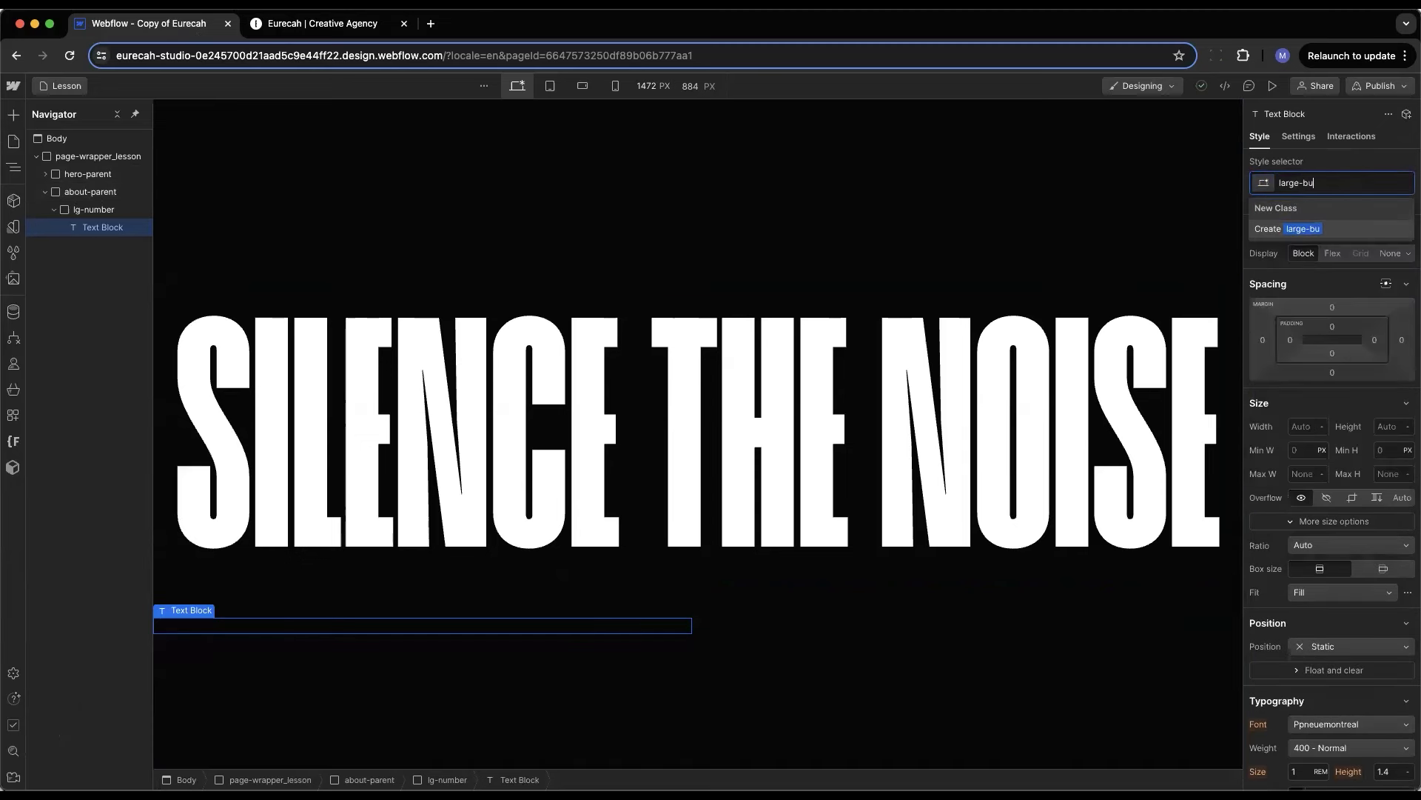
{"action": "key", "text": "BackSpace"}
{"action": "key", "text": "BackSpace"}
{"action": "type", "text": "number"}
{"action": "key", "text": "Return"}
Style large-number with the White color, a font size of 10 rem and a line height of 1
{"action": "scroll", "coordinate": [1297, 527], "scroll_direction": "down", "scroll_amount": 5}
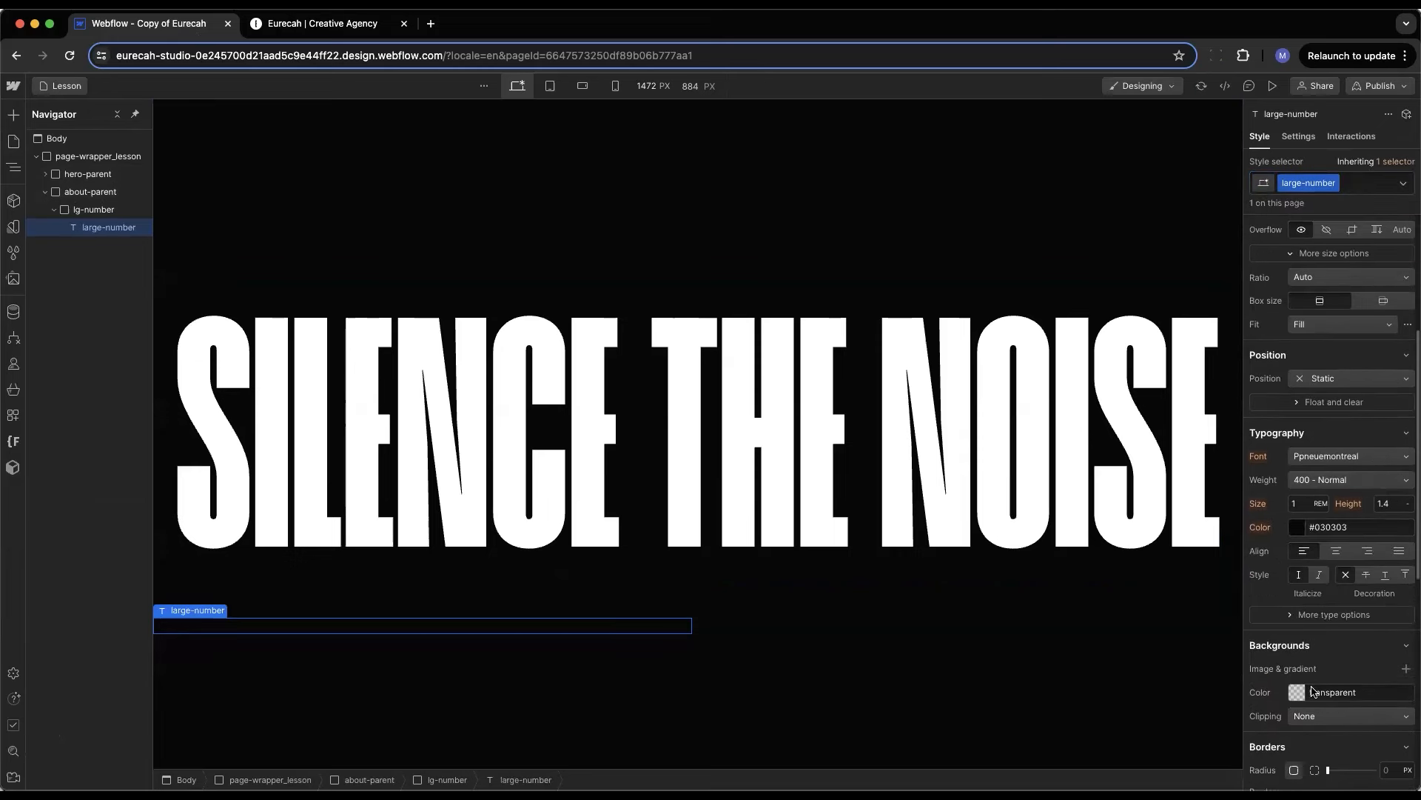
{"action": "left_click", "coordinate": [1293, 526]}
{"action": "left_click", "coordinate": [1325, 676]}
{"action": "left_click", "coordinate": [1303, 502]}
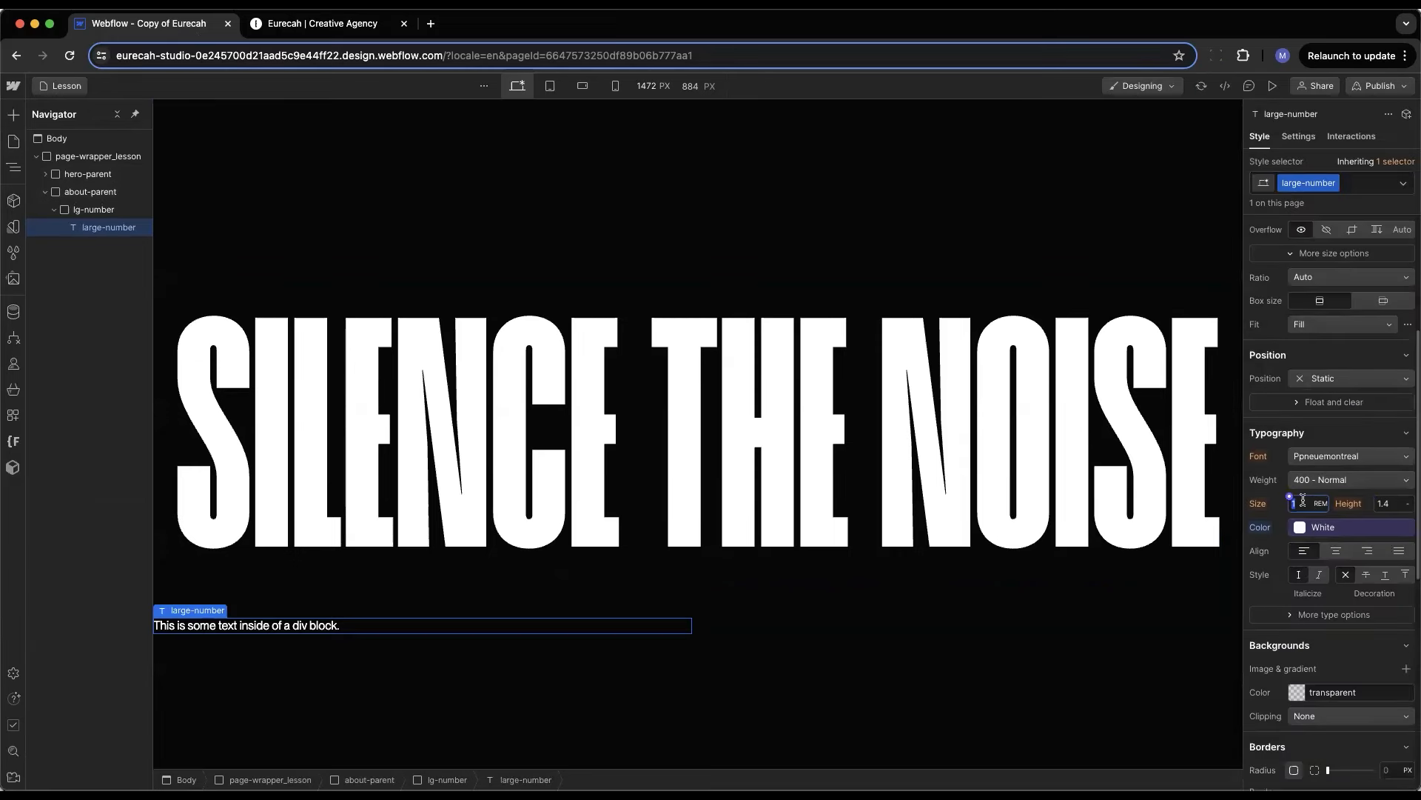
{"action": "type", "text": "0"}
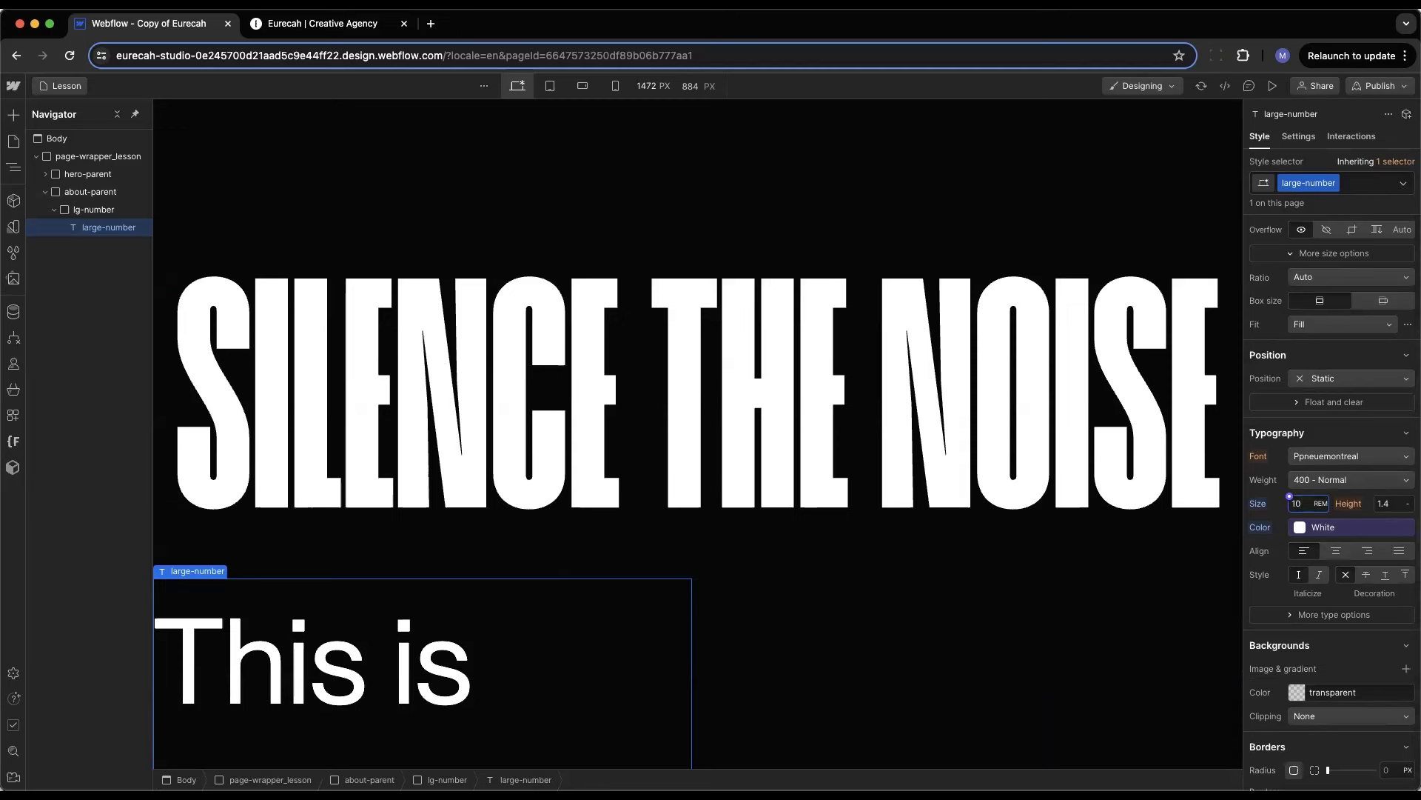
{"action": "left_click", "coordinate": [1393, 504]}
{"action": "left_click", "coordinate": [1392, 504]}
{"action": "type", "text": "1"}
Replace the large-number placeholder text with "01-", matching the heading on eurecah.com
{"action": "double_click", "coordinate": [268, 648]}
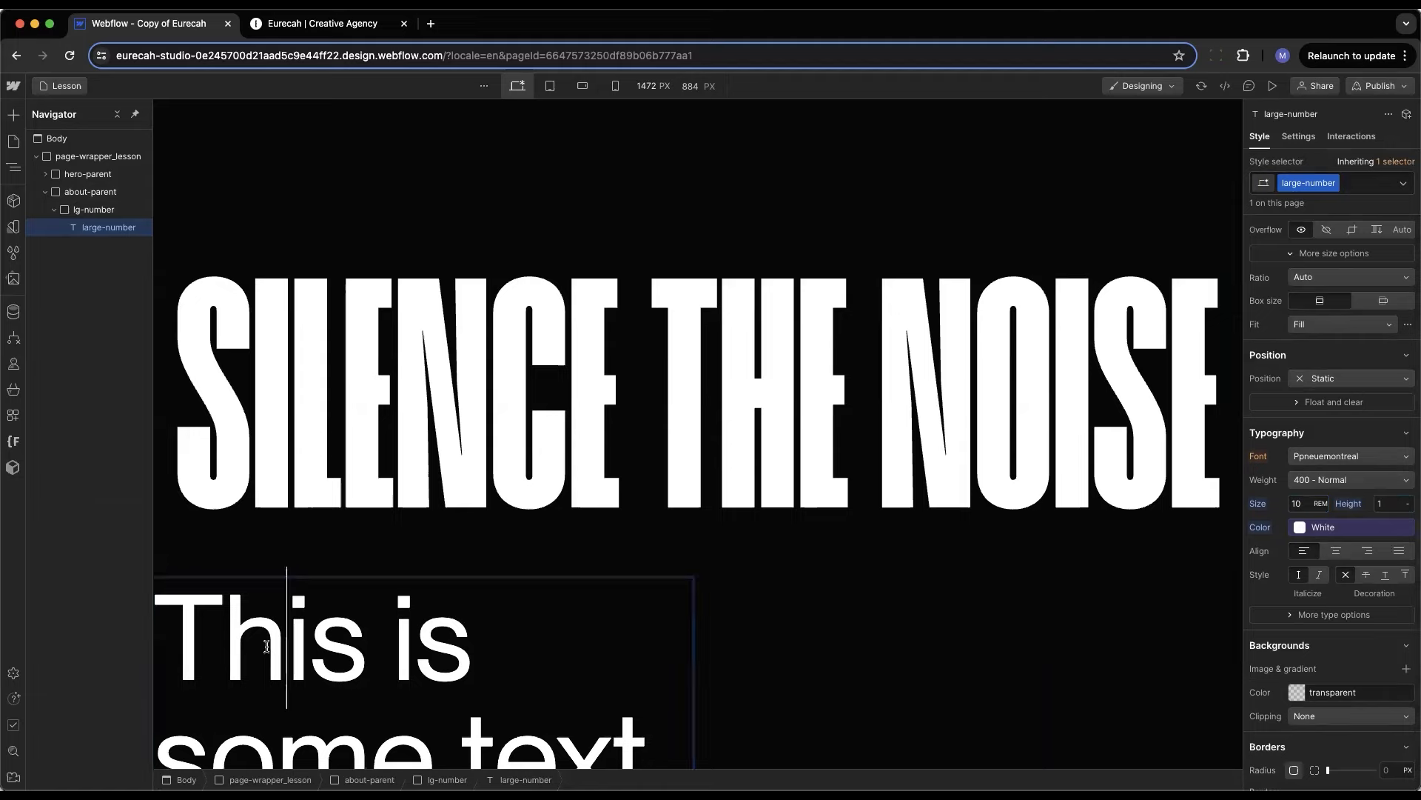
{"action": "scroll", "coordinate": [268, 648], "scroll_direction": "down", "scroll_amount": 3}
{"action": "left_click_drag", "start_coordinate": [155, 389], "coordinate": [620, 741]}
{"action": "key", "text": "BackSpace"}
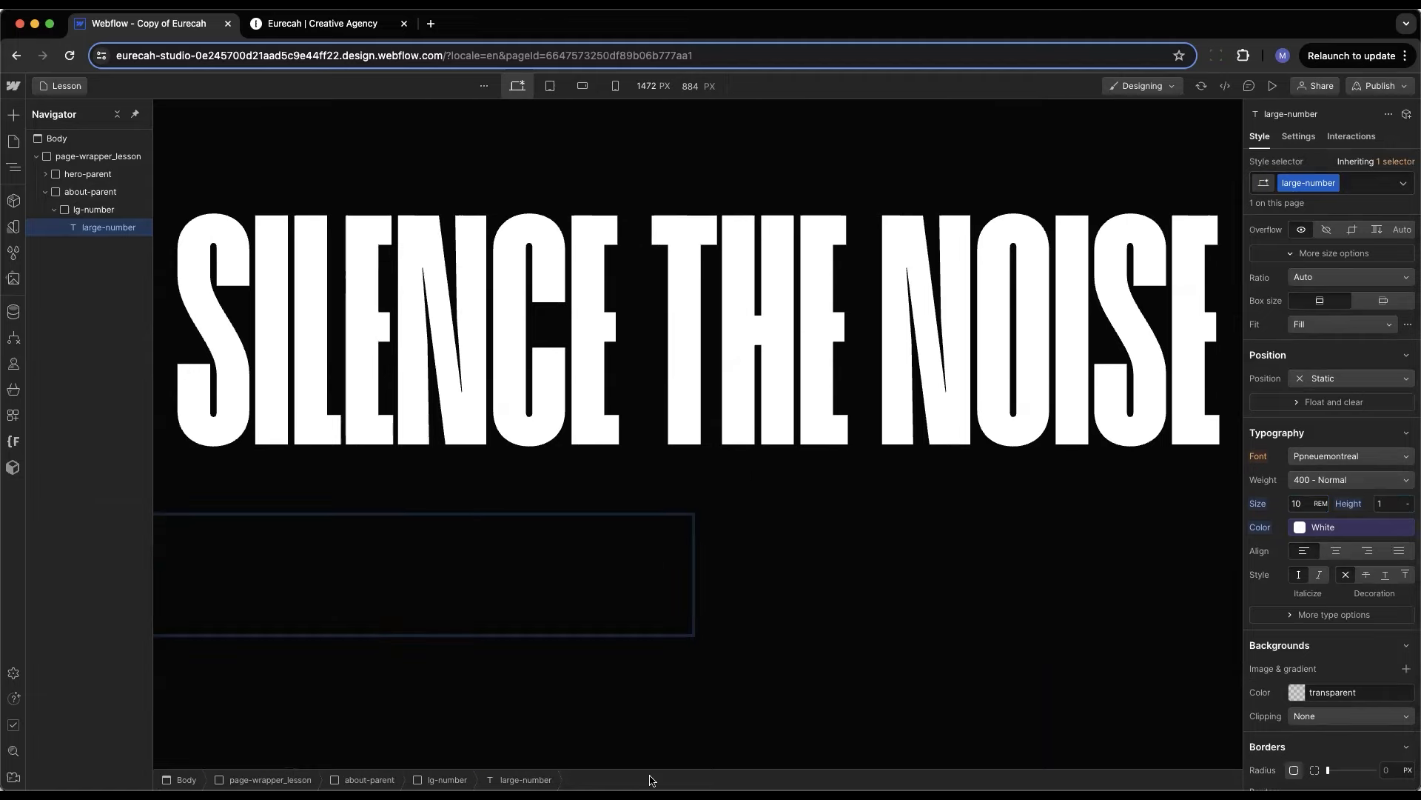
{"action": "type", "text": "01"}
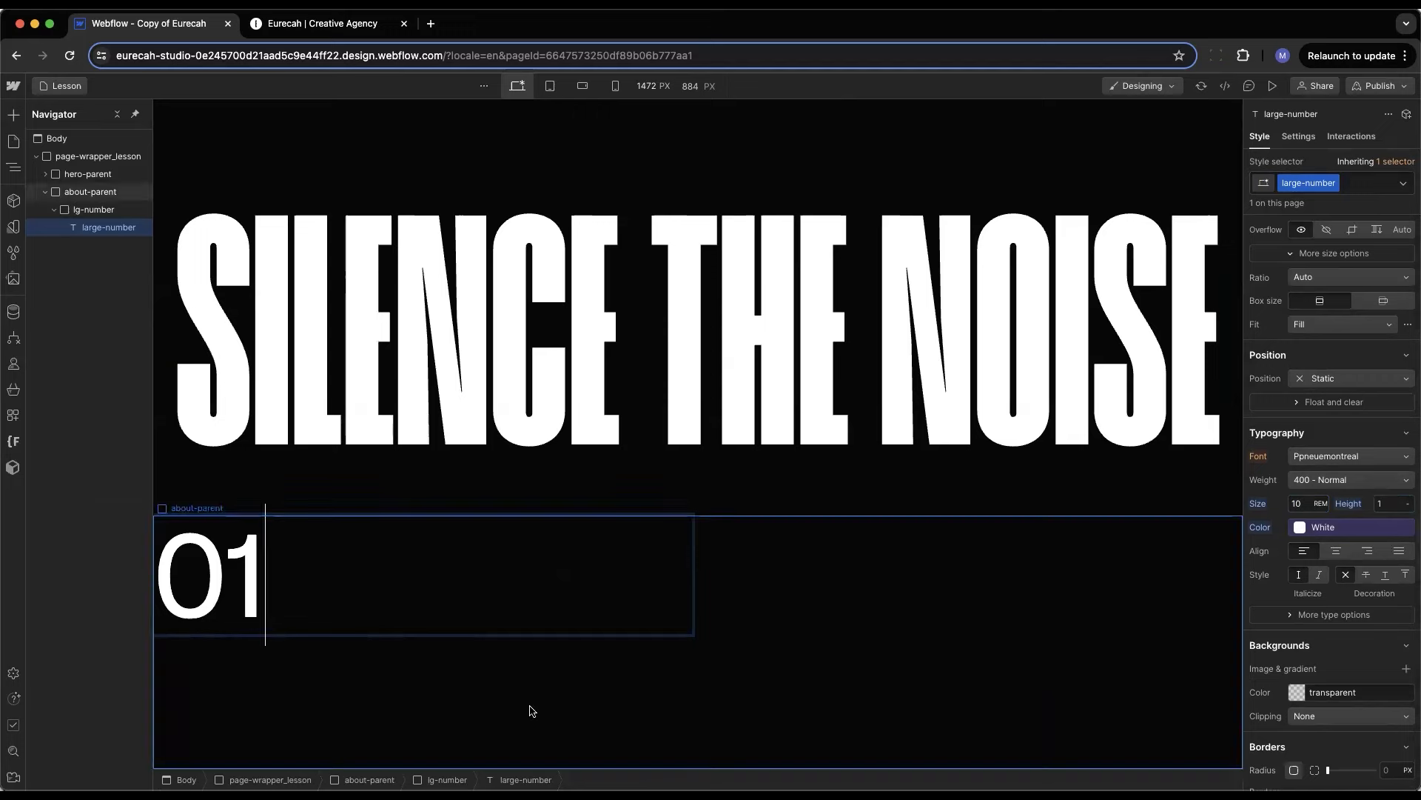
{"action": "key", "text": "ctrl+Tab"}
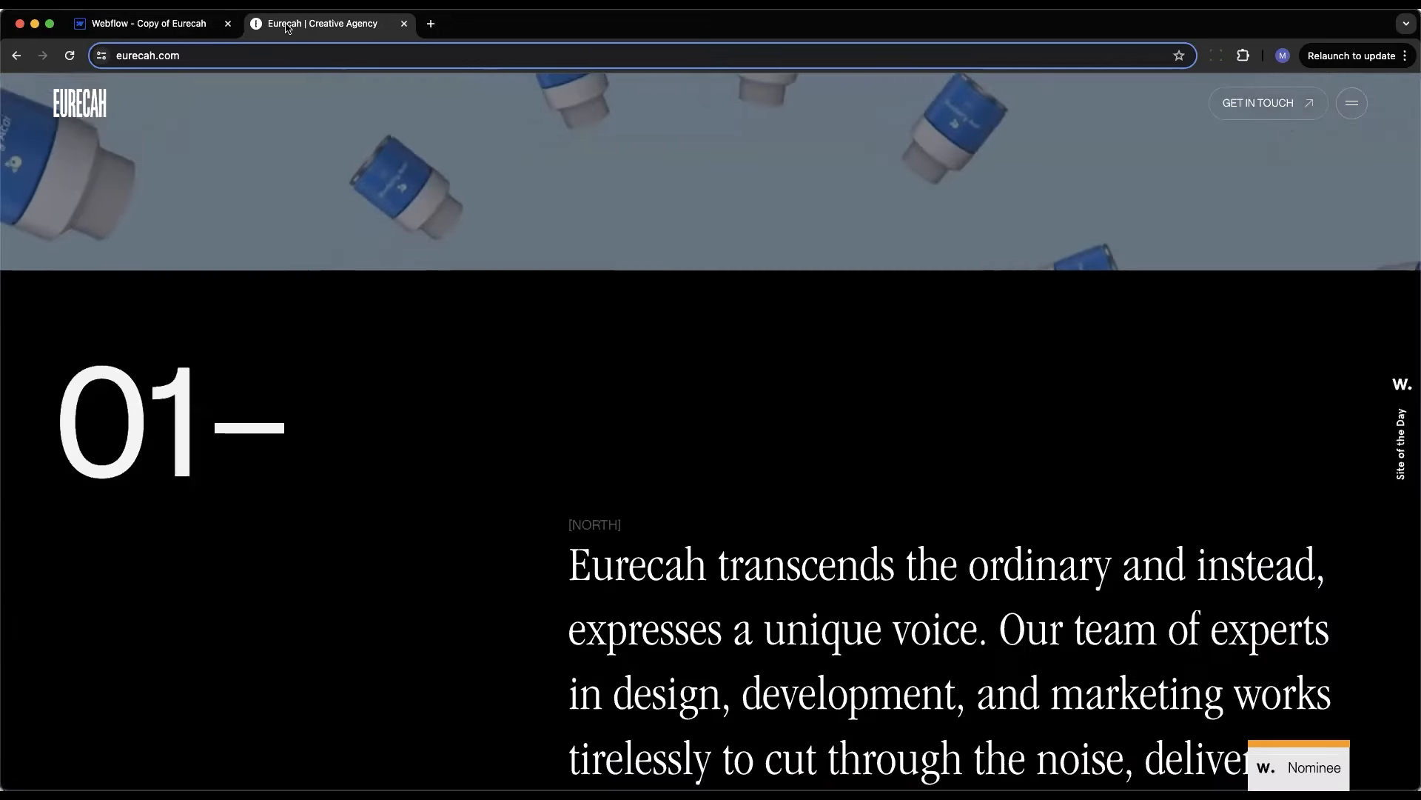
{"action": "key", "text": "ctrl+shift+Tab"}
{"action": "type", "text": "-"}
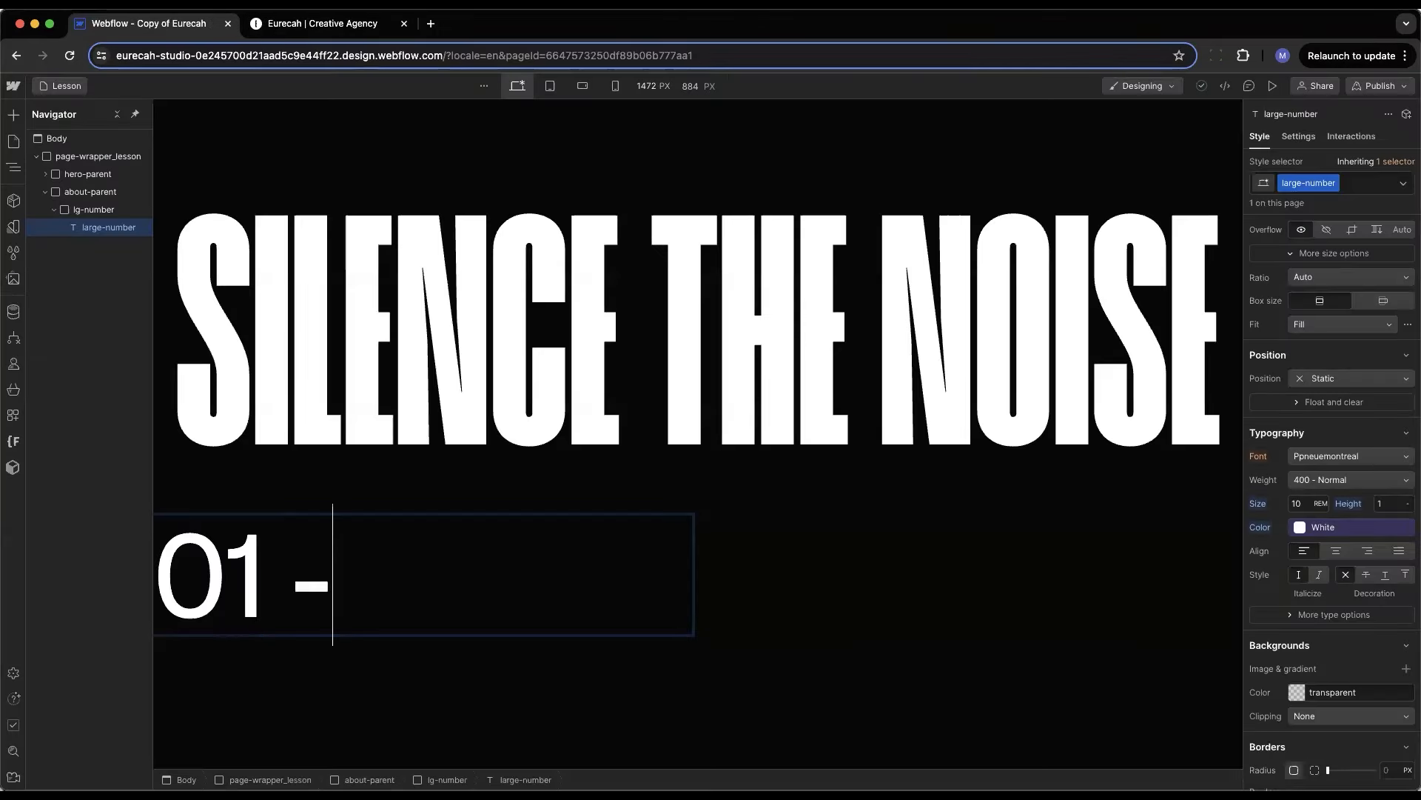
{"action": "key", "text": "BackSpace"}
{"action": "key", "text": "BackSpace"}
{"action": "type", "text": "0-"}
{"action": "key", "text": "BackSpace"}
{"action": "key", "text": "BackSpace"}
{"action": "type", "text": "-"}
{"action": "left_click", "coordinate": [371, 779]}
{"action": "left_click", "coordinate": [276, 625]}
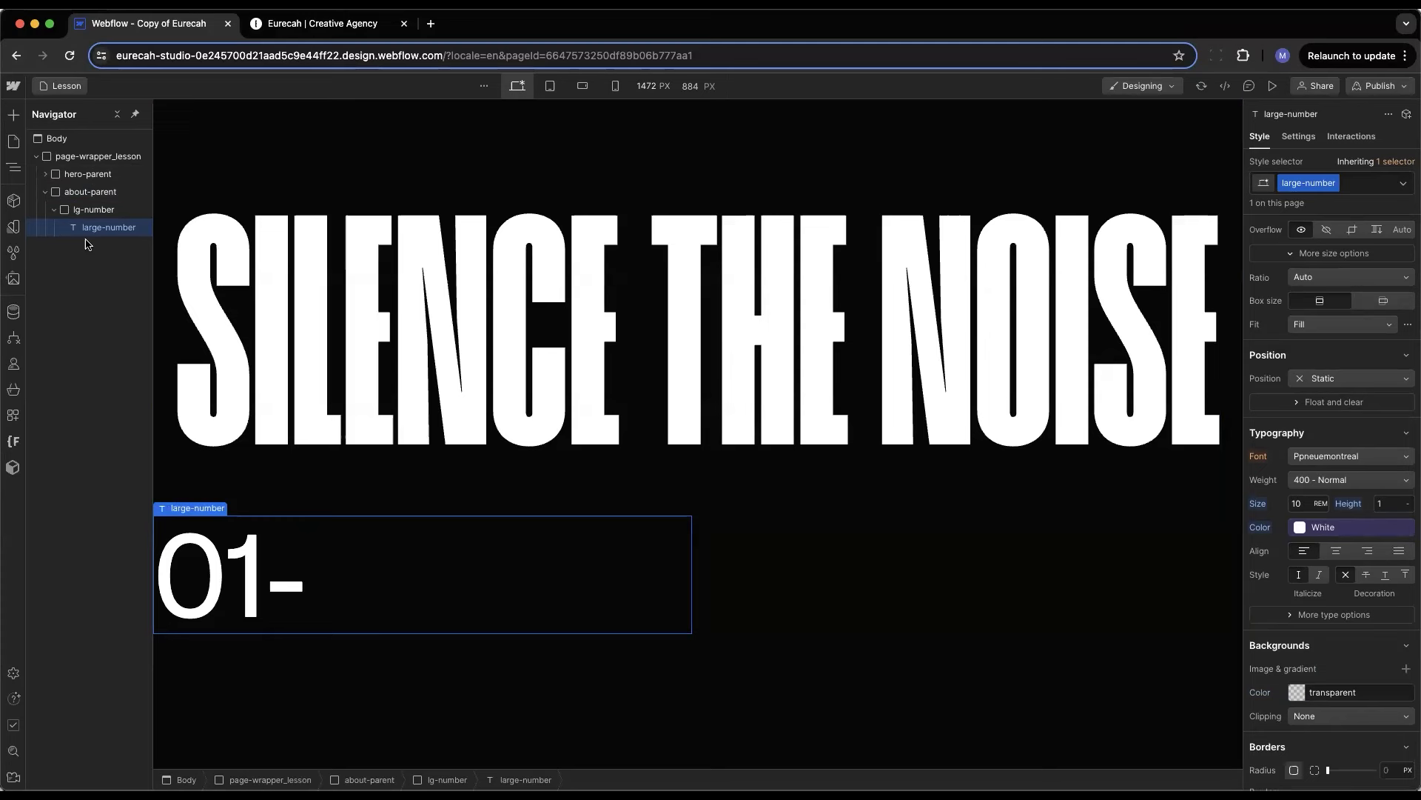
Add a div block to the second cell of the about-parent grid and give it the class about-p
{"action": "left_click", "coordinate": [685, 640]}
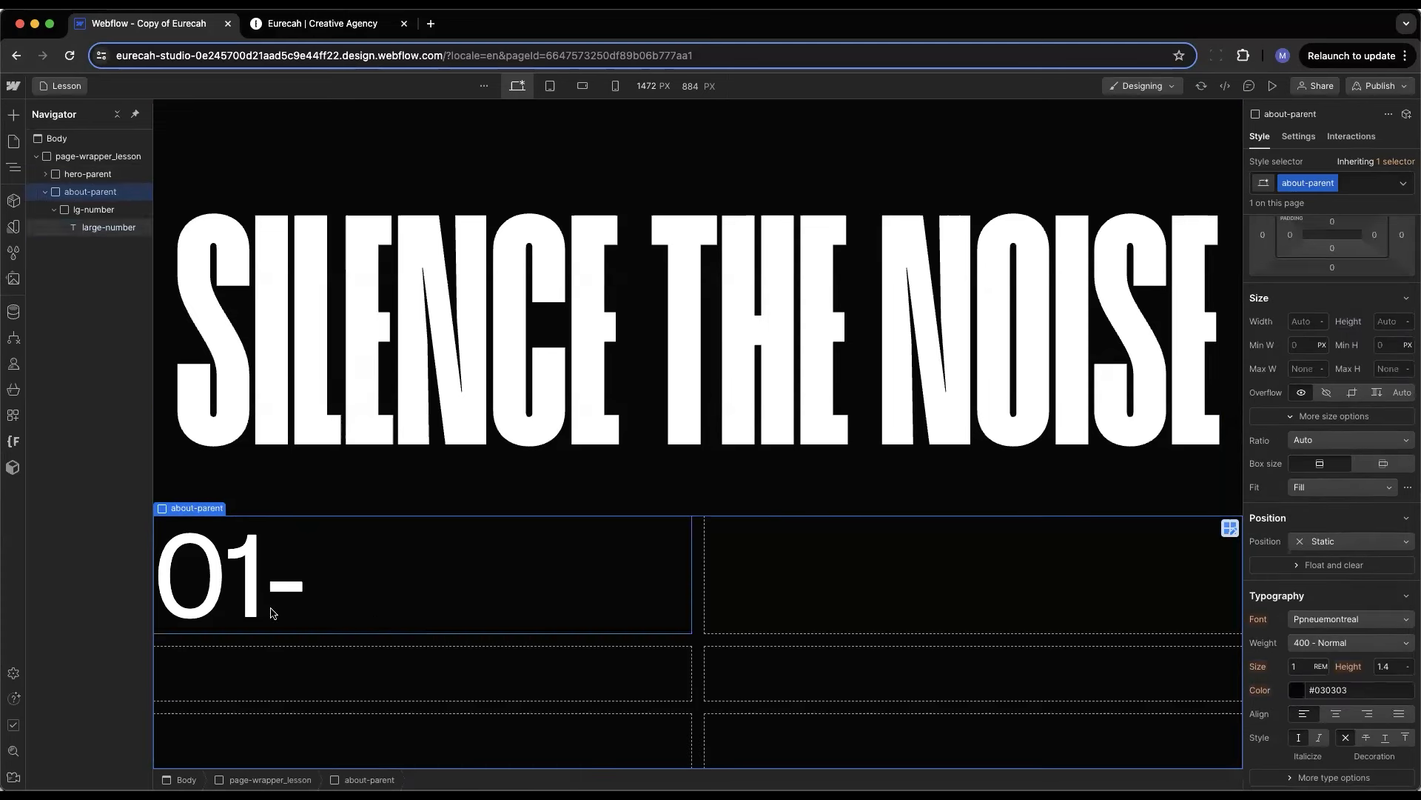
{"action": "left_click", "coordinate": [567, 613]}
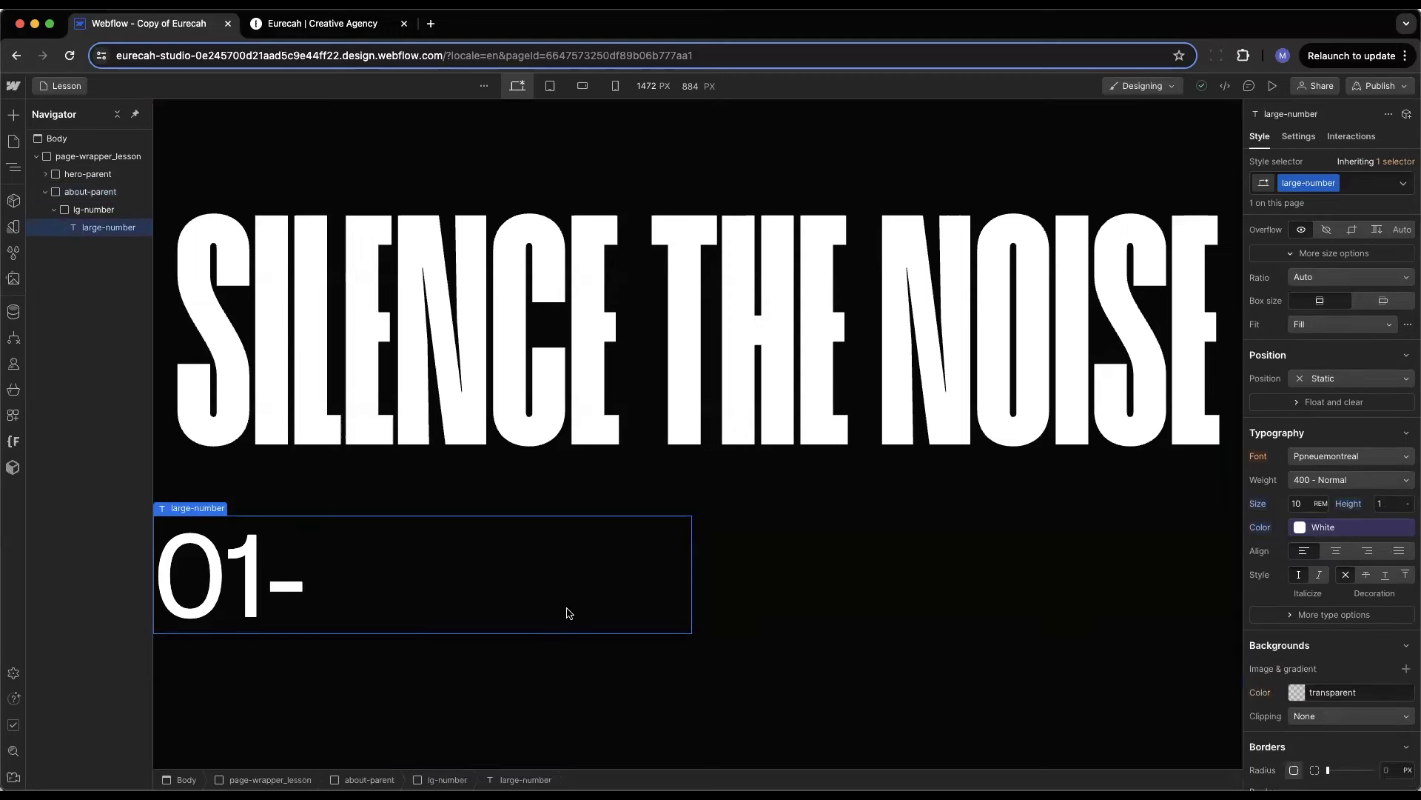
{"action": "left_click", "coordinate": [103, 211]}
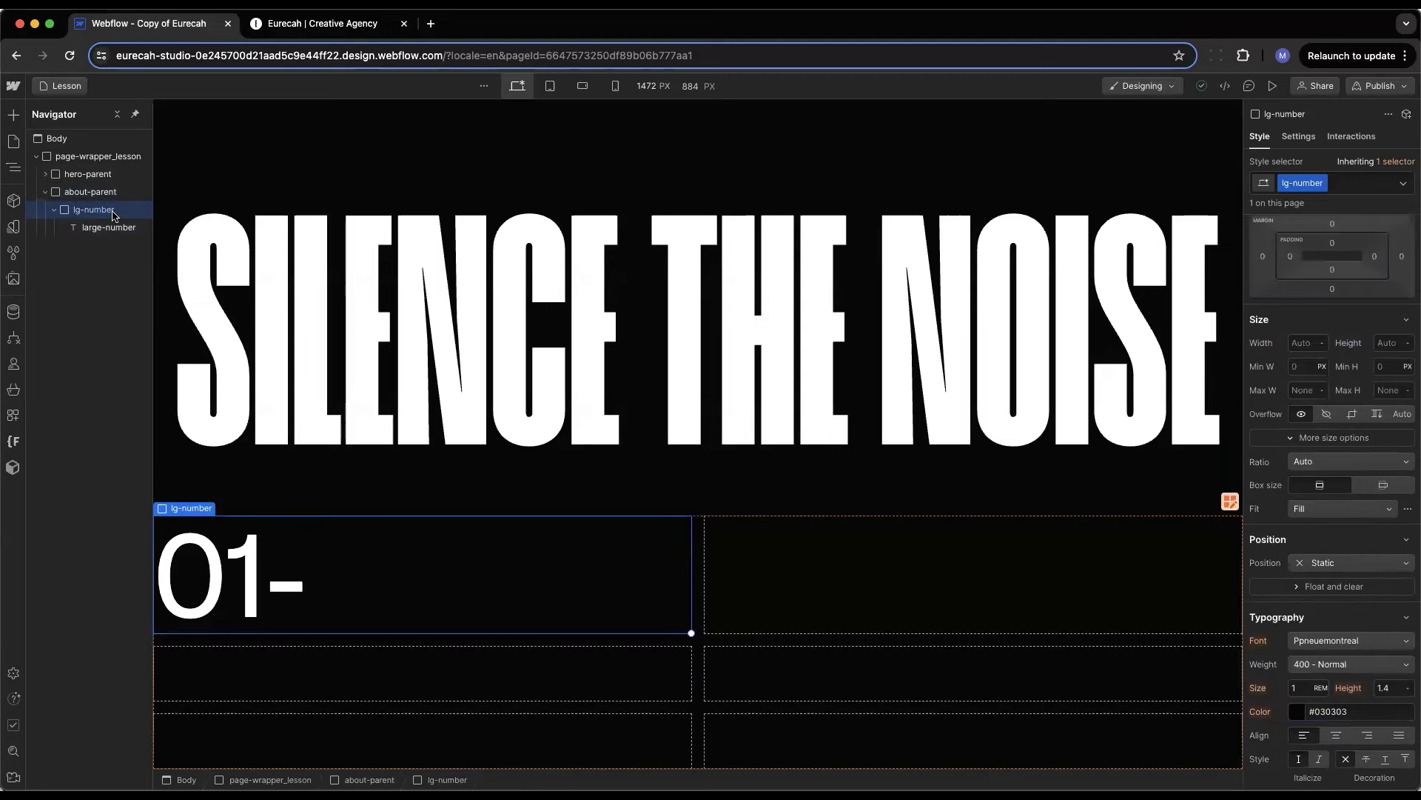
{"action": "left_click", "coordinate": [87, 196]}
{"action": "key", "text": "a"}
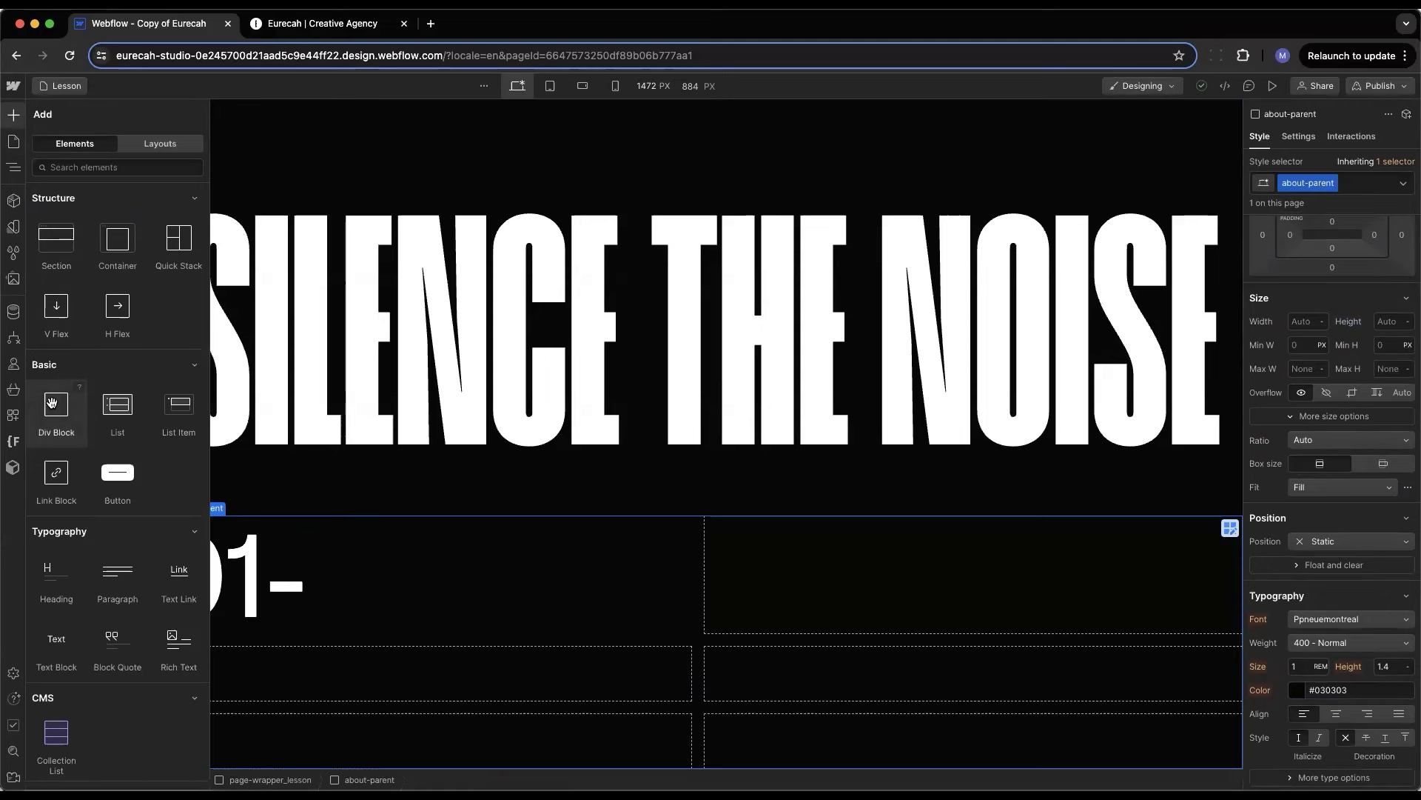
{"action": "left_click", "coordinate": [51, 404]}
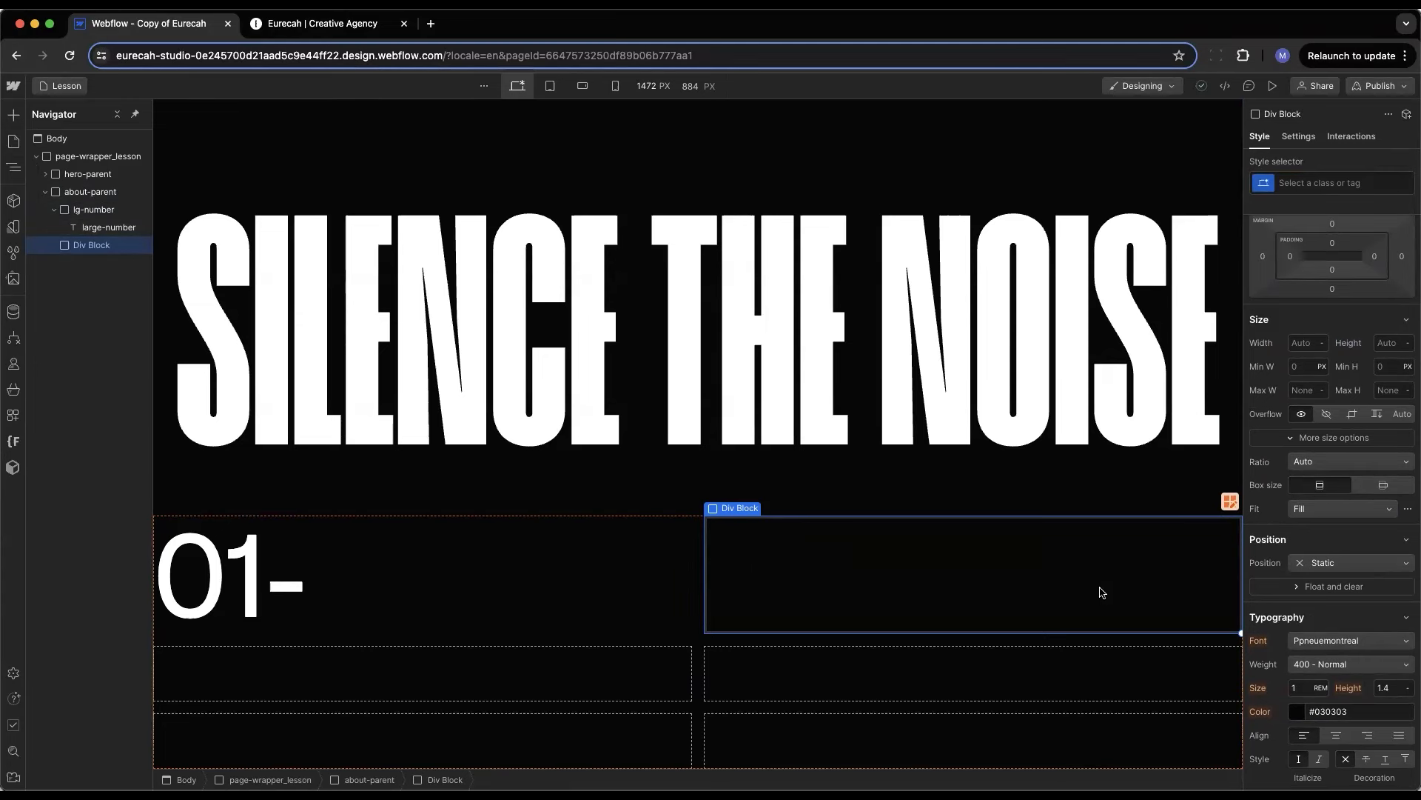
{"action": "left_click", "coordinate": [1290, 180]}
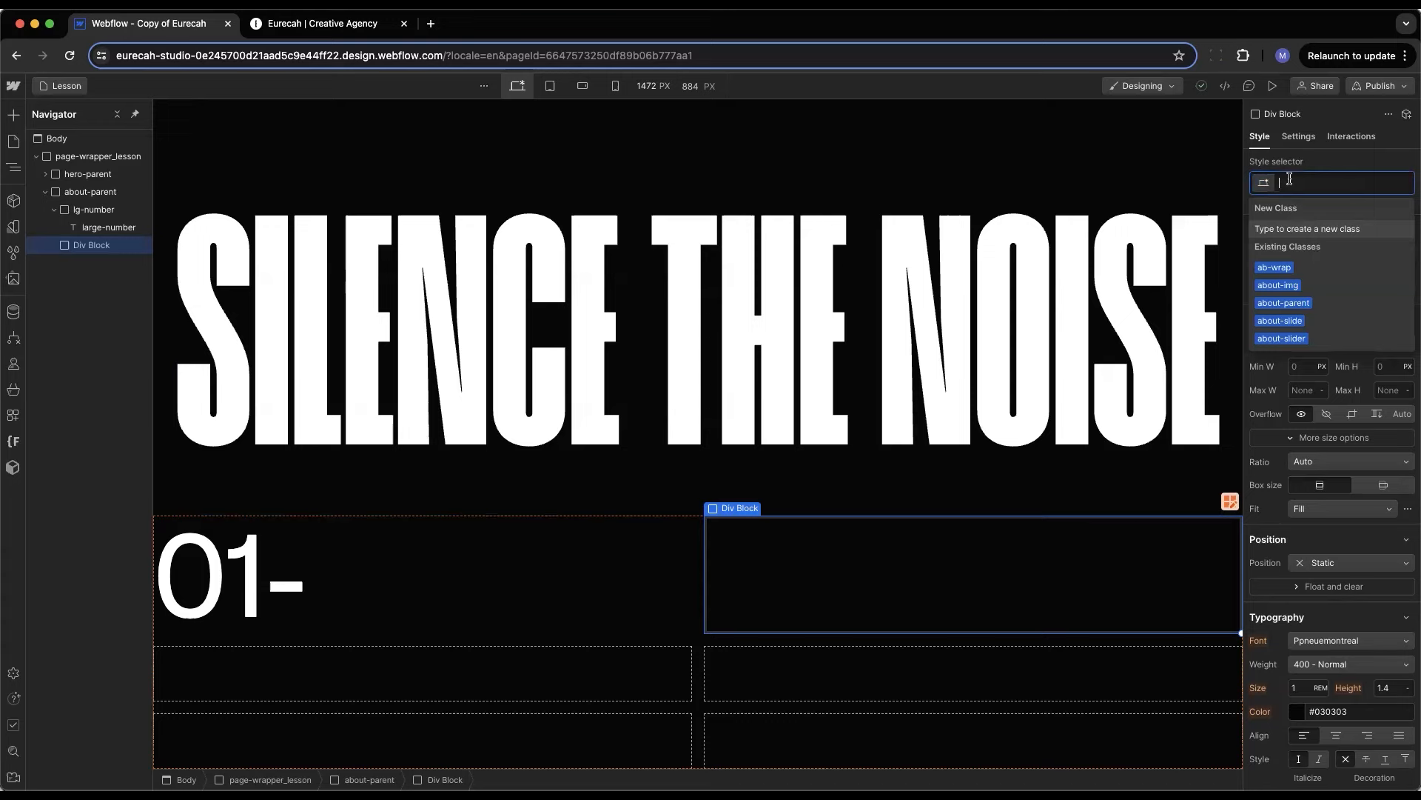
{"action": "type", "text": "about-p"}
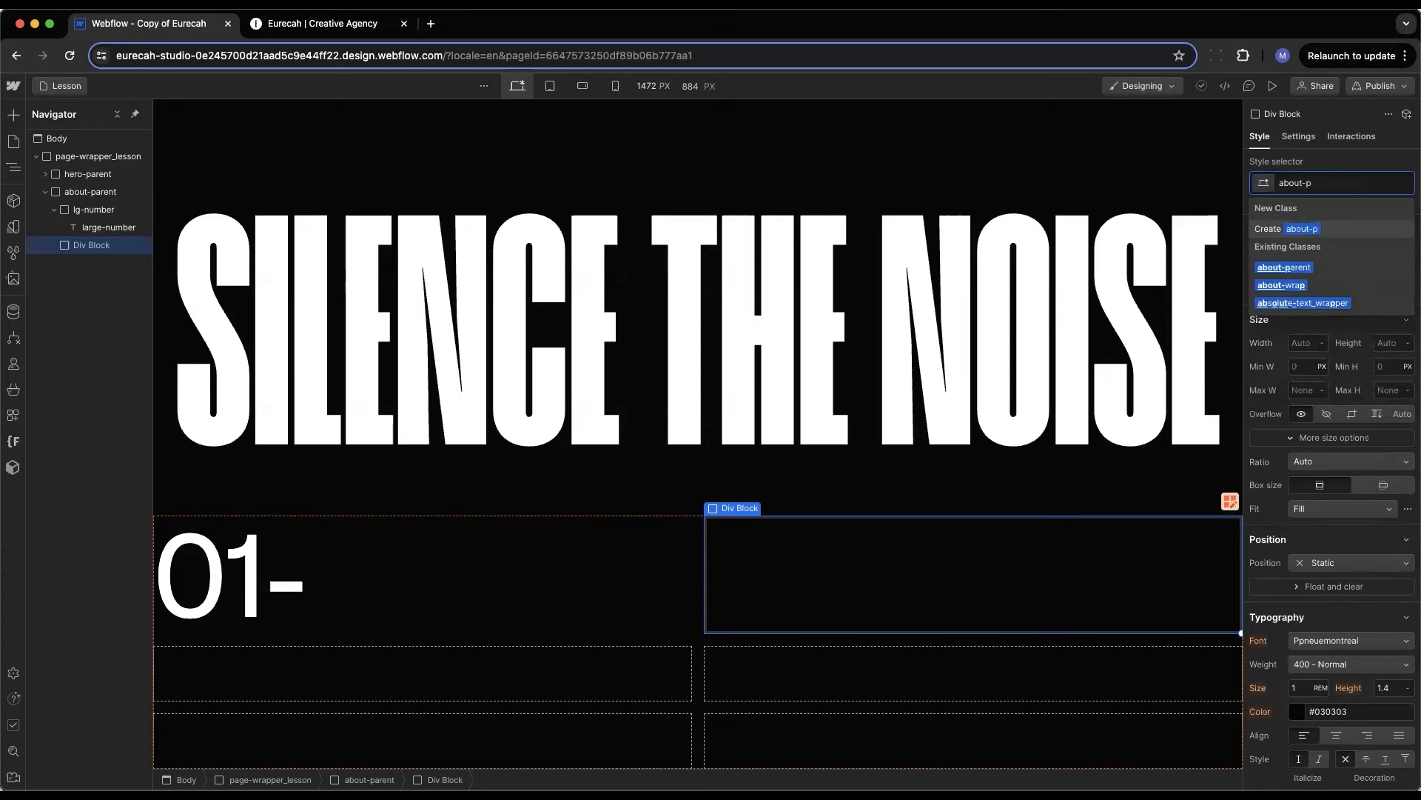
{"action": "key", "text": "Return"}
Examine the [NORTH] label and the intro paragraph of the 01 section on eurecah.com, and return to Webflow
{"action": "left_click", "coordinate": [296, 28]}
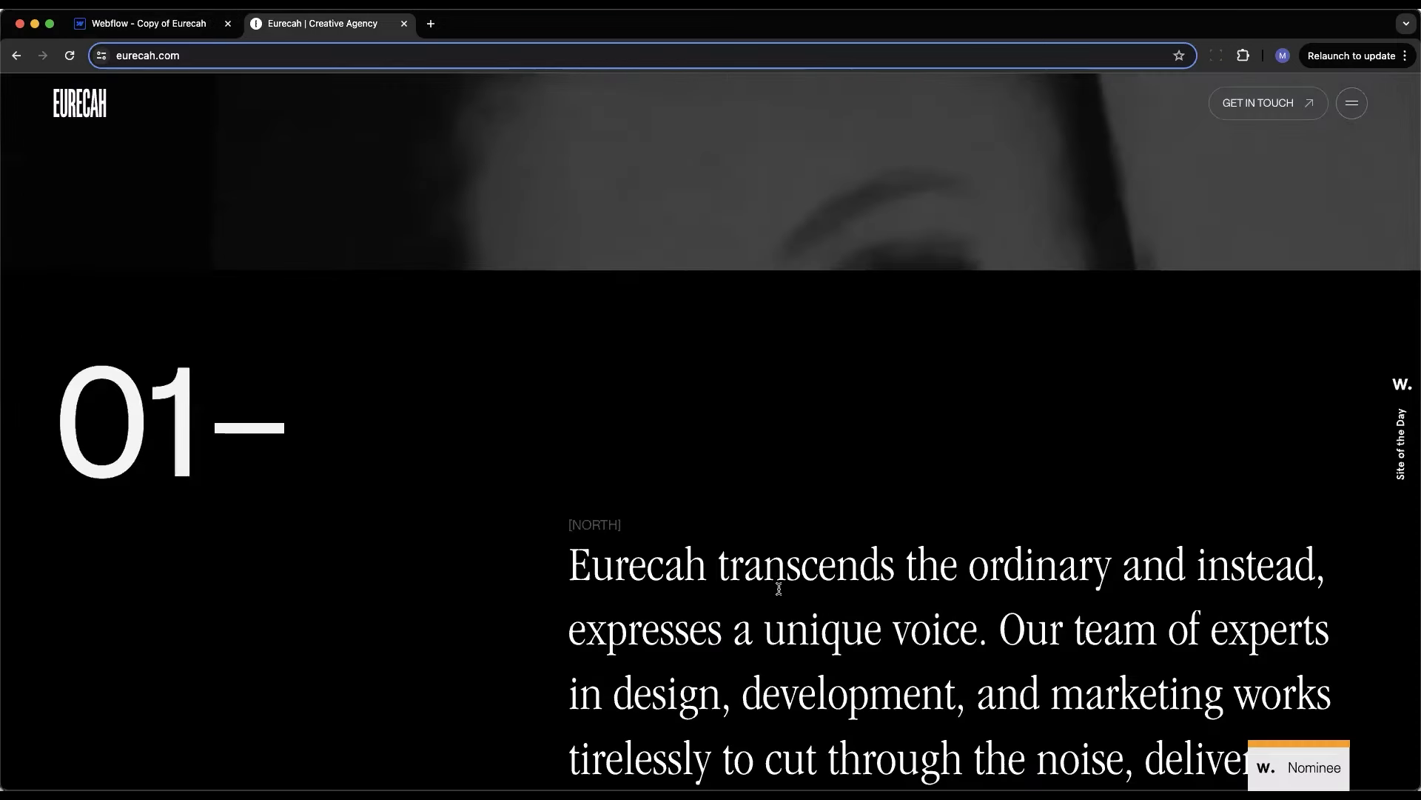
{"action": "scroll", "coordinate": [779, 589], "scroll_direction": "down", "scroll_amount": 5}
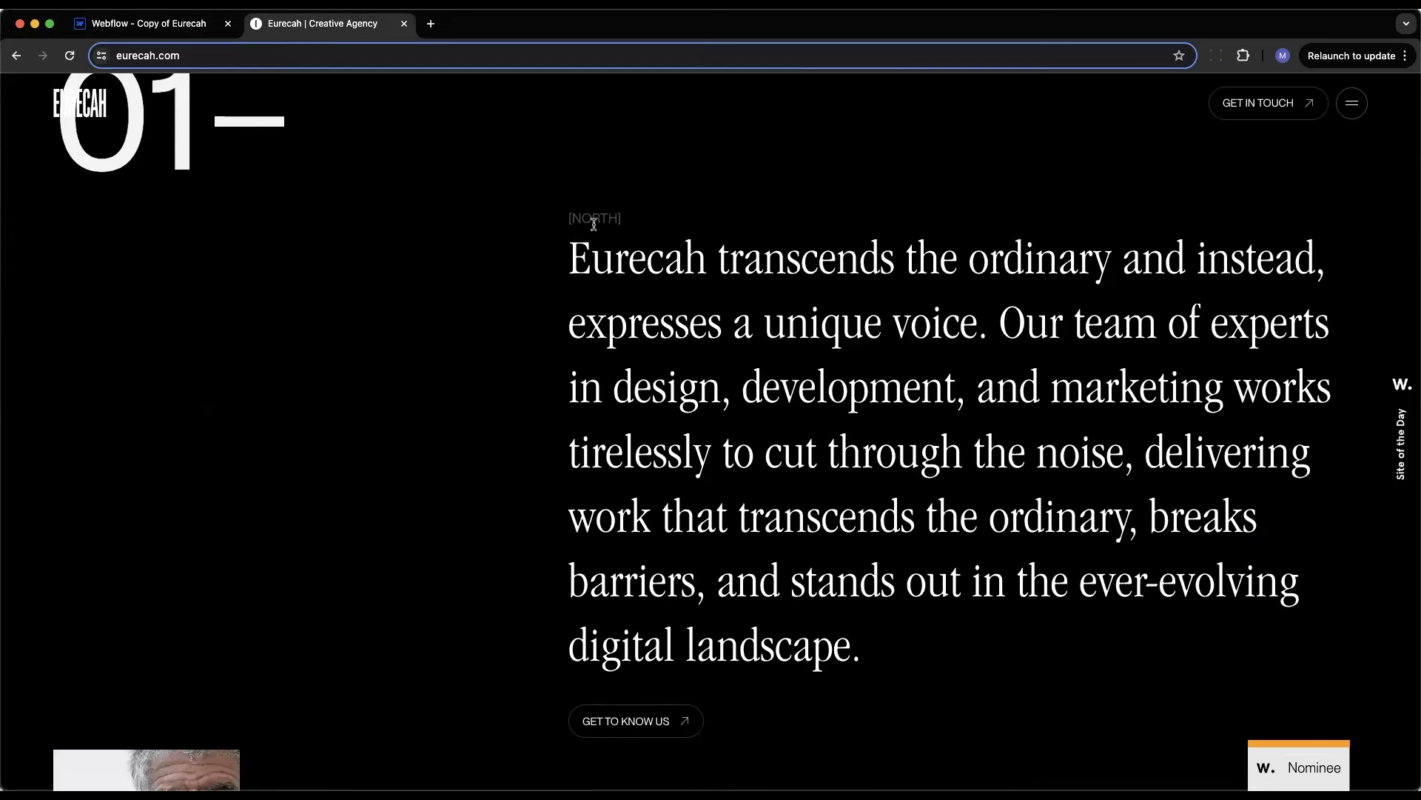
{"action": "left_click_drag", "start_coordinate": [570, 218], "coordinate": [626, 224]}
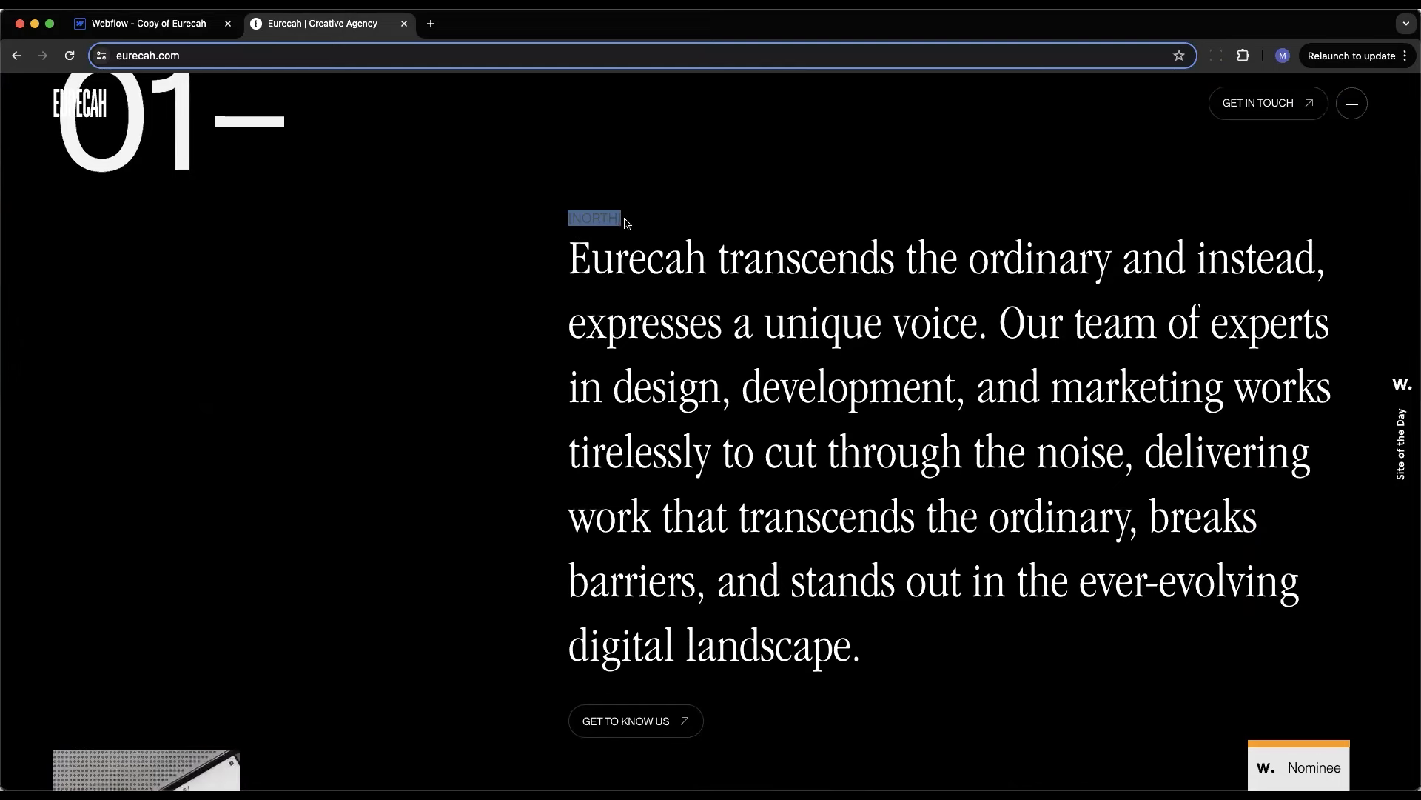
{"action": "left_click_drag", "start_coordinate": [569, 248], "coordinate": [980, 777]}
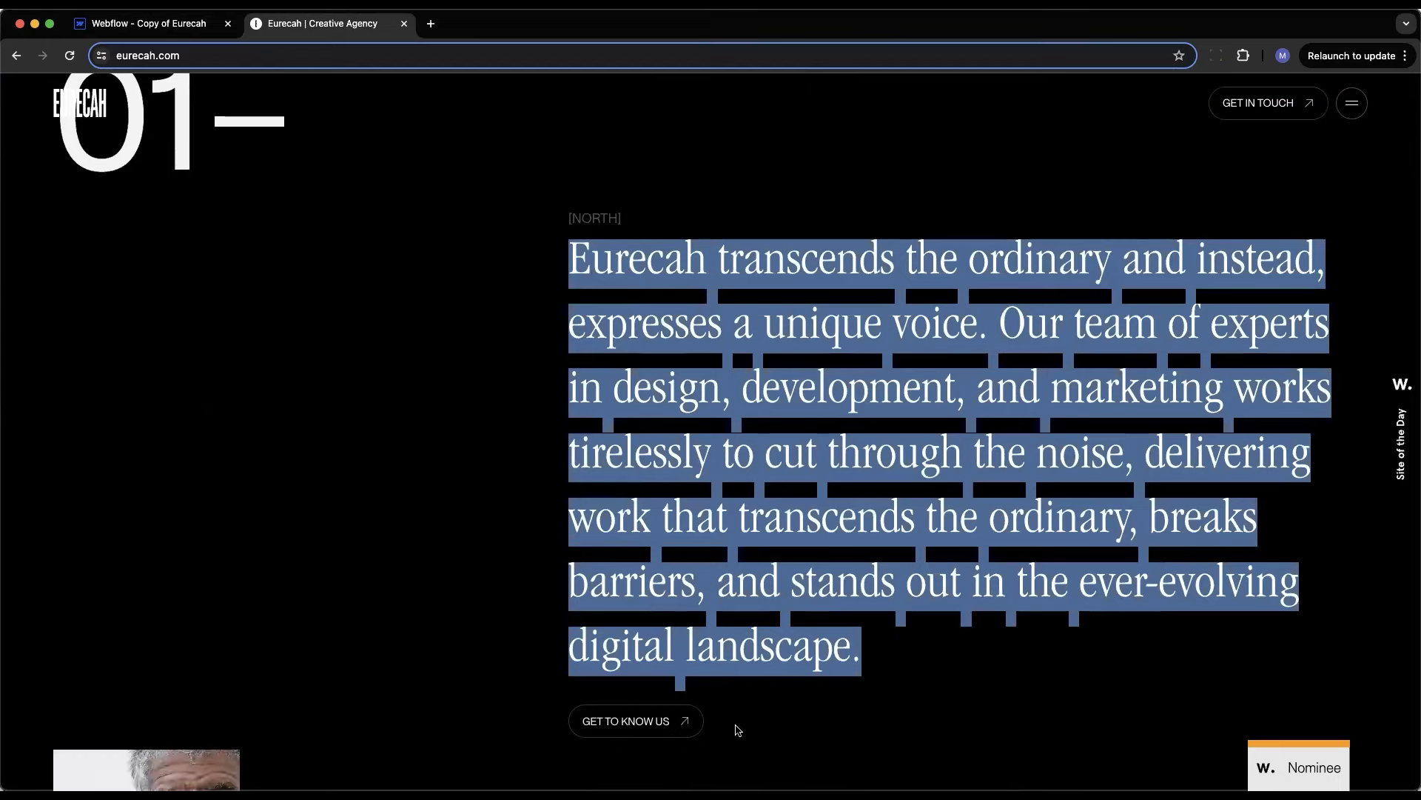
{"action": "left_click", "coordinate": [756, 723]}
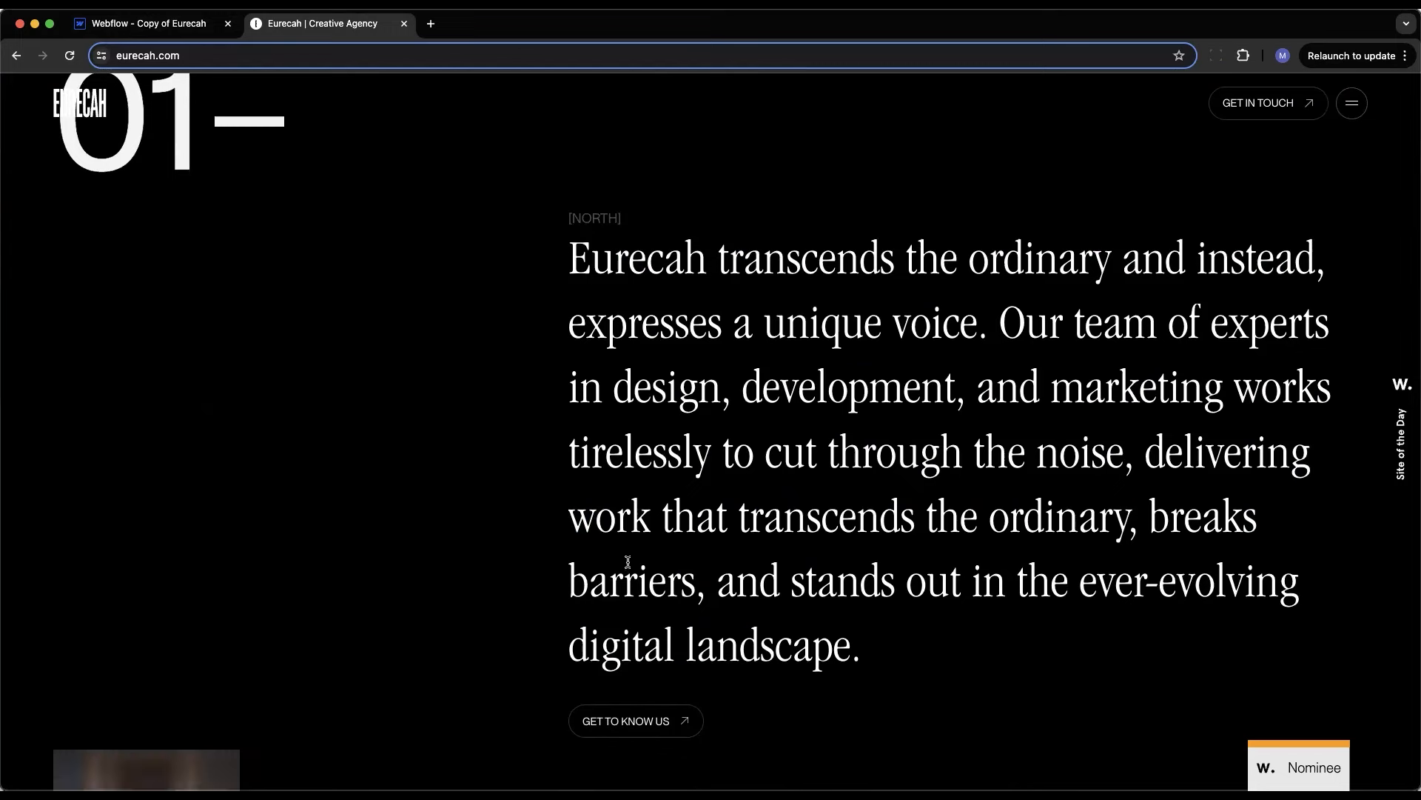
{"action": "left_click", "coordinate": [145, 23]}
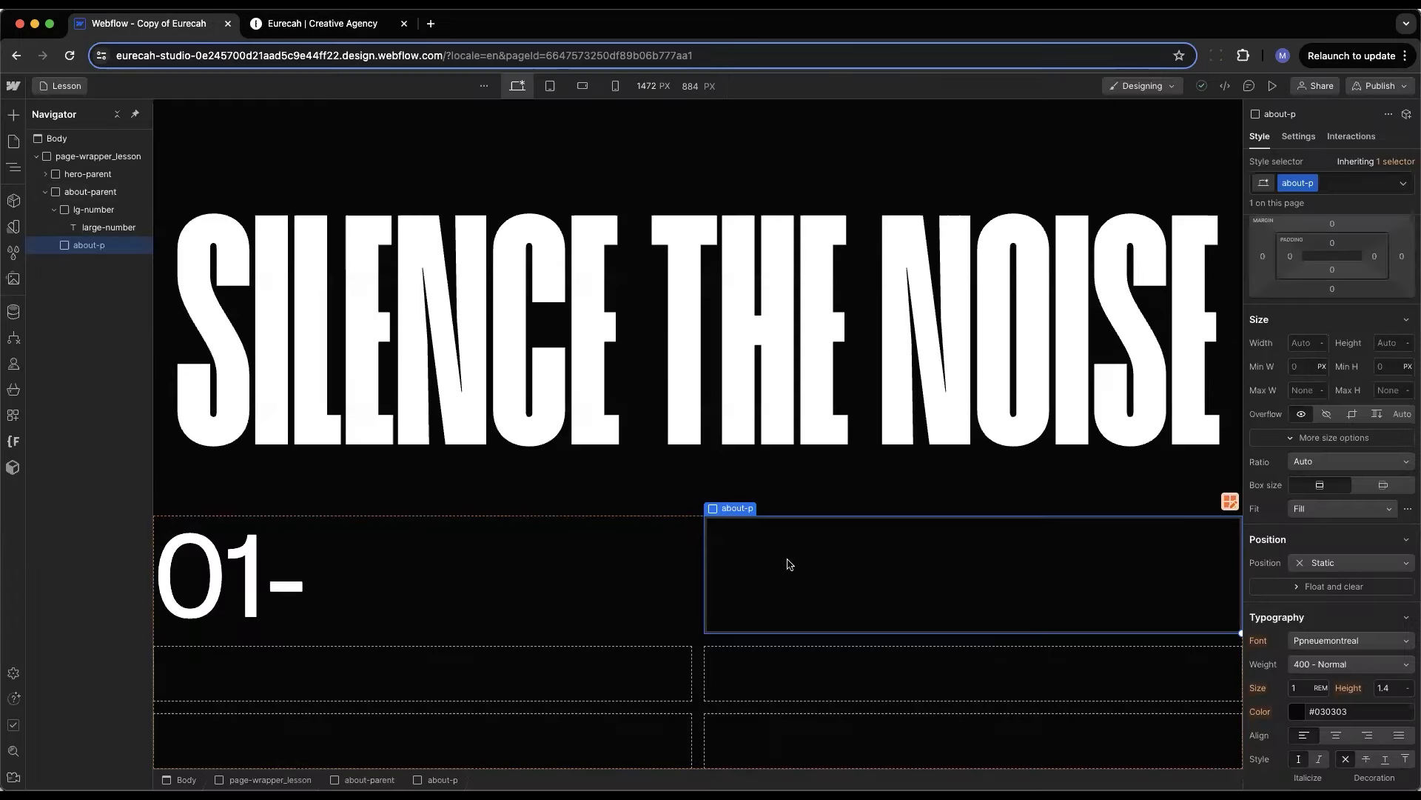
Insert a text block inside about-p and give it the class helper-t
{"action": "key", "text": "super+k"}
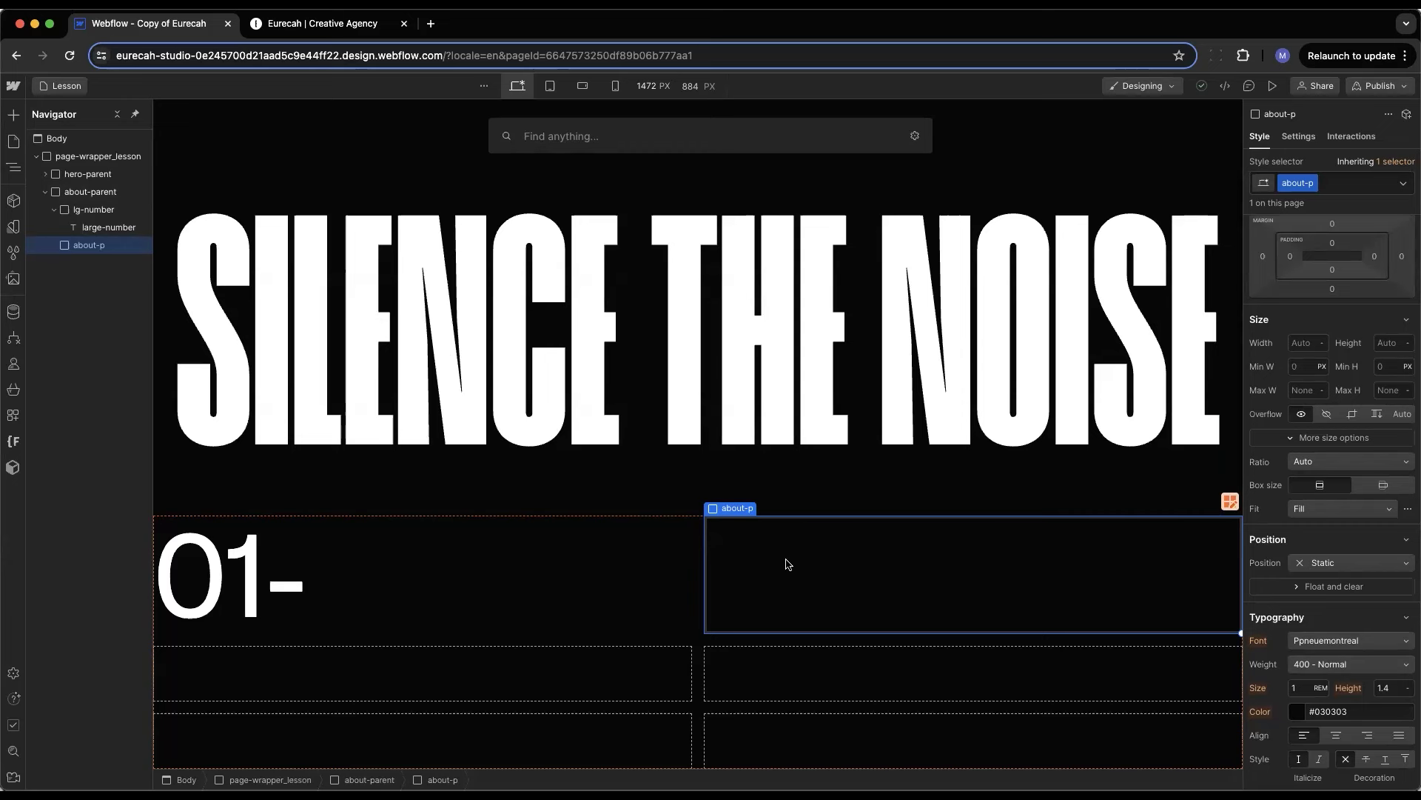
{"action": "type", "text": "tex"}
{"action": "key", "text": "Down"}
{"action": "key", "text": "Return"}
{"action": "key", "text": "super+Return"}
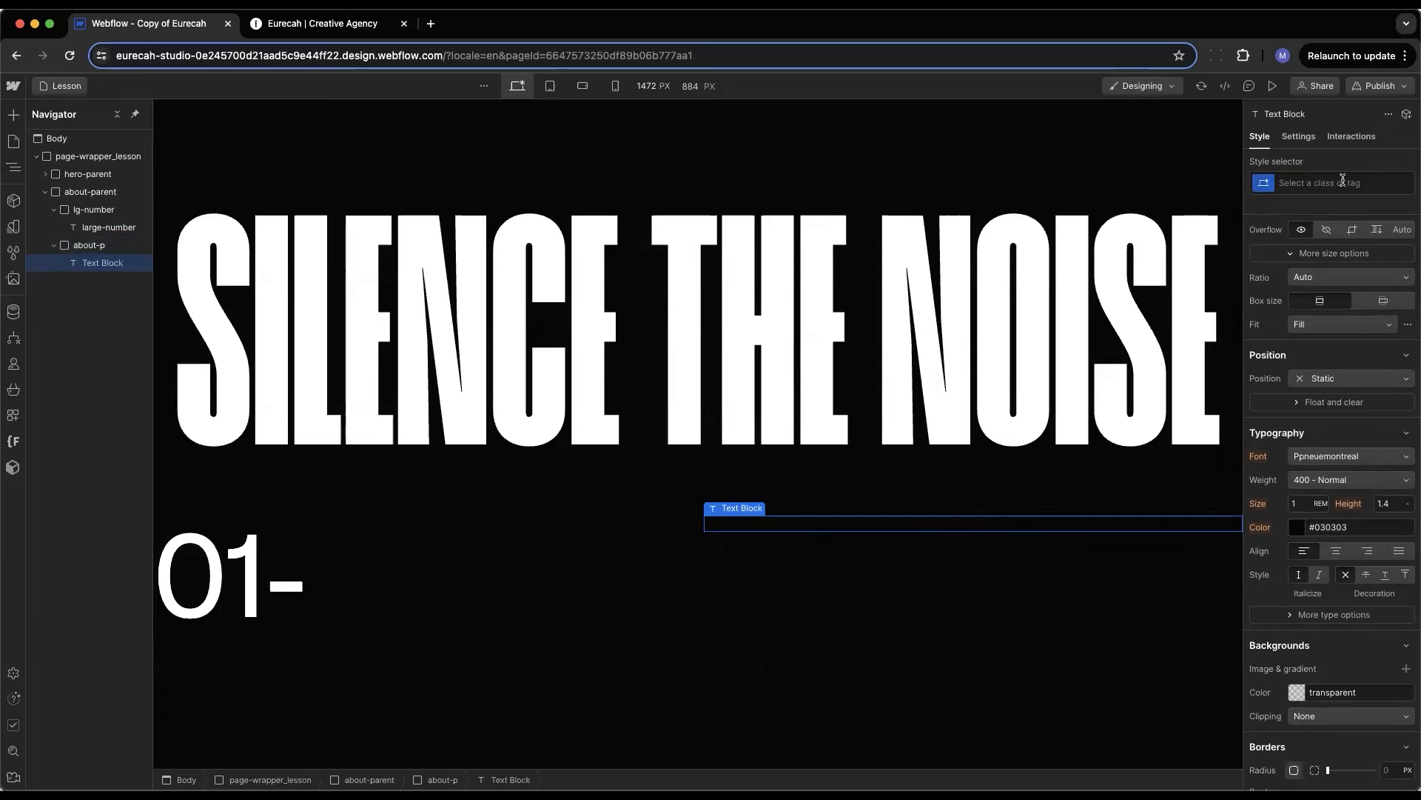
{"action": "type", "text": "help-t"}
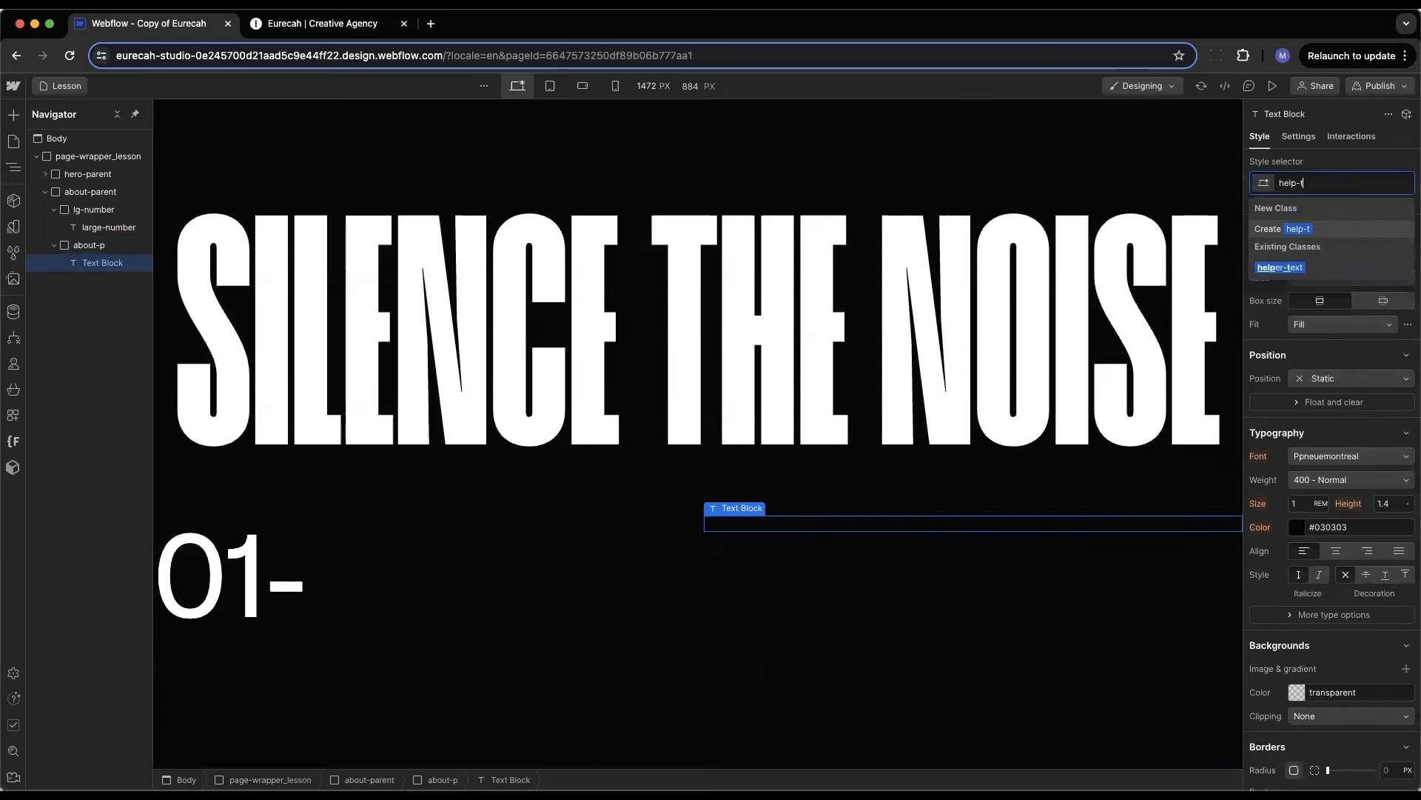
{"action": "key", "text": "Return"}
{"action": "double_click", "coordinate": [1292, 186]}
{"action": "left_click", "coordinate": [1295, 183]}
{"action": "type", "text": "er"}
{"action": "key", "text": "Return"}
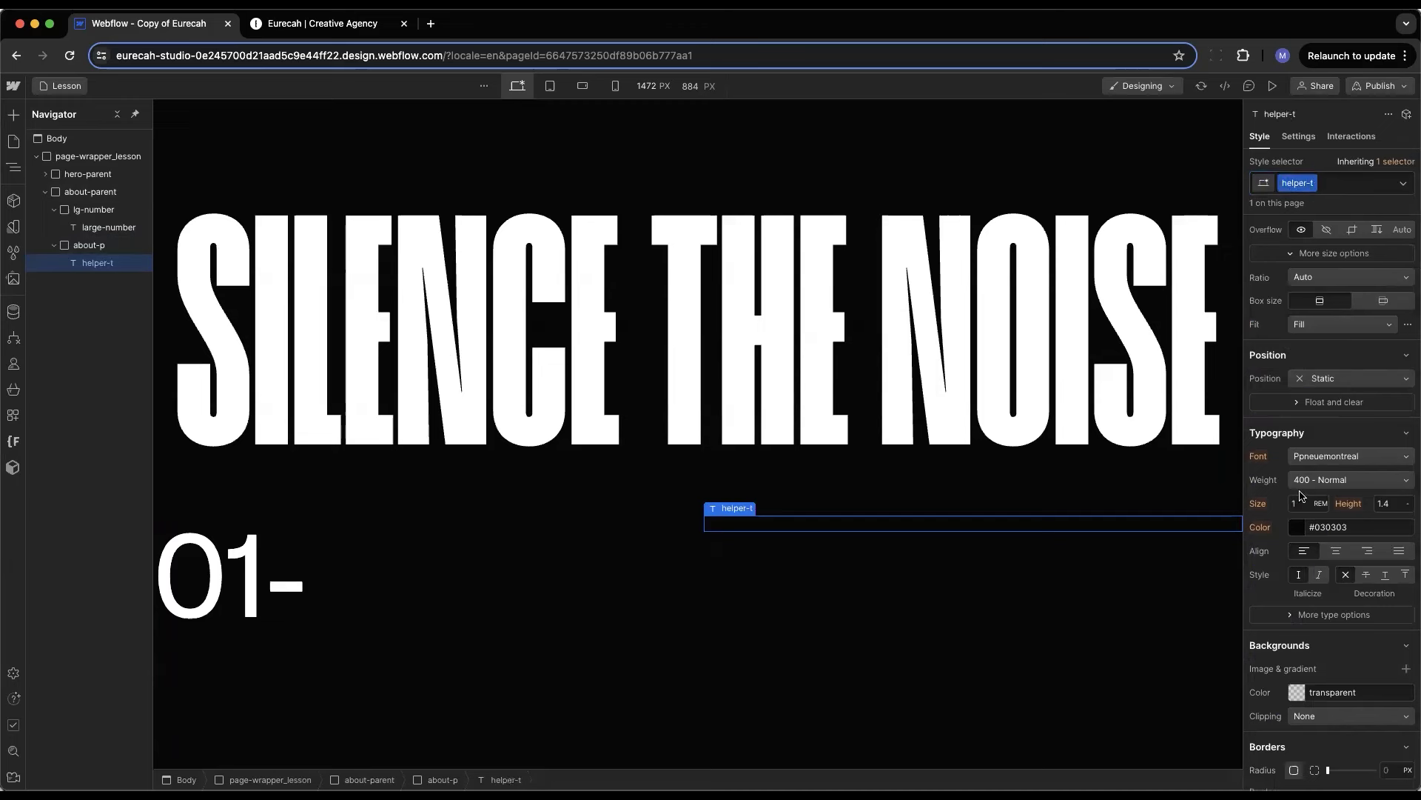
Style helper-t with the Dim Grey color and all-caps text
{"action": "left_click", "coordinate": [1297, 526]}
{"action": "left_click", "coordinate": [1288, 664]}
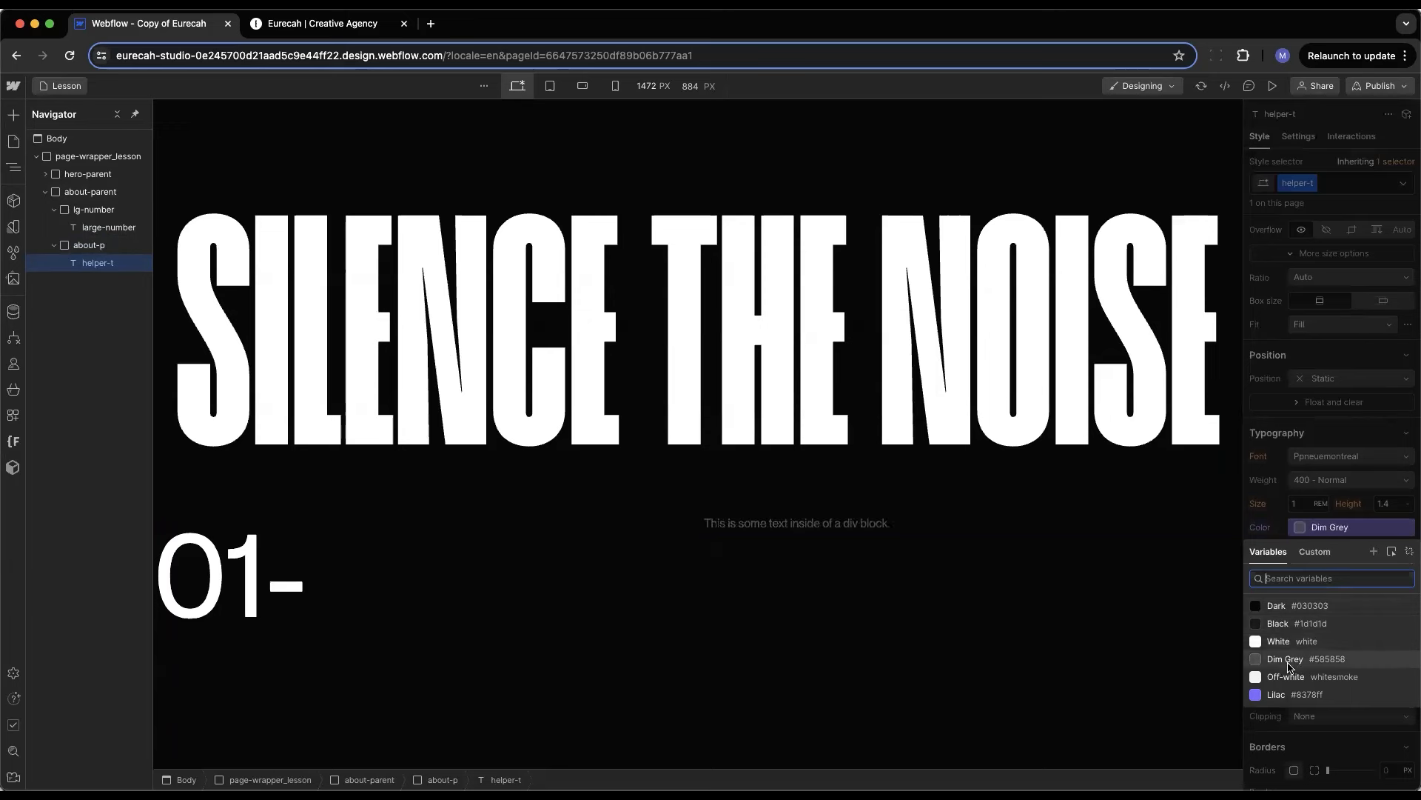
{"action": "left_click", "coordinate": [1291, 619]}
{"action": "left_click", "coordinate": [1289, 679]}
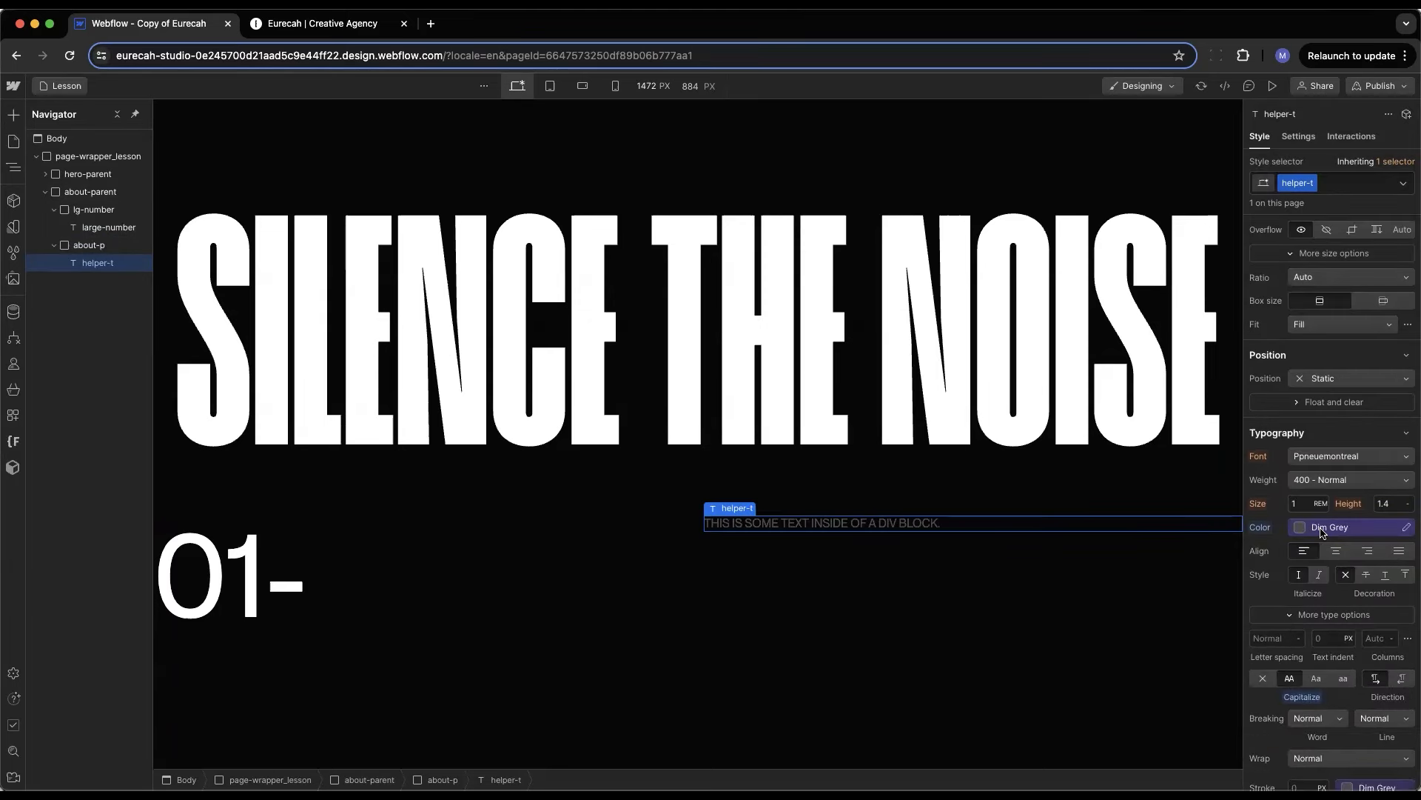
Replace the helper-t placeholder text with "[NORTH]"
{"action": "triple_click", "coordinate": [773, 522]}
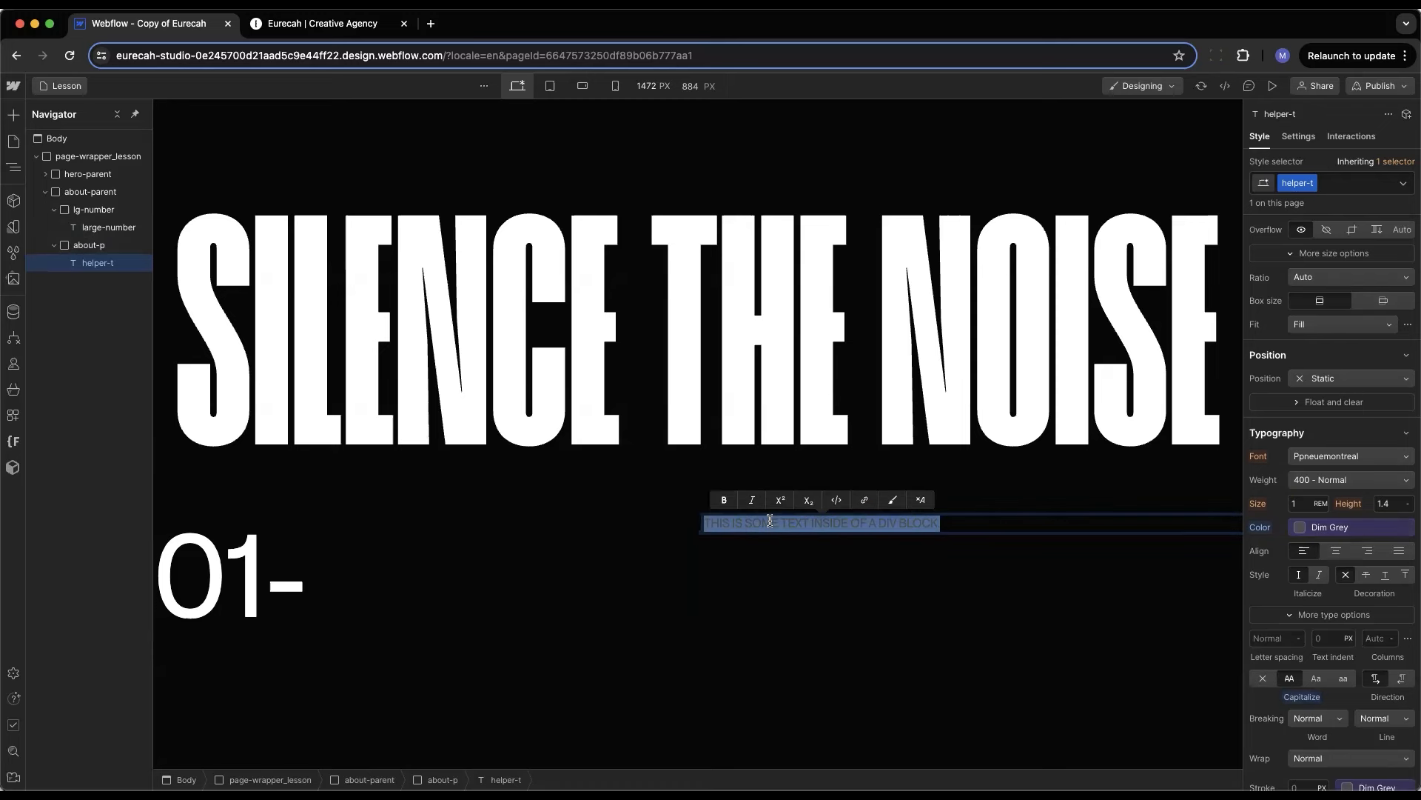
{"action": "key", "text": "BackSpace"}
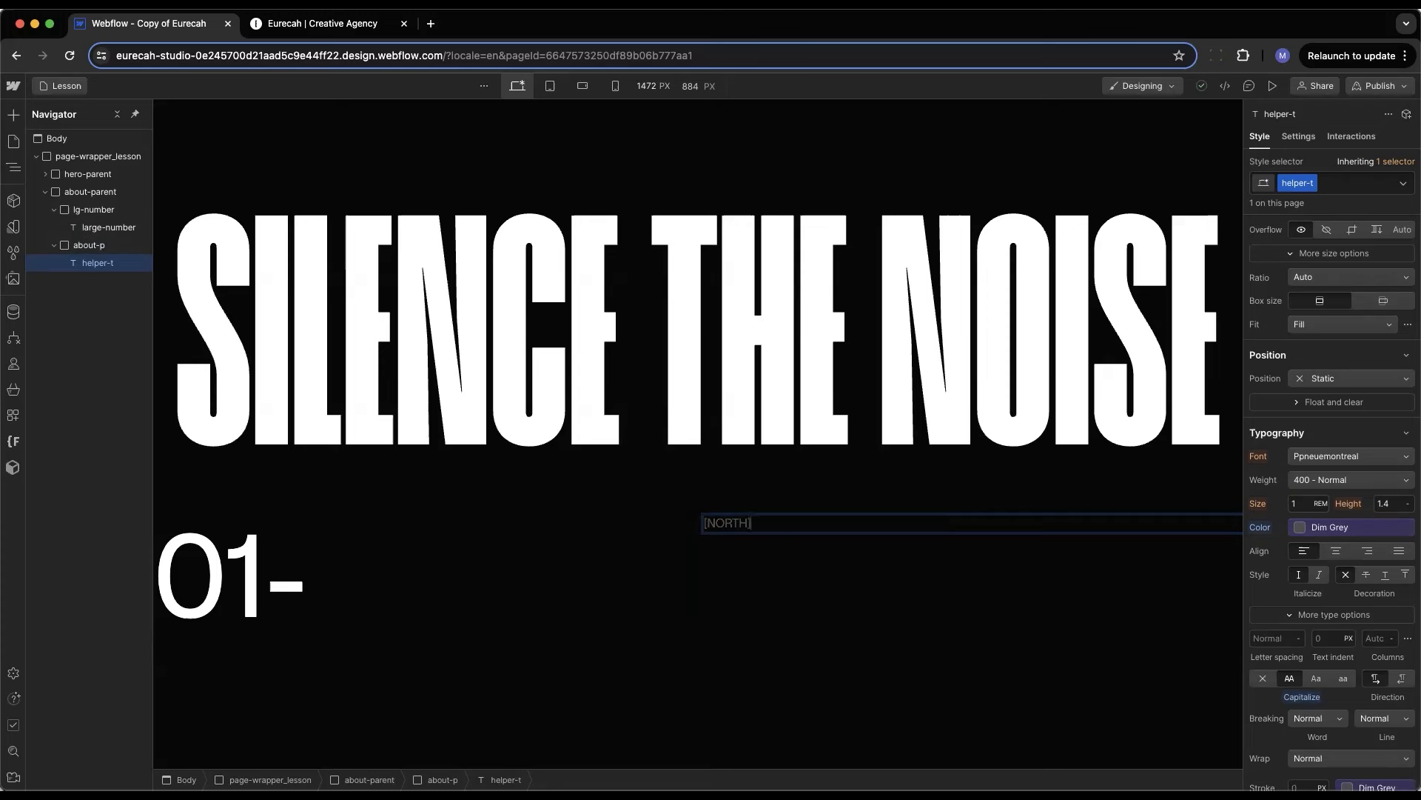
{"action": "left_click", "coordinate": [800, 582]}
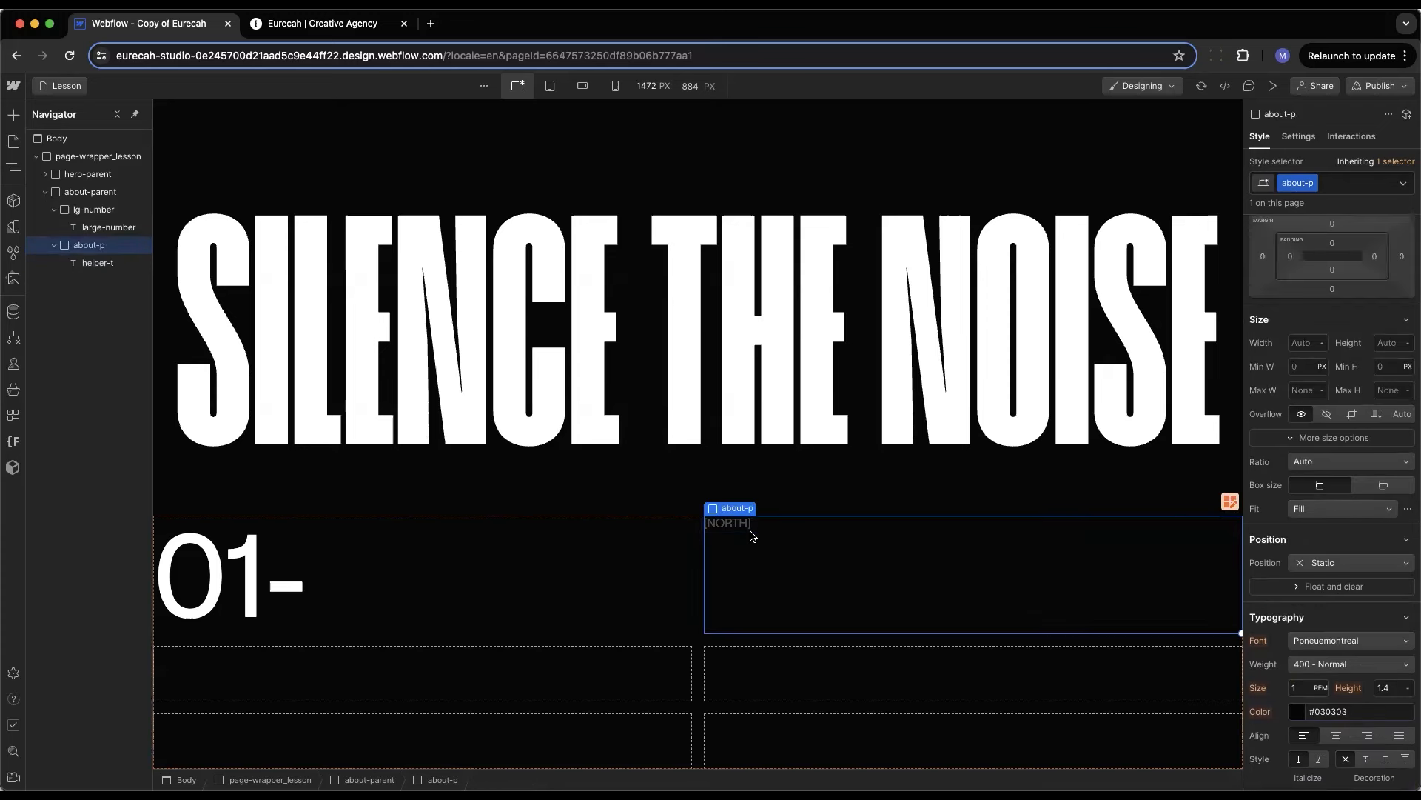
Insert a paragraph inside about-p below the [NORTH] label
{"action": "left_click", "coordinate": [751, 533]}
{"action": "mouse_move", "coordinate": [722, 511]}
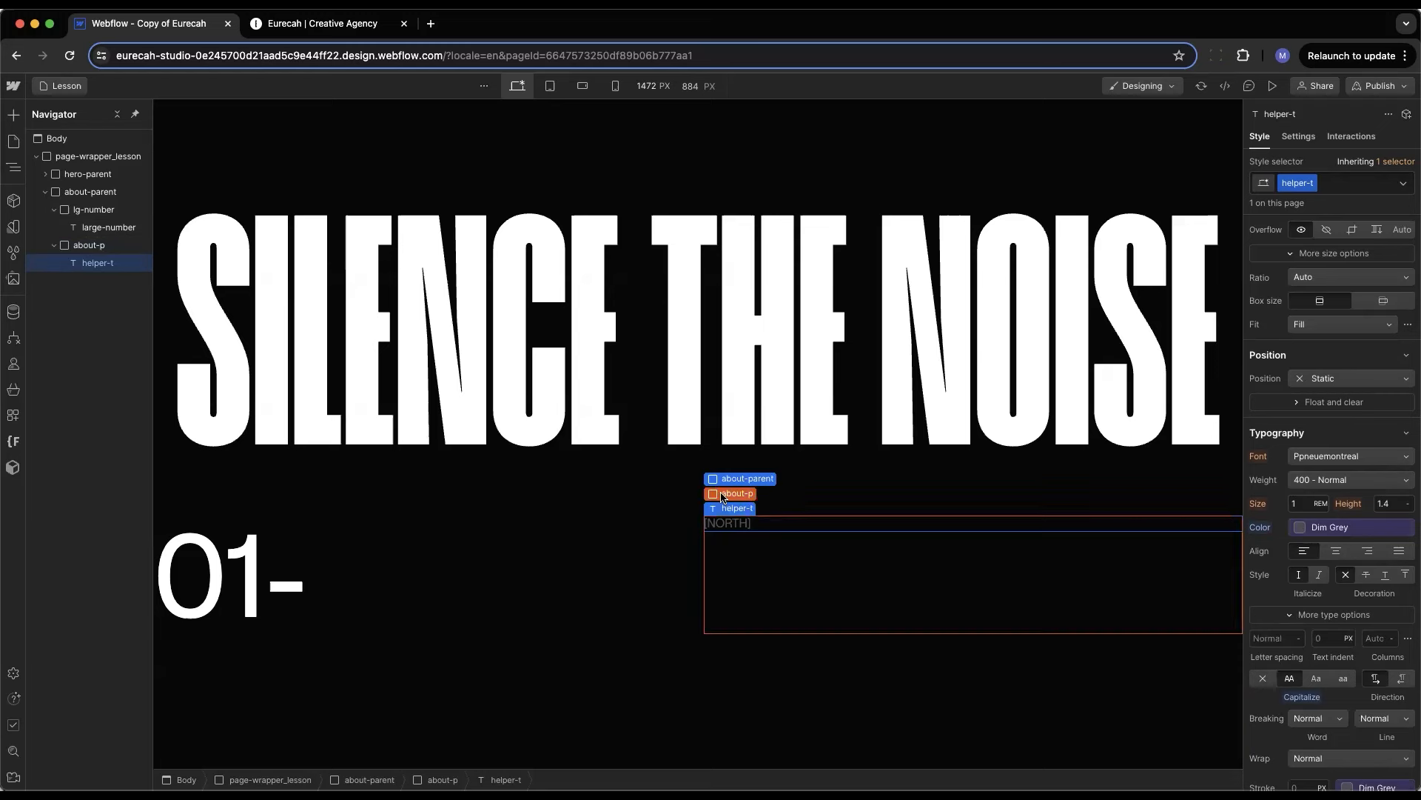
{"action": "left_click", "coordinate": [721, 493]}
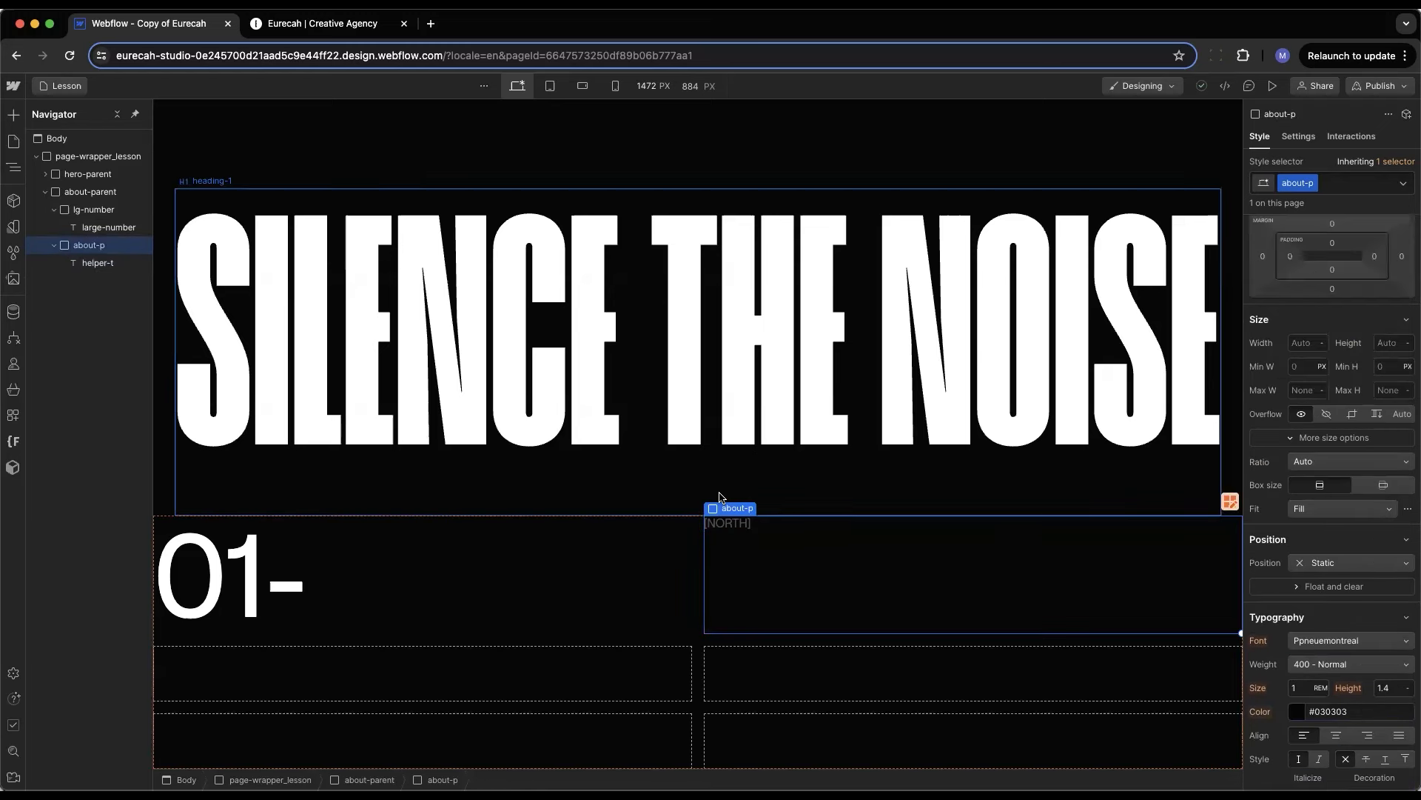
{"action": "key", "text": "super+e"}
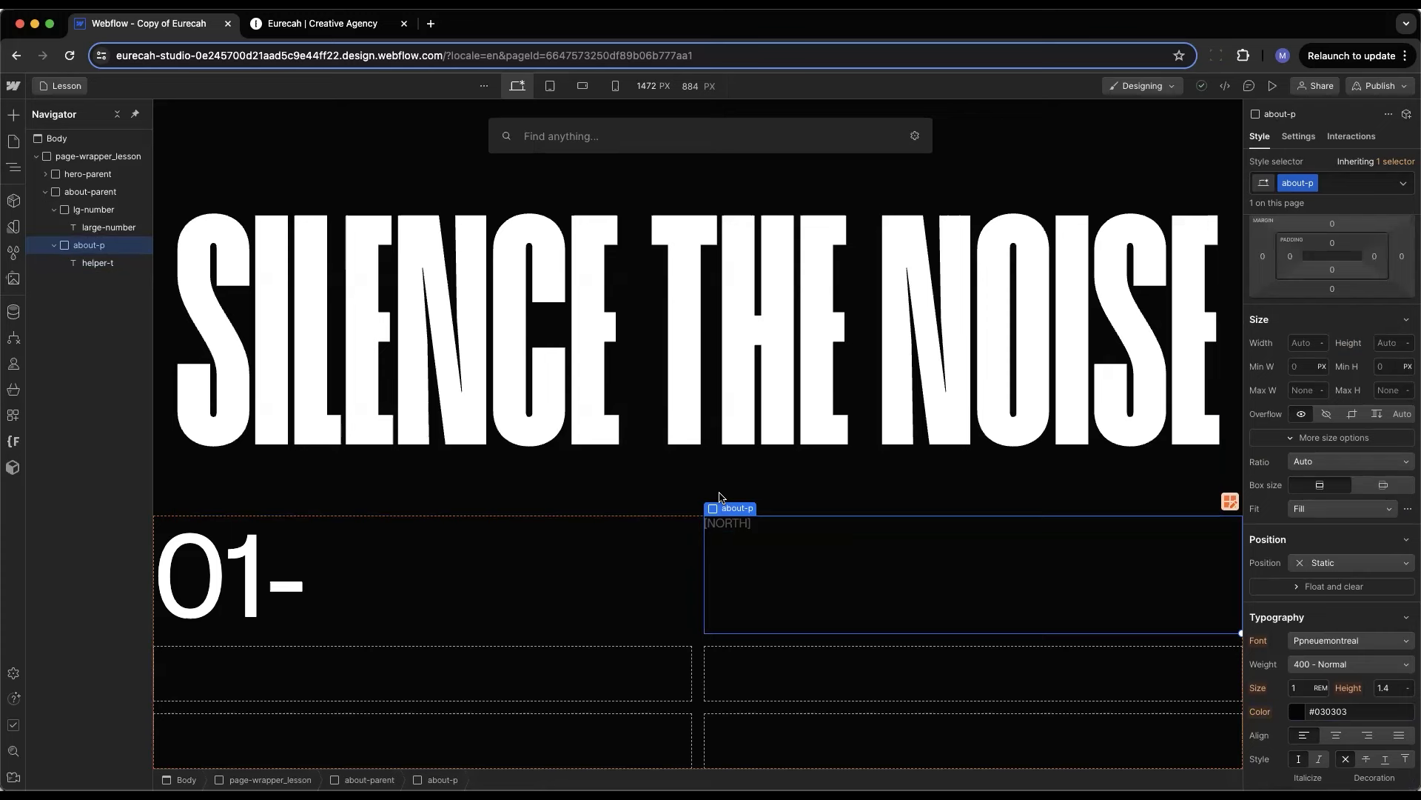
{"action": "type", "text": "text"}
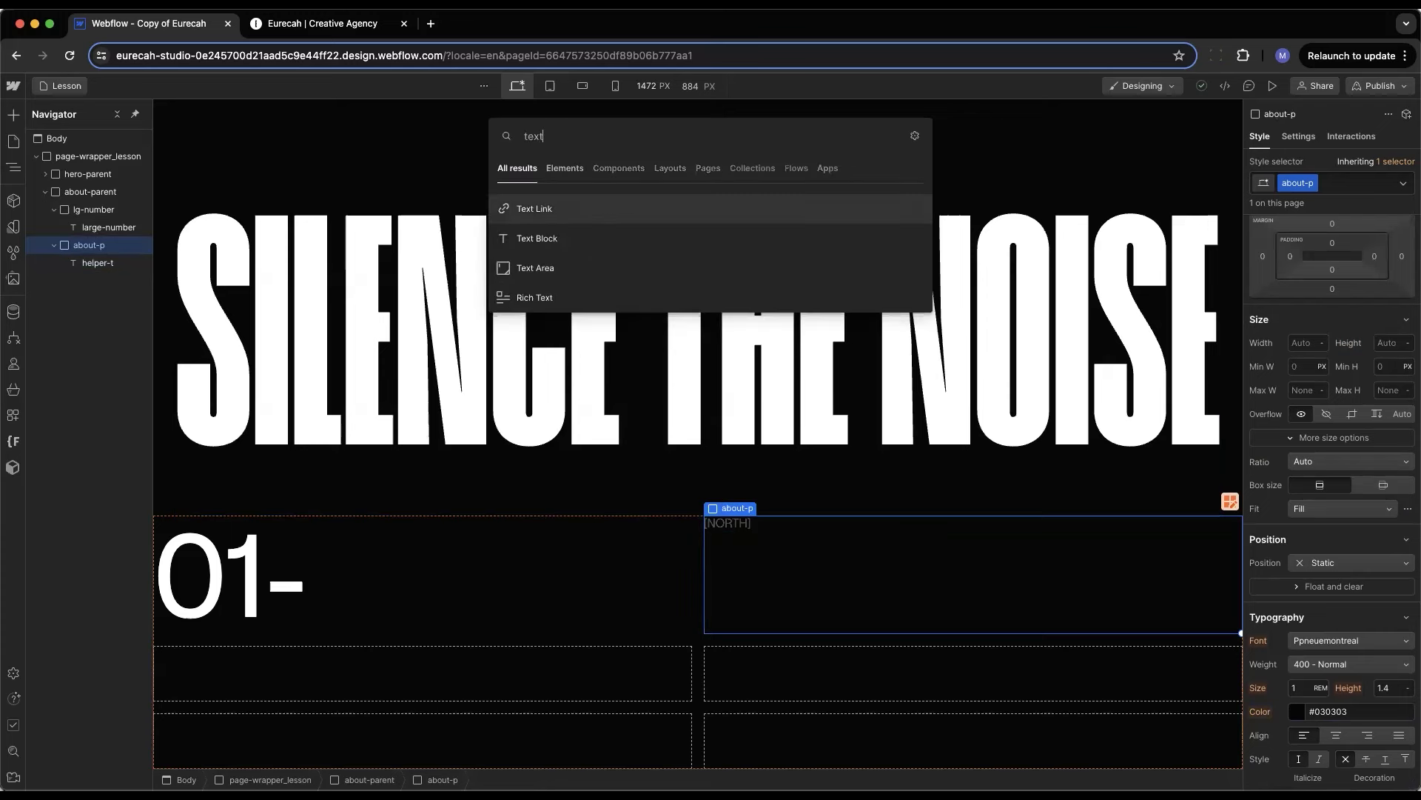
{"action": "key", "text": "BackSpace"}
{"action": "key", "text": "BackSpace"}
{"action": "key", "text": "BackSpace"}
{"action": "key", "text": "BackSpace"}
{"action": "type", "text": "par"}
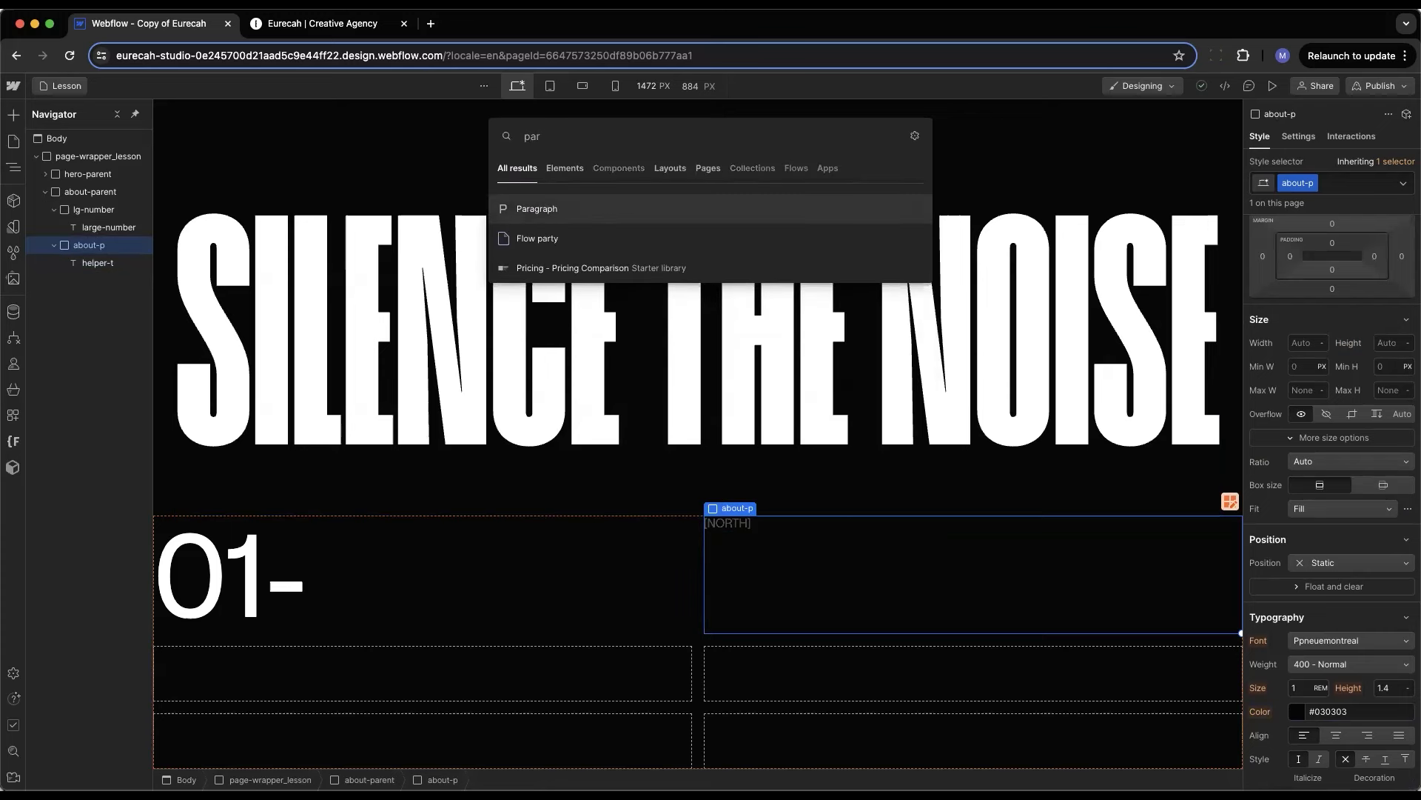
{"action": "key", "text": "Return"}
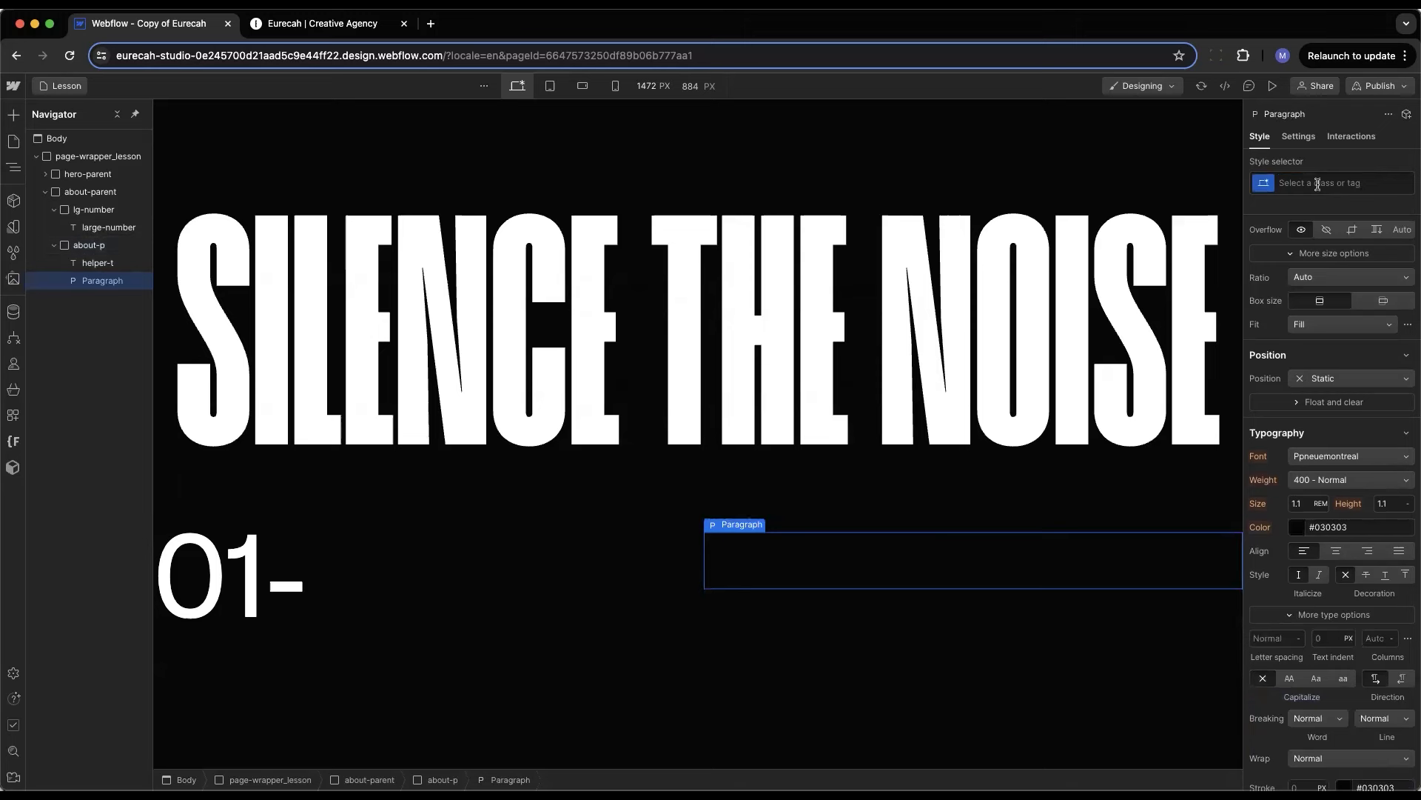
Give the new paragraph the class about-txt
{"action": "left_click", "coordinate": [1310, 183]}
{"action": "type", "text": "about"}
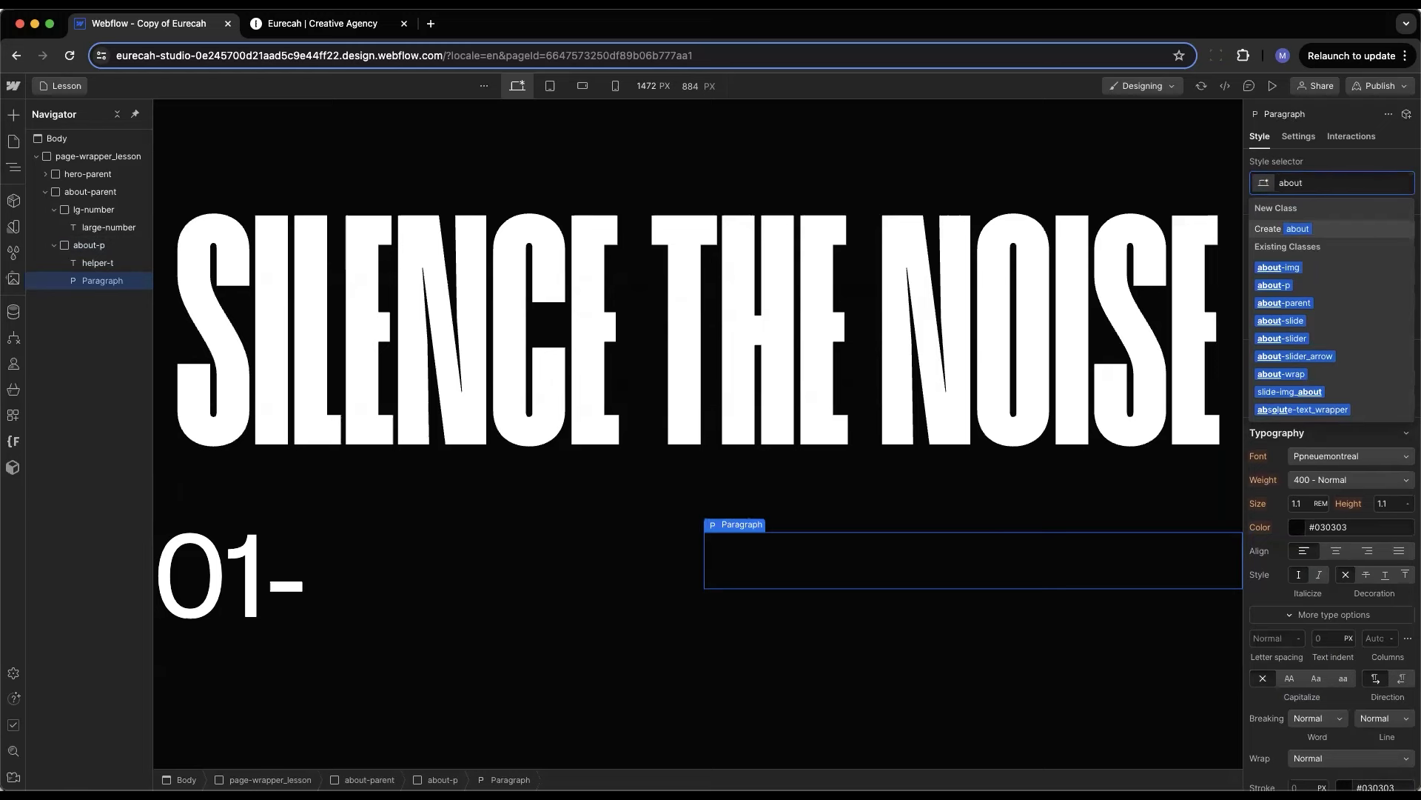
{"action": "type", "text": "-t"}
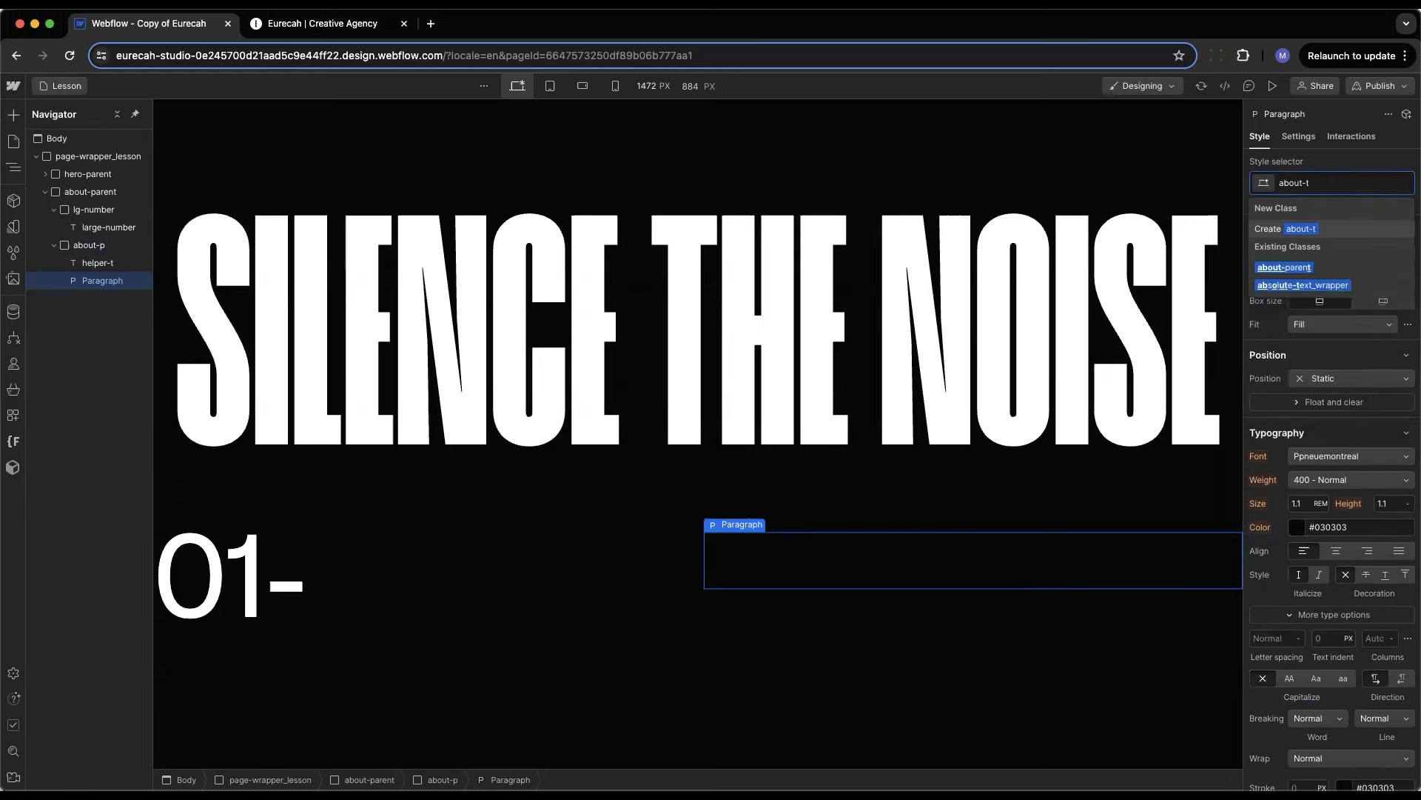
{"action": "type", "text": "ct"}
{"action": "key", "text": "Return"}
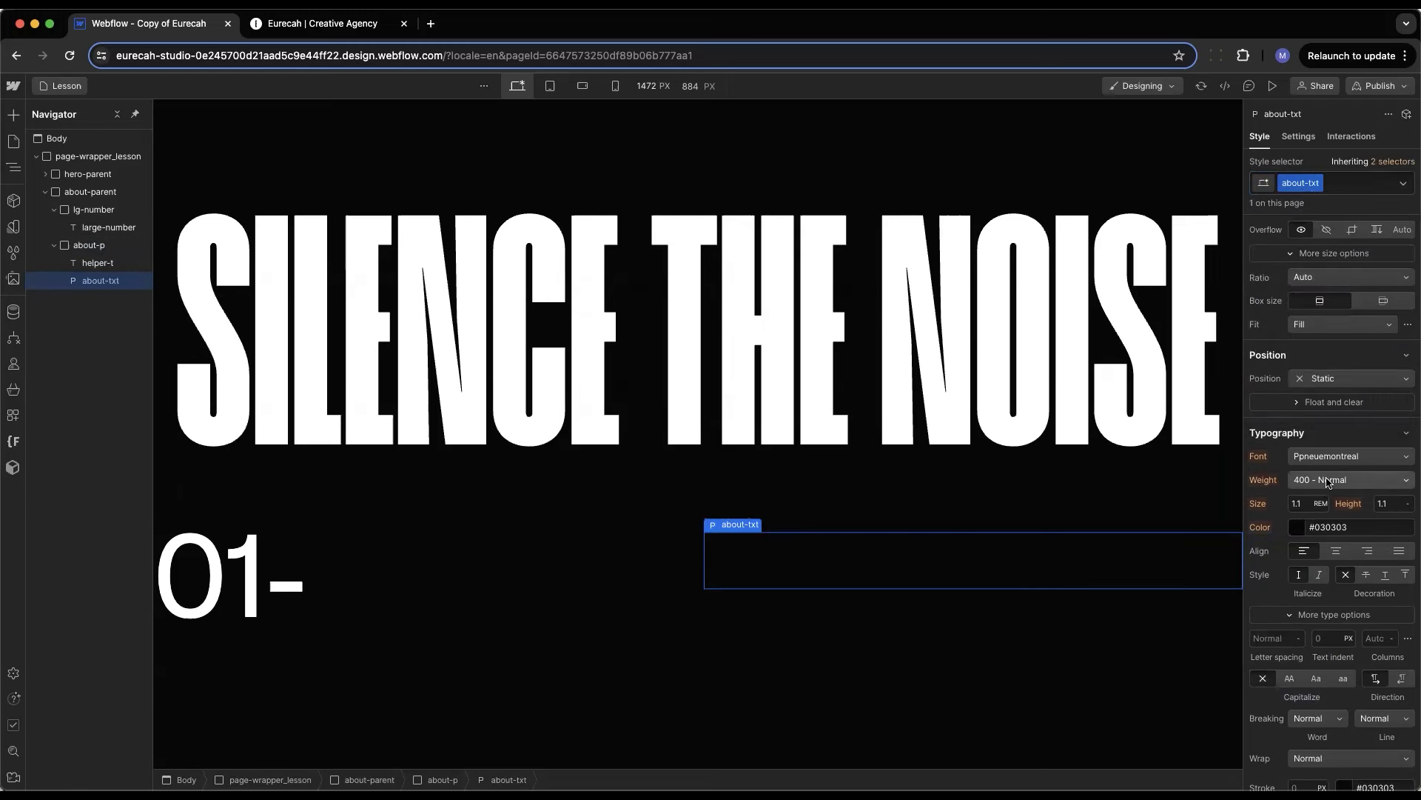
Style about-txt with the White color, the Itcgaramondstd Ltcond font and a font size of 3 rem
{"action": "left_click", "coordinate": [1296, 527]}
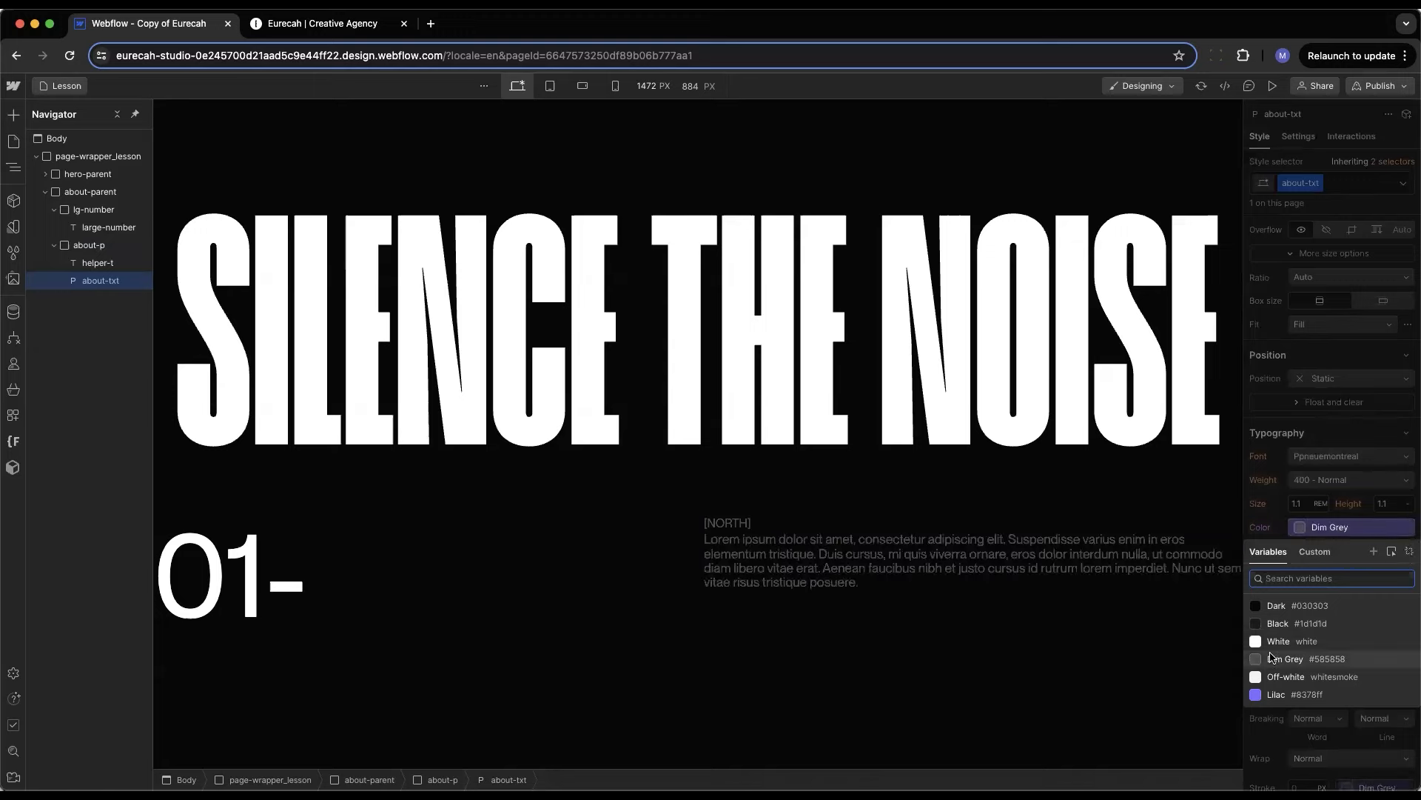
{"action": "left_click", "coordinate": [1274, 641]}
{"action": "left_click", "coordinate": [1349, 456]}
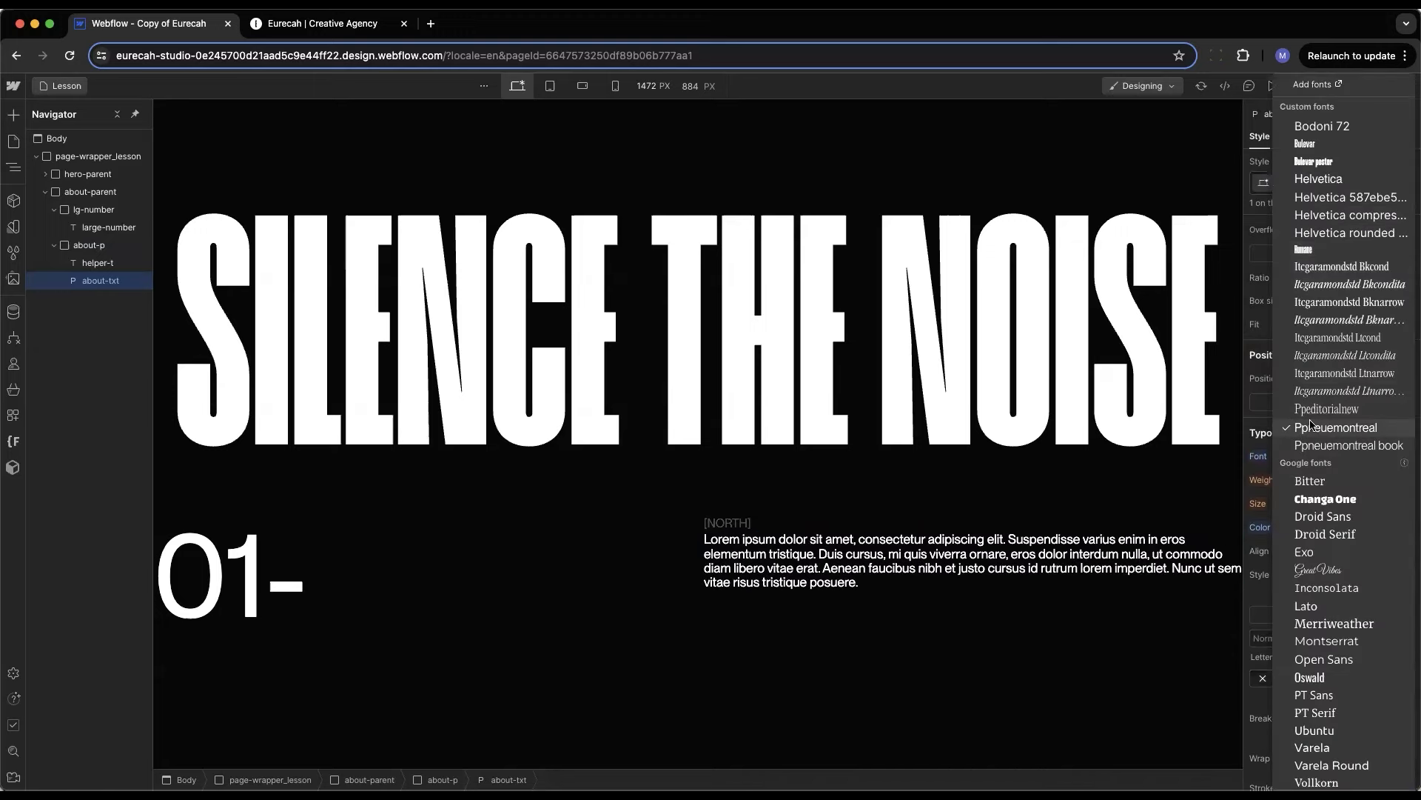
{"action": "left_click", "coordinate": [1313, 338]}
{"action": "left_click", "coordinate": [1297, 504]}
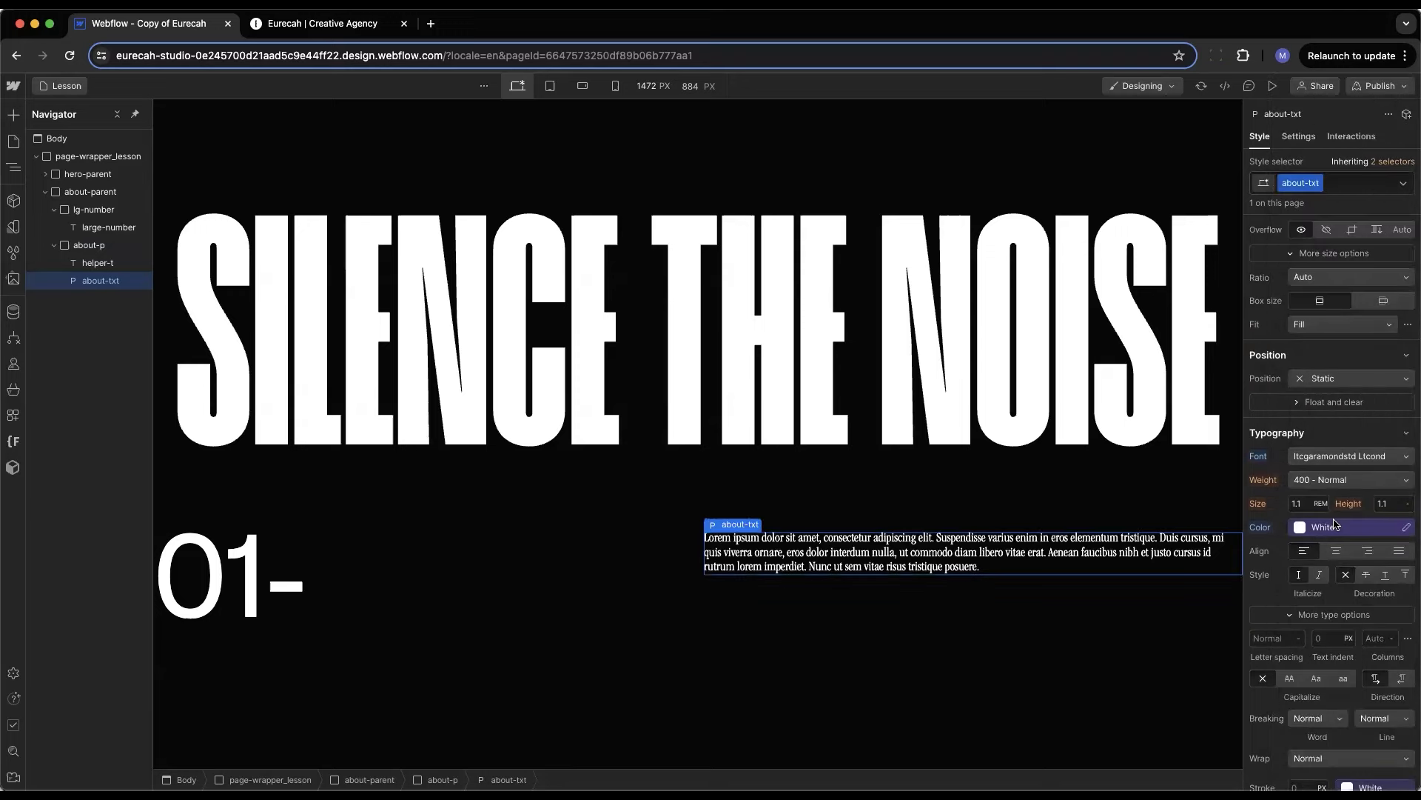
{"action": "type", "text": "3"}
{"action": "scroll", "coordinate": [947, 542], "scroll_direction": "down", "scroll_amount": 5}
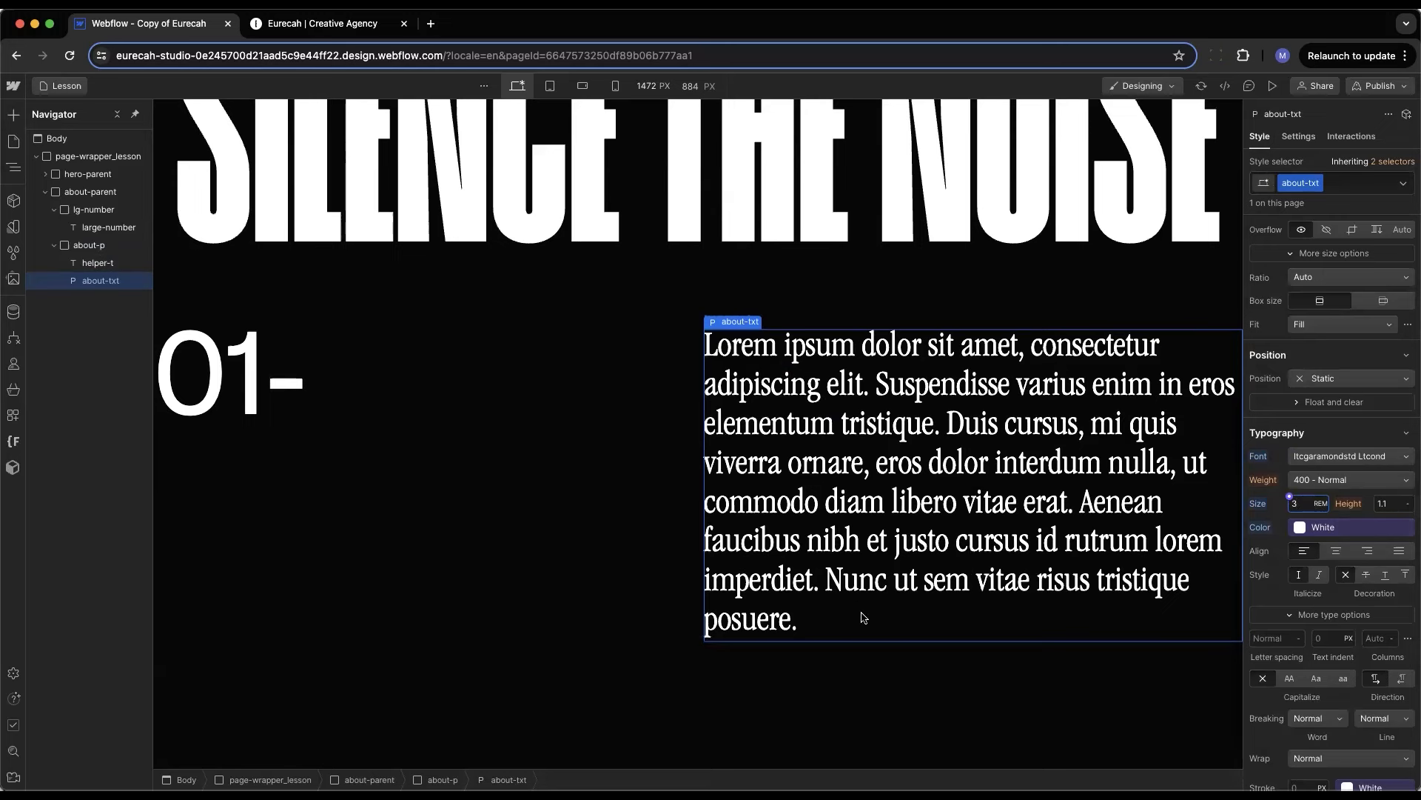
Check the number and paragraph layout on eurecah.com, and stretch lg-number across both columns of the about-parent grid
{"action": "left_click", "coordinate": [721, 548]}
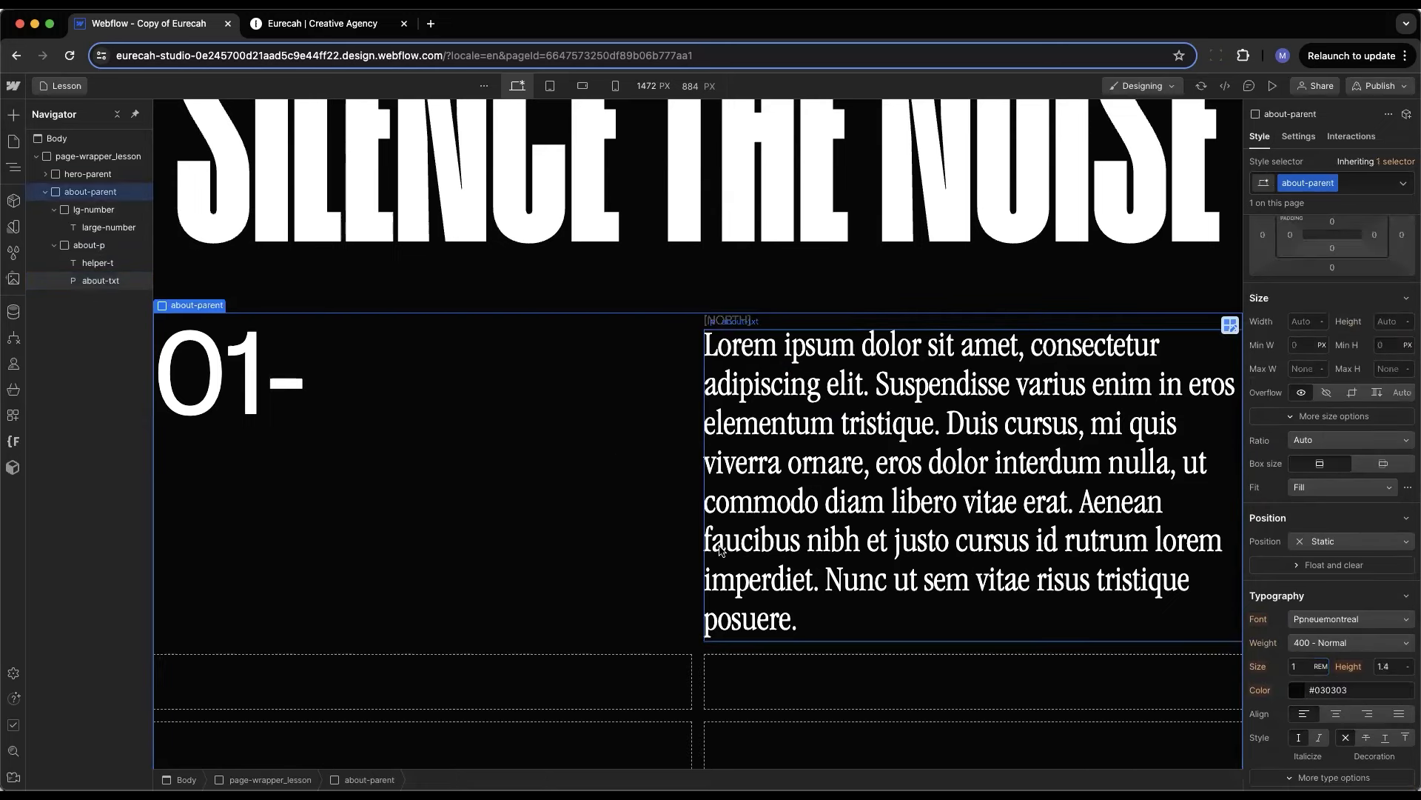
{"action": "scroll", "coordinate": [792, 607], "scroll_direction": "down", "scroll_amount": 1}
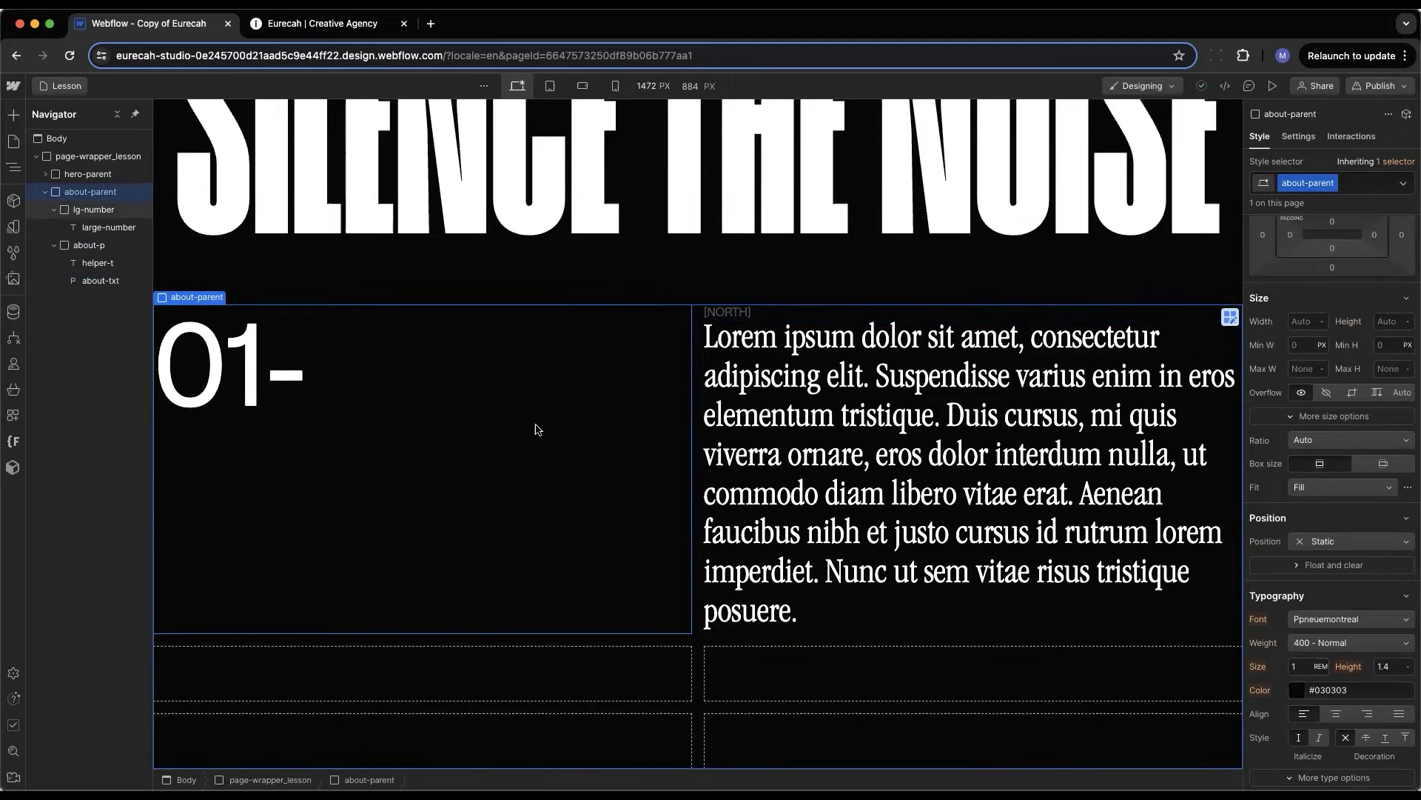
{"action": "key", "text": "ctrl+Tab"}
{"action": "scroll", "coordinate": [674, 732], "scroll_direction": "up", "scroll_amount": 2}
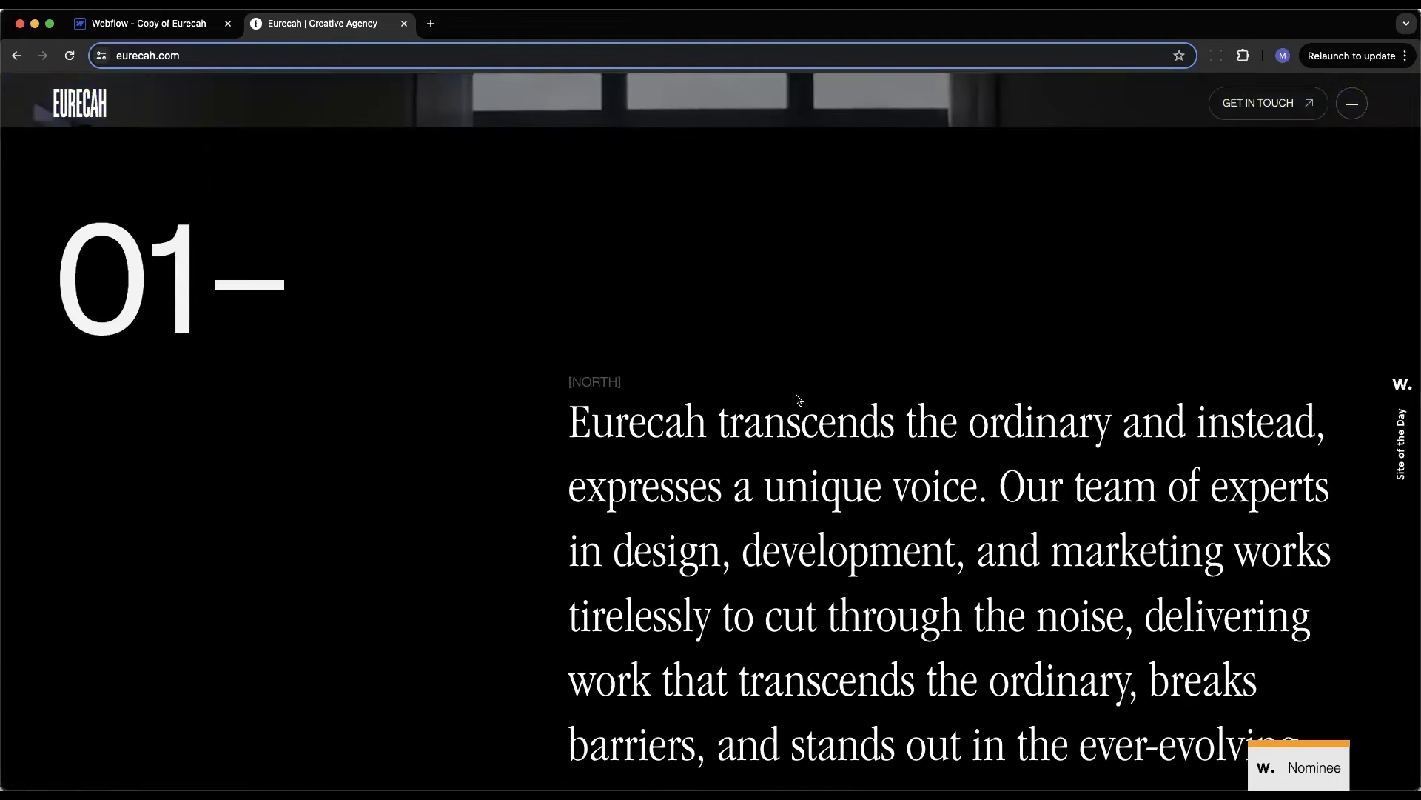
{"action": "scroll", "coordinate": [862, 320], "scroll_direction": "down", "scroll_amount": 2}
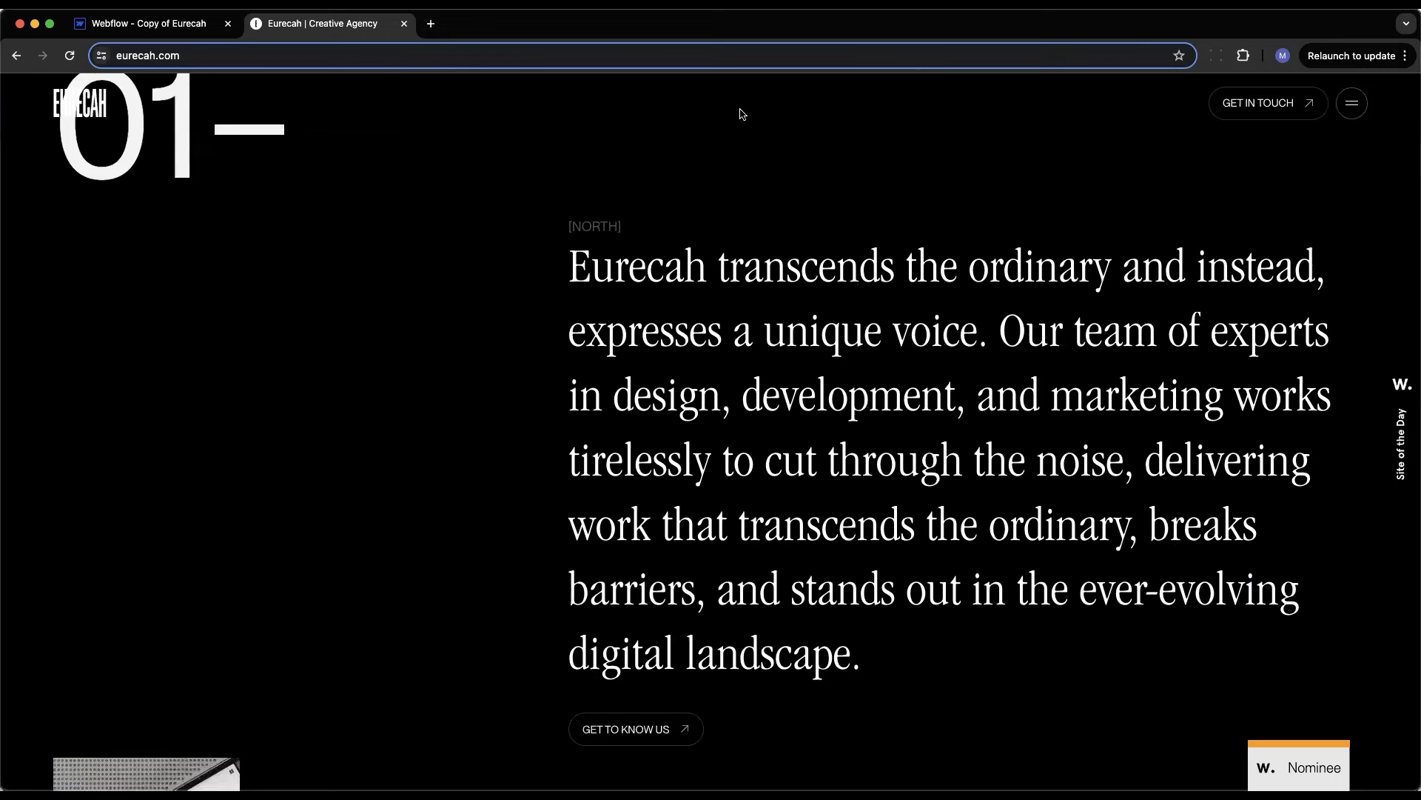
{"action": "scroll", "coordinate": [122, 387], "scroll_direction": "up", "scroll_amount": 3}
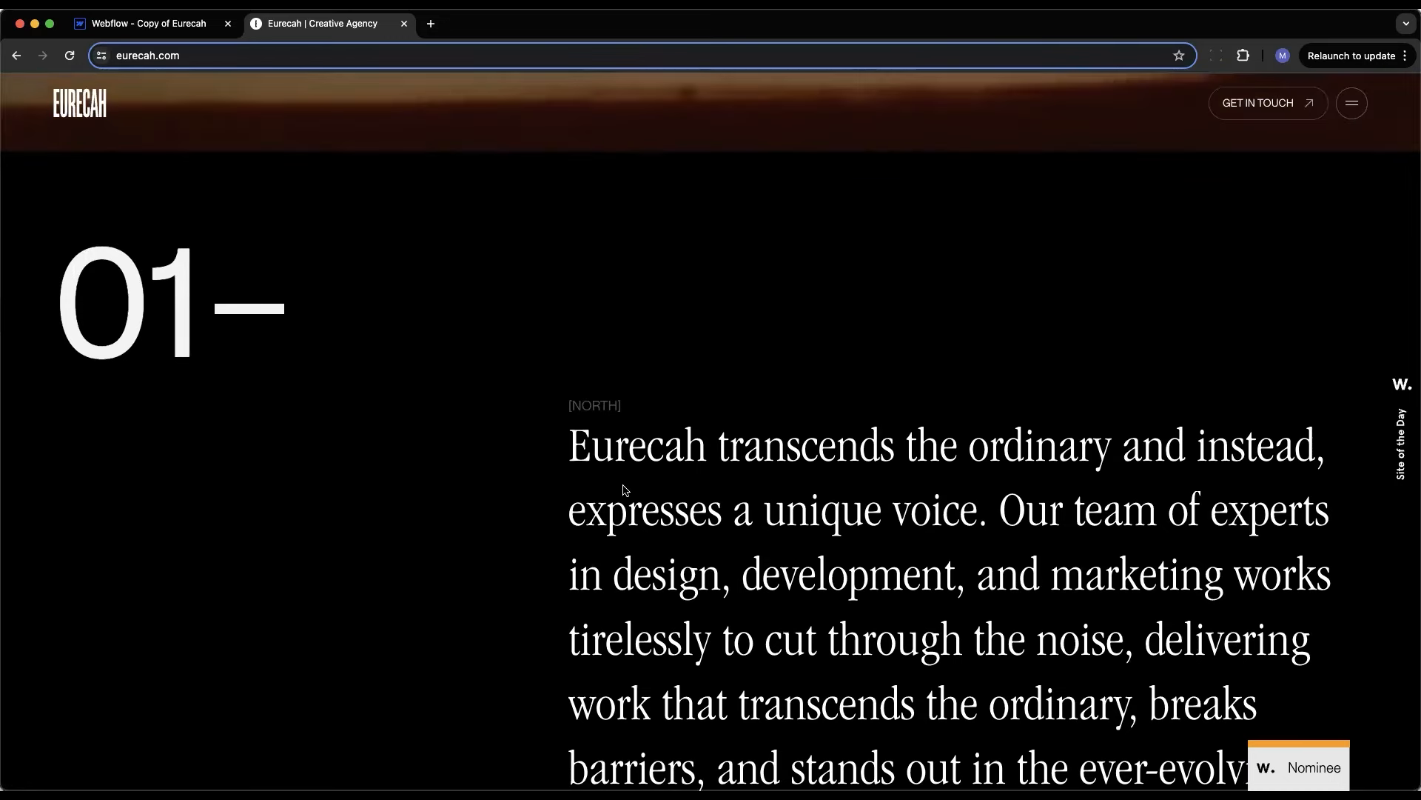
{"action": "key", "text": "ctrl+Tab"}
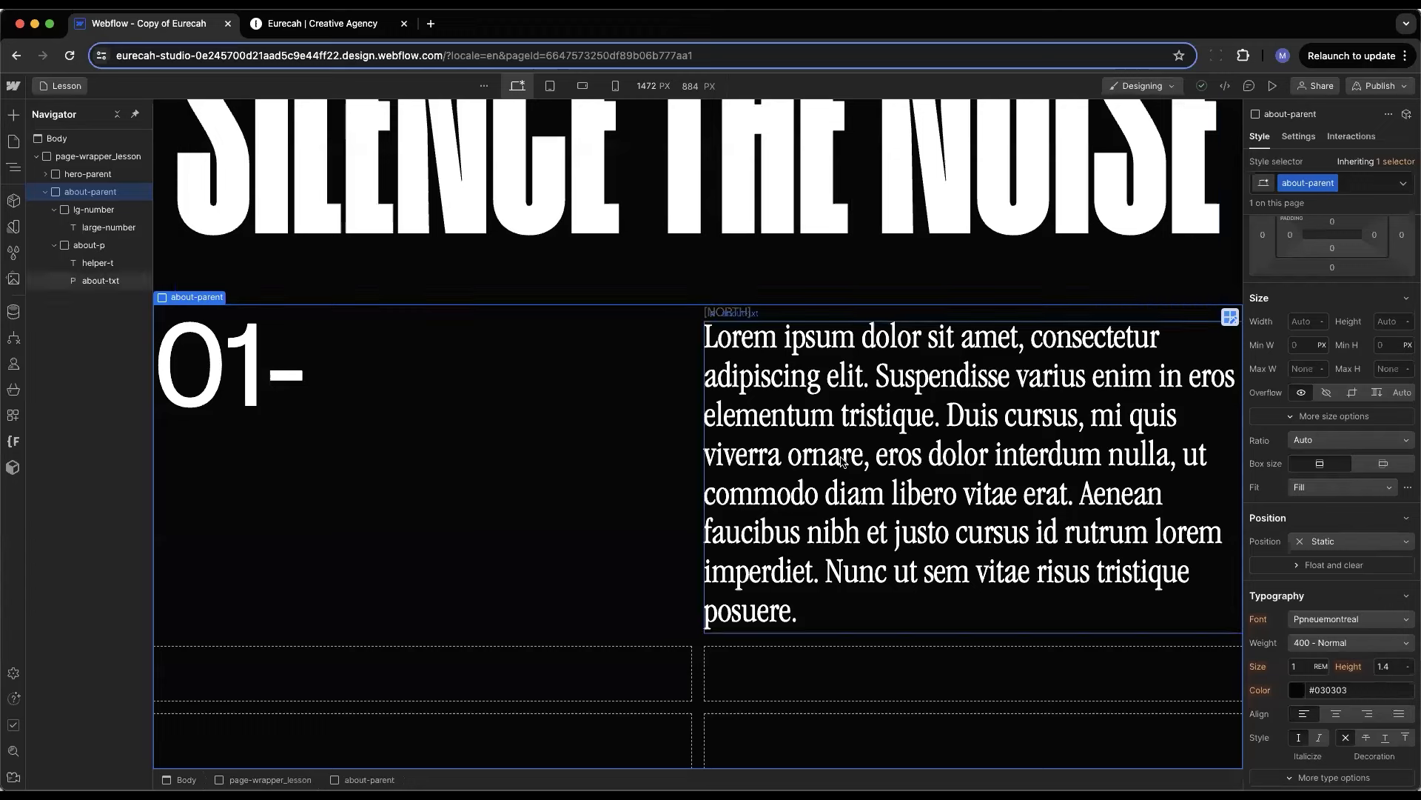
{"action": "left_click_drag", "start_coordinate": [692, 628], "coordinate": [850, 617]}
{"action": "scroll", "coordinate": [850, 616], "scroll_direction": "down", "scroll_amount": 1}
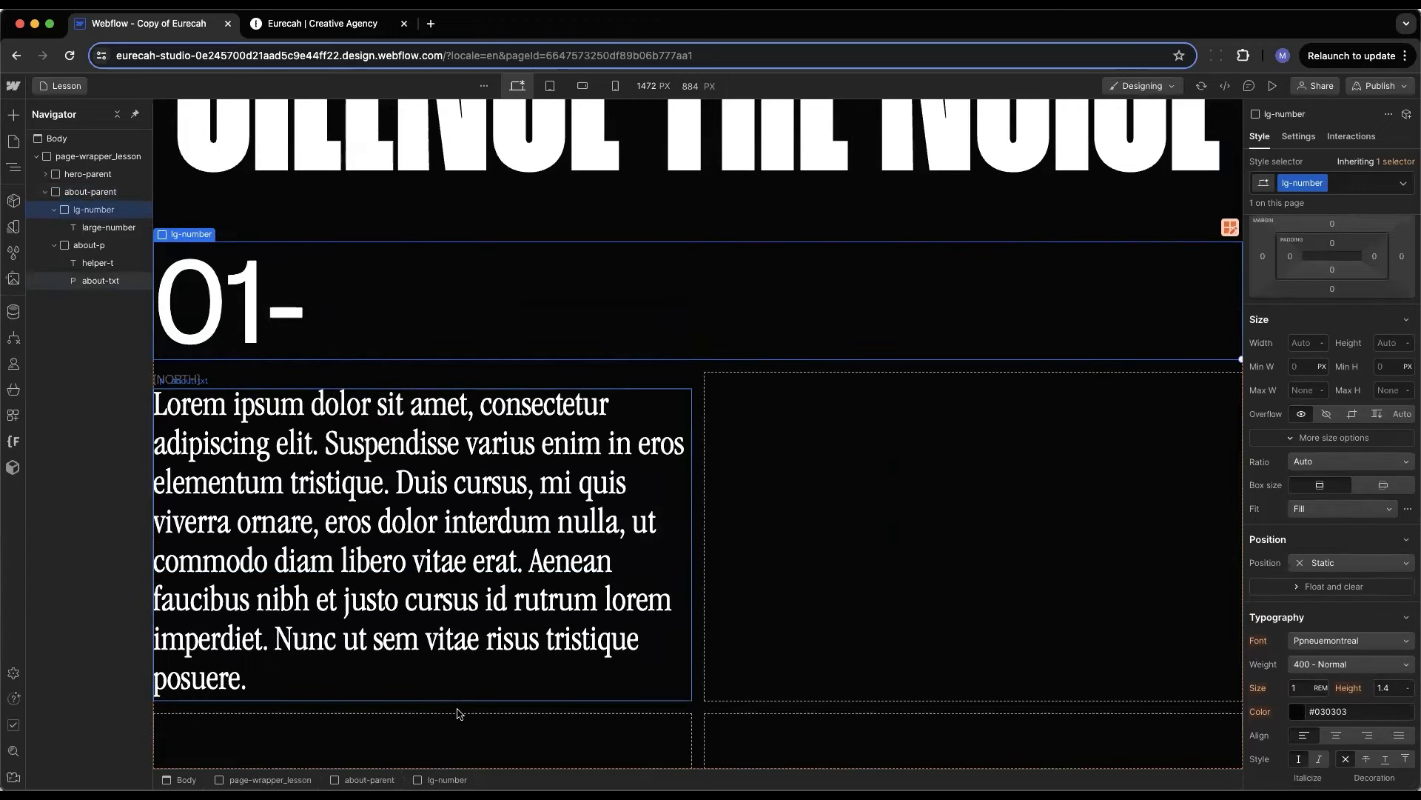
Position about-p manually in the about-parent grid, with column start and end 2 in row 2
{"action": "left_click", "coordinate": [370, 615]}
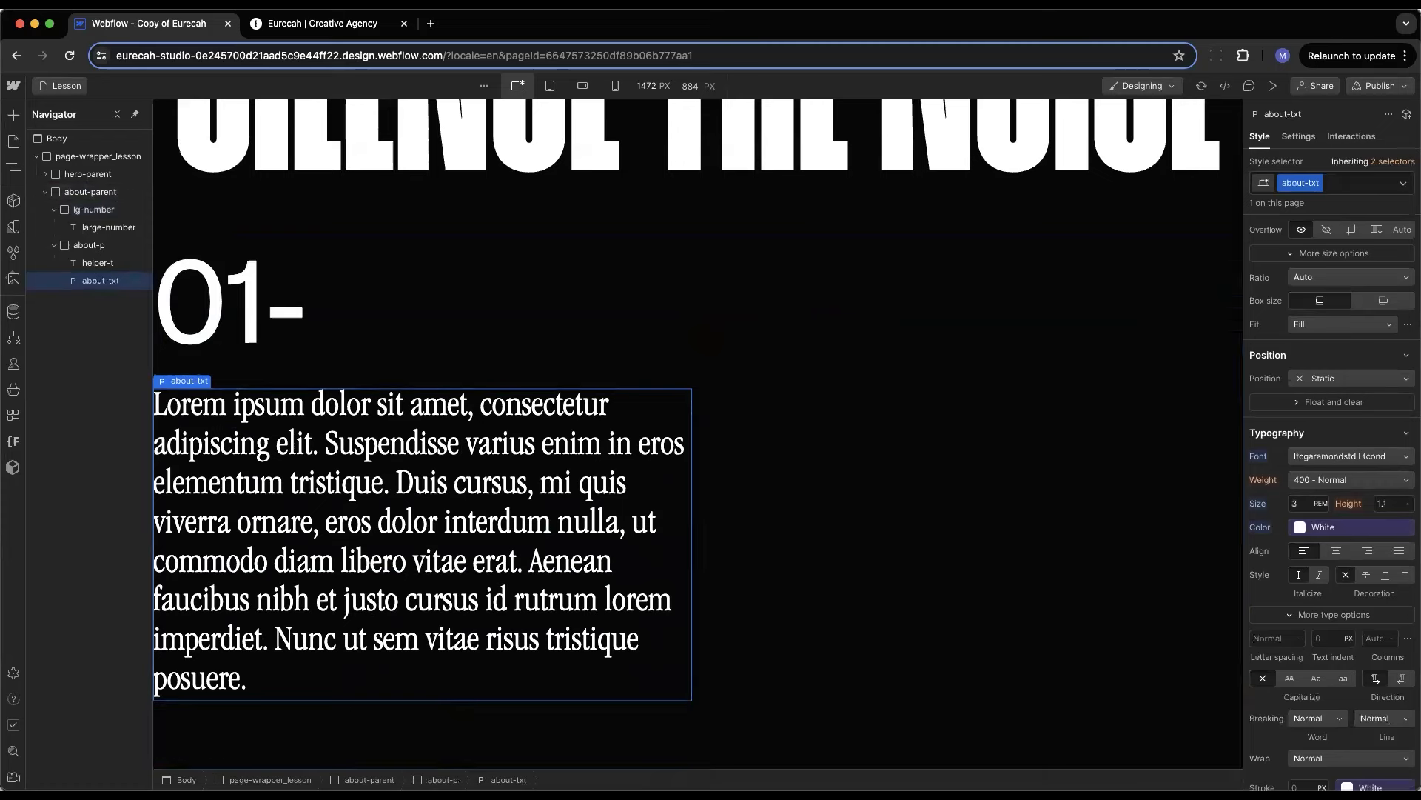
{"action": "scroll", "coordinate": [1340, 367], "scroll_direction": "up", "scroll_amount": 5}
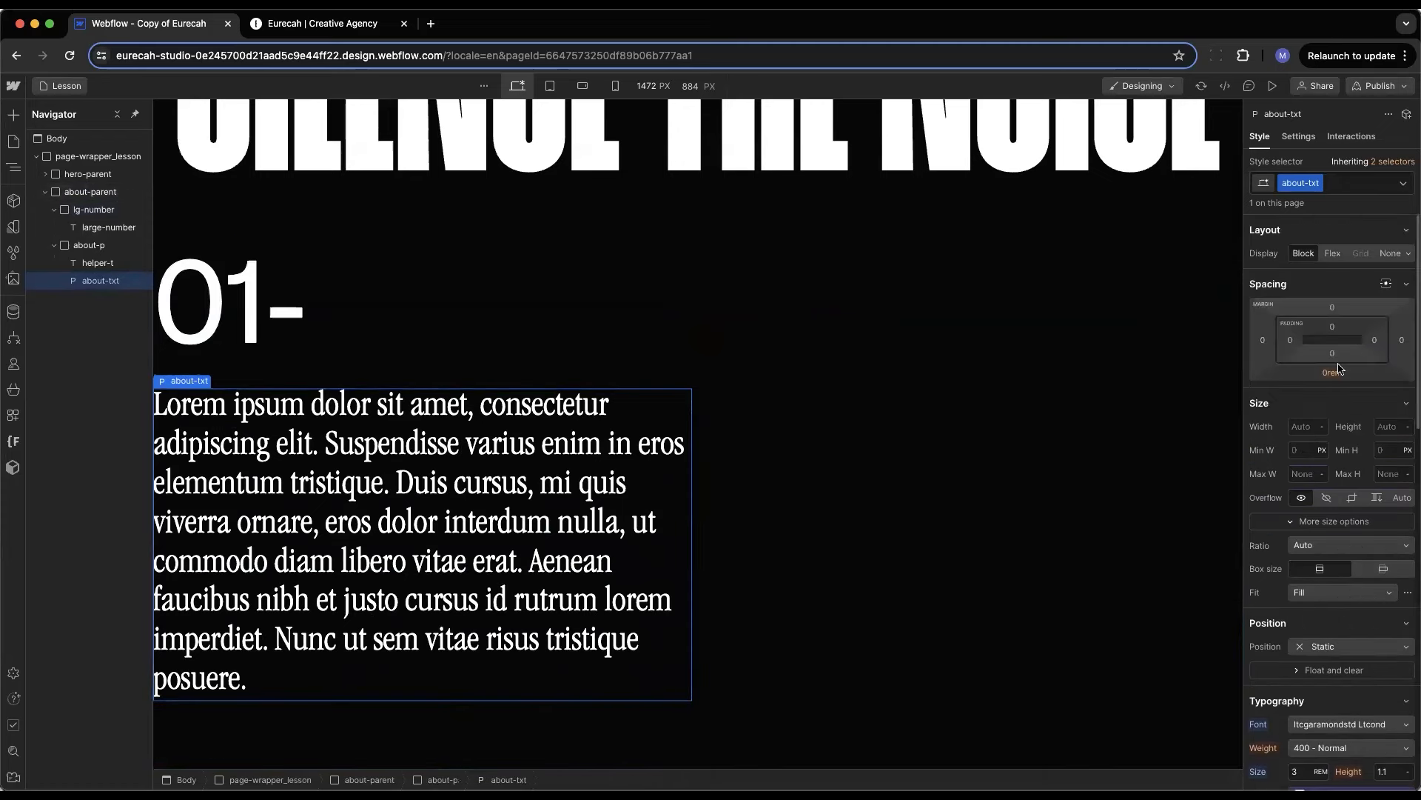
{"action": "left_click", "coordinate": [1164, 352]}
{"action": "left_click", "coordinate": [1314, 300]}
{"action": "left_click", "coordinate": [1391, 280]}
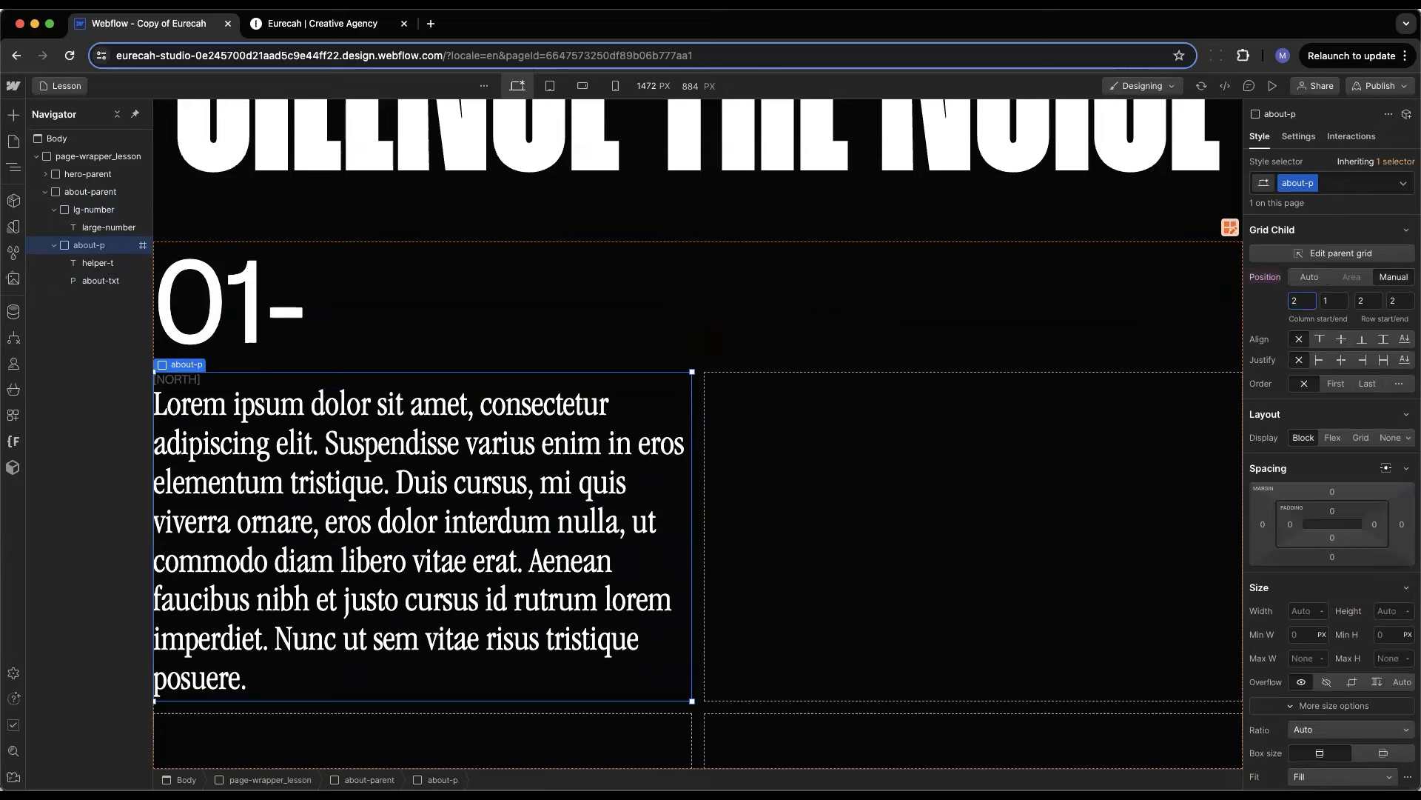
{"action": "key", "text": "Tab"}
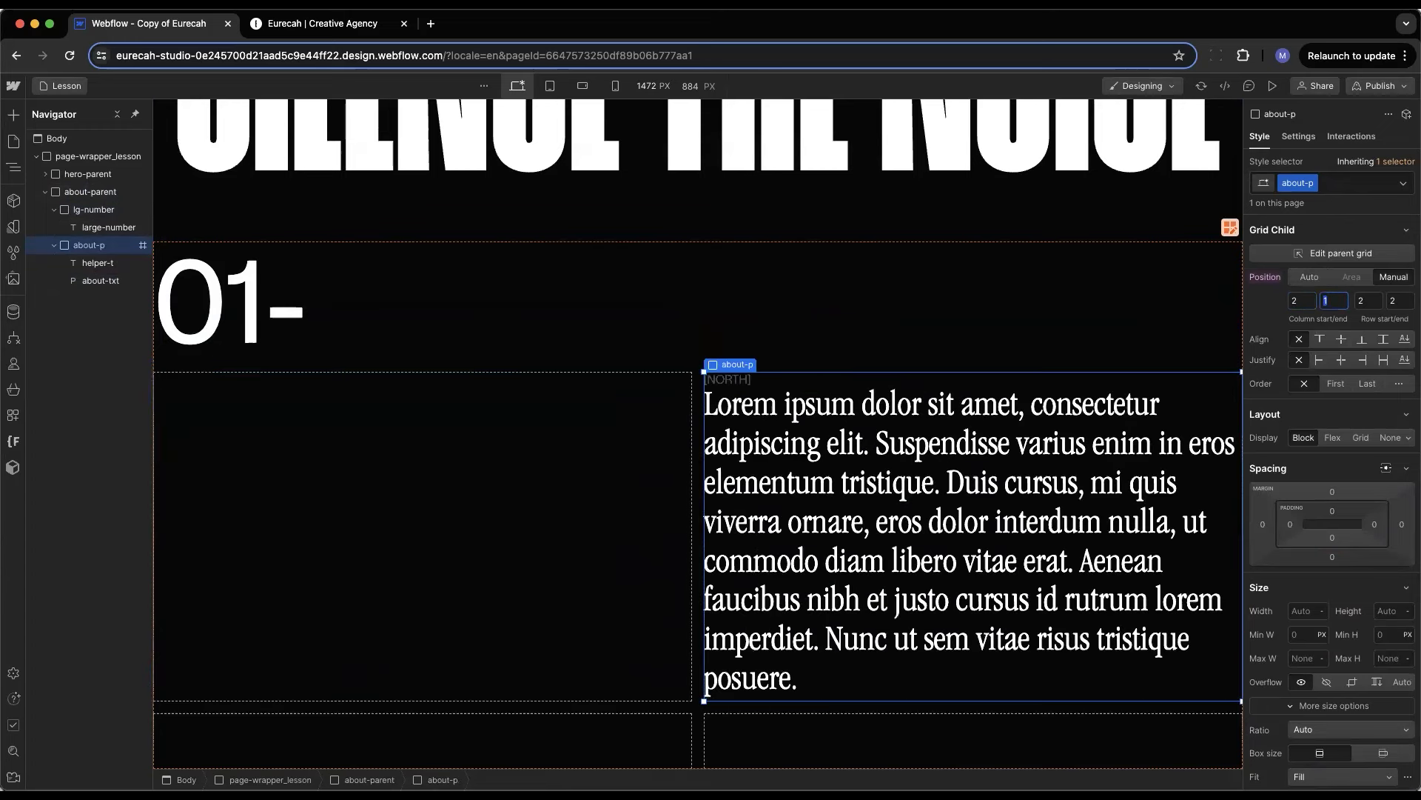
{"action": "type", "text": "2"}
{"action": "key", "text": "Tab"}
Examine on eurecah.com how the about paragraph, its button and the small image slider below are arranged
{"action": "left_click", "coordinate": [343, 17]}
{"action": "scroll", "coordinate": [481, 384], "scroll_direction": "down", "scroll_amount": 5}
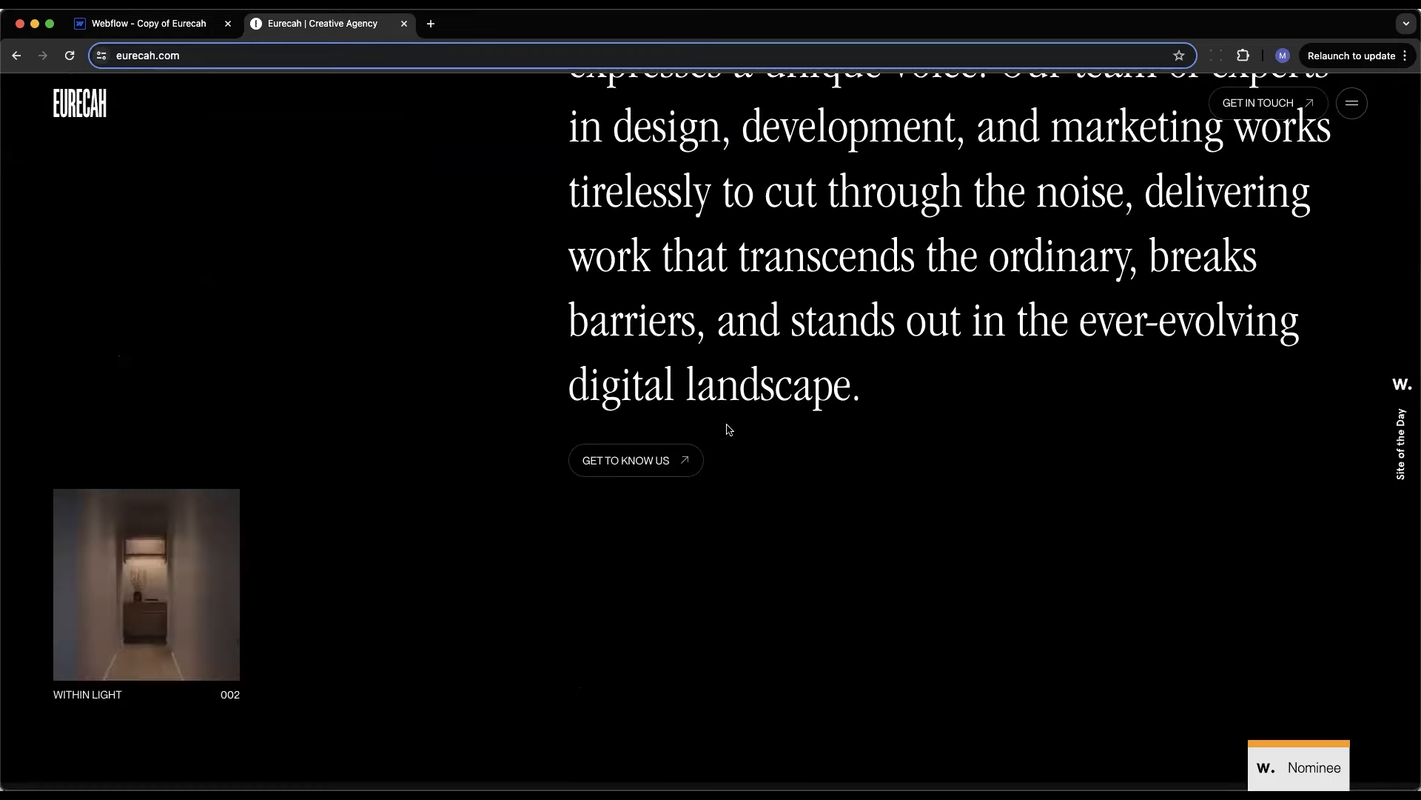
{"action": "scroll", "coordinate": [701, 669], "scroll_direction": "up", "scroll_amount": 4}
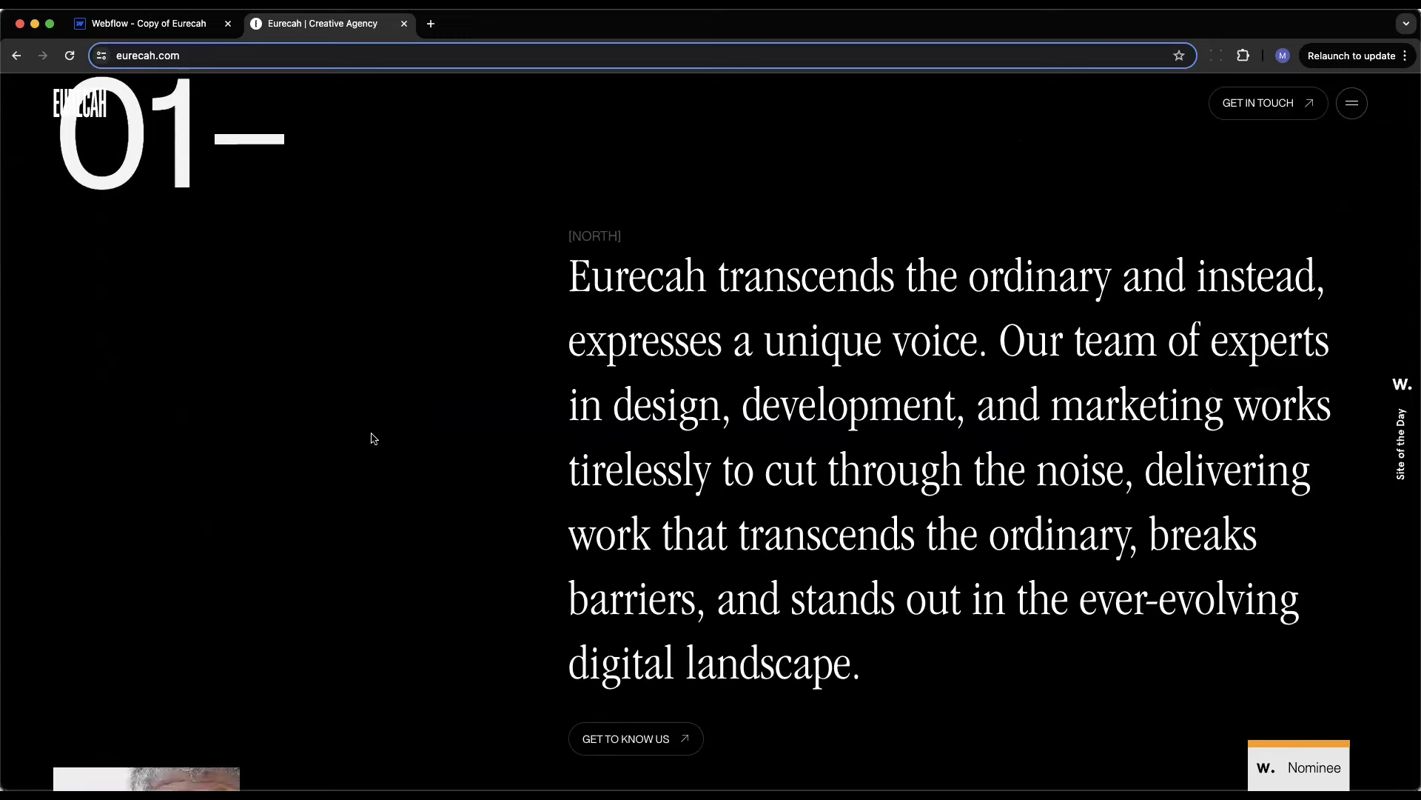
{"action": "scroll", "coordinate": [874, 489], "scroll_direction": "down", "scroll_amount": 4}
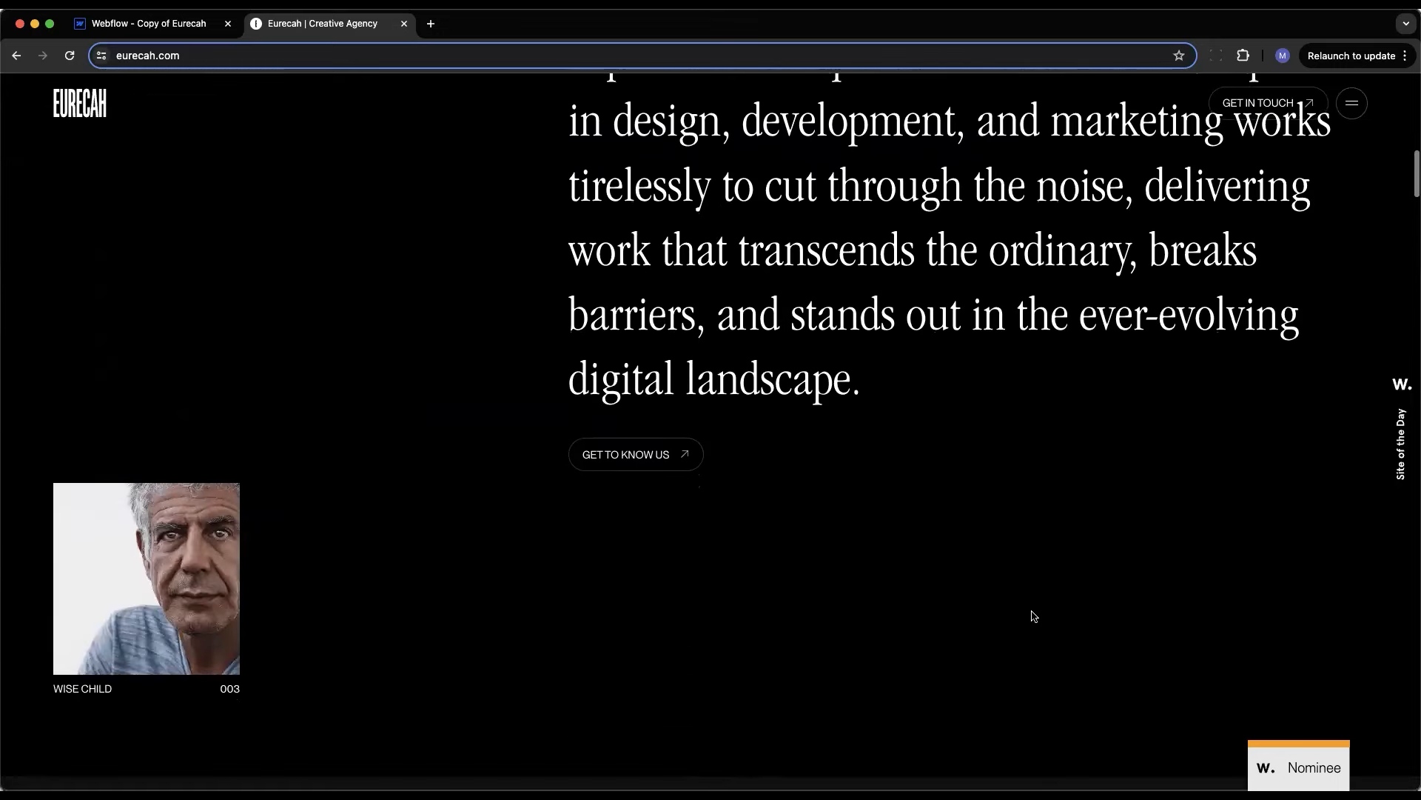
{"action": "scroll", "coordinate": [1034, 616], "scroll_direction": "up", "scroll_amount": 5}
{"action": "scroll", "coordinate": [1034, 616], "scroll_direction": "down", "scroll_amount": 5}
{"action": "scroll", "coordinate": [1034, 616], "scroll_direction": "up", "scroll_amount": 5}
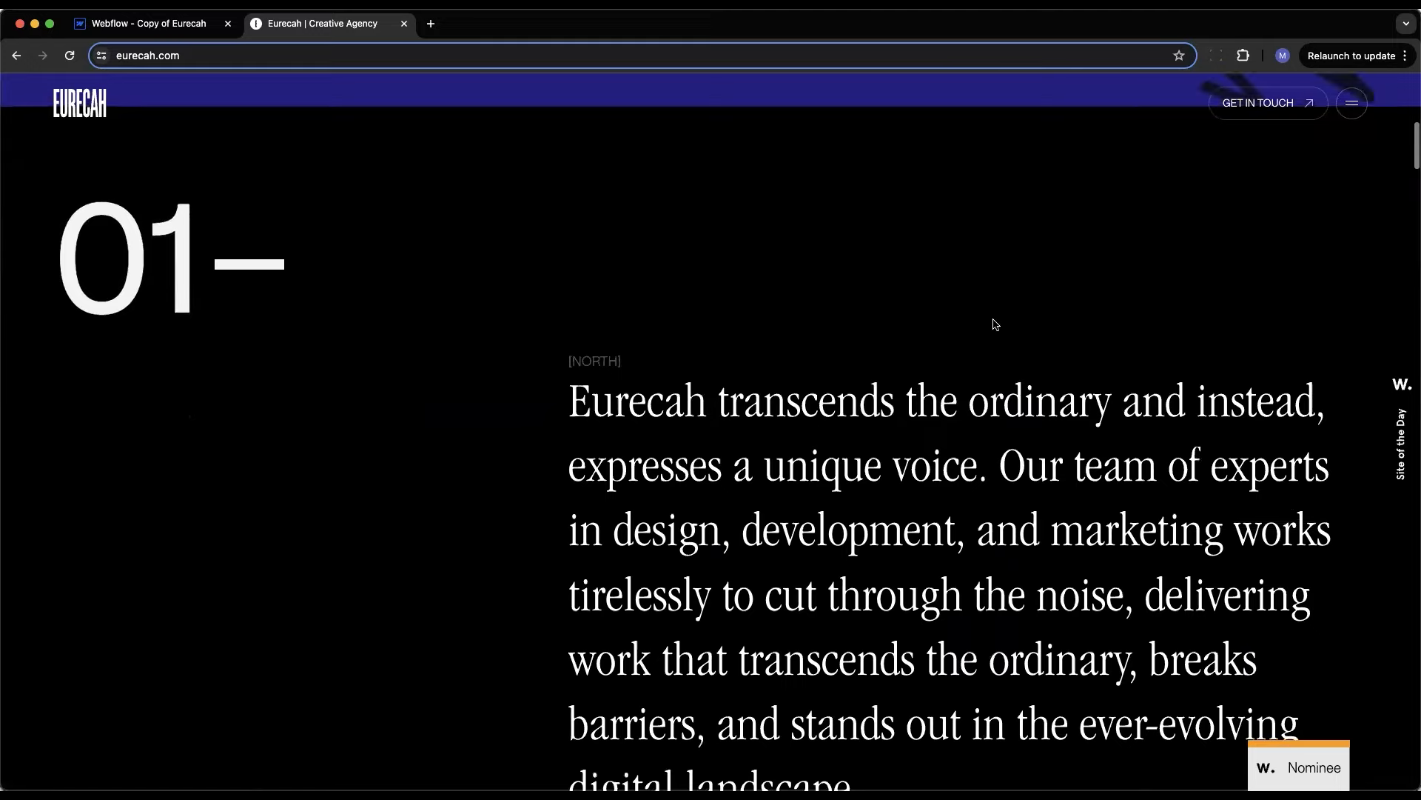
{"action": "scroll", "coordinate": [771, 406], "scroll_direction": "down", "scroll_amount": 5}
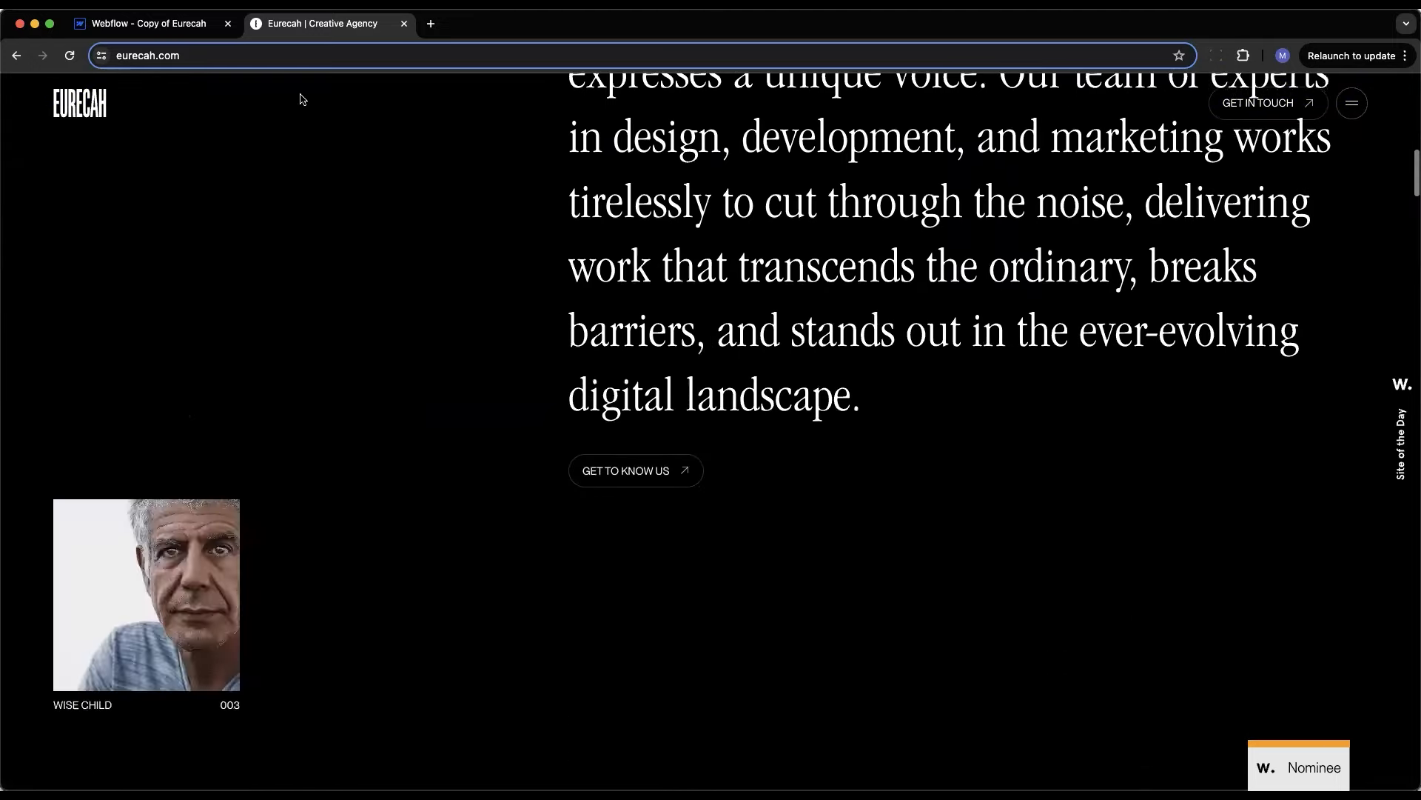
{"action": "left_click", "coordinate": [175, 24]}
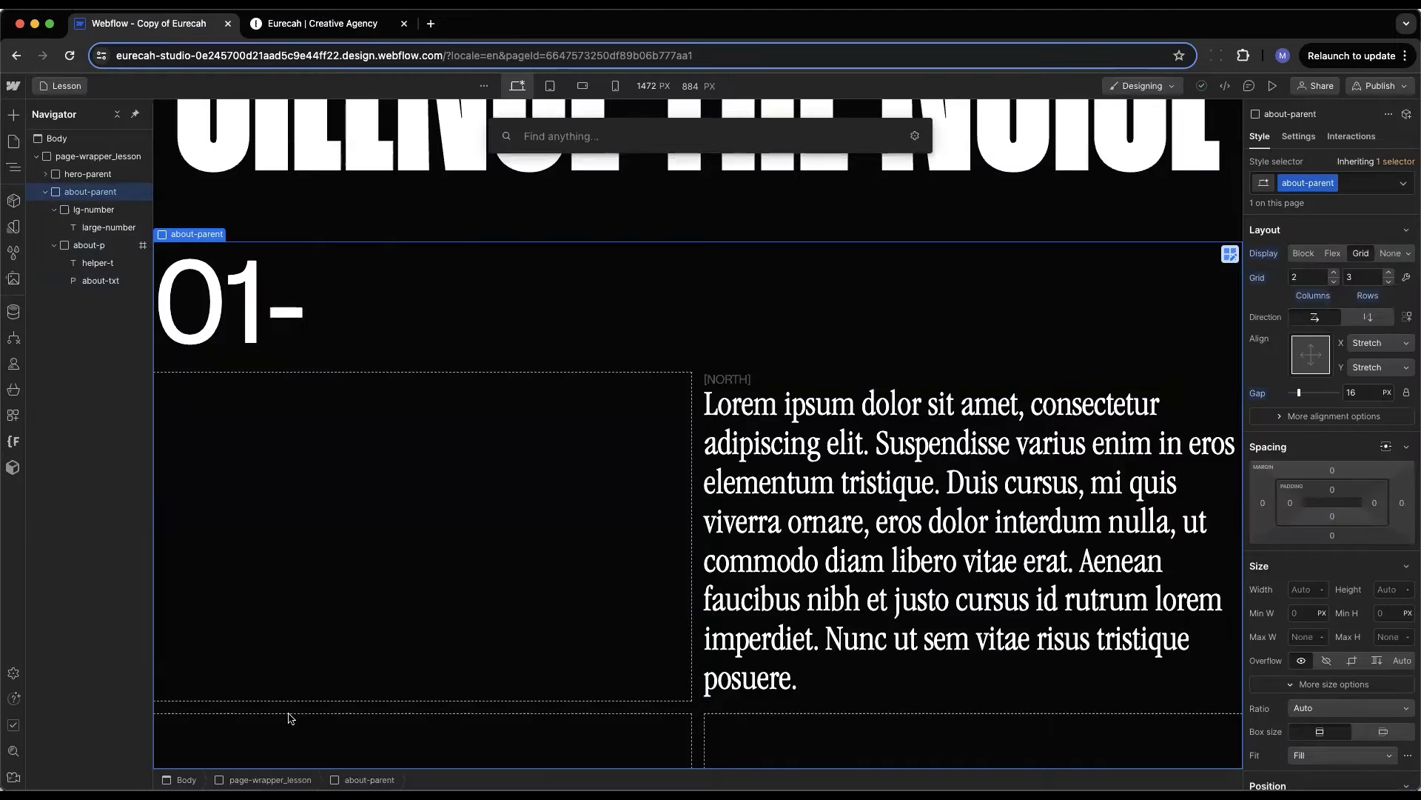
Add a div block to the about-parent grid
{"action": "key", "text": "super+e"}
{"action": "type", "text": "dib"}
{"action": "key", "text": "BackSpace"}
{"action": "type", "text": "v"}
{"action": "key", "text": "Return"}
Position the new div block manually in column 1, with row start and end 3
{"action": "left_click", "coordinate": [1304, 301]}
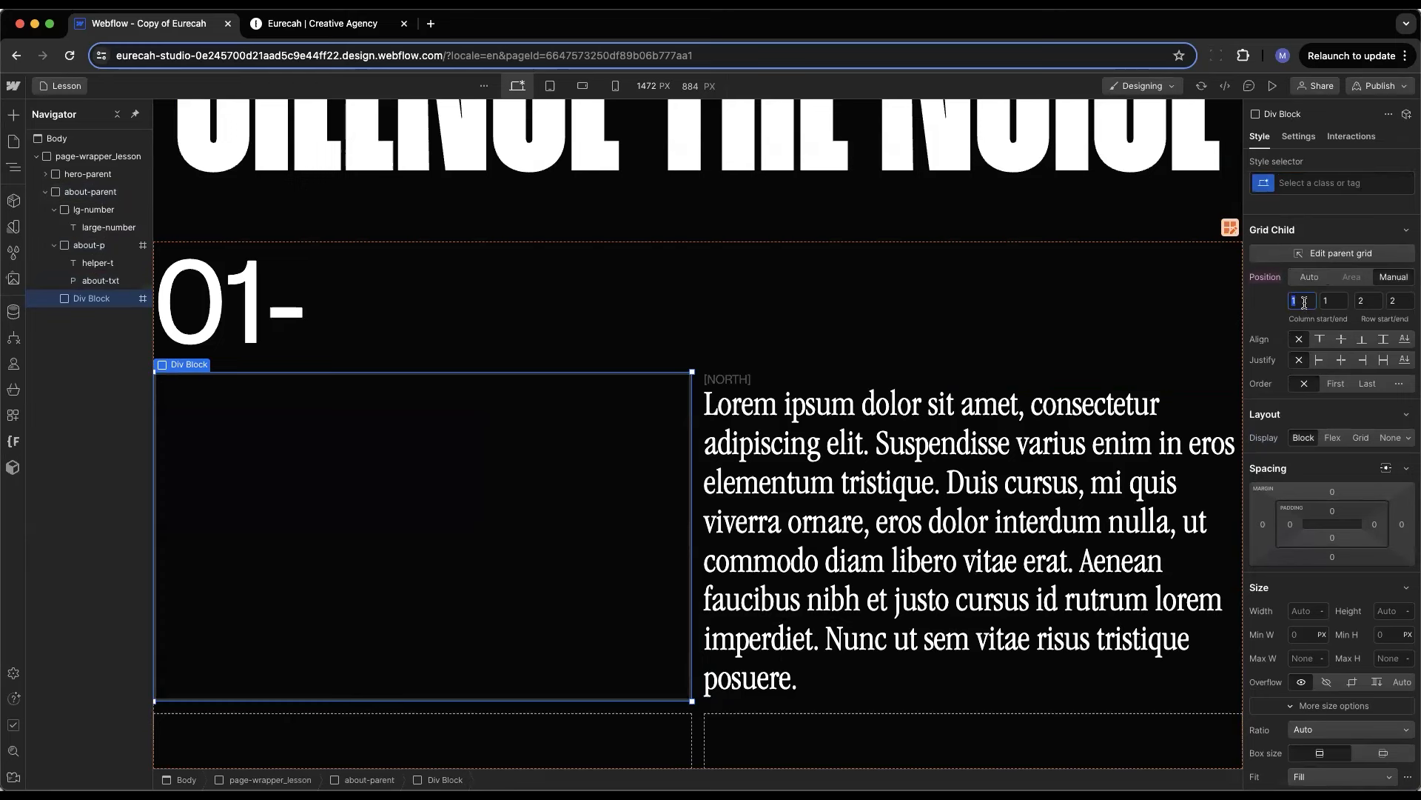
{"action": "left_click", "coordinate": [1323, 302]}
{"action": "left_click", "coordinate": [1364, 302]}
{"action": "type", "text": "3"}
{"action": "key", "text": "Tab"}
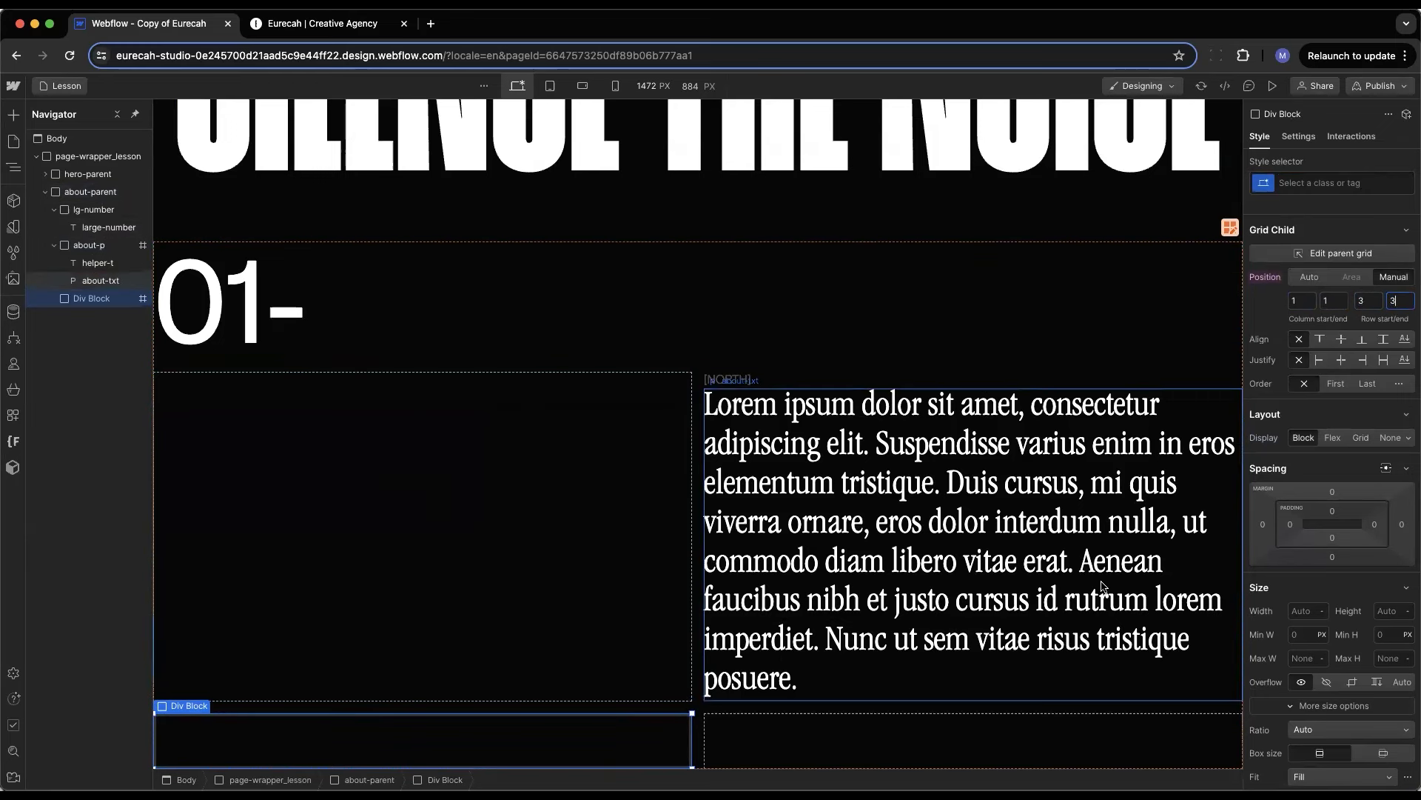
Give the new div block the class slider-p
{"action": "key", "text": "super+Return"}
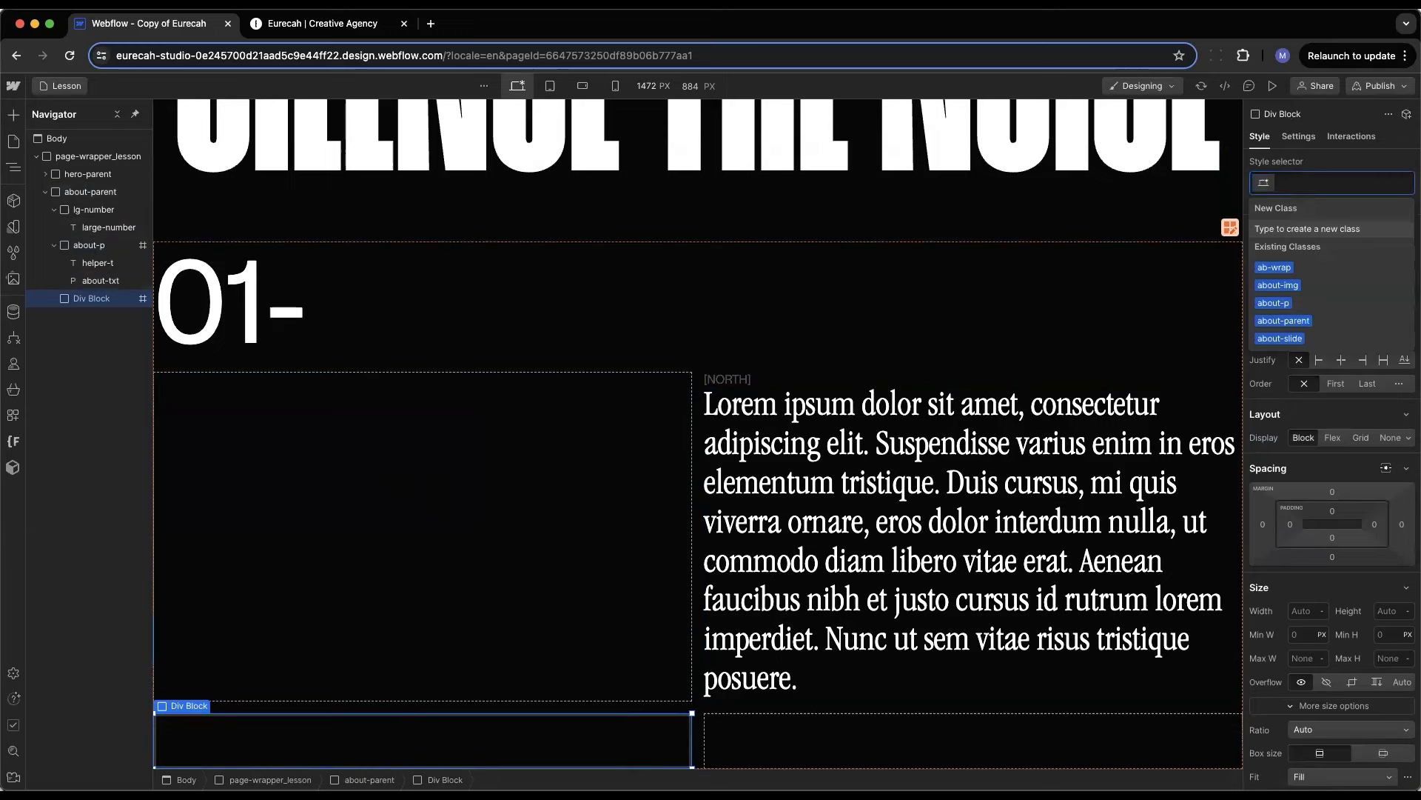
{"action": "type", "text": "slider-p"}
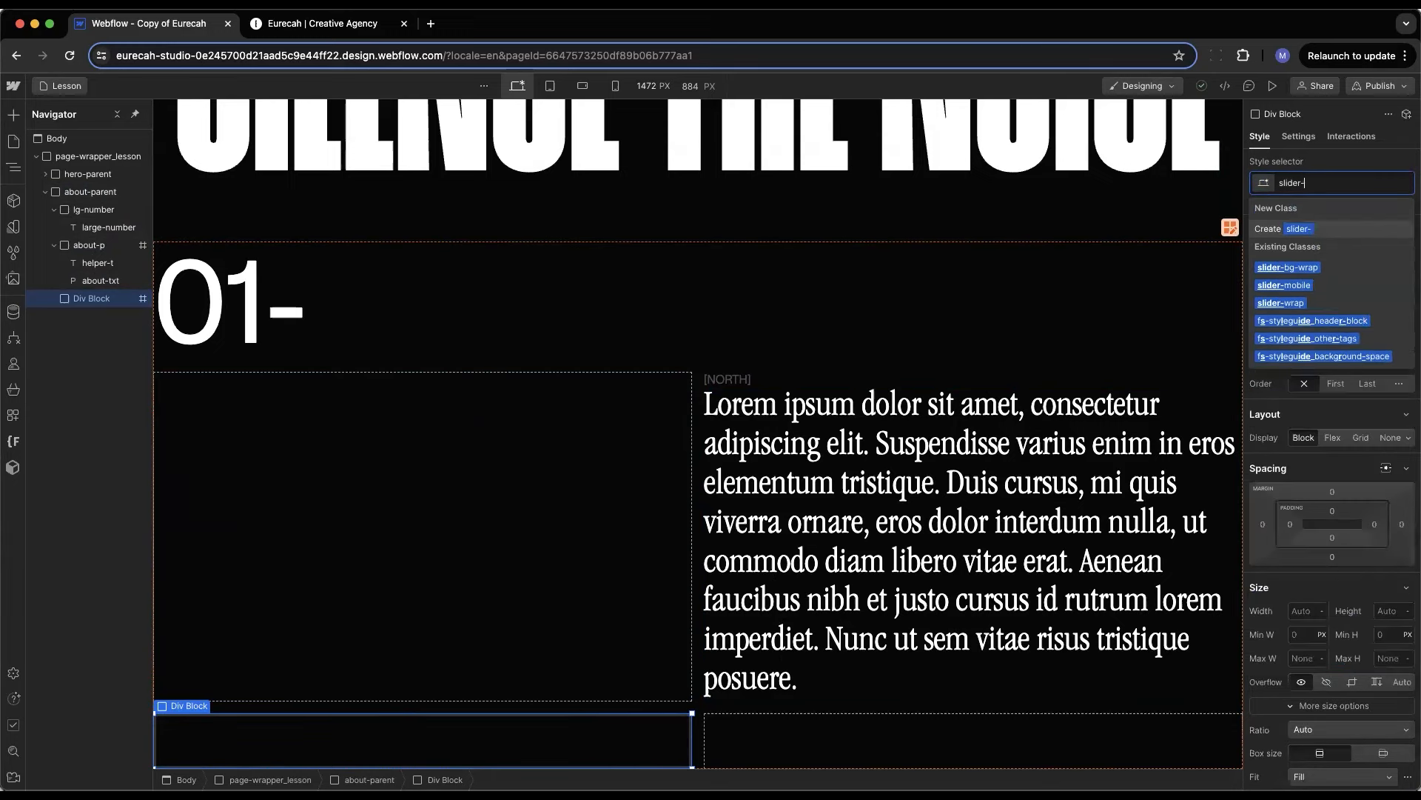
{"action": "key", "text": "Return"}
Insert an image inside slider-p and use the ERA-homepage portrait from the assets as its source
{"action": "key", "text": "super+k"}
{"action": "type", "text": "image"}
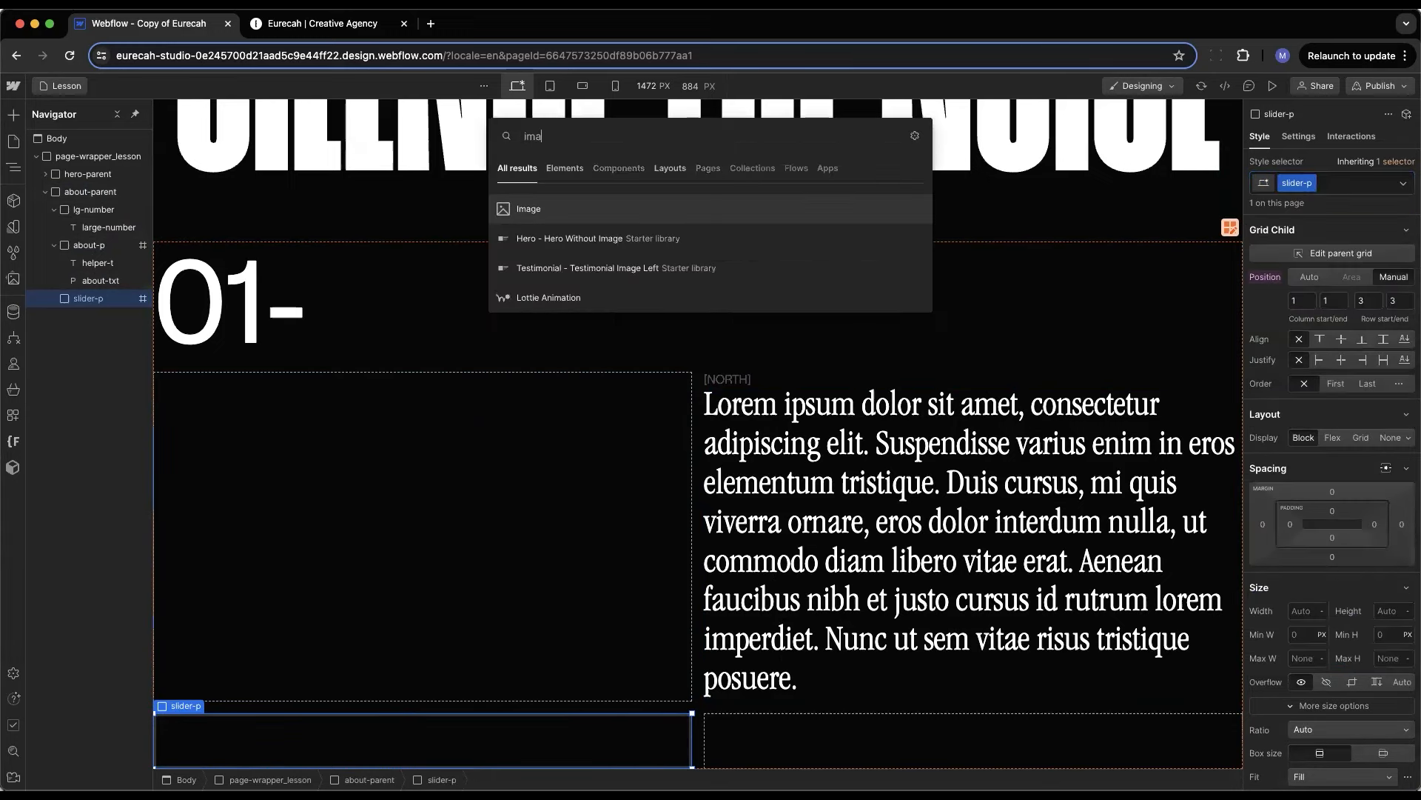
{"action": "key", "text": "Return"}
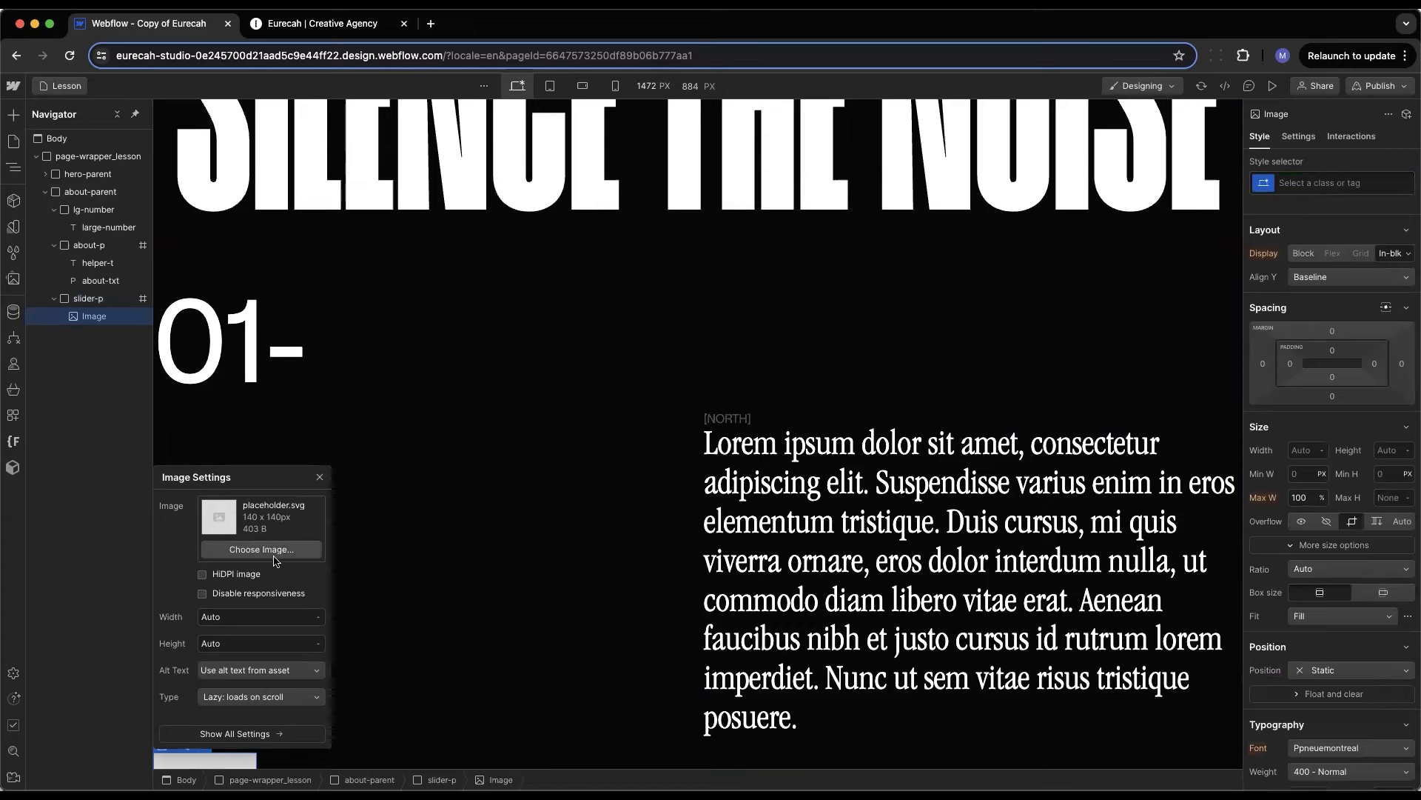
{"action": "left_click", "coordinate": [276, 555]}
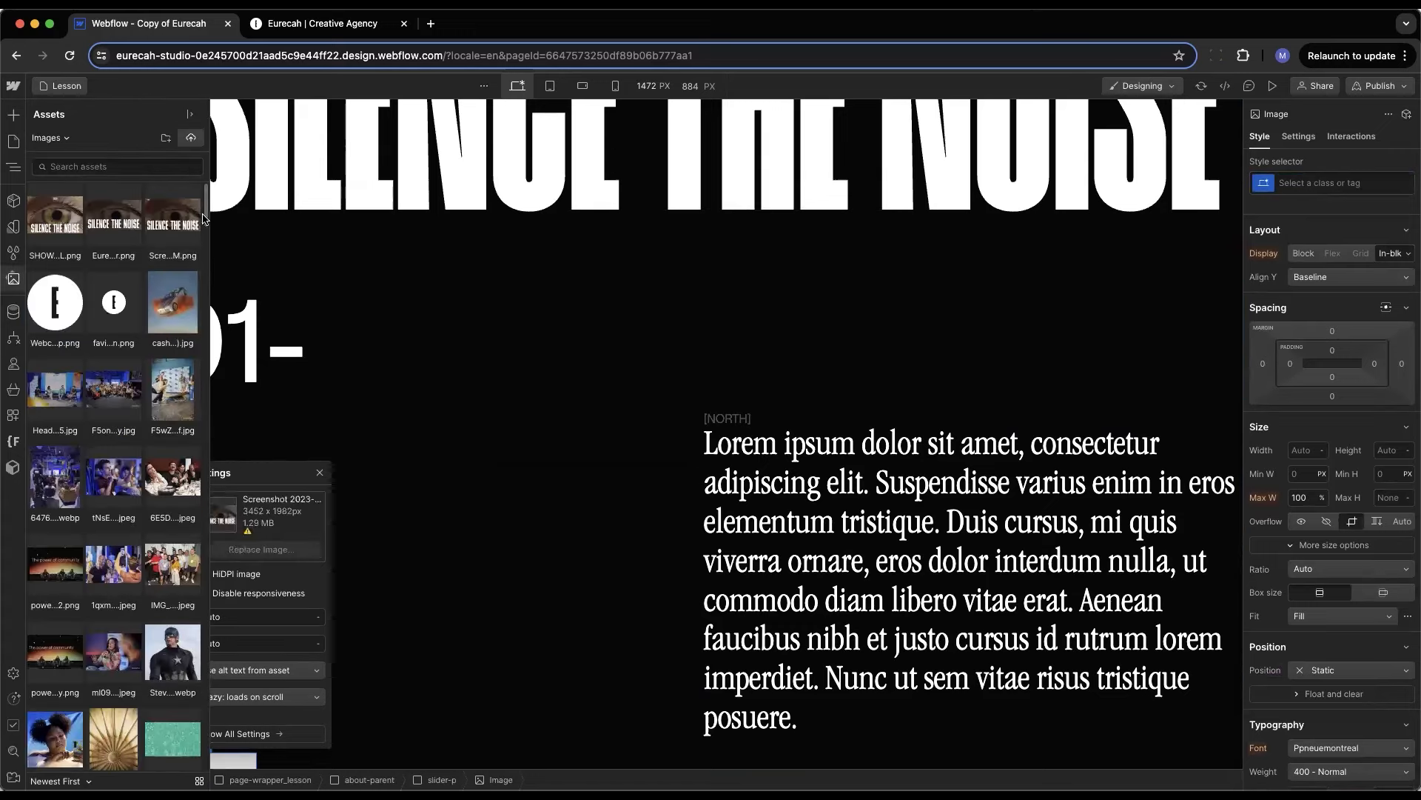
{"action": "scroll", "coordinate": [209, 250], "scroll_direction": "down", "scroll_amount": 5}
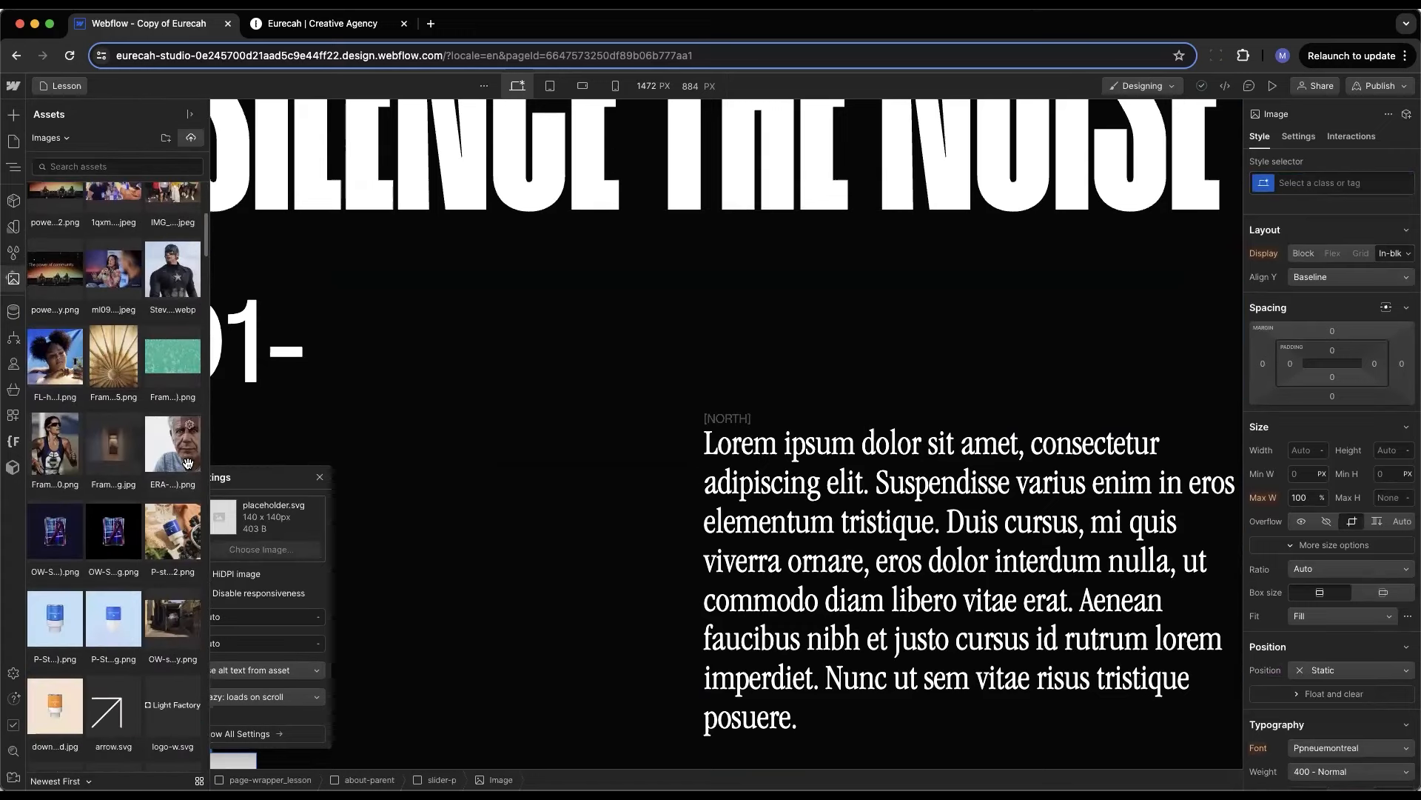
{"action": "left_click", "coordinate": [172, 472]}
{"action": "scroll", "coordinate": [572, 502], "scroll_direction": "down", "scroll_amount": 6}
{"action": "scroll", "coordinate": [572, 502], "scroll_direction": "down", "scroll_amount": 1}
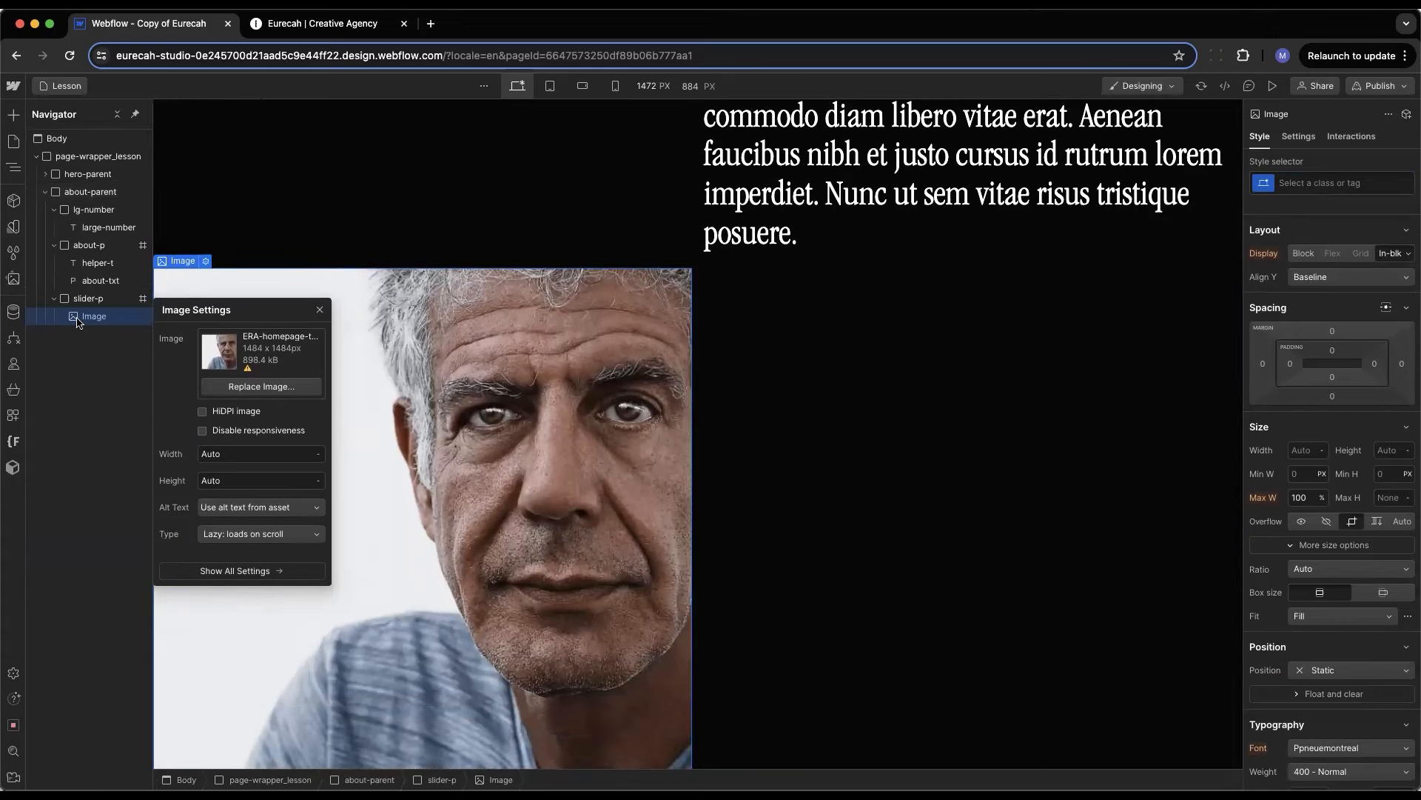
Set slider-p's width to 20 rem and its height to 100%
{"action": "left_click", "coordinate": [93, 298]}
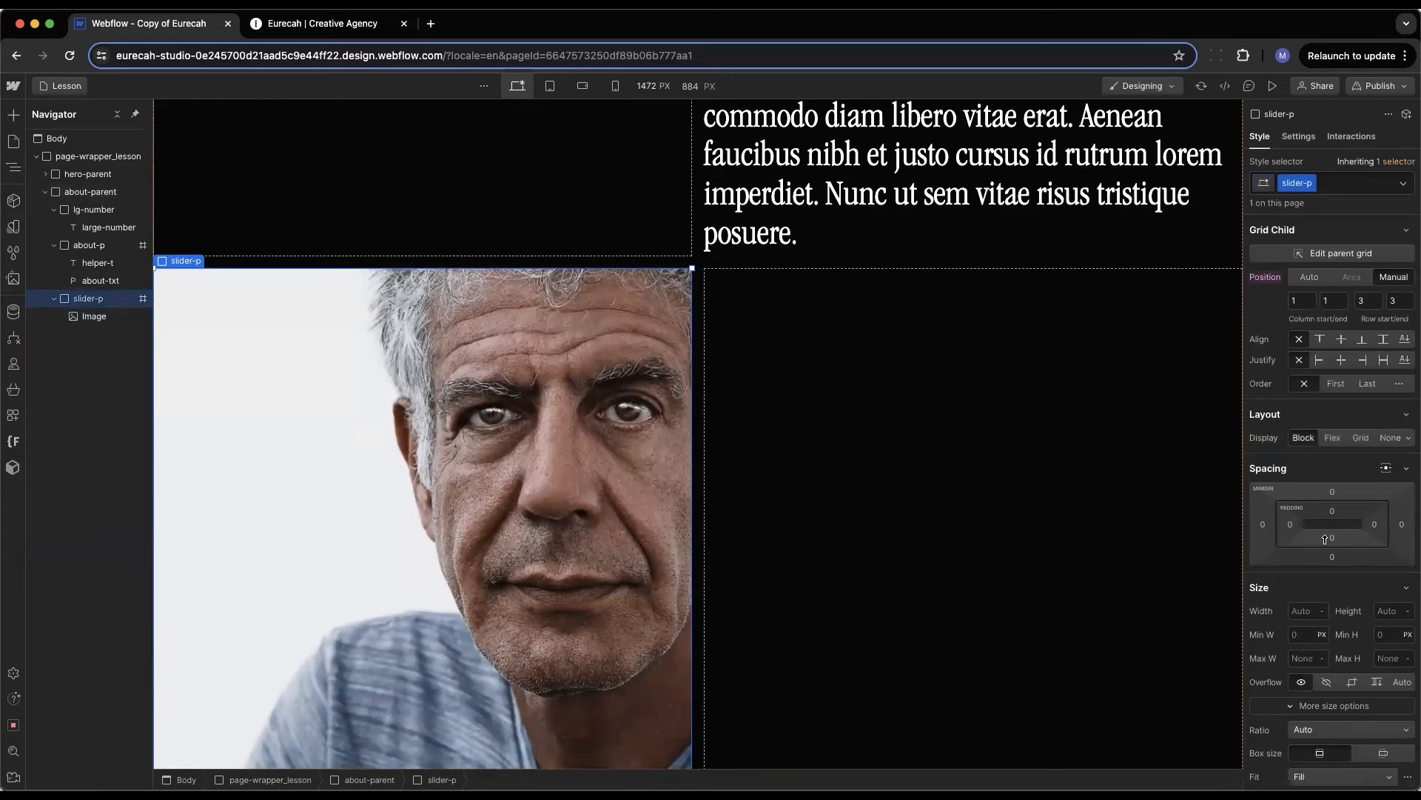
{"action": "scroll", "coordinate": [1332, 542], "scroll_direction": "down", "scroll_amount": 3}
{"action": "left_click", "coordinate": [1301, 463]}
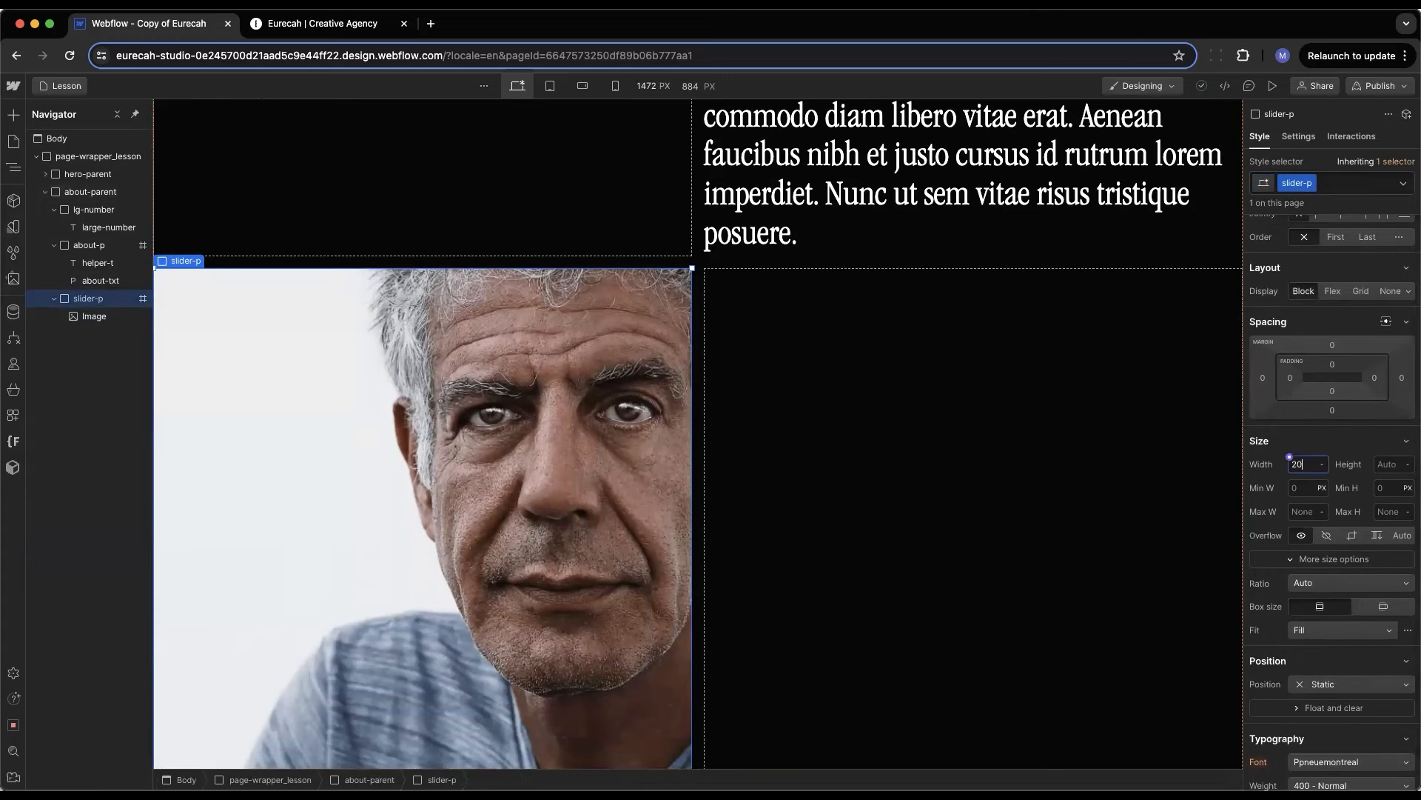
{"action": "key", "text": "Tab"}
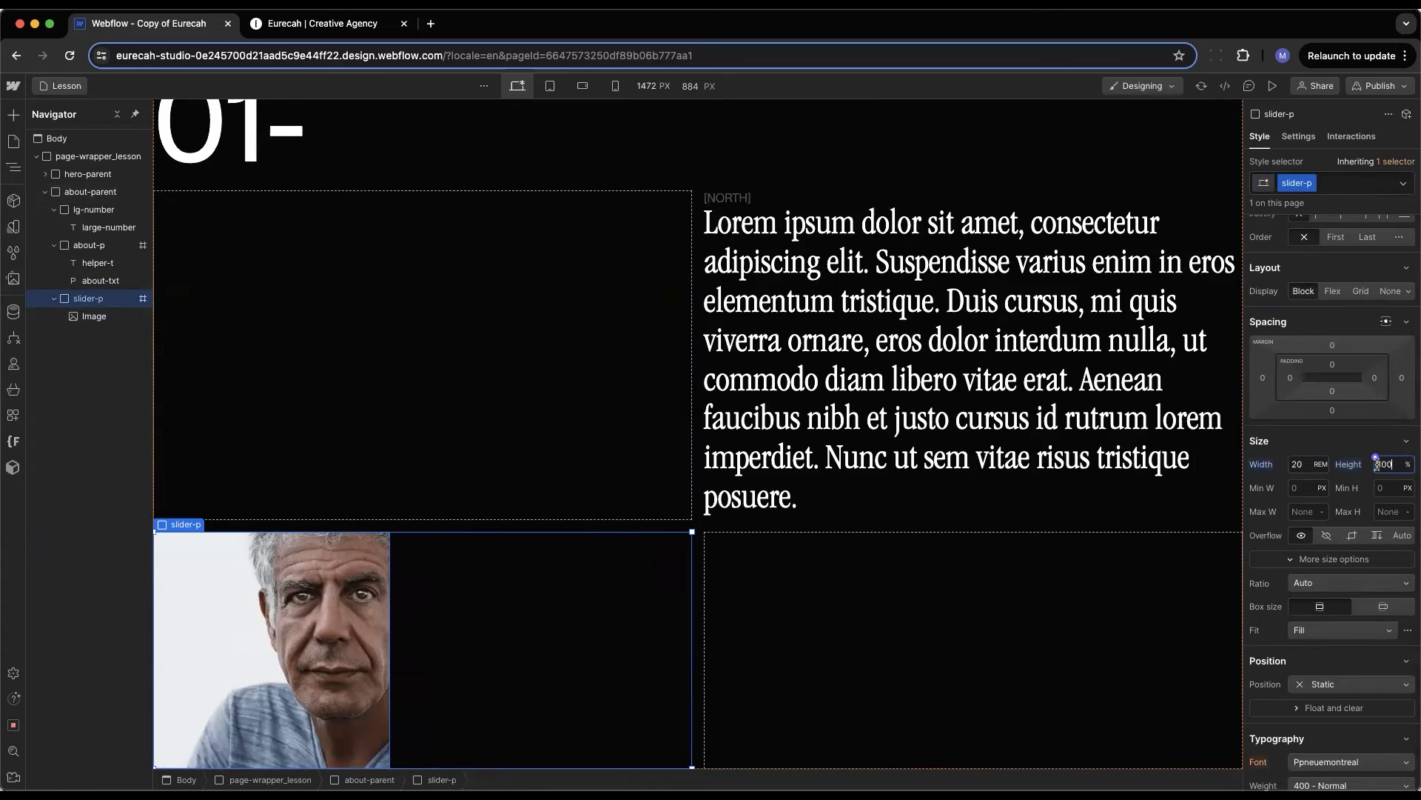
Justify slider-p to the start of its grid cell and compare the layout with eurecah.com
{"action": "scroll", "coordinate": [1381, 468], "scroll_direction": "up", "scroll_amount": 2}
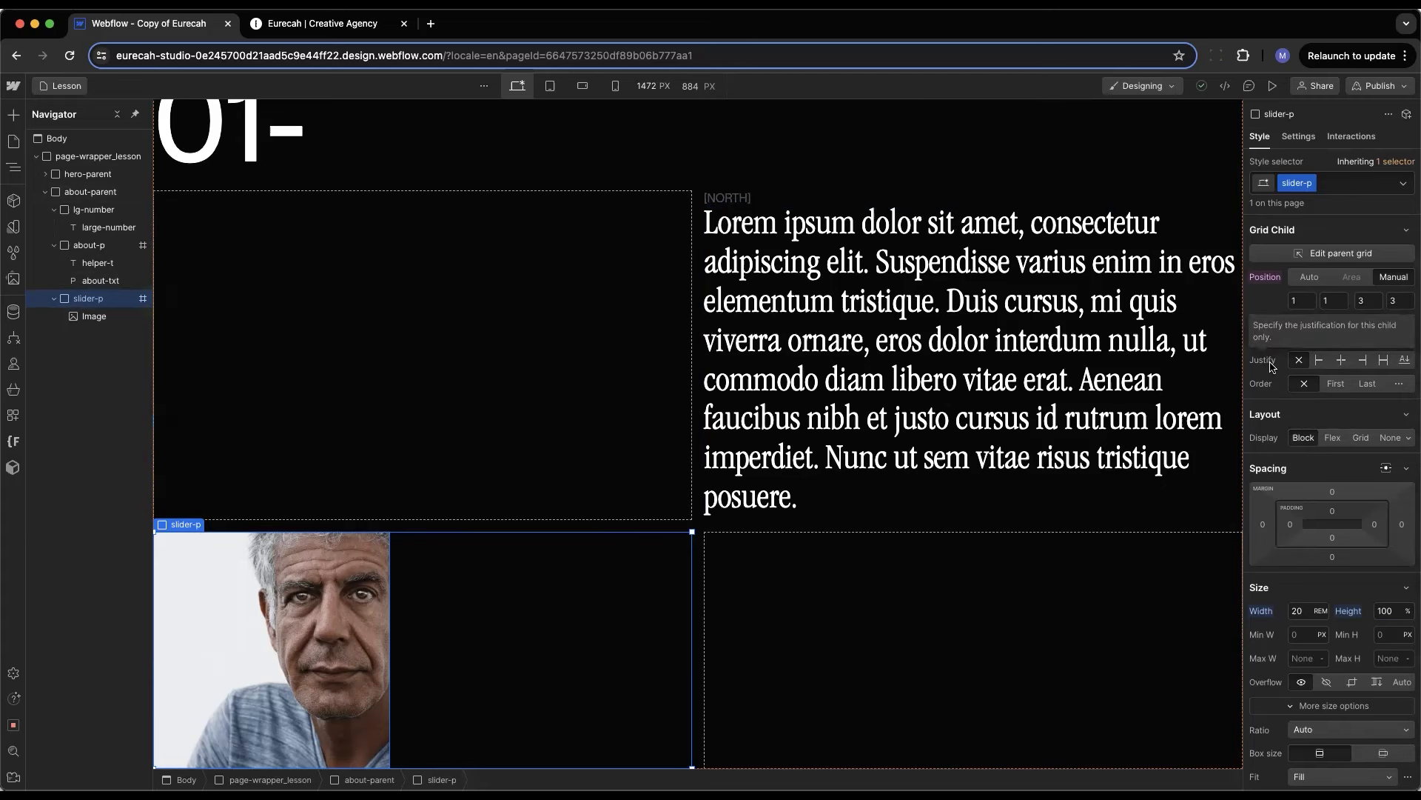
{"action": "left_click", "coordinate": [1362, 360]}
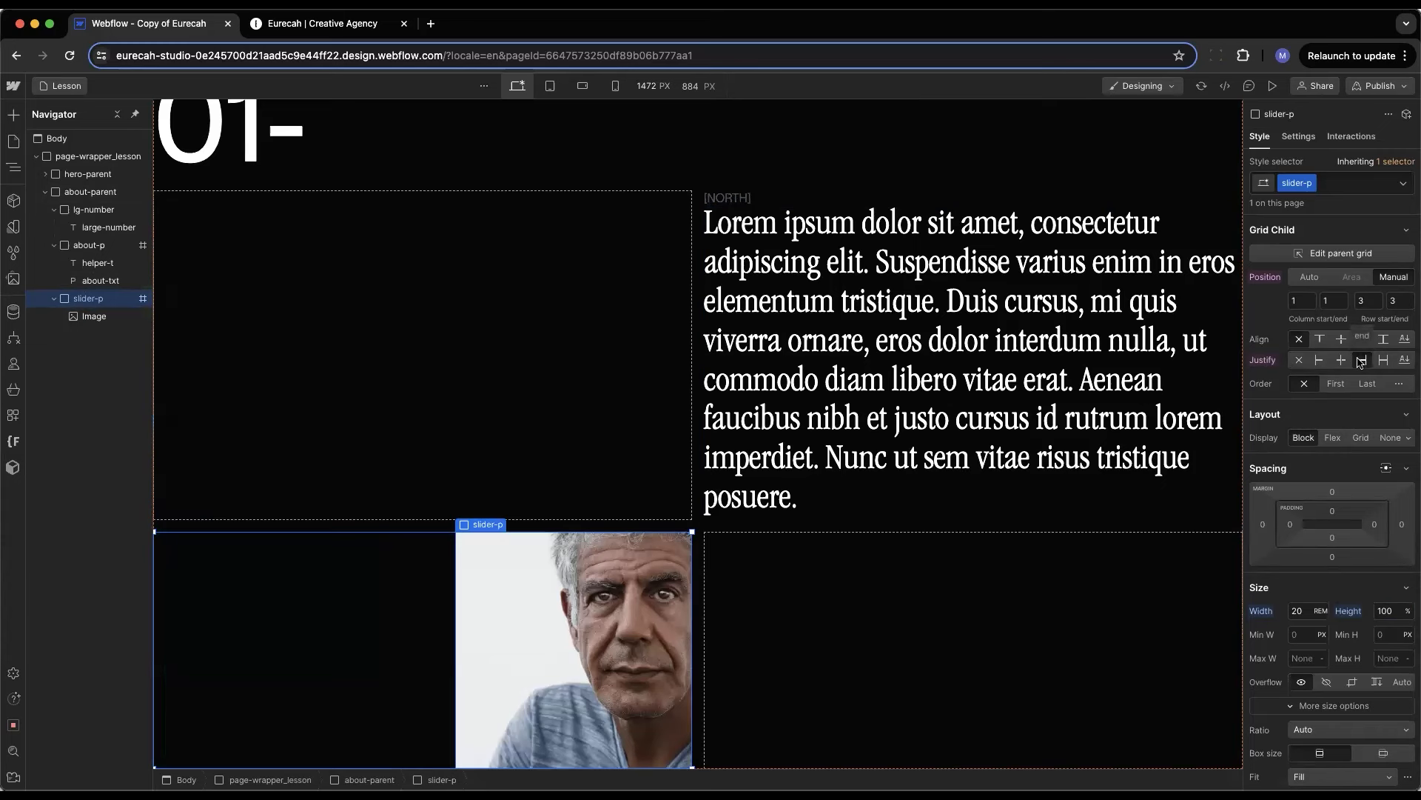
{"action": "left_click", "coordinate": [1319, 360]}
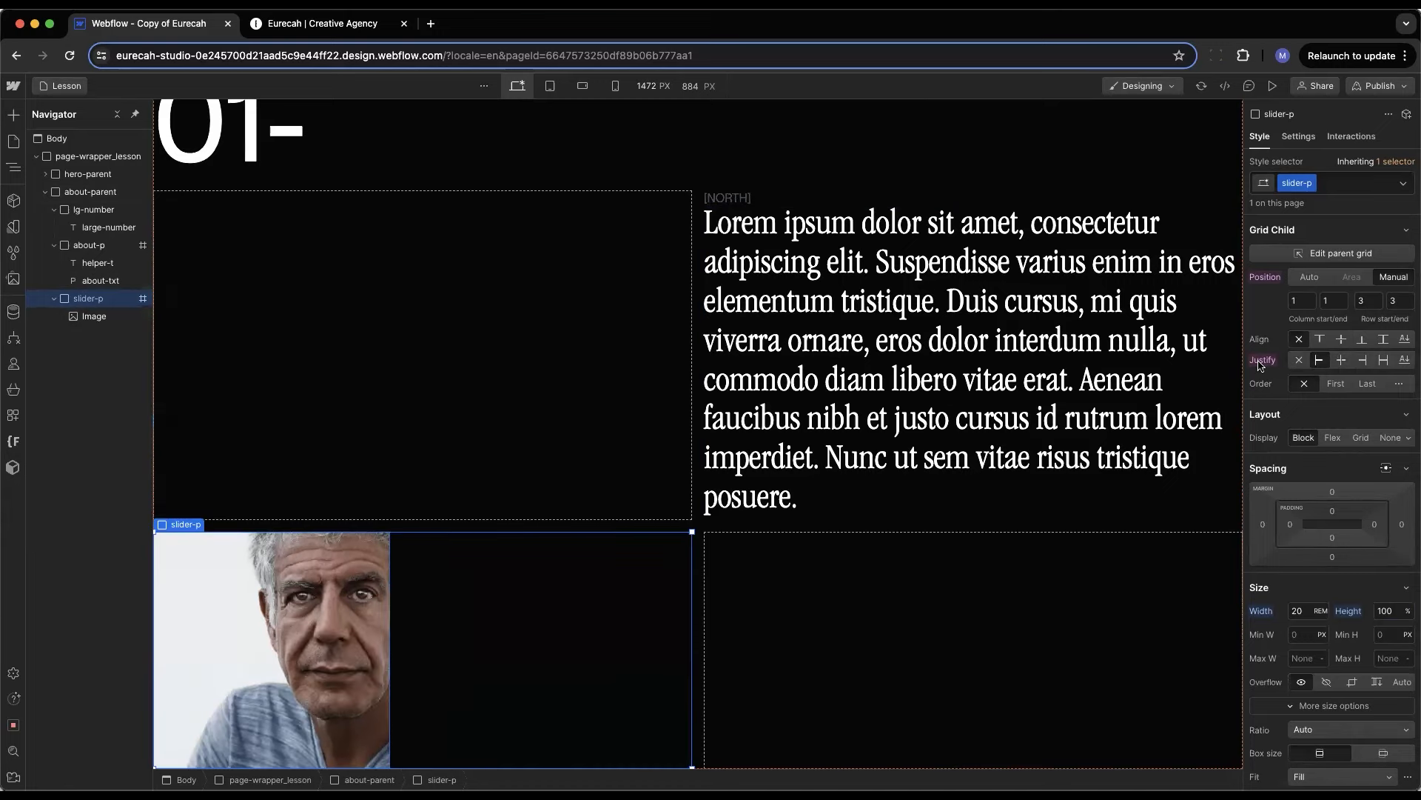
{"action": "scroll", "coordinate": [393, 454], "scroll_direction": "up", "scroll_amount": 3}
{"action": "scroll", "coordinate": [393, 454], "scroll_direction": "down", "scroll_amount": 2}
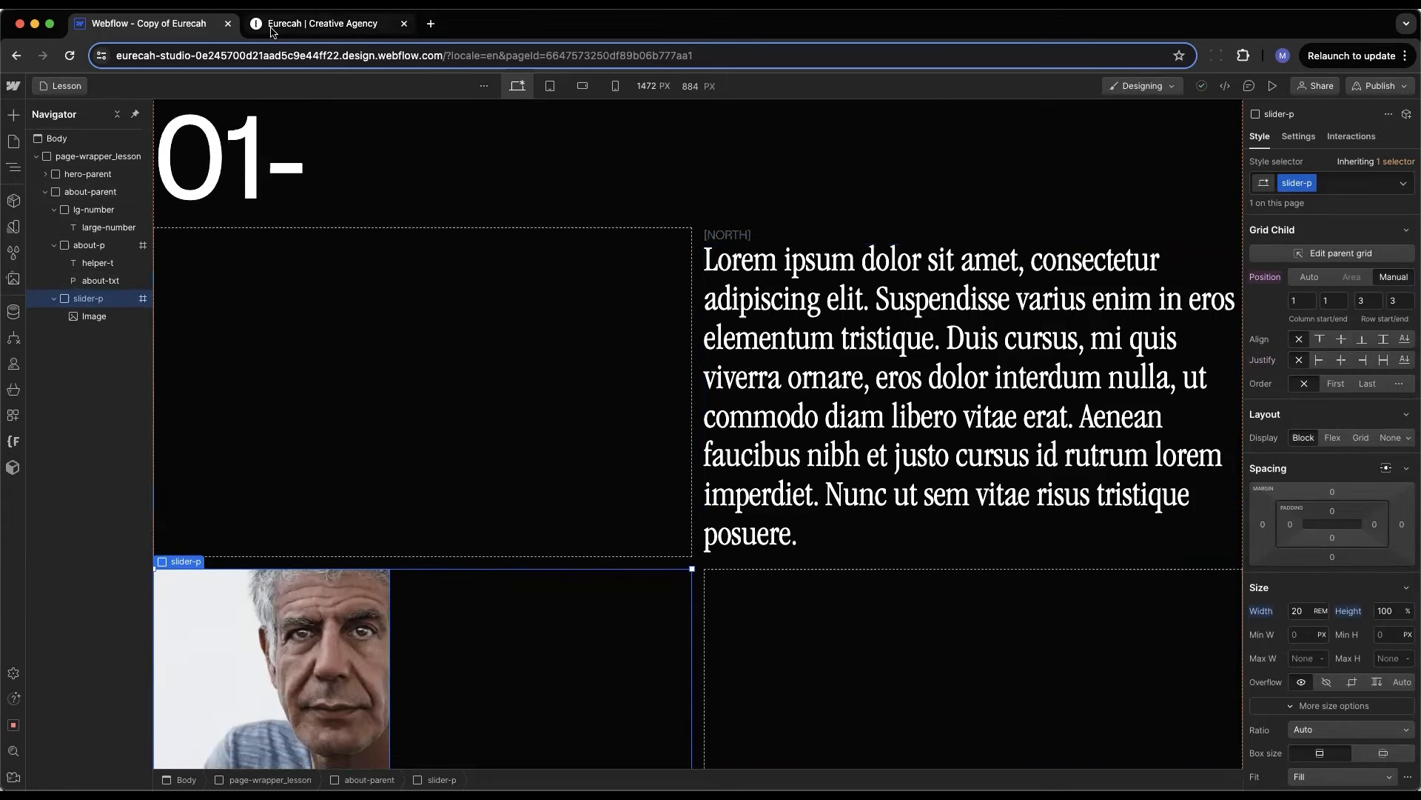
{"action": "left_click", "coordinate": [272, 24]}
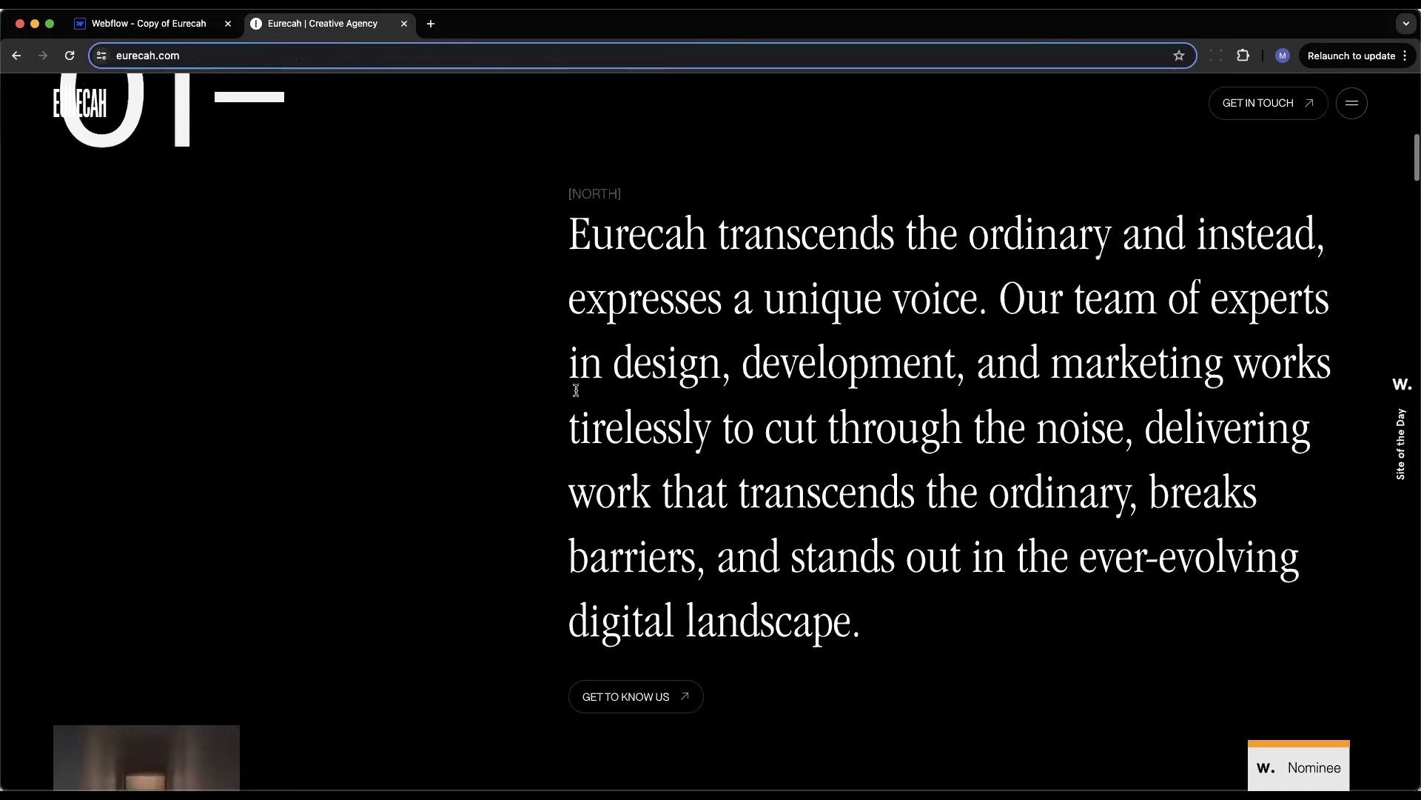
{"action": "left_click", "coordinate": [162, 18]}
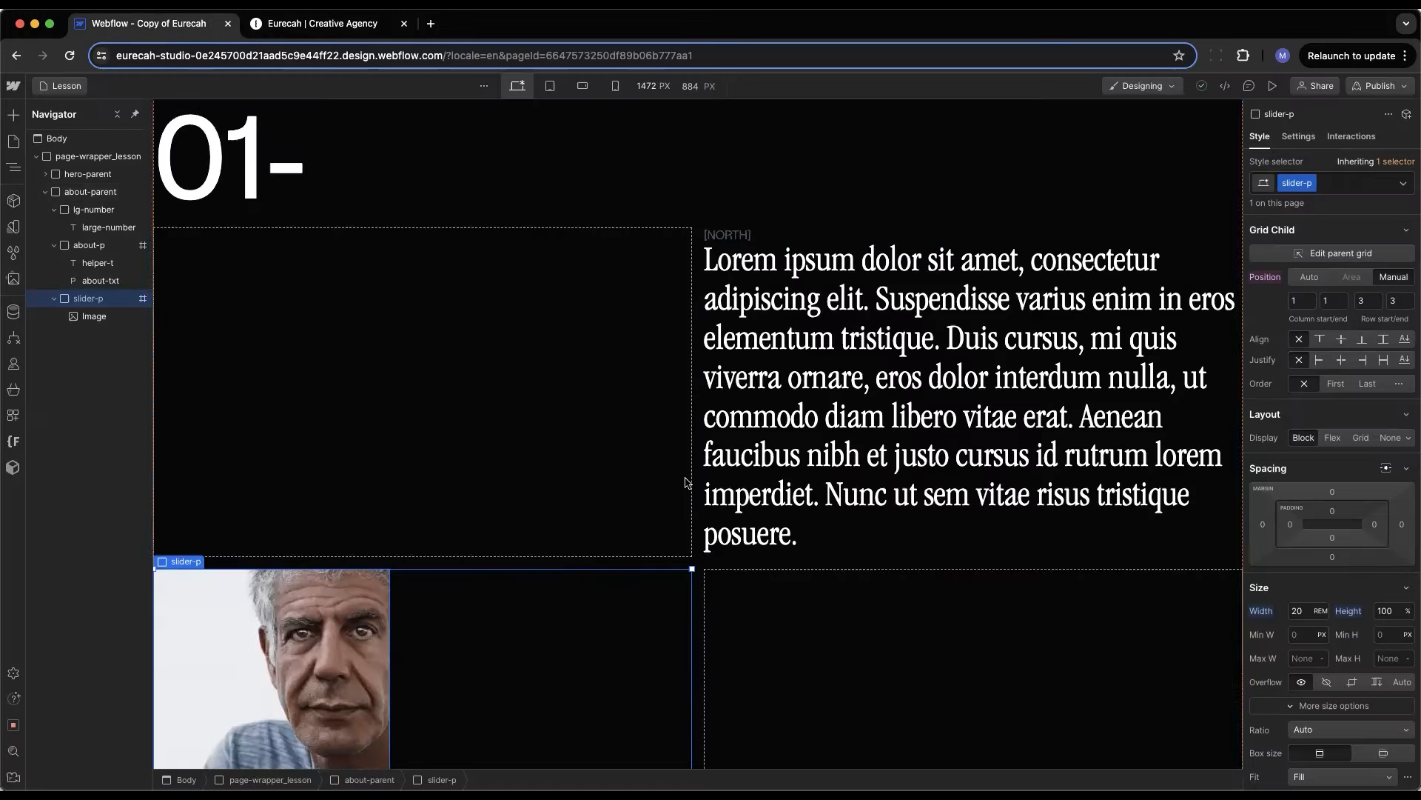
Make about-p a vertical flex layout with a 2 rem gap between its children
{"action": "left_click", "coordinate": [852, 538]}
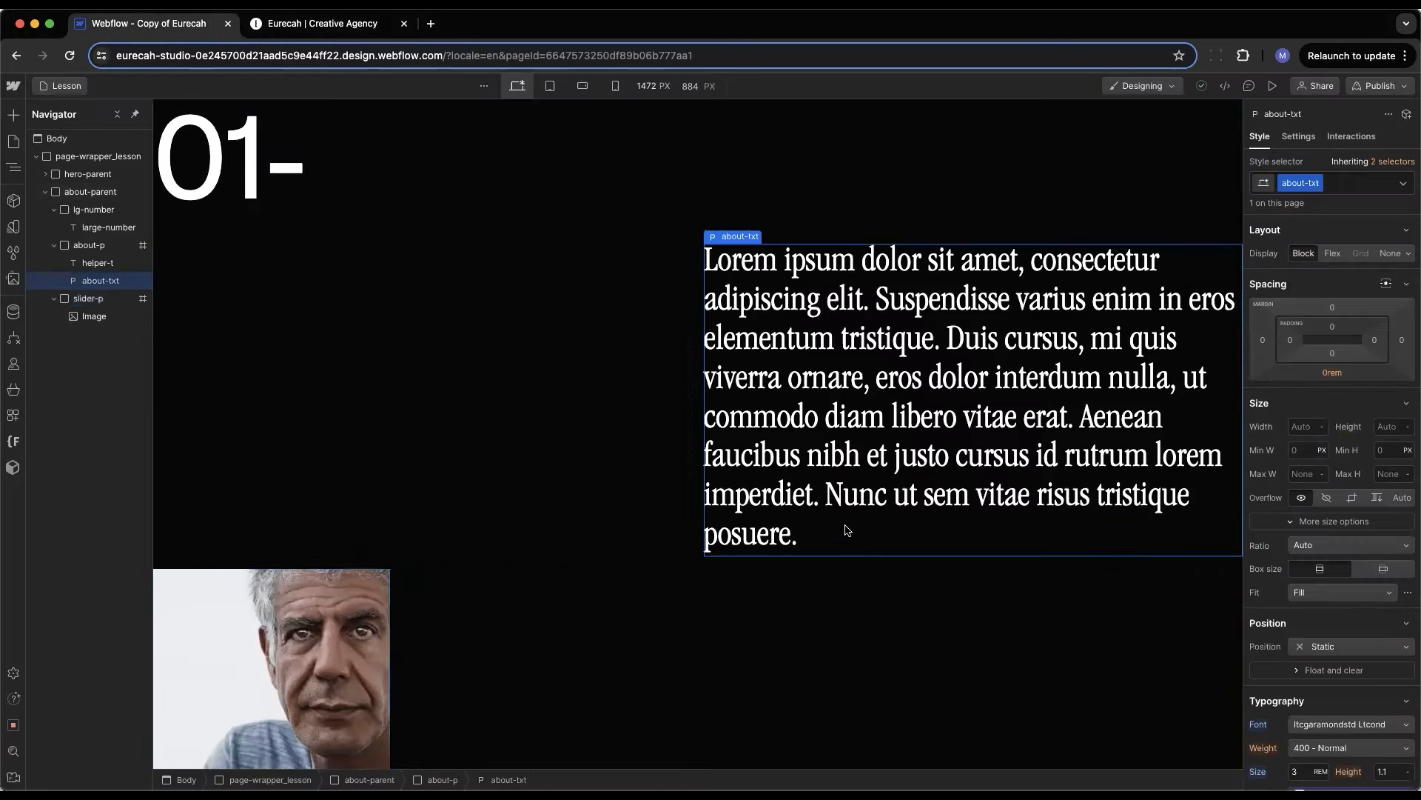
{"action": "left_click", "coordinate": [737, 222]}
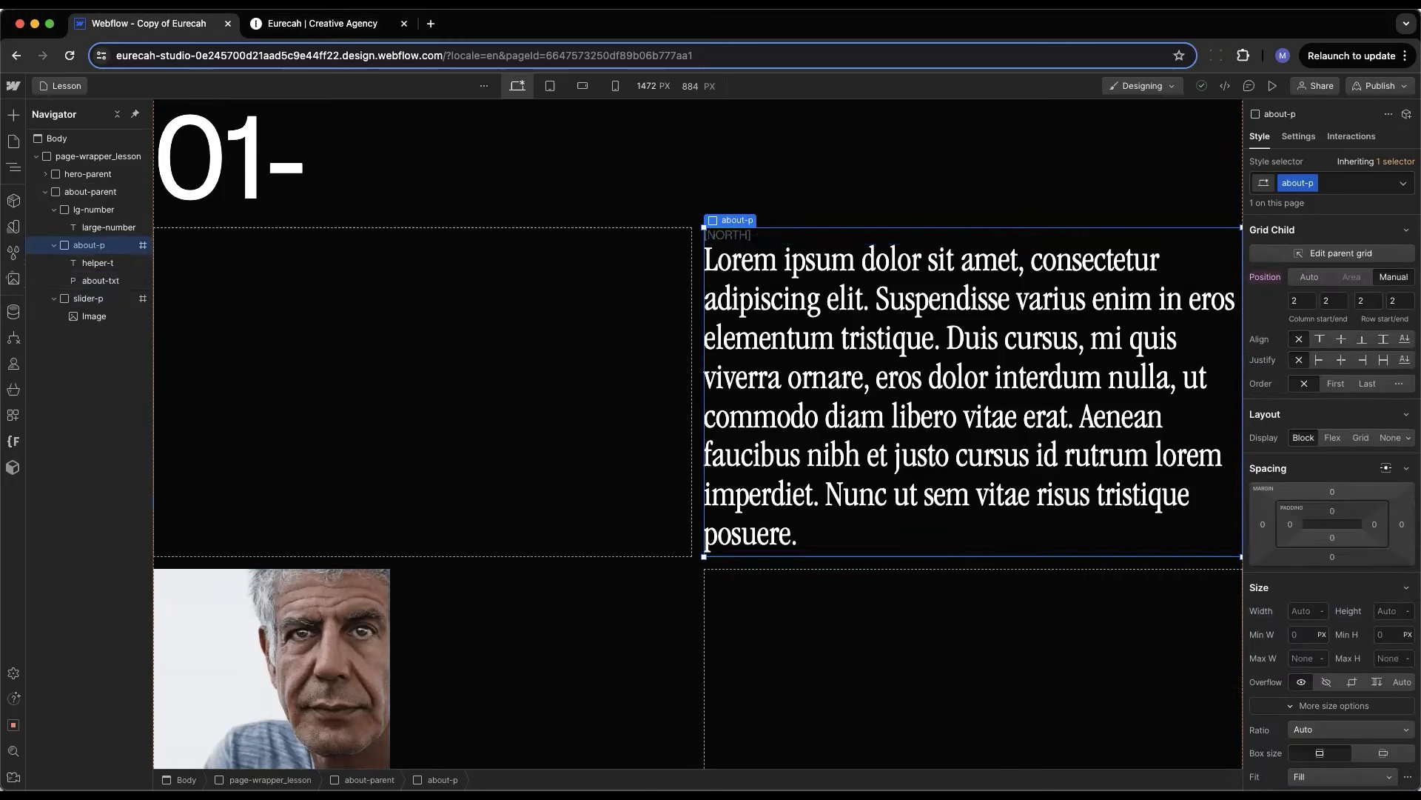
{"action": "left_click", "coordinate": [1331, 437]}
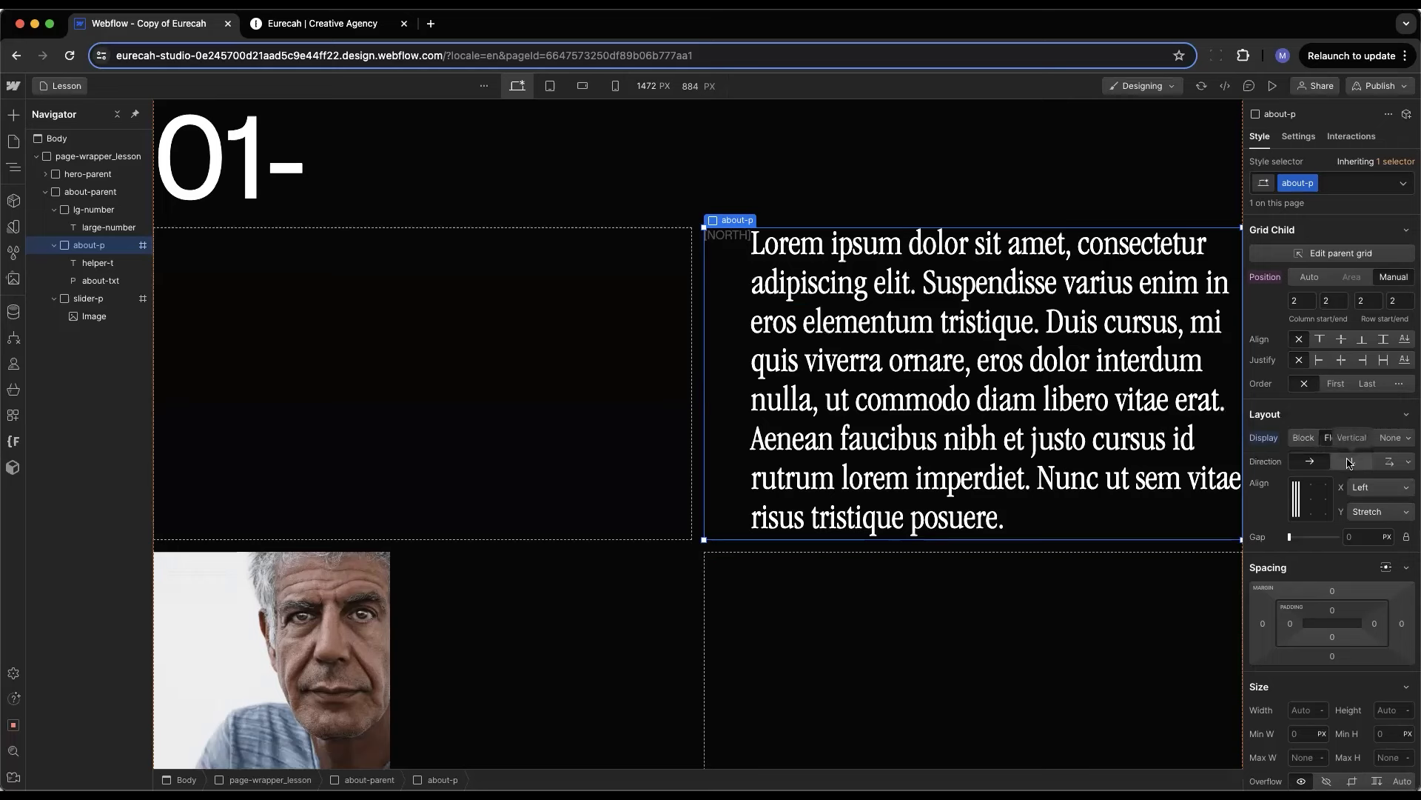
{"action": "left_click", "coordinate": [1349, 461]}
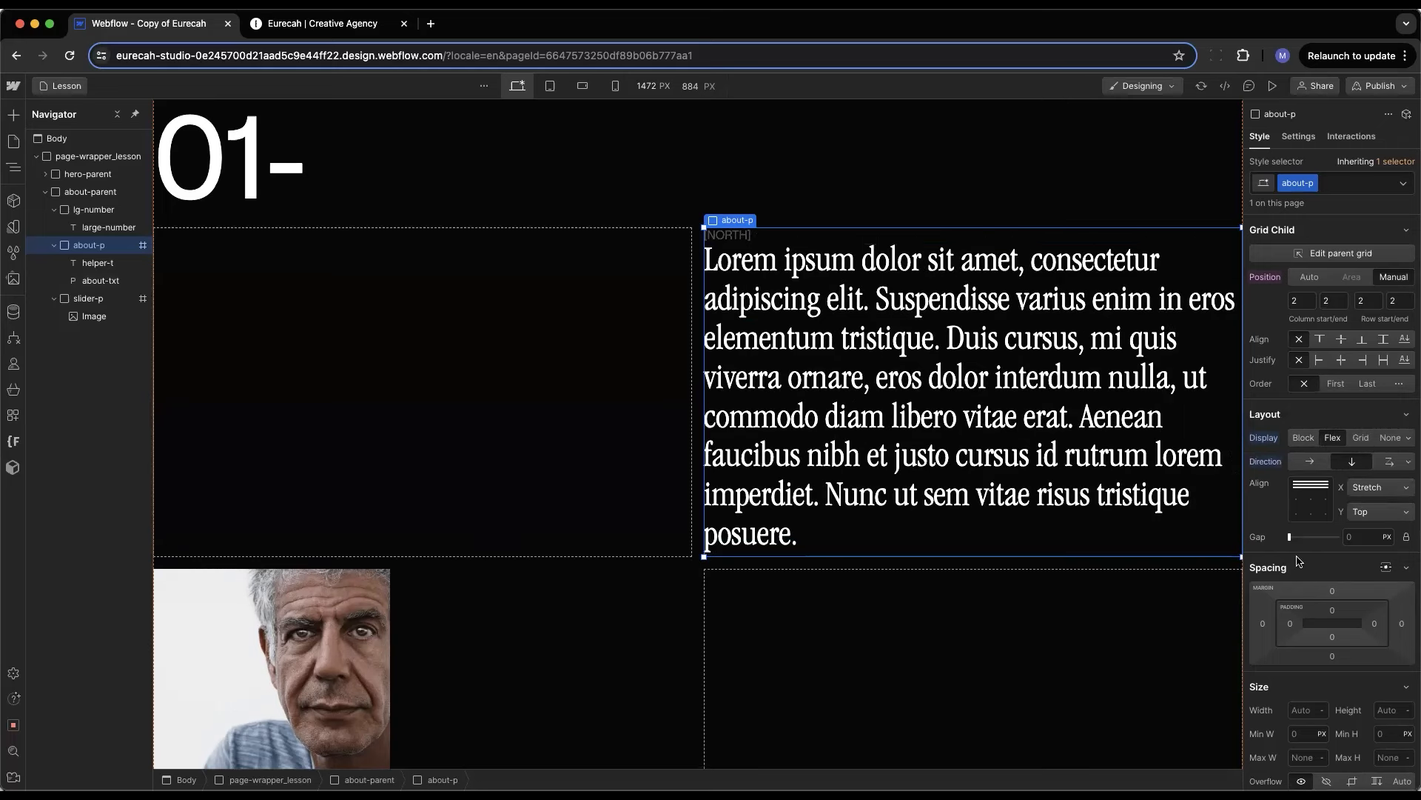
{"action": "left_click", "coordinate": [1352, 539]}
{"action": "type", "text": "2rem"}
{"action": "key", "text": "Return"}
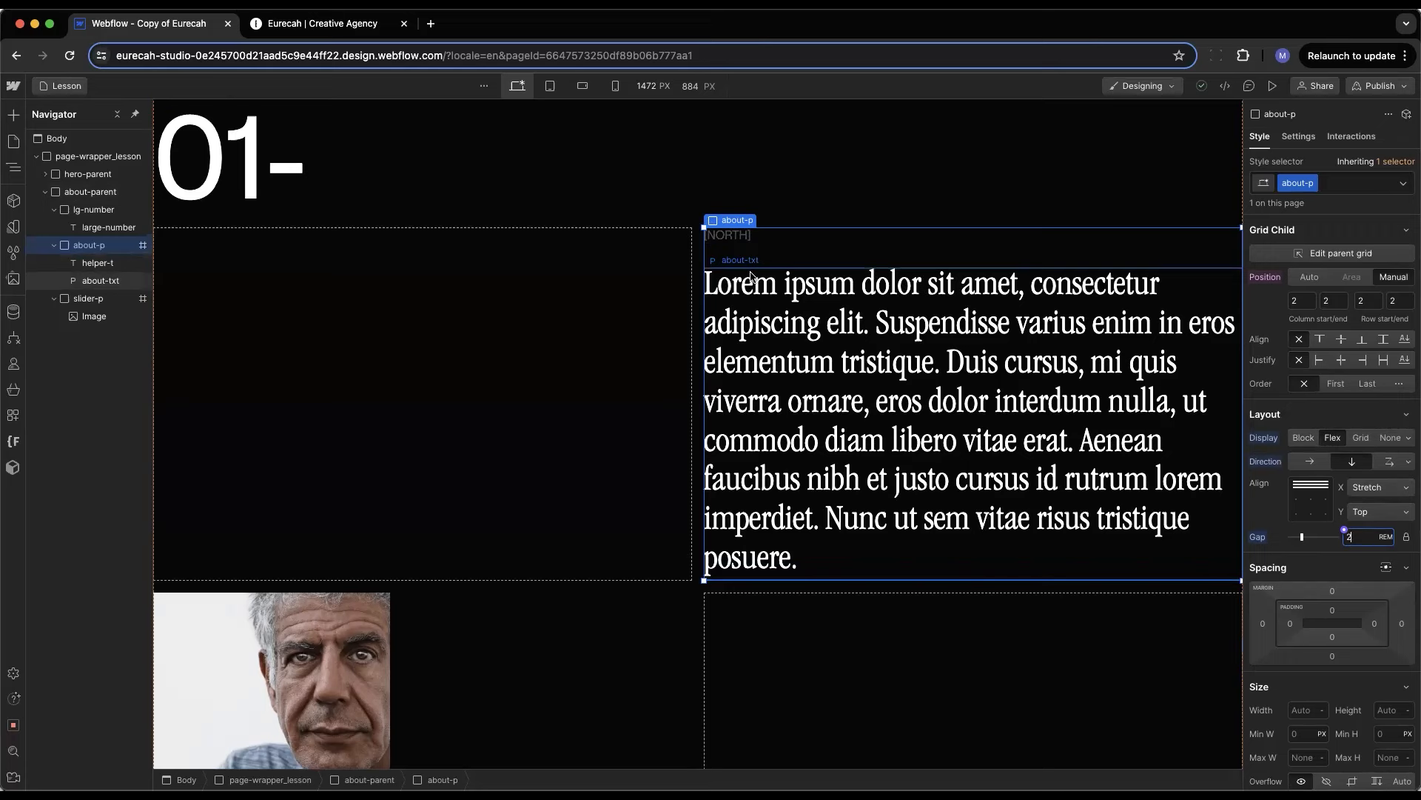
Insert a Link Block inside about-p below the about-txt paragraph, keeping its default link settings
{"action": "key", "text": "super+e"}
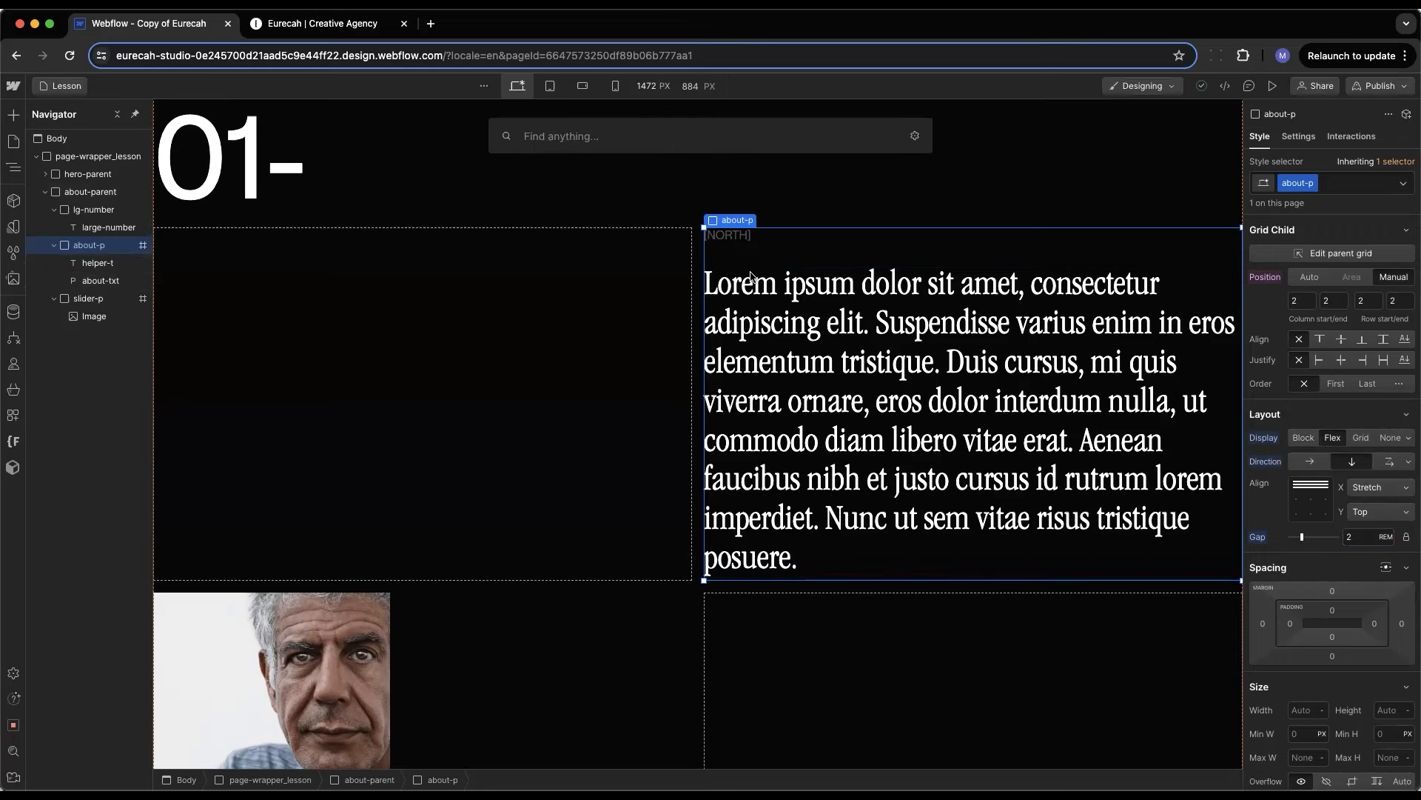
{"action": "type", "text": "link"}
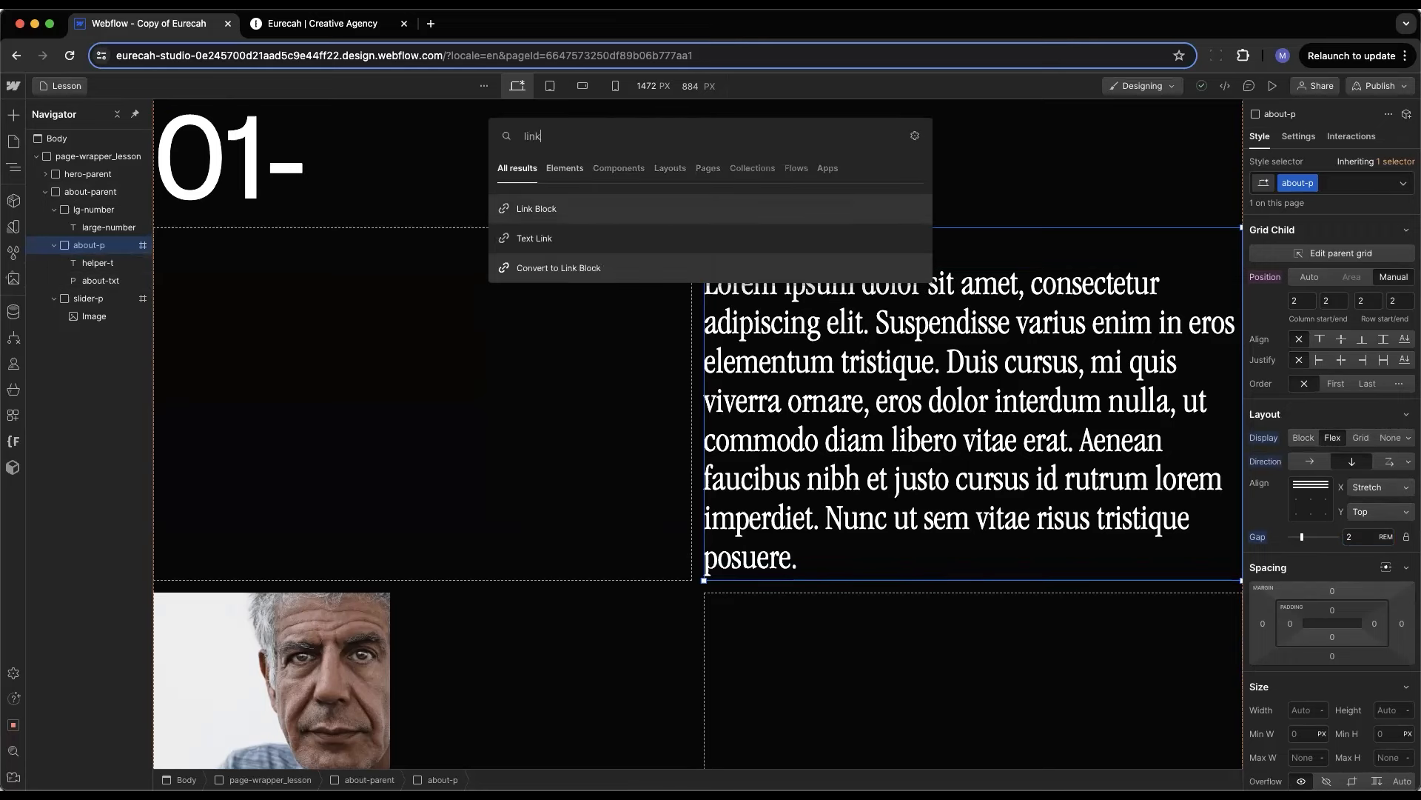
{"action": "key", "text": "Return"}
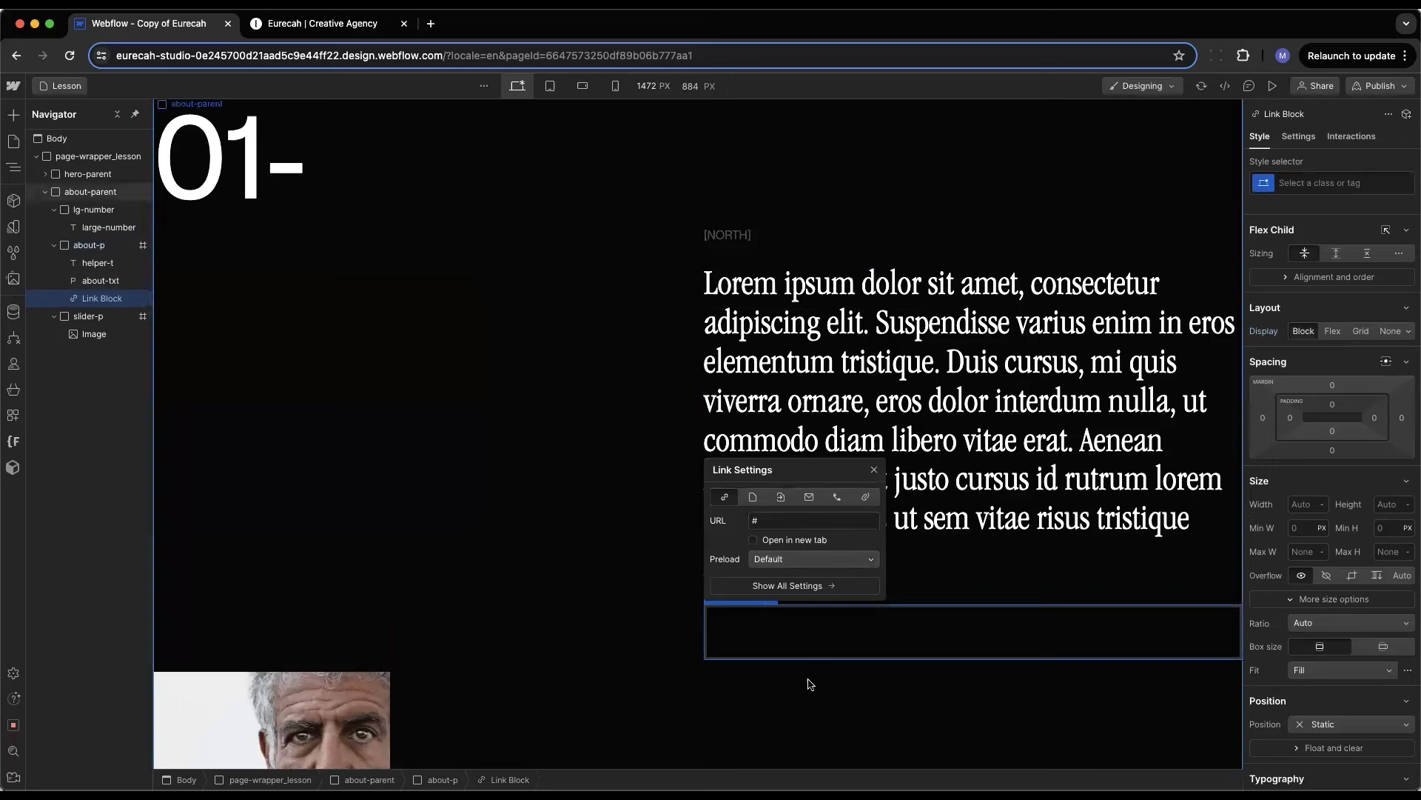
{"action": "key", "text": "Escape"}
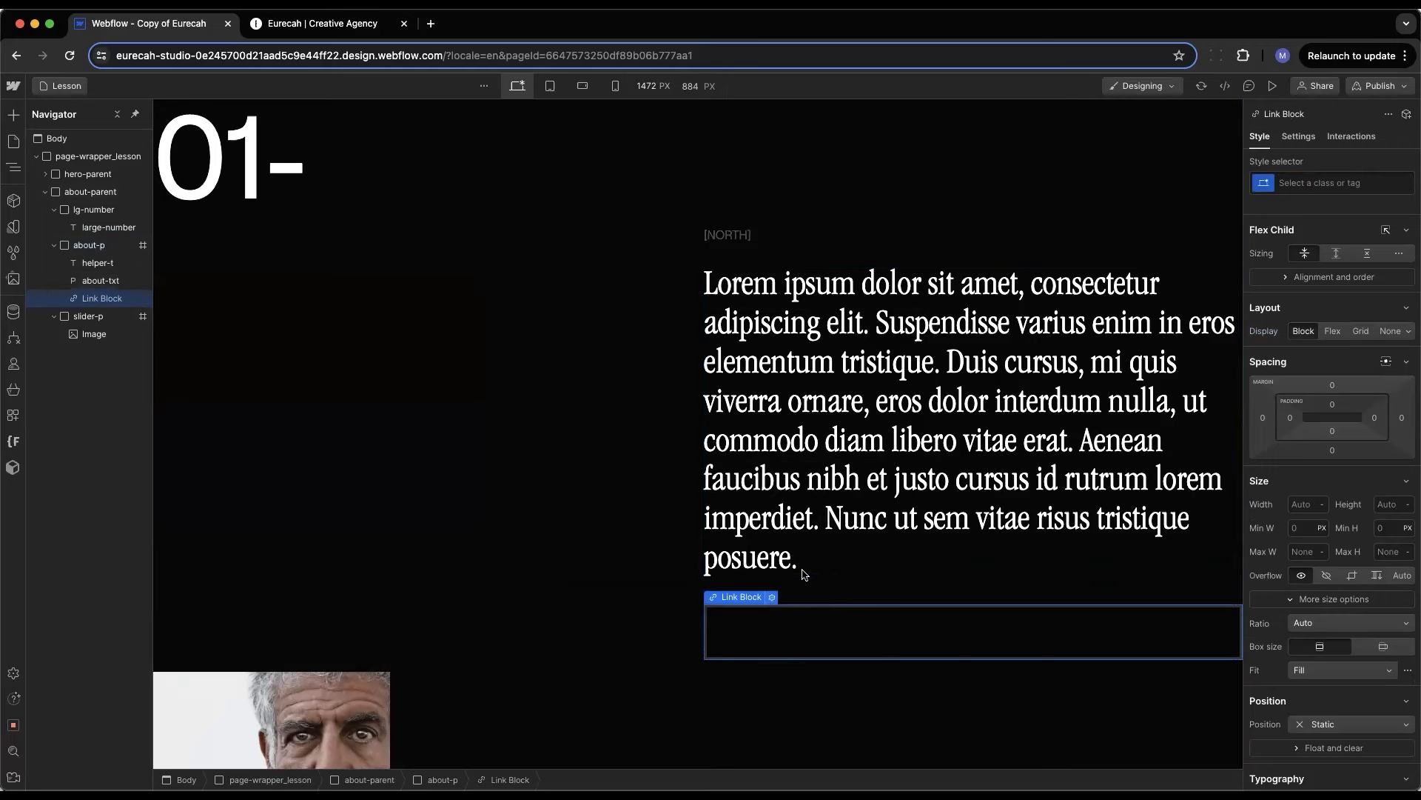
Give the new link block the class btn-lesson
{"action": "key", "text": "super+Return"}
{"action": "type", "text": "btn"}
{"action": "key", "text": "BackSpace"}
{"action": "type", "text": "n-lesson"}
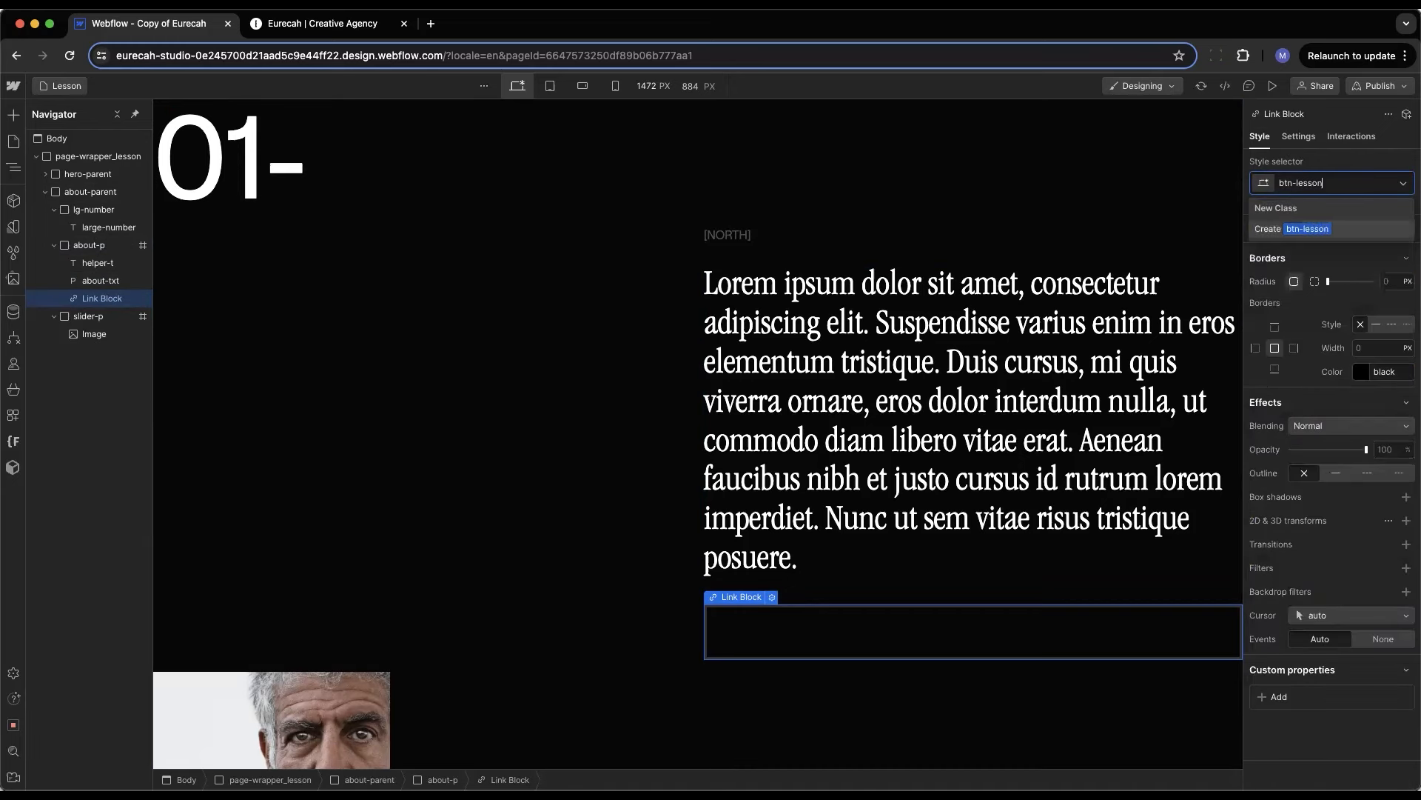
{"action": "key", "text": "Return"}
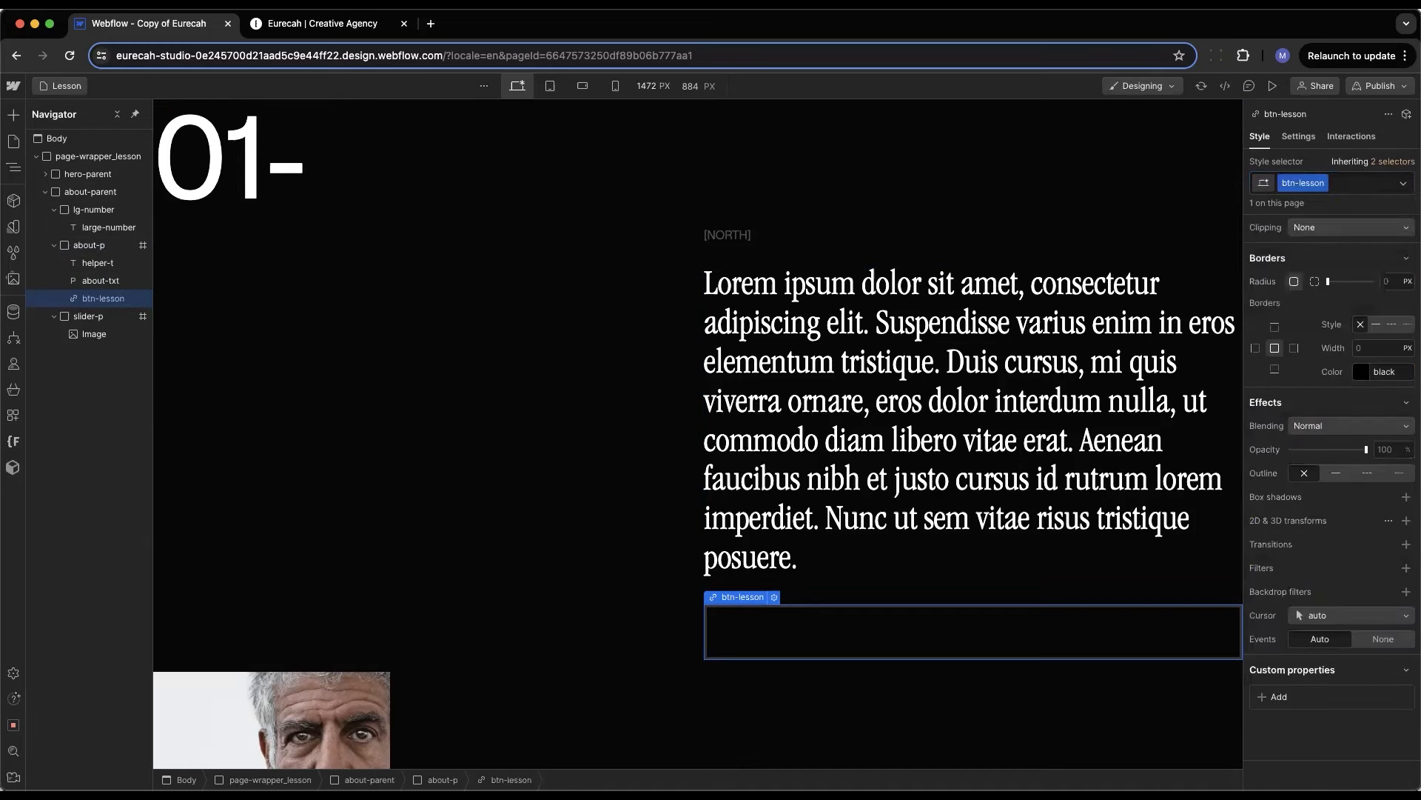
Insert a Text Block inside btn-lesson and replace its placeholder text with "learn more"
{"action": "key", "text": "super+k"}
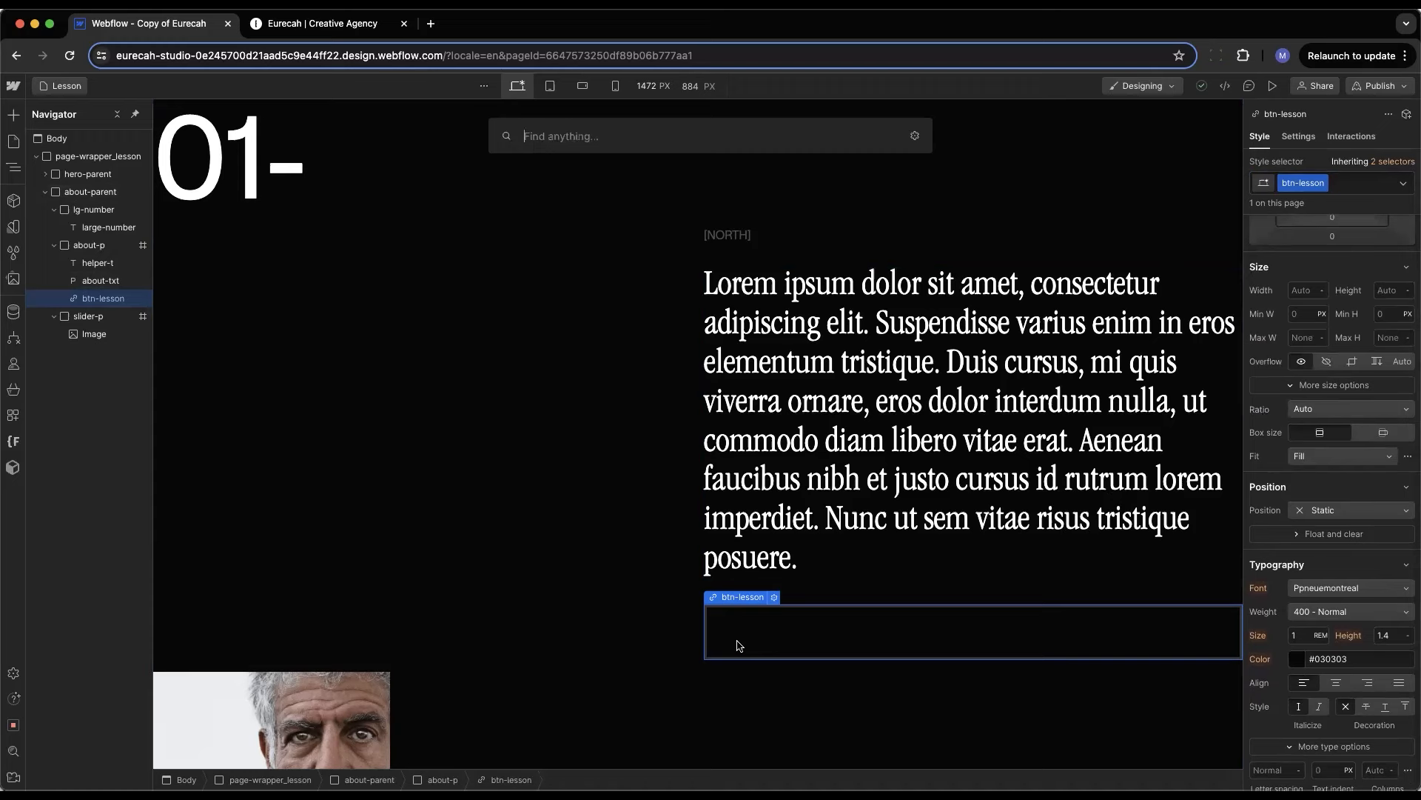
{"action": "type", "text": "tex"}
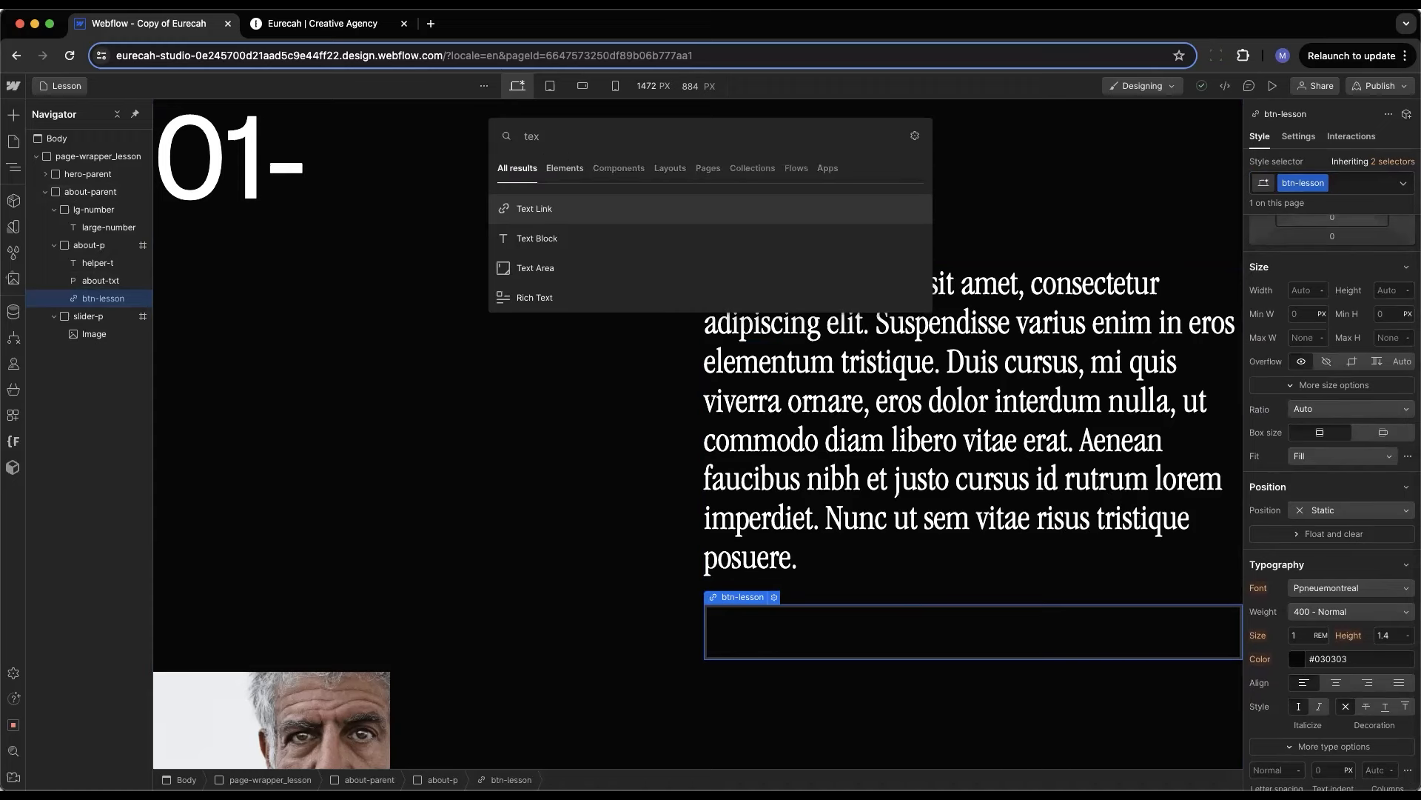
{"action": "key", "text": "Down"}
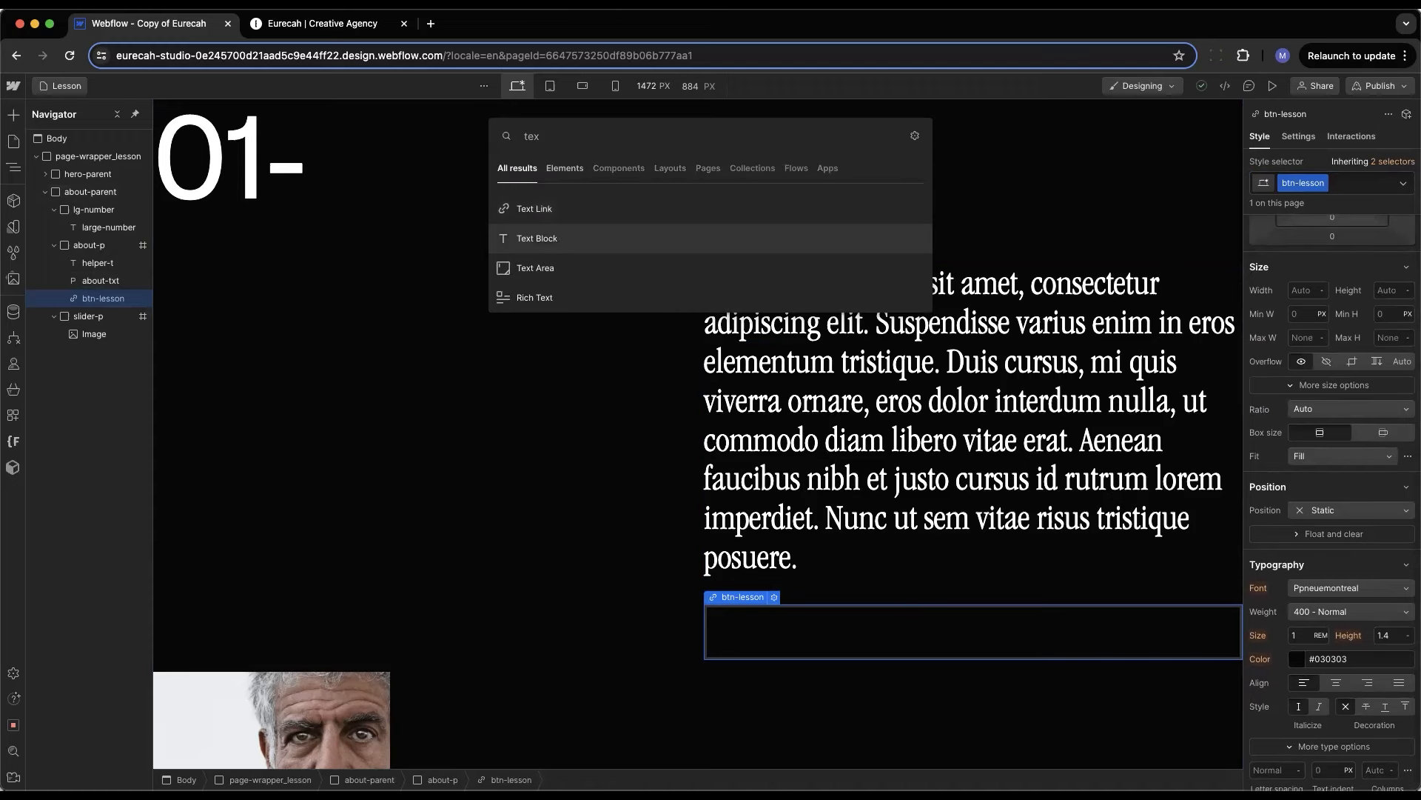
{"action": "key", "text": "Return"}
{"action": "double_click", "coordinate": [804, 613]}
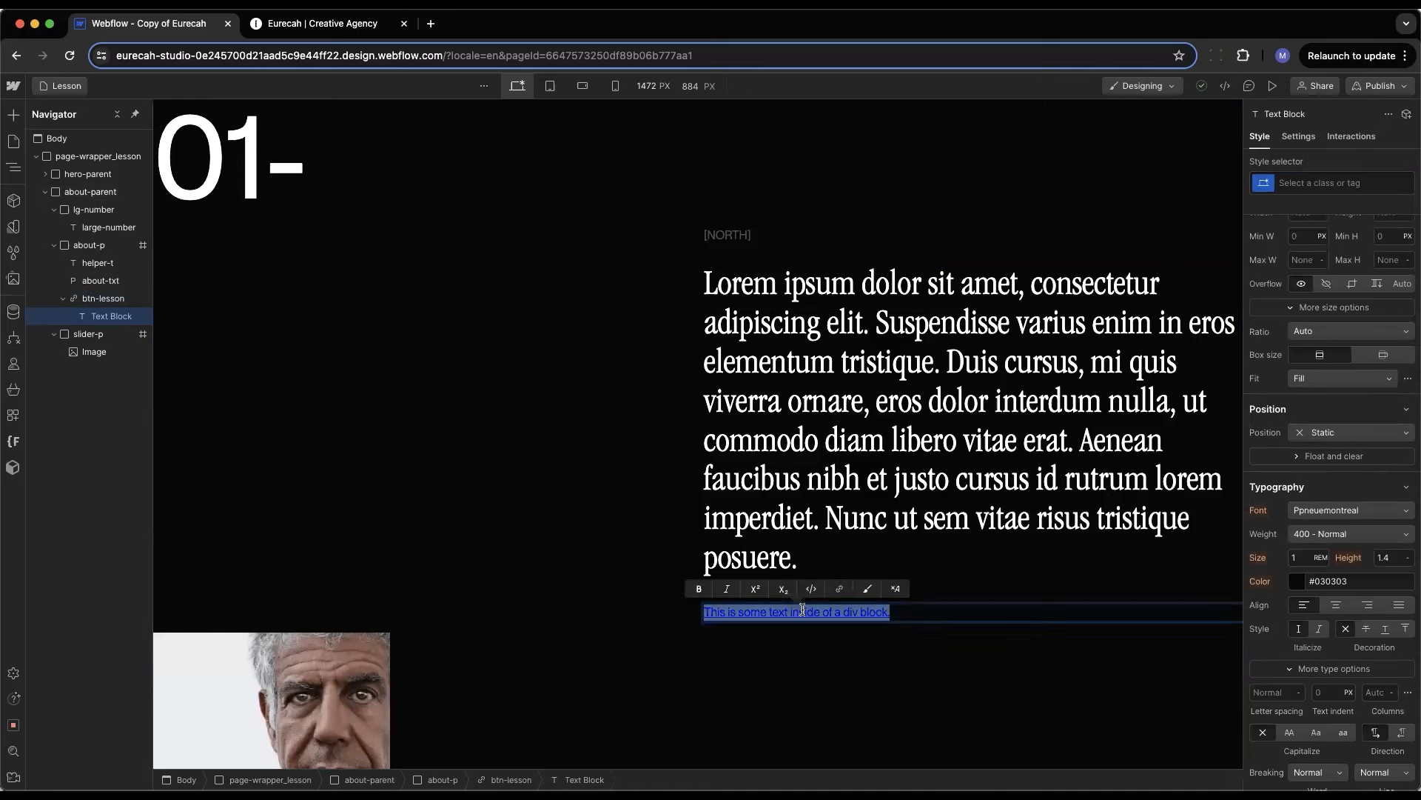
{"action": "key", "text": "BackSpace"}
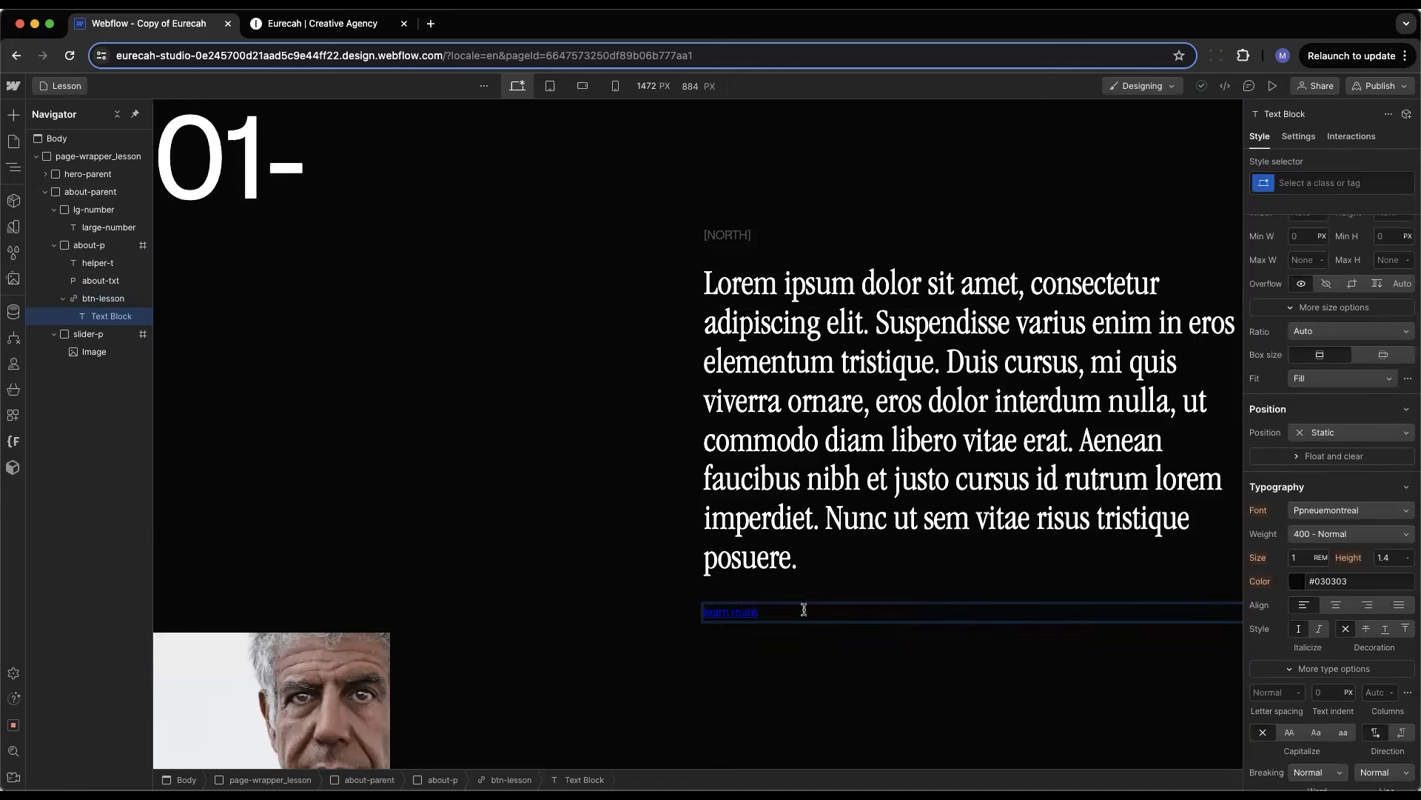
{"action": "left_click", "coordinate": [821, 660]}
Set btn-lesson's top and bottom padding to 0.75 rem
{"action": "left_click", "coordinate": [798, 613]}
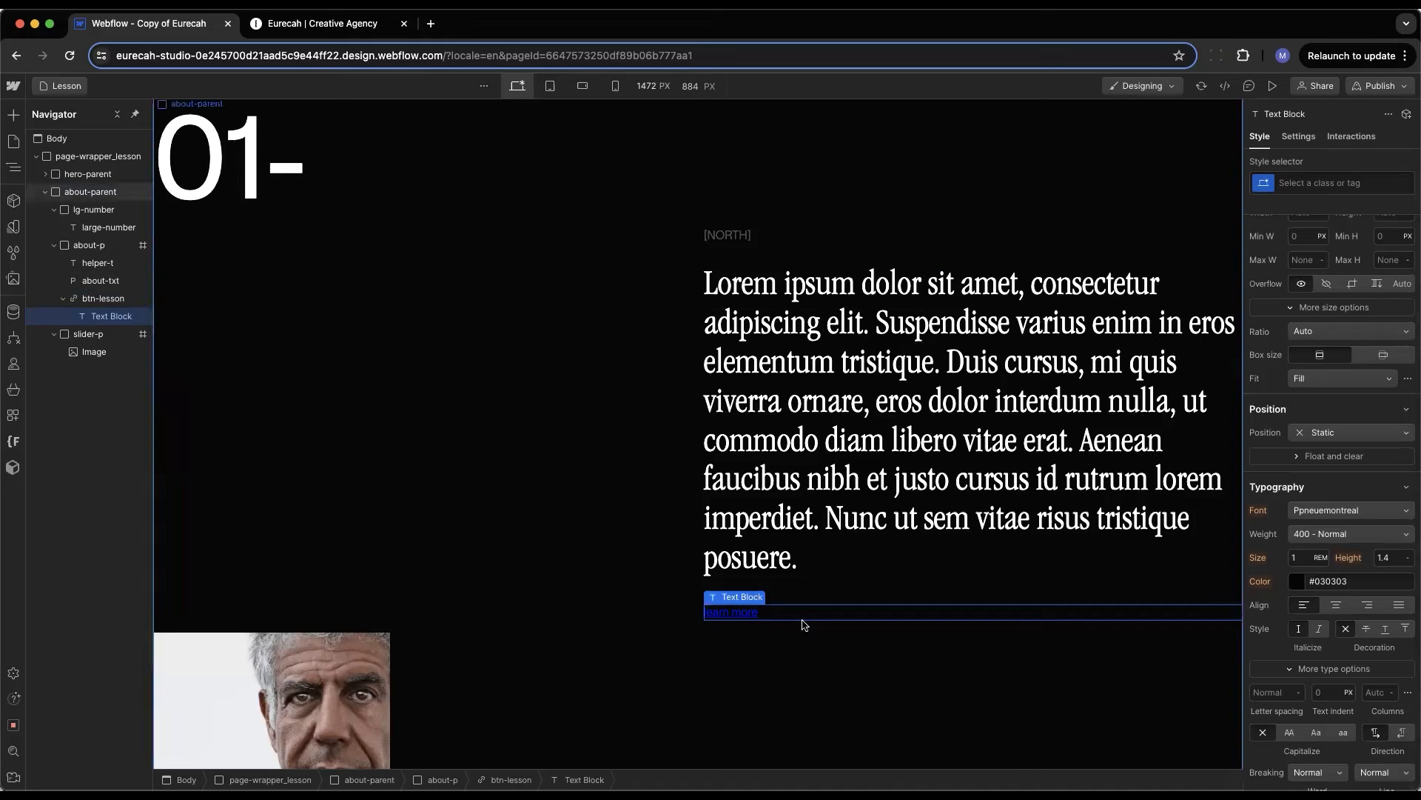
{"action": "left_click", "coordinate": [756, 618]}
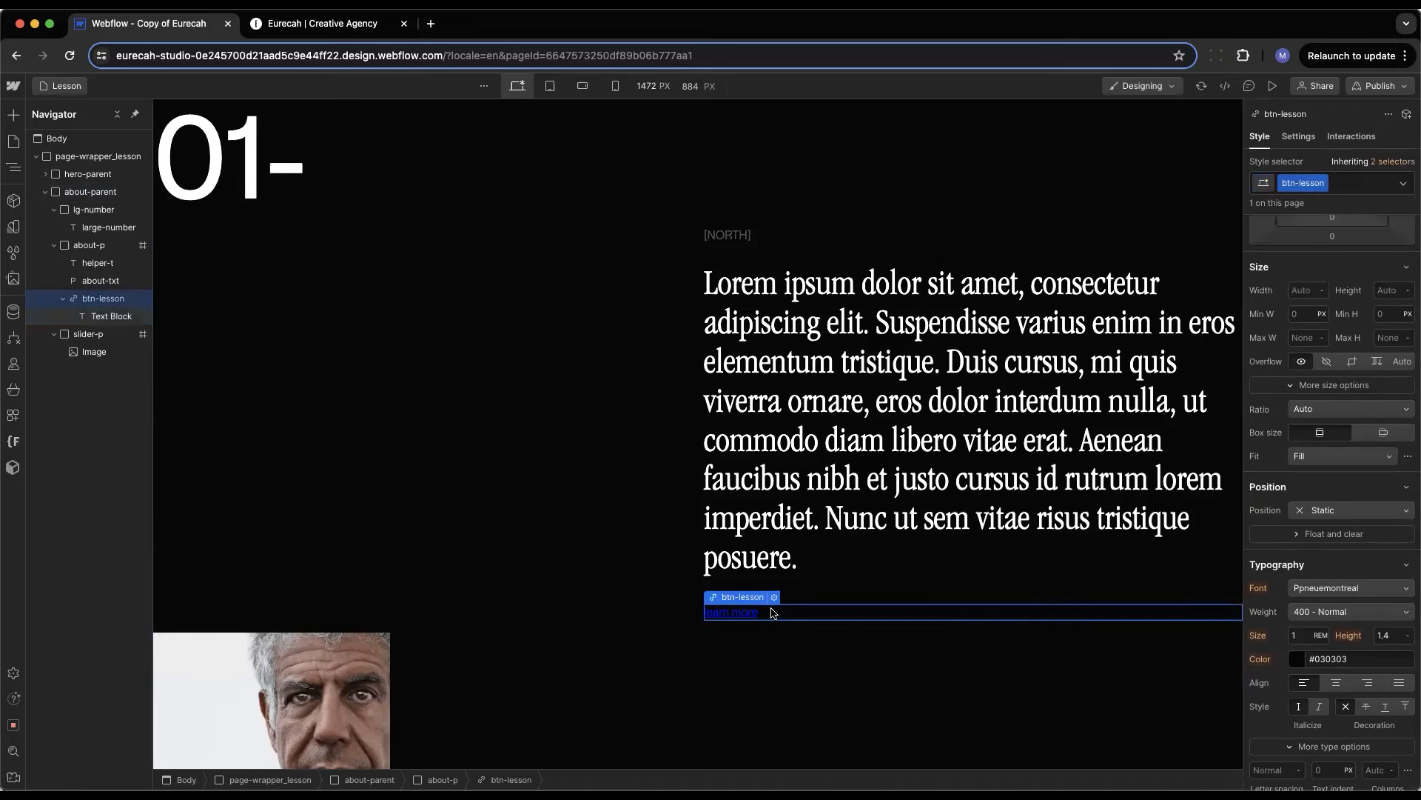
{"action": "left_click", "coordinate": [775, 613]}
{"action": "left_click", "coordinate": [725, 599]}
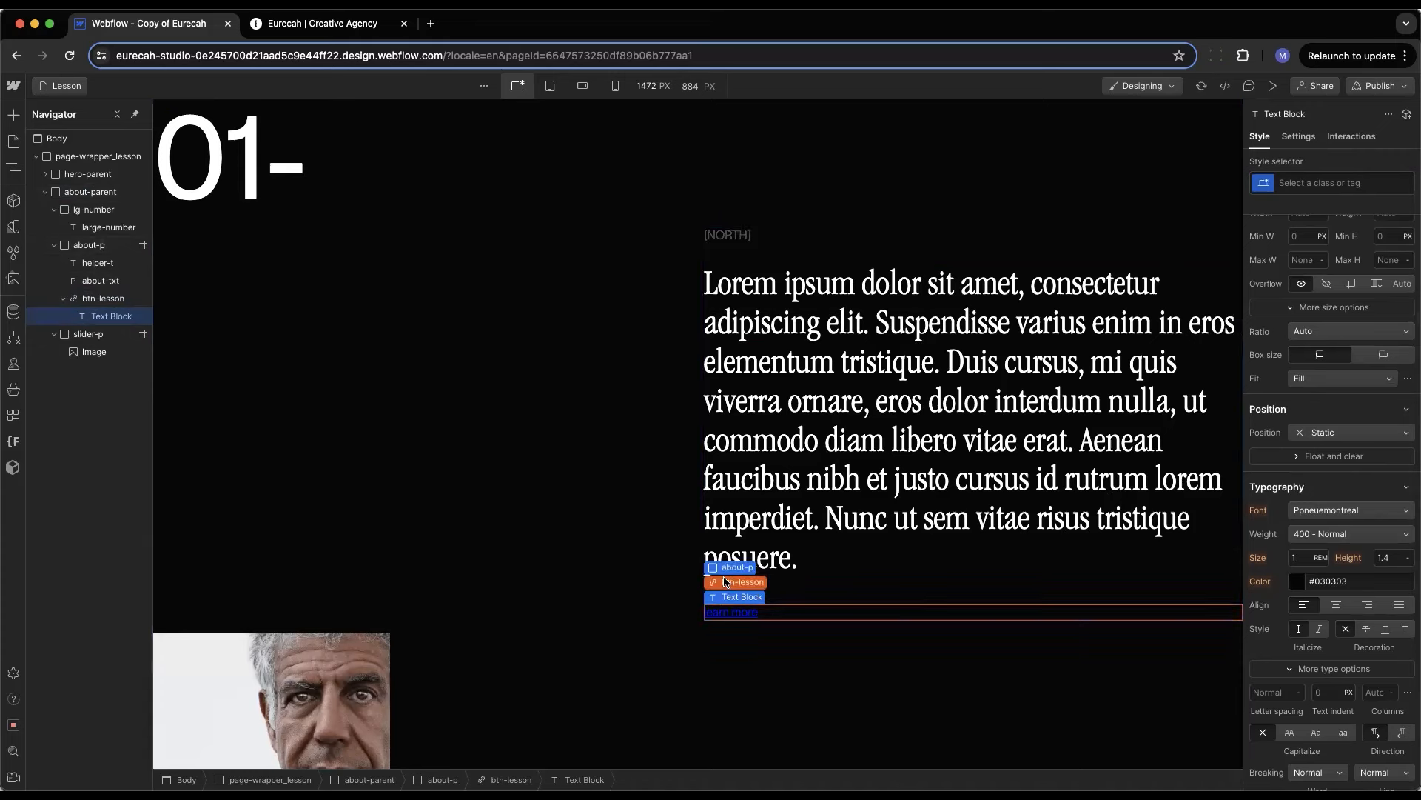
{"action": "left_click", "coordinate": [728, 581]}
{"action": "scroll", "coordinate": [1332, 460], "scroll_direction": "up", "scroll_amount": 3}
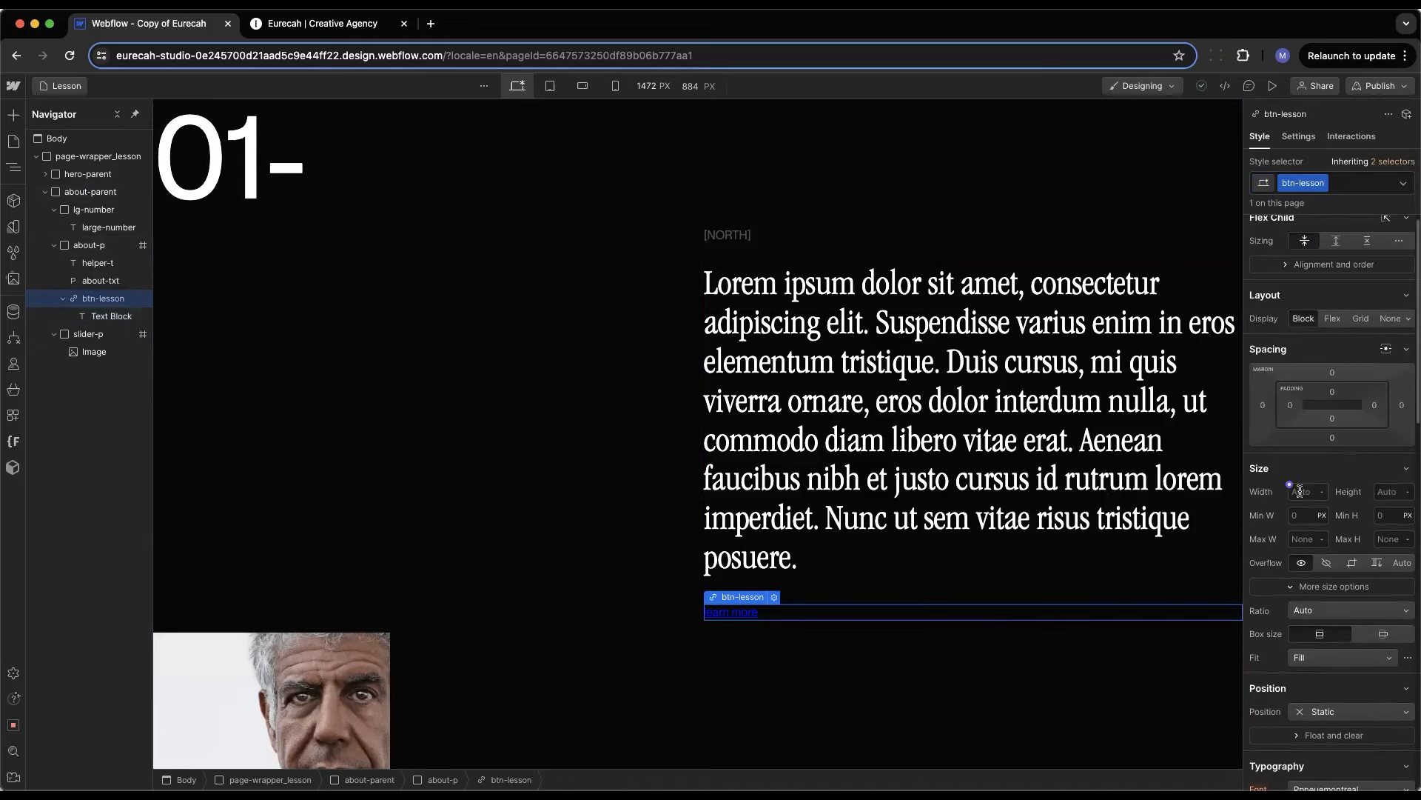
{"action": "left_click", "coordinate": [1333, 392]}
{"action": "type", "text": "0"}
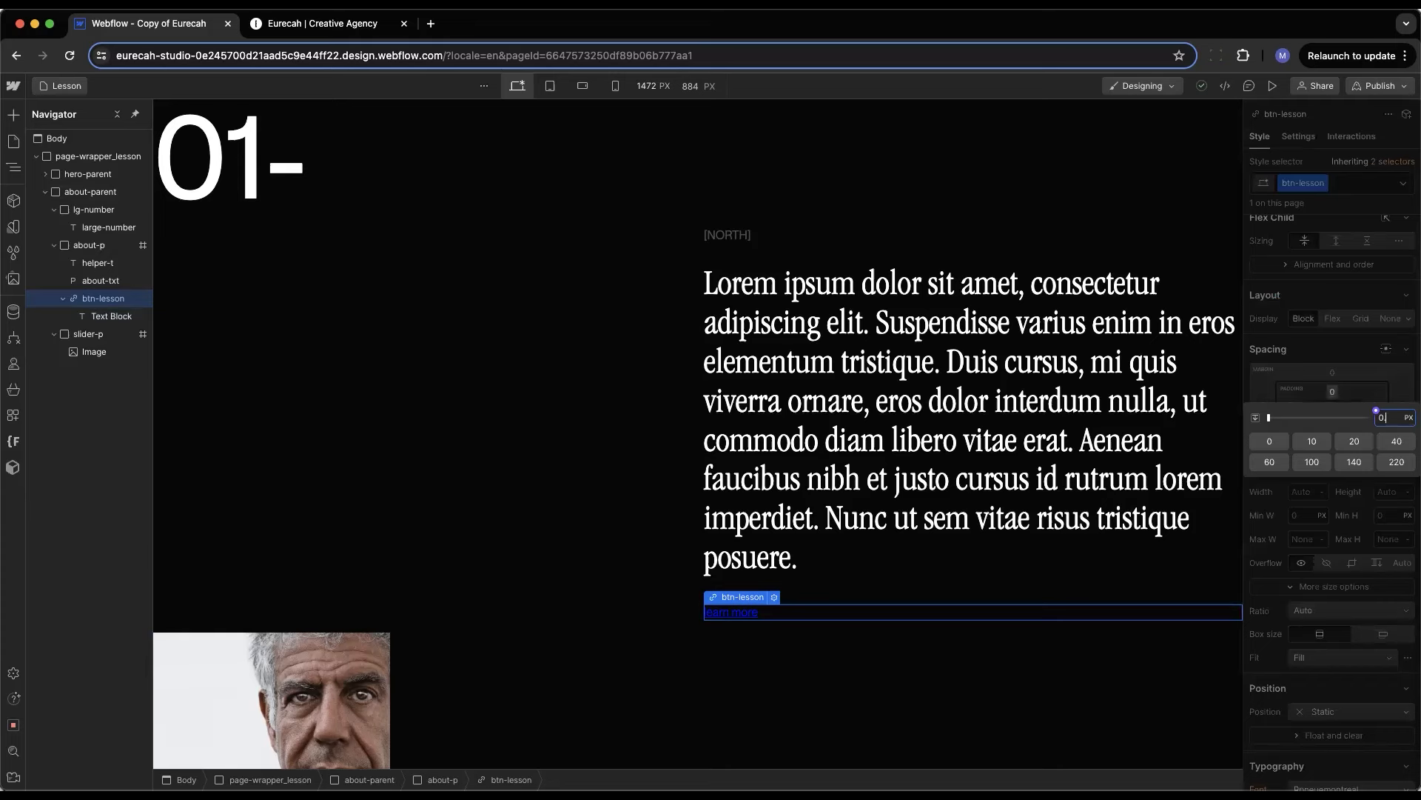
{"action": "type", "text": ".75rem"}
{"action": "key", "text": "Return"}
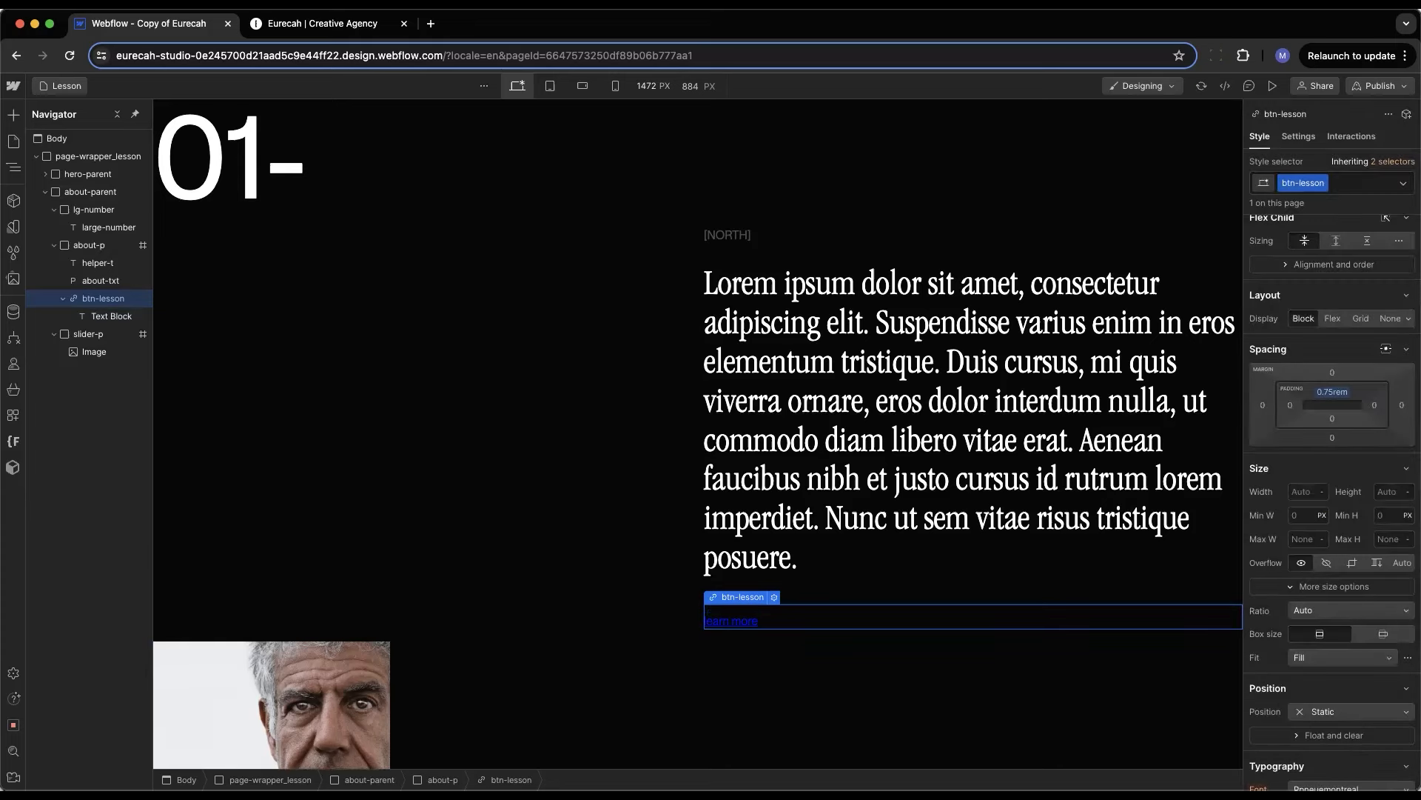
{"action": "left_click", "coordinate": [1334, 420]}
{"action": "type", "text": "0.75rem"}
{"action": "key", "text": "Return"}
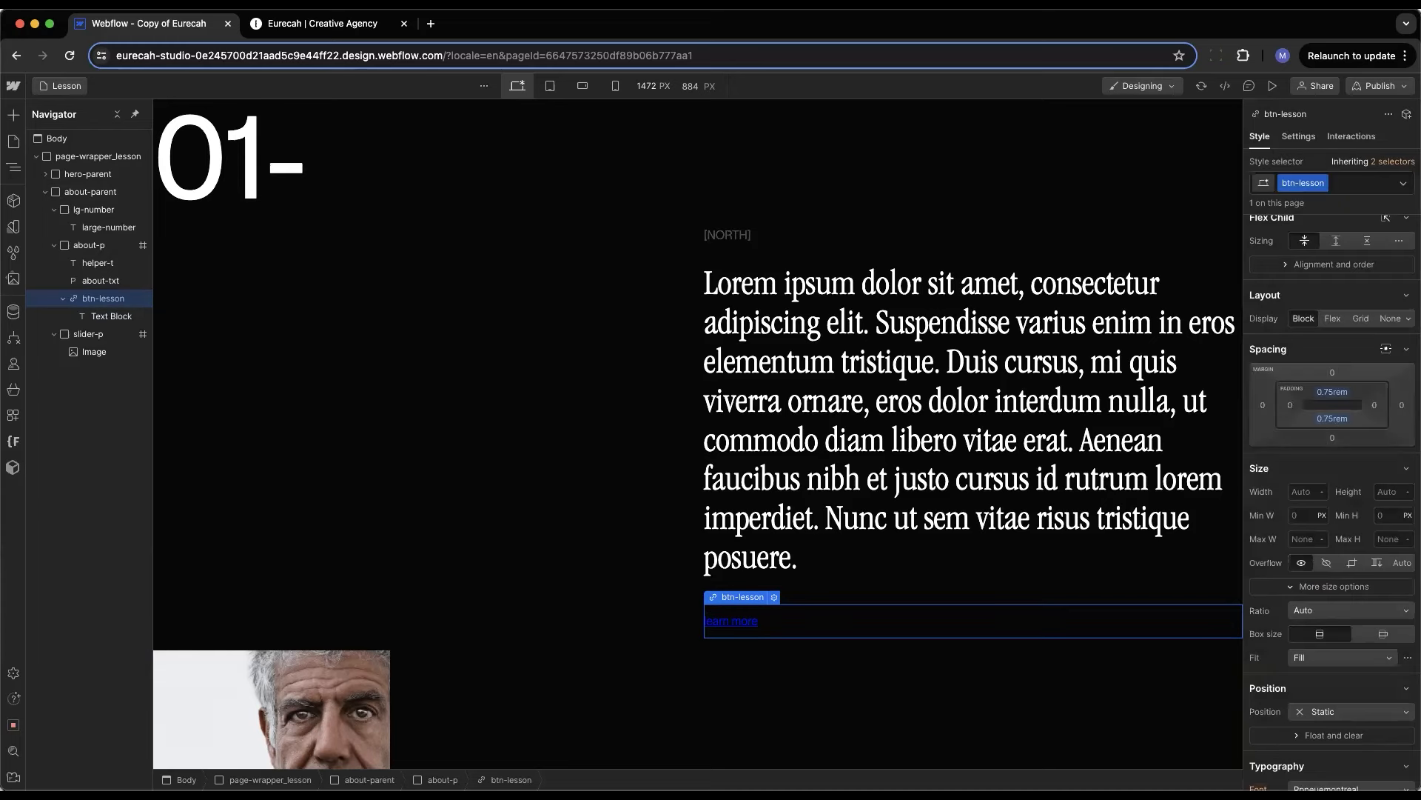
Set btn-lesson's left and right padding to 1 rem
{"action": "left_click", "coordinate": [1290, 406]}
{"action": "type", "text": "1rem"}
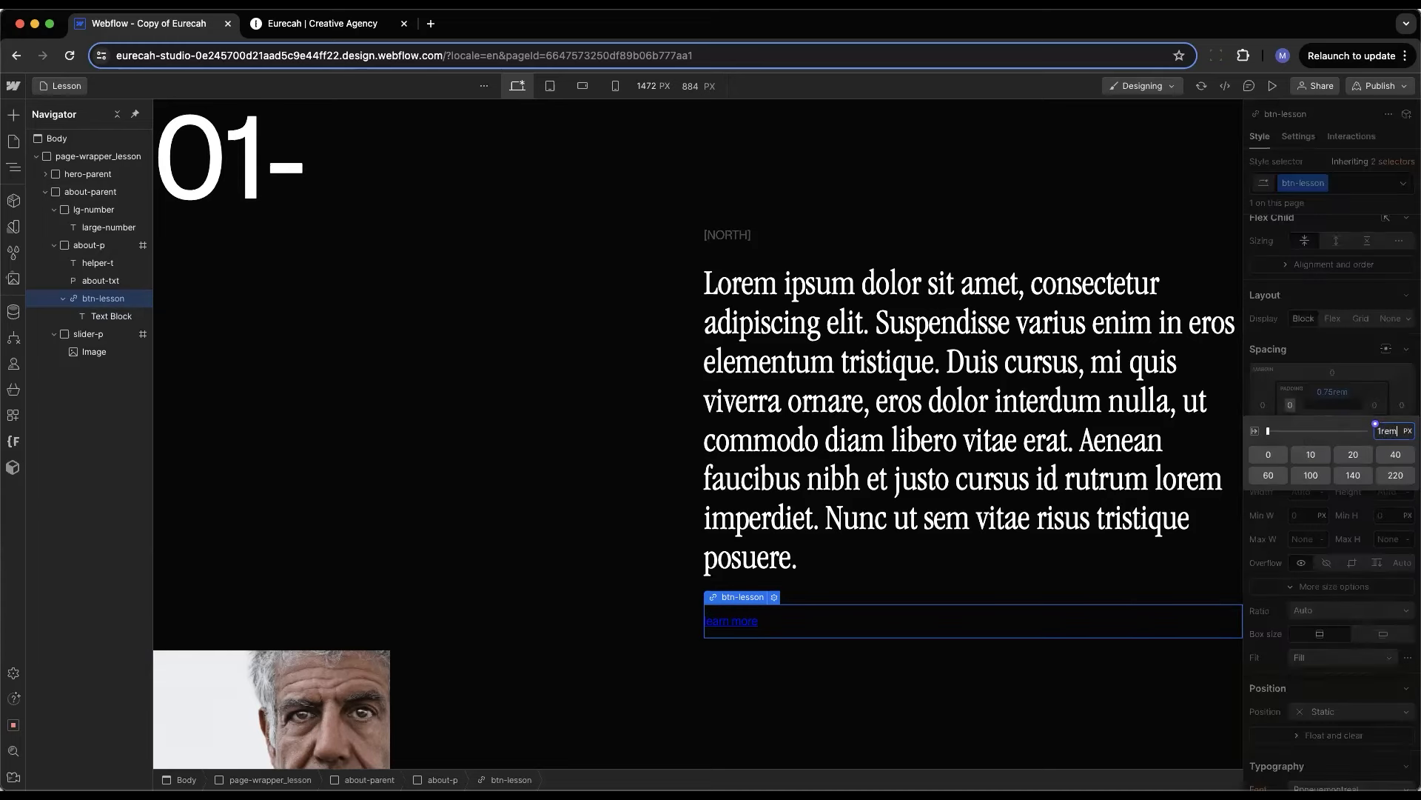
{"action": "key", "text": "Return"}
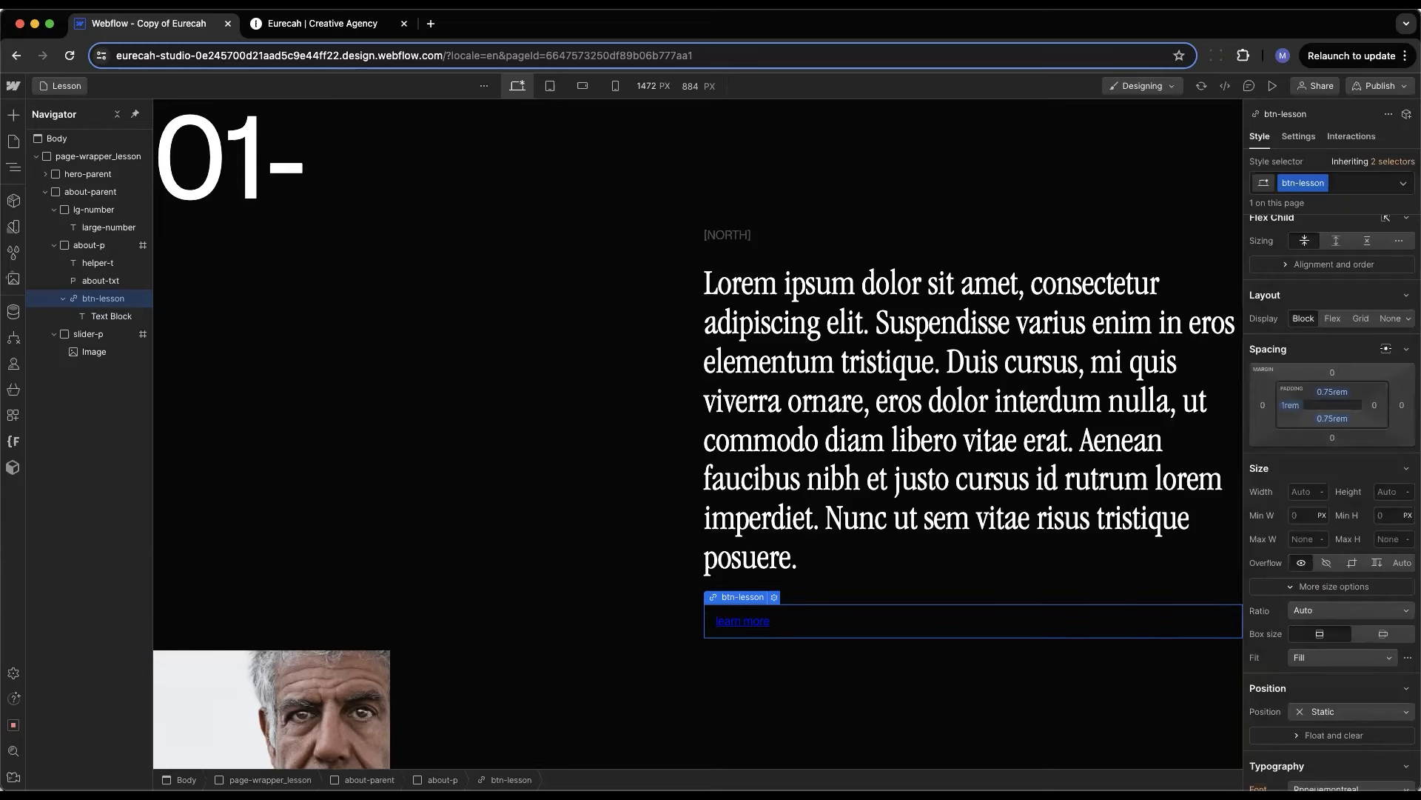
{"action": "left_click", "coordinate": [1374, 407]}
{"action": "type", "text": "1rem"}
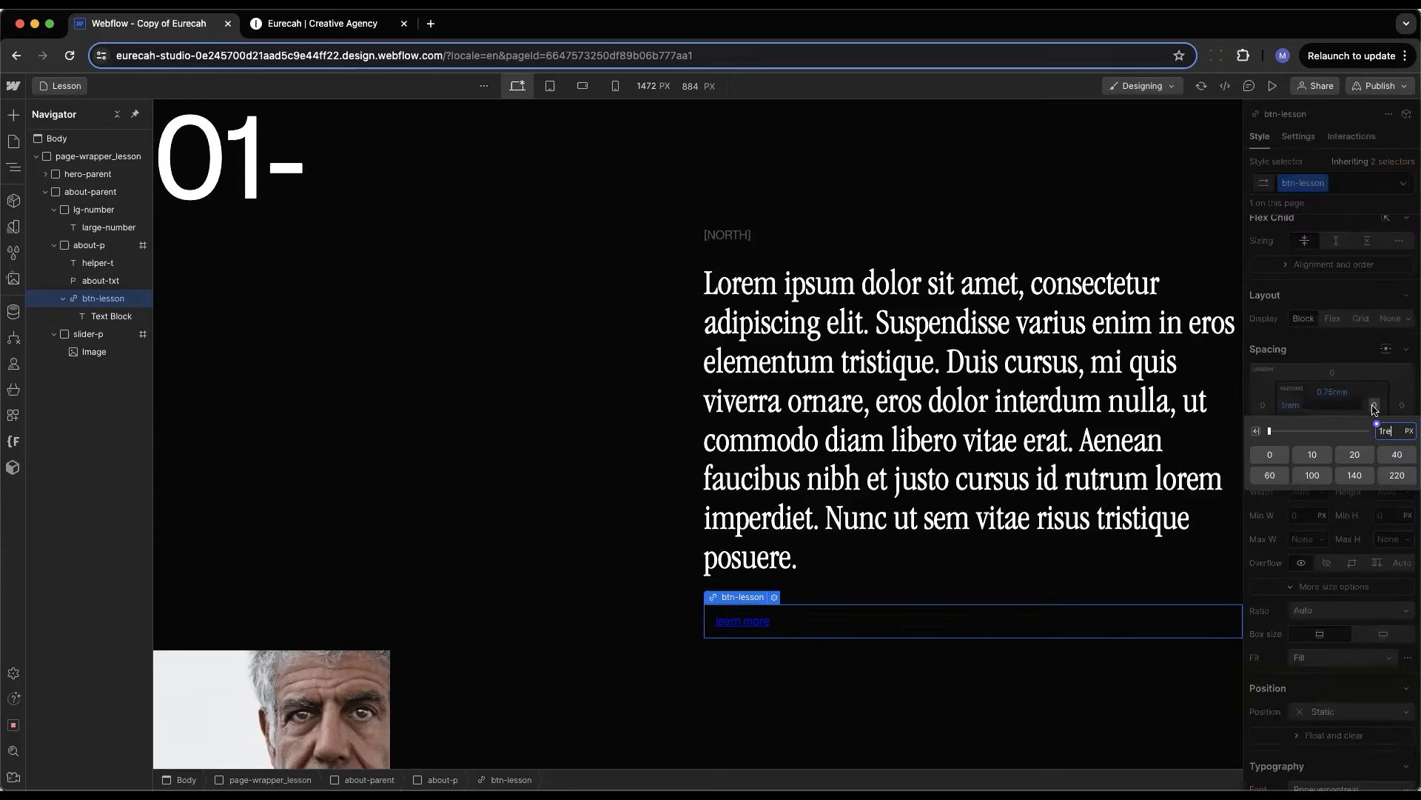
{"action": "key", "text": "Return"}
Round btn-lesson's corners into a pill shape and give it a solid 1 px border in the White variable color
{"action": "scroll", "coordinate": [1326, 561], "scroll_direction": "down", "scroll_amount": 6}
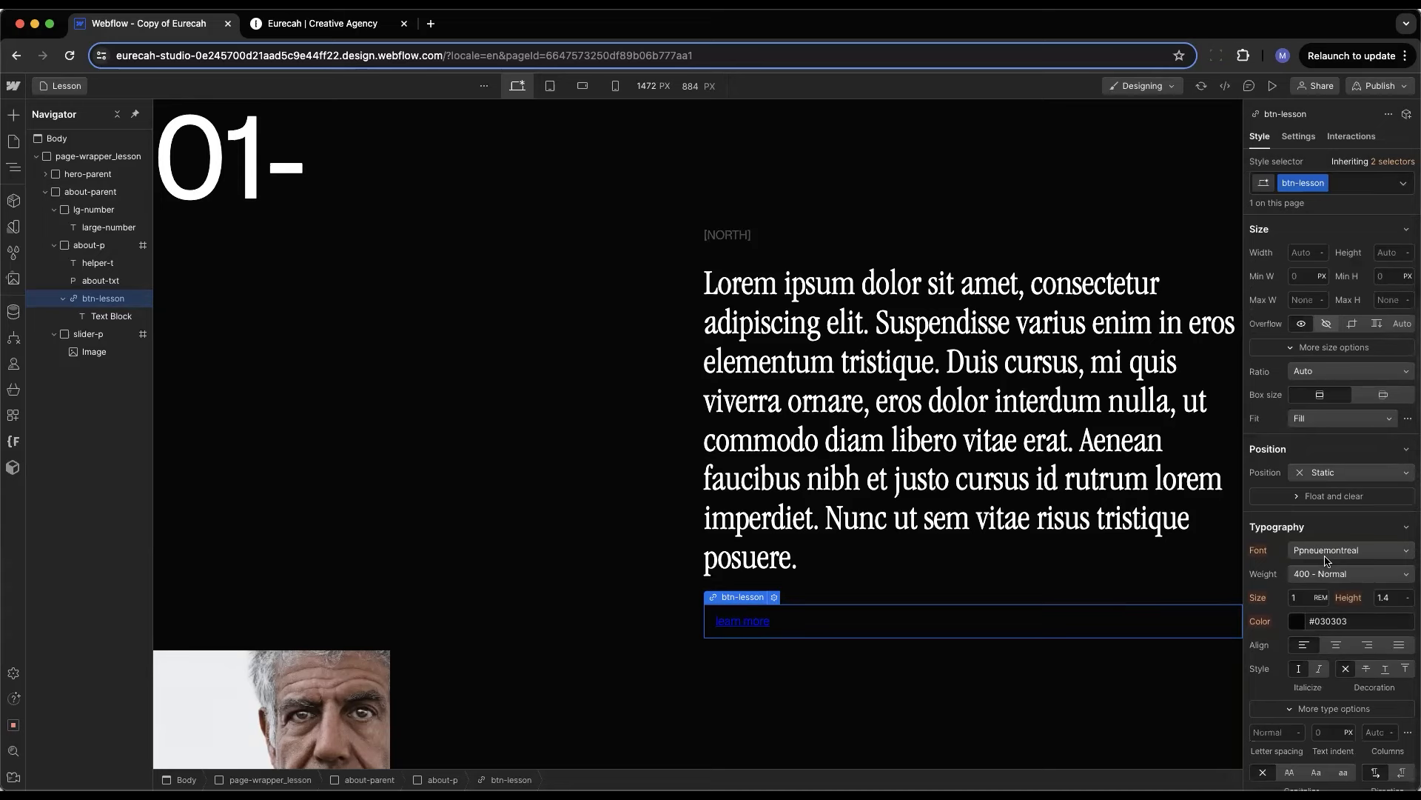
{"action": "scroll", "coordinate": [1327, 560], "scroll_direction": "up", "scroll_amount": 3}
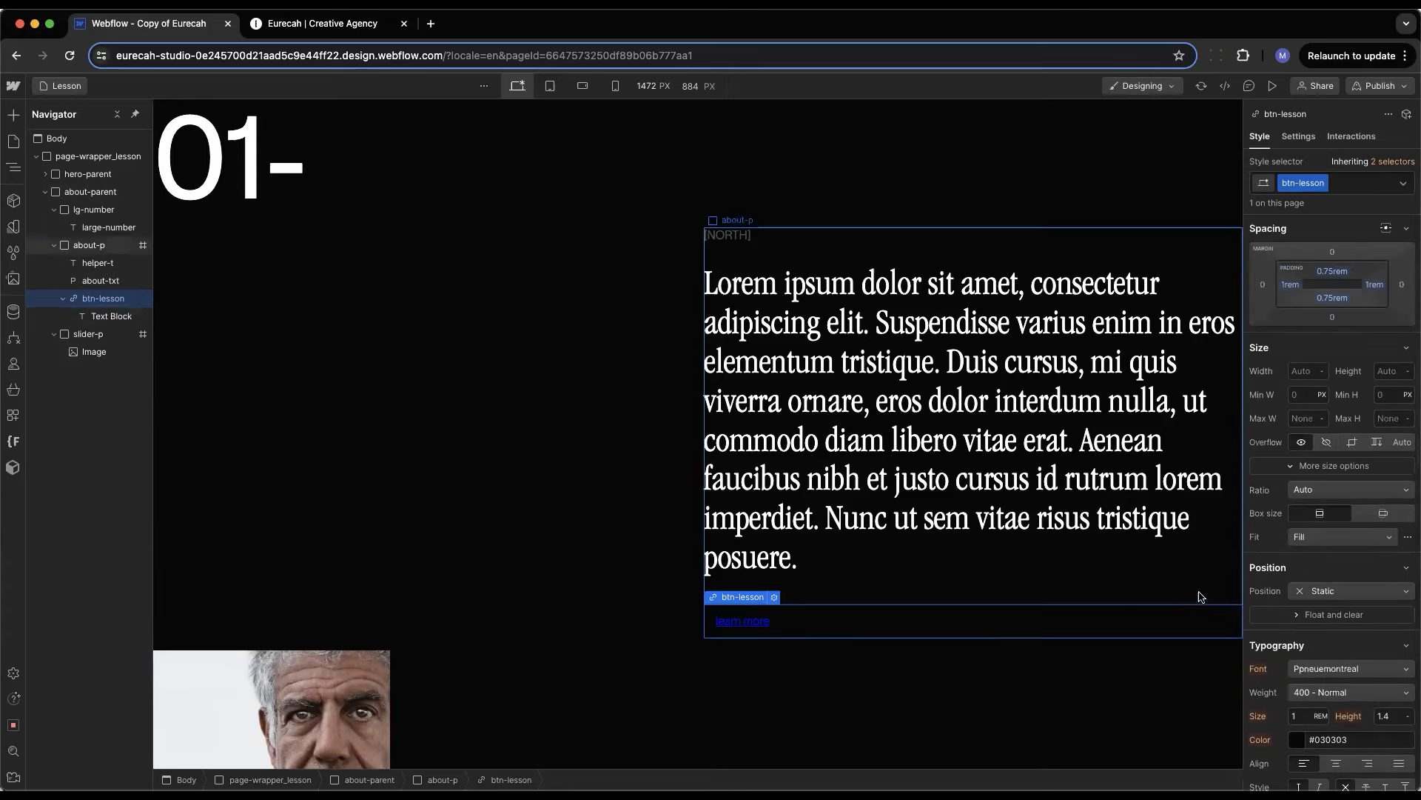
{"action": "scroll", "coordinate": [1329, 587], "scroll_direction": "down", "scroll_amount": 10}
{"action": "scroll", "coordinate": [1329, 587], "scroll_direction": "down", "scroll_amount": 5}
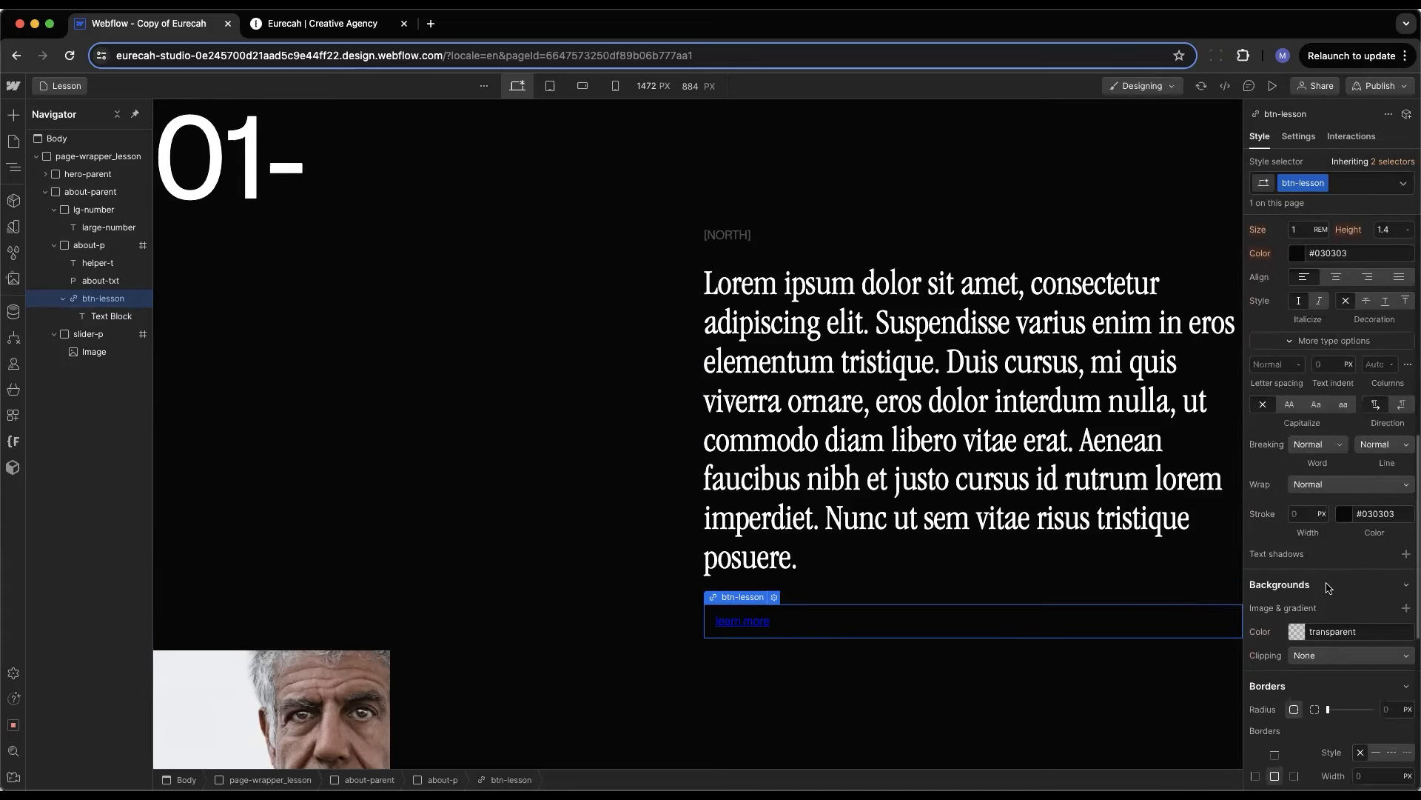
{"action": "scroll", "coordinate": [1322, 584], "scroll_direction": "down", "scroll_amount": 3}
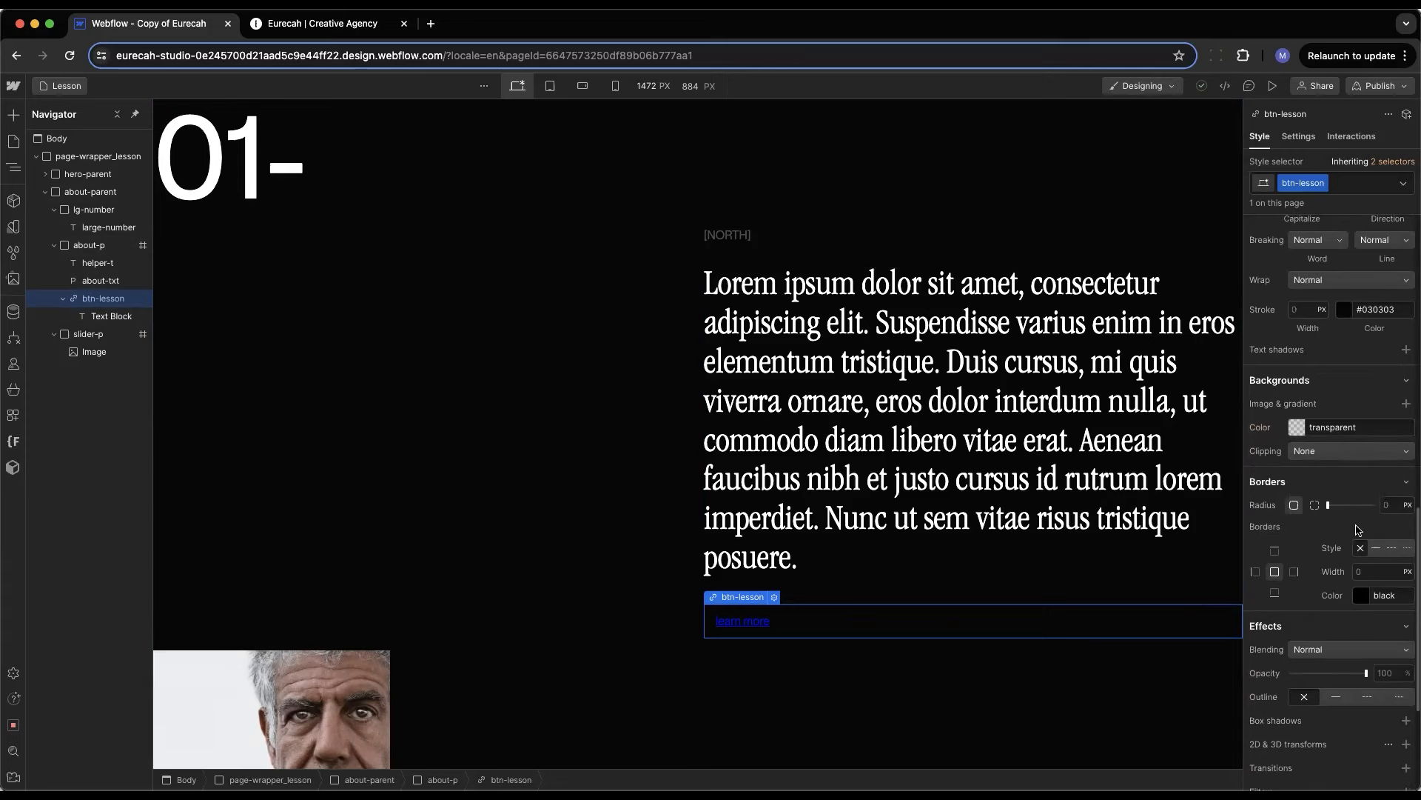
{"action": "type", "text": "100"}
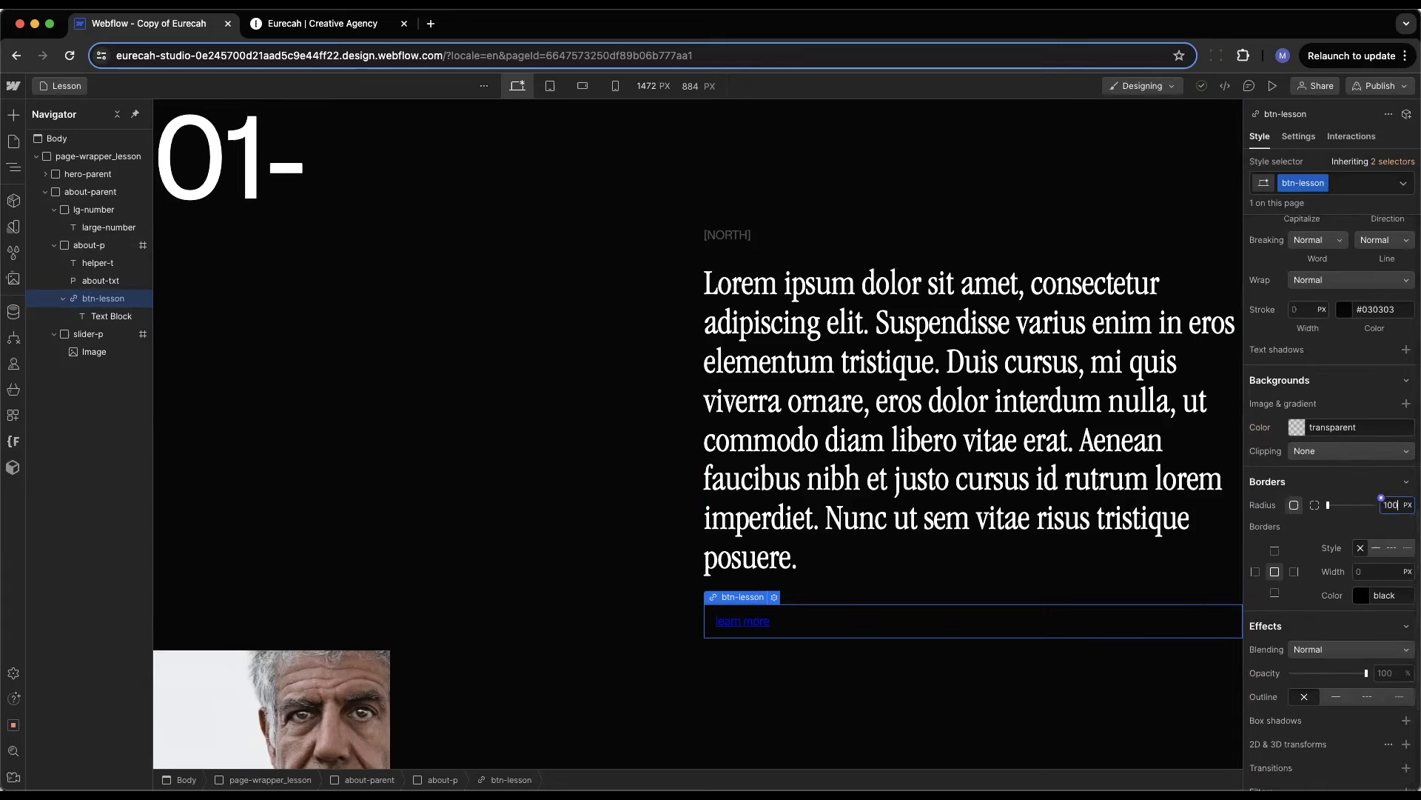
{"action": "left_click", "coordinate": [1378, 552]}
{"action": "left_click", "coordinate": [1356, 594]}
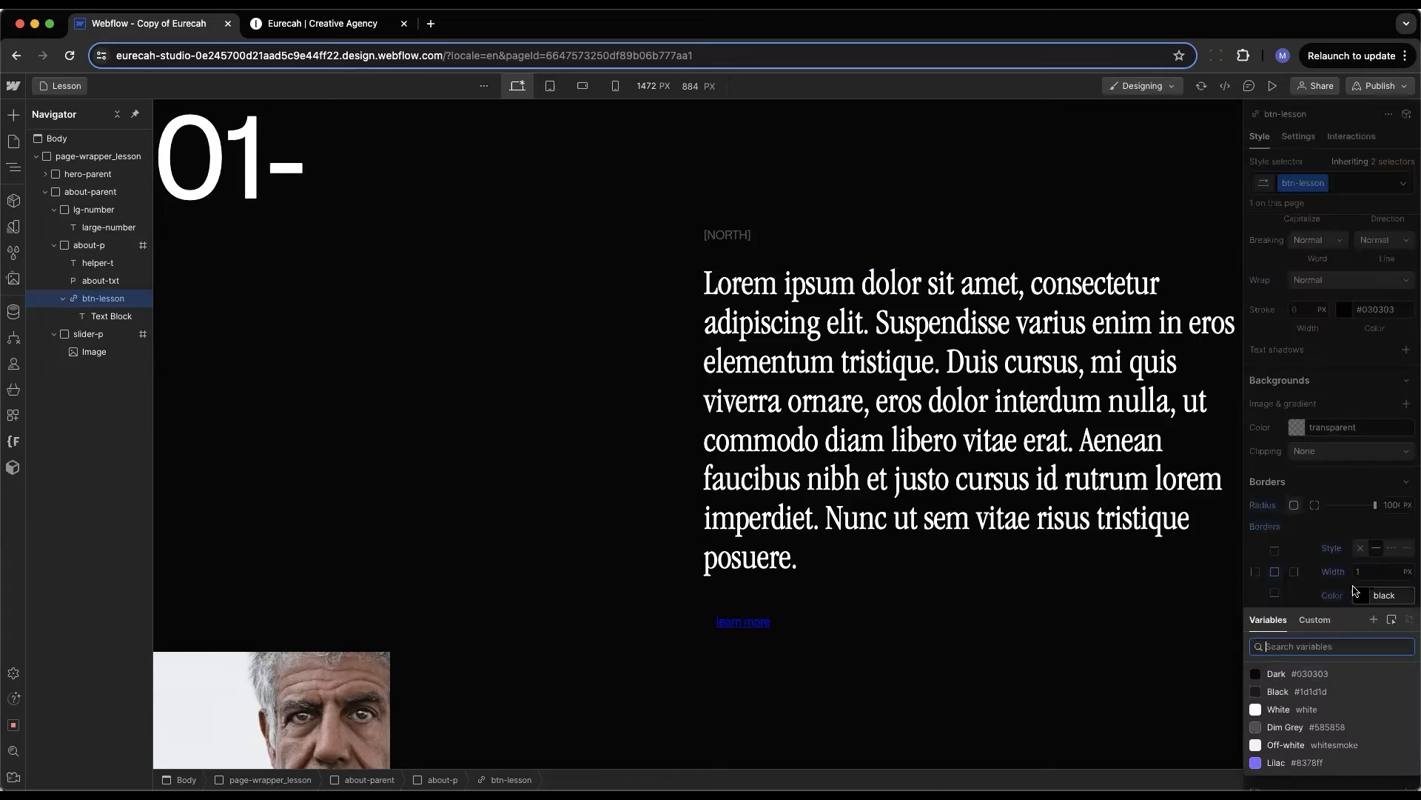
{"action": "left_click", "coordinate": [1287, 709]}
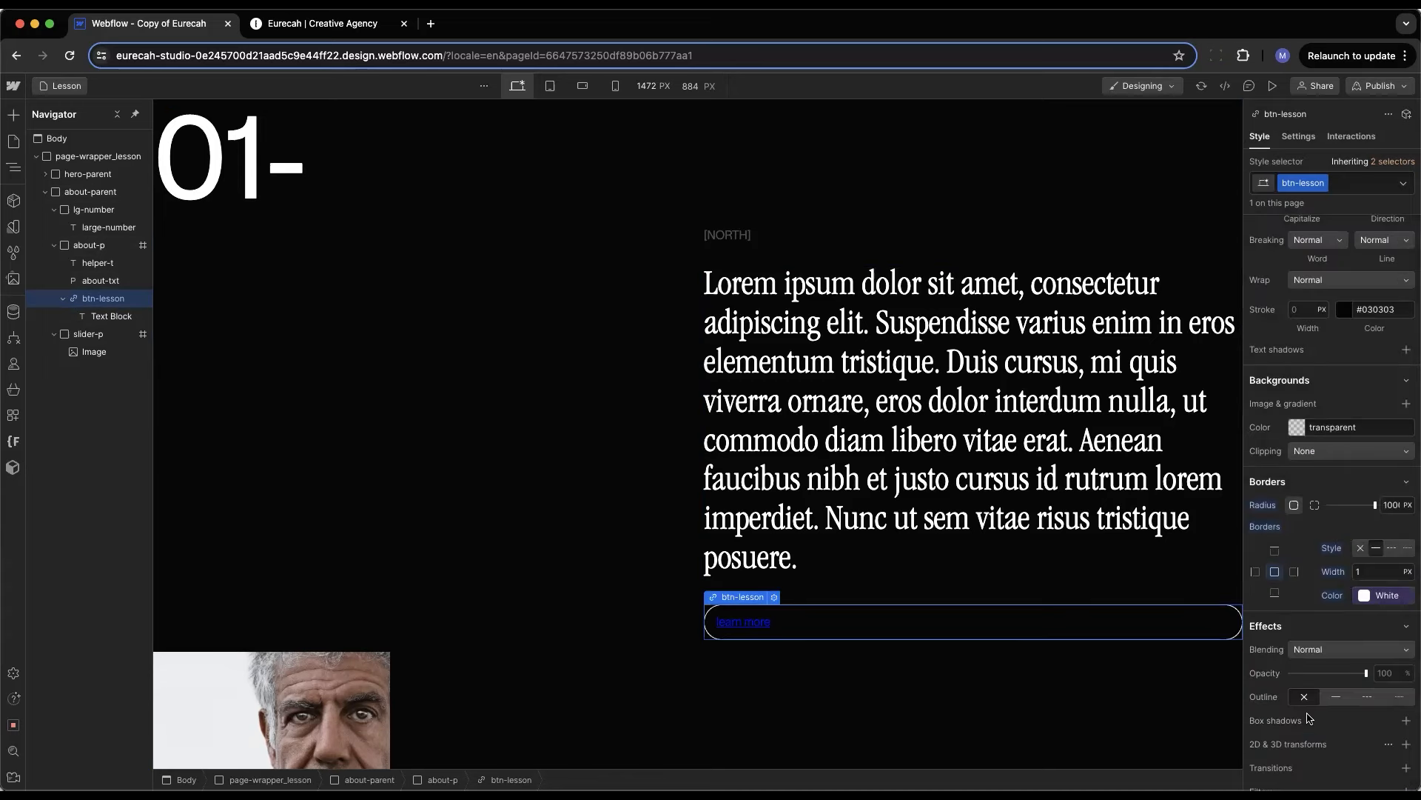
Unlink btn-lesson's border color from the White variable and make it a semi-transparent custom white
{"action": "left_click", "coordinate": [1381, 601]}
{"action": "left_click", "coordinate": [1408, 623]}
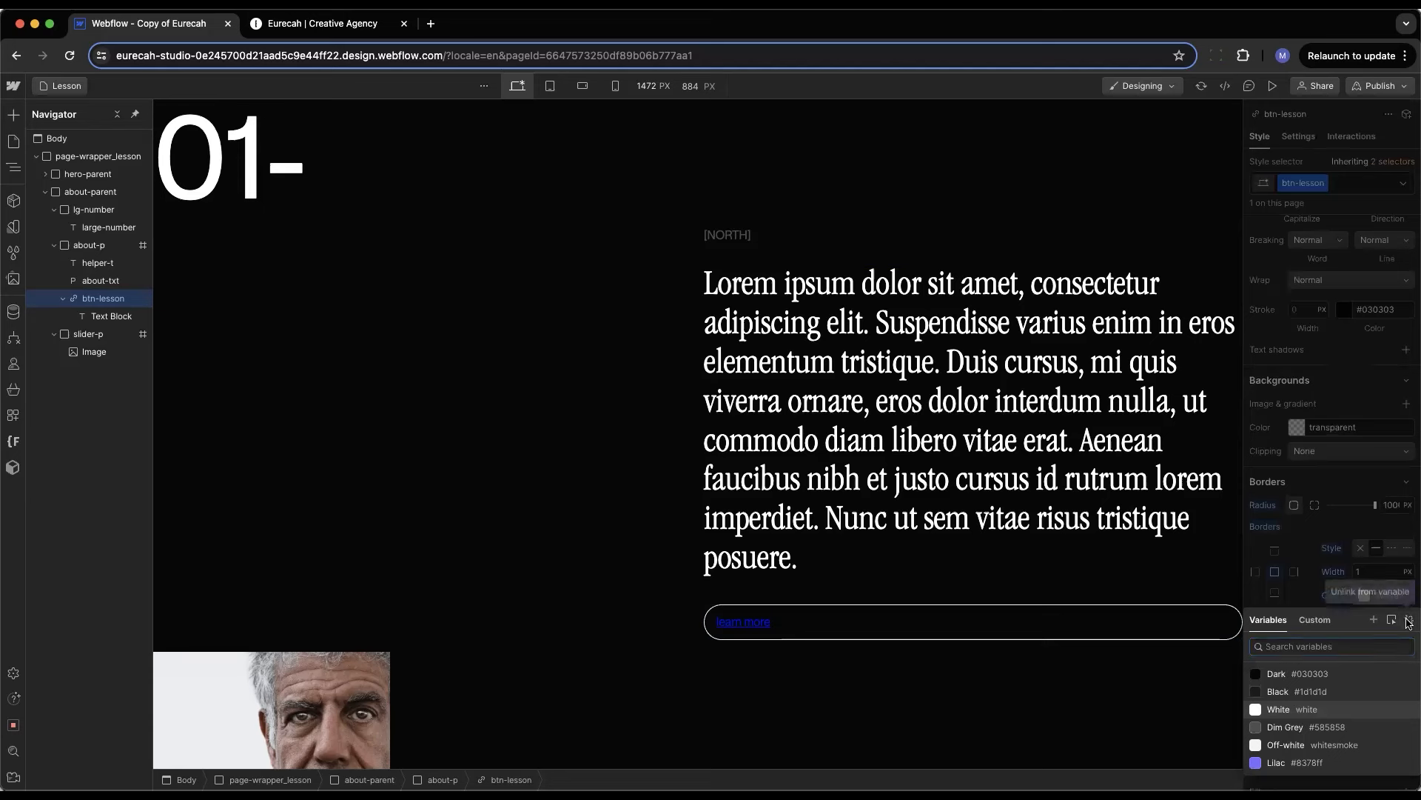
{"action": "left_click", "coordinate": [1364, 596]}
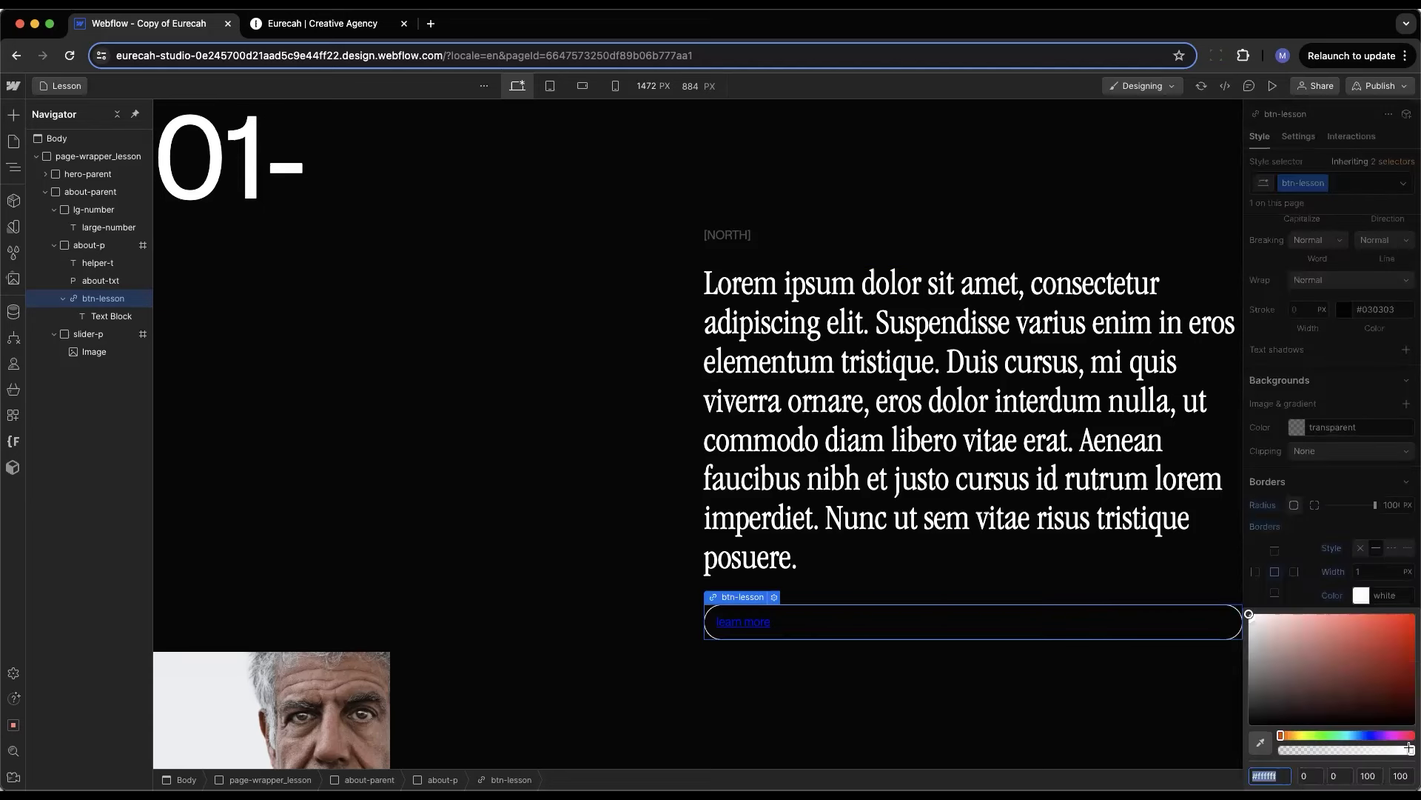
{"action": "left_click", "coordinate": [1401, 773]}
{"action": "type", "text": "0"}
{"action": "left_click", "coordinate": [1353, 571]}
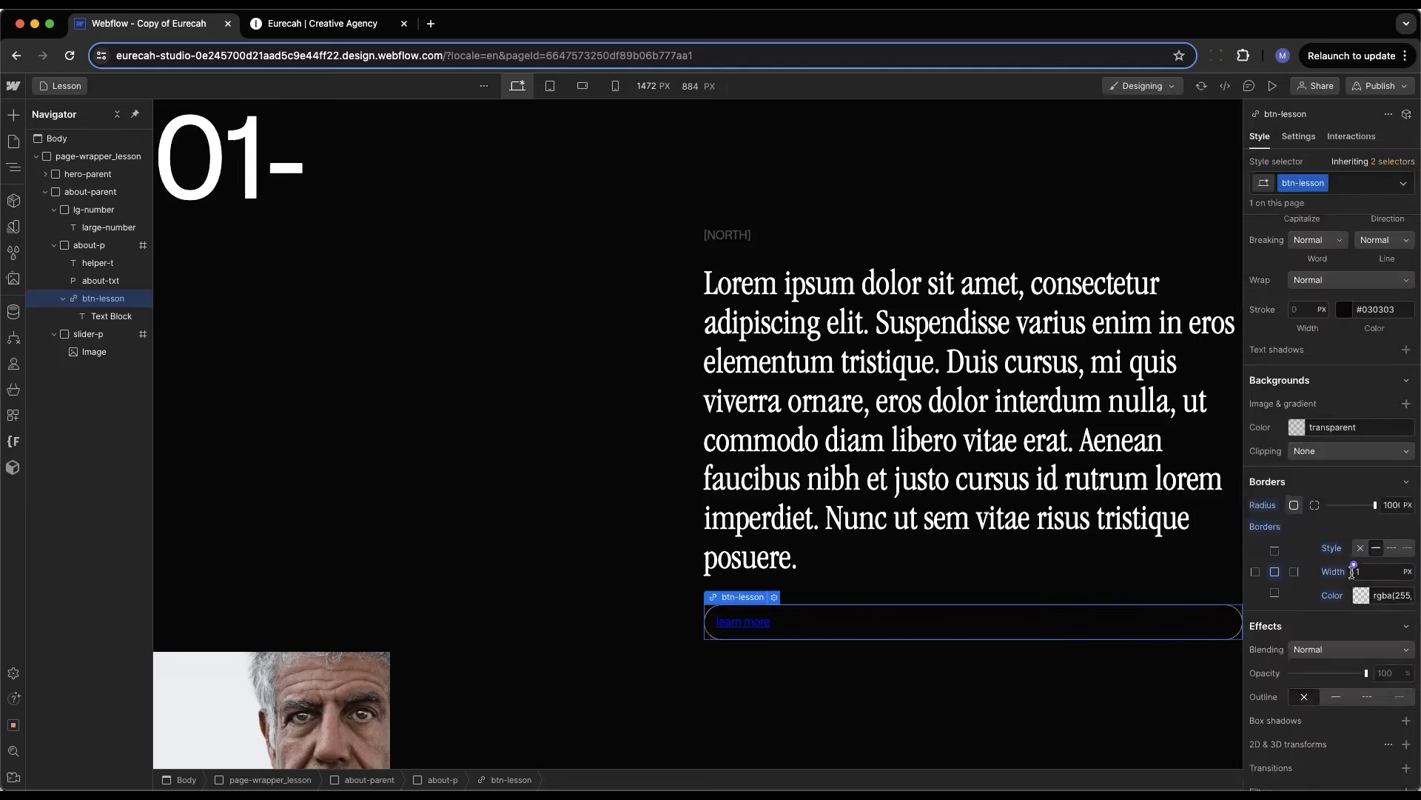
Give btn-lesson's text the White variable color, make it all caps and remove its underline
{"action": "scroll", "coordinate": [1318, 444], "scroll_direction": "up", "scroll_amount": 5}
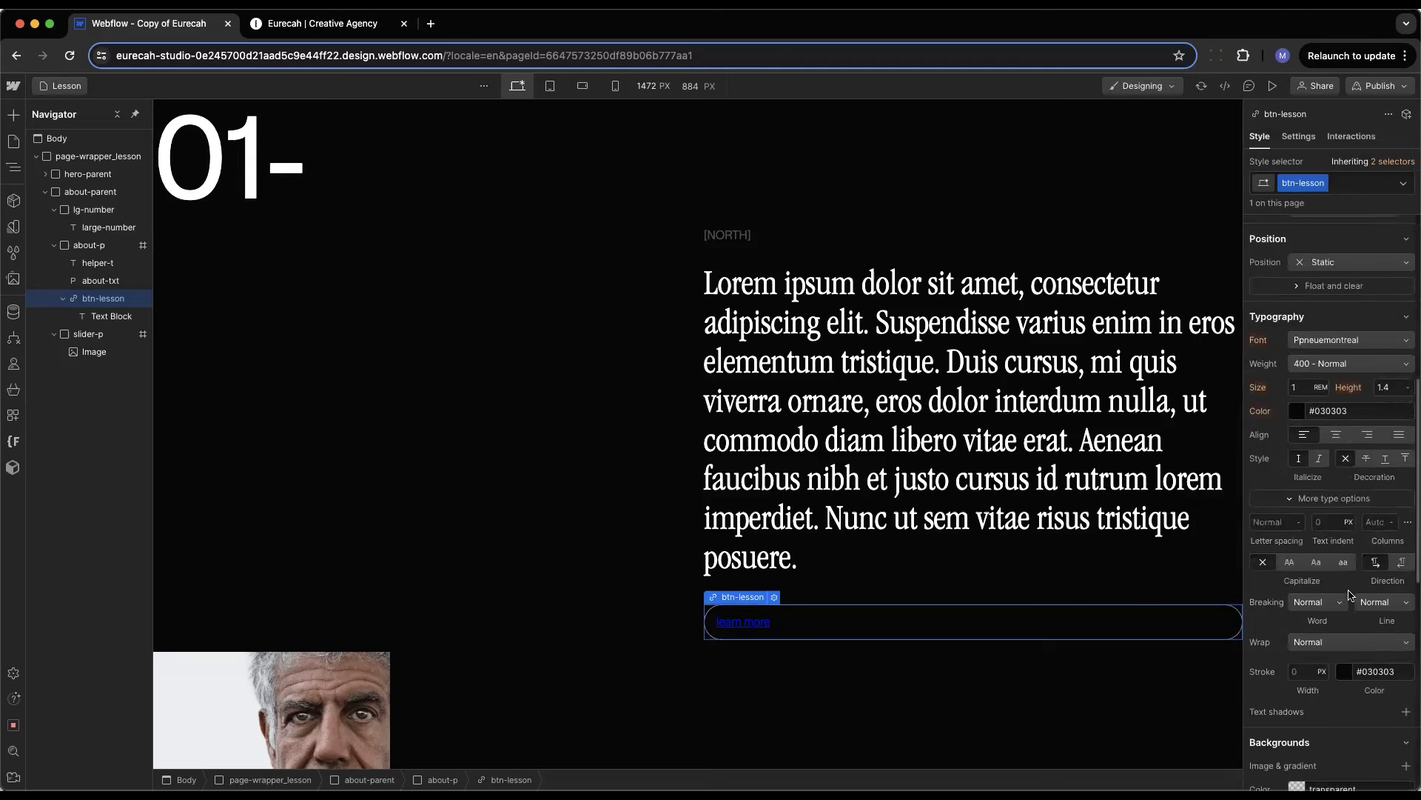
{"action": "left_click", "coordinate": [1294, 411]}
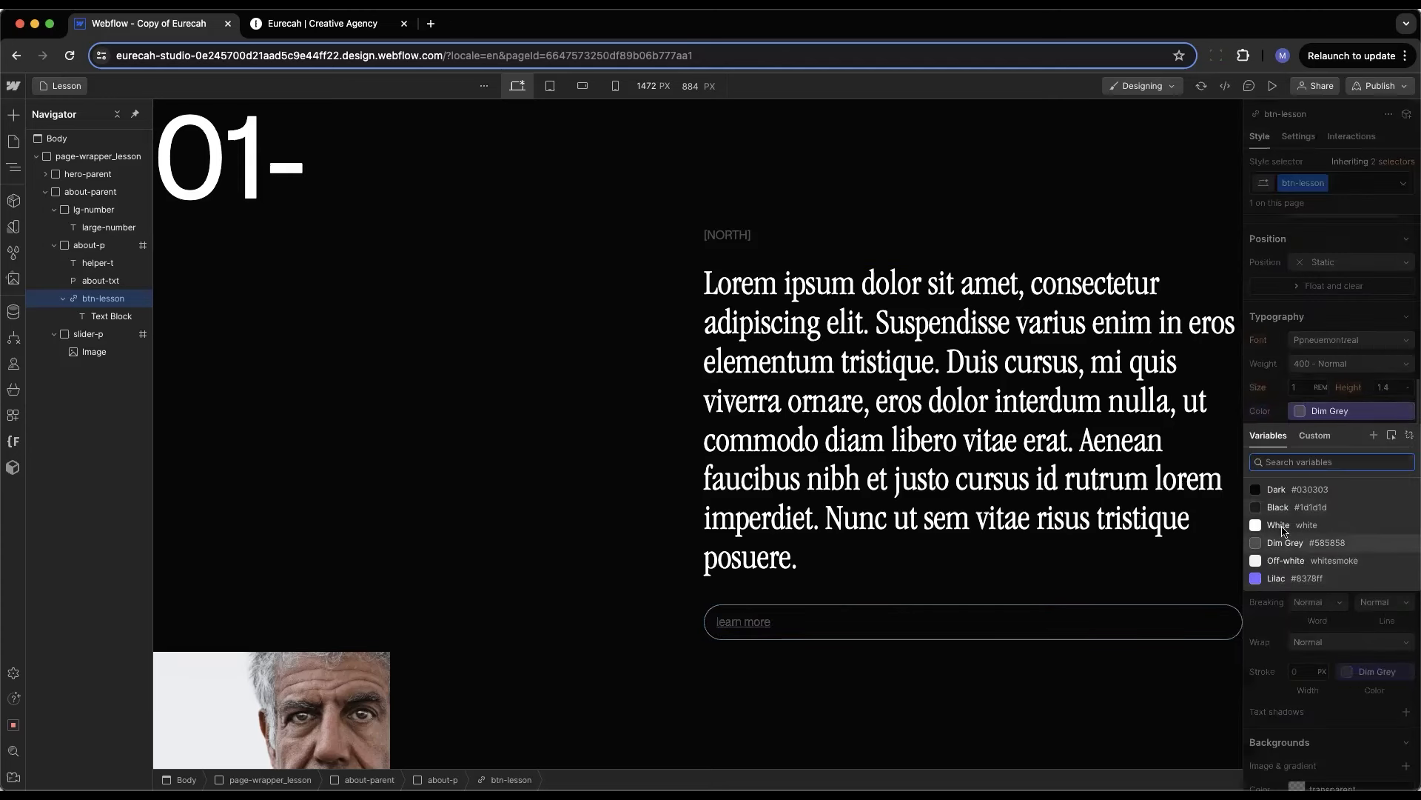
{"action": "left_click", "coordinate": [1282, 525]}
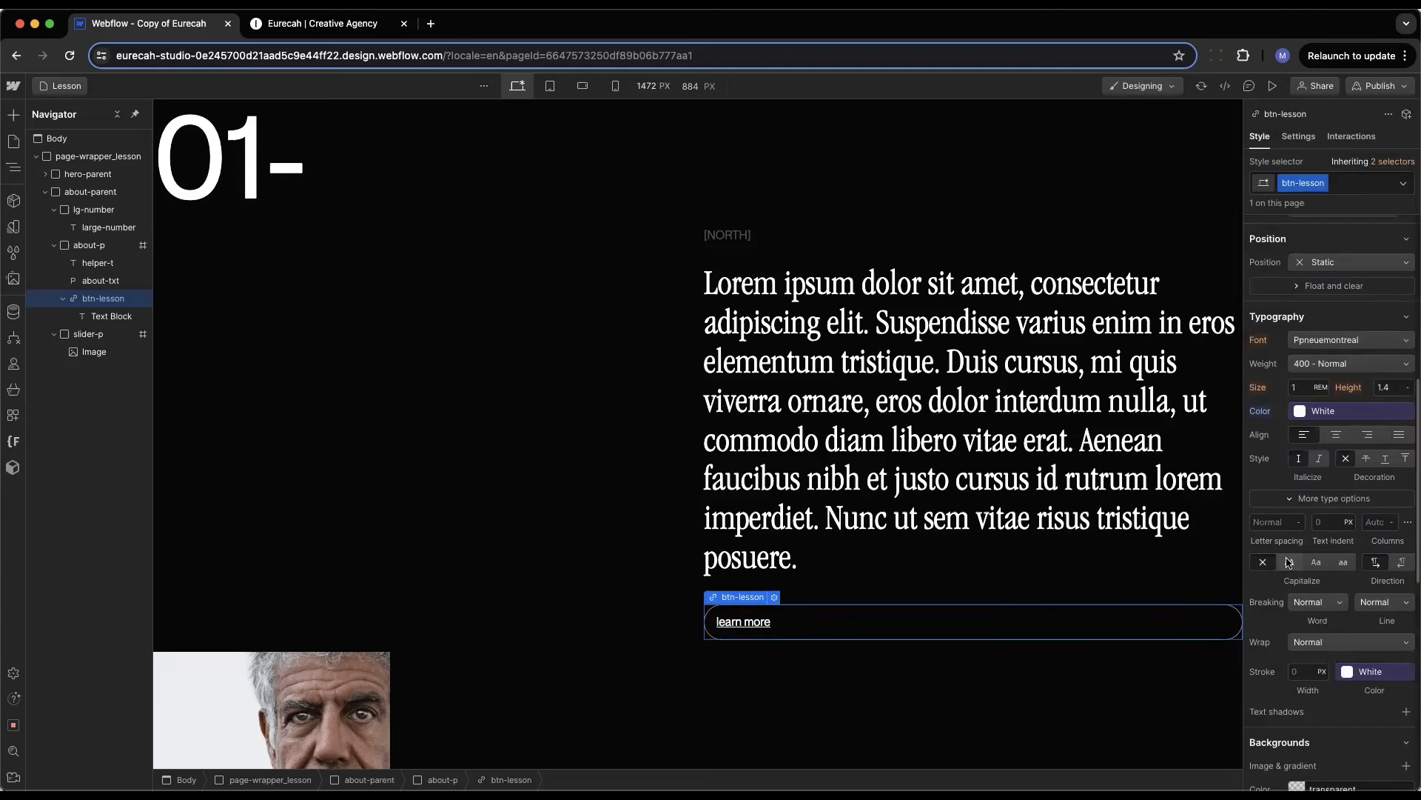
{"action": "left_click", "coordinate": [1289, 562]}
{"action": "left_click", "coordinate": [1349, 460]}
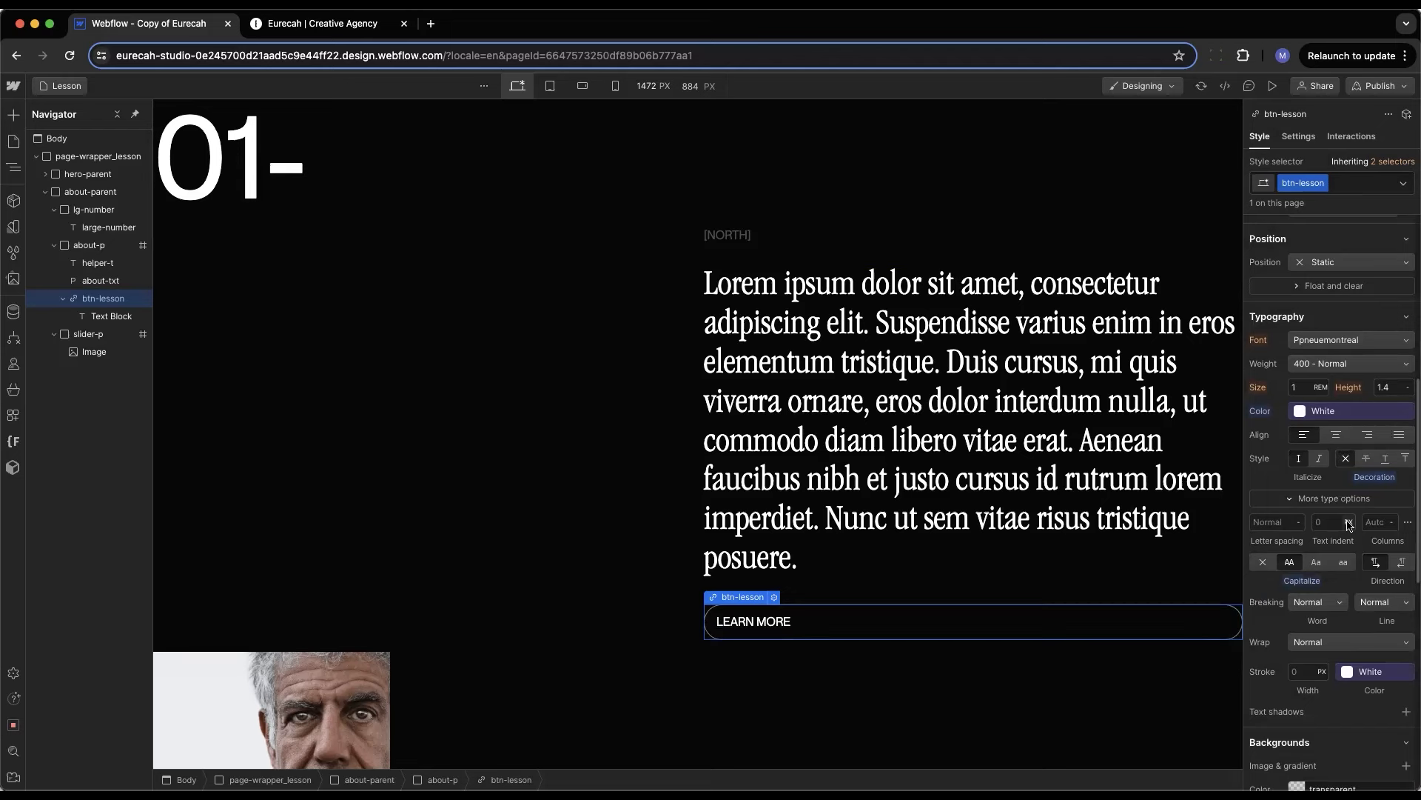
Align the flex children of about-p to the left and top
{"action": "left_click", "coordinate": [1064, 666]}
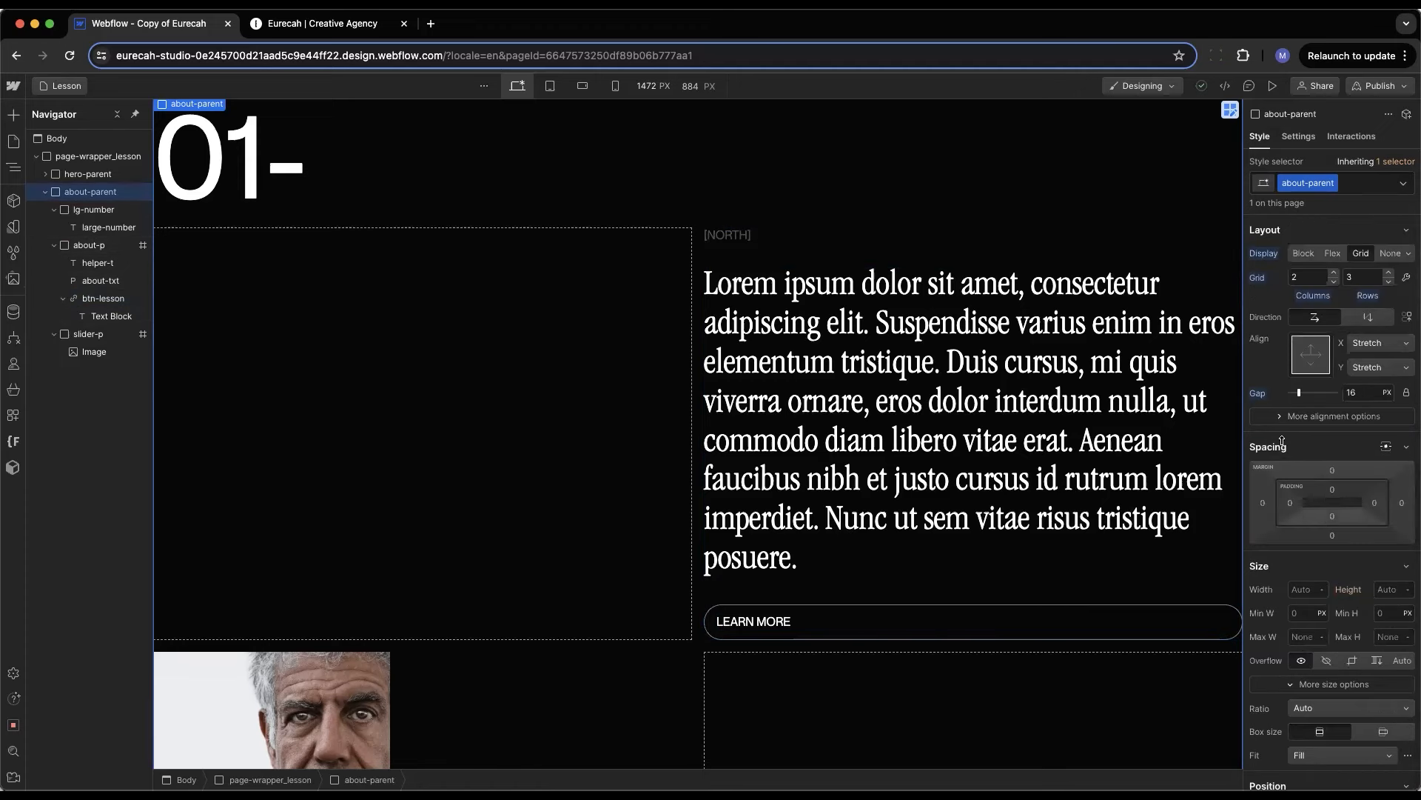
{"action": "left_click", "coordinate": [866, 592]}
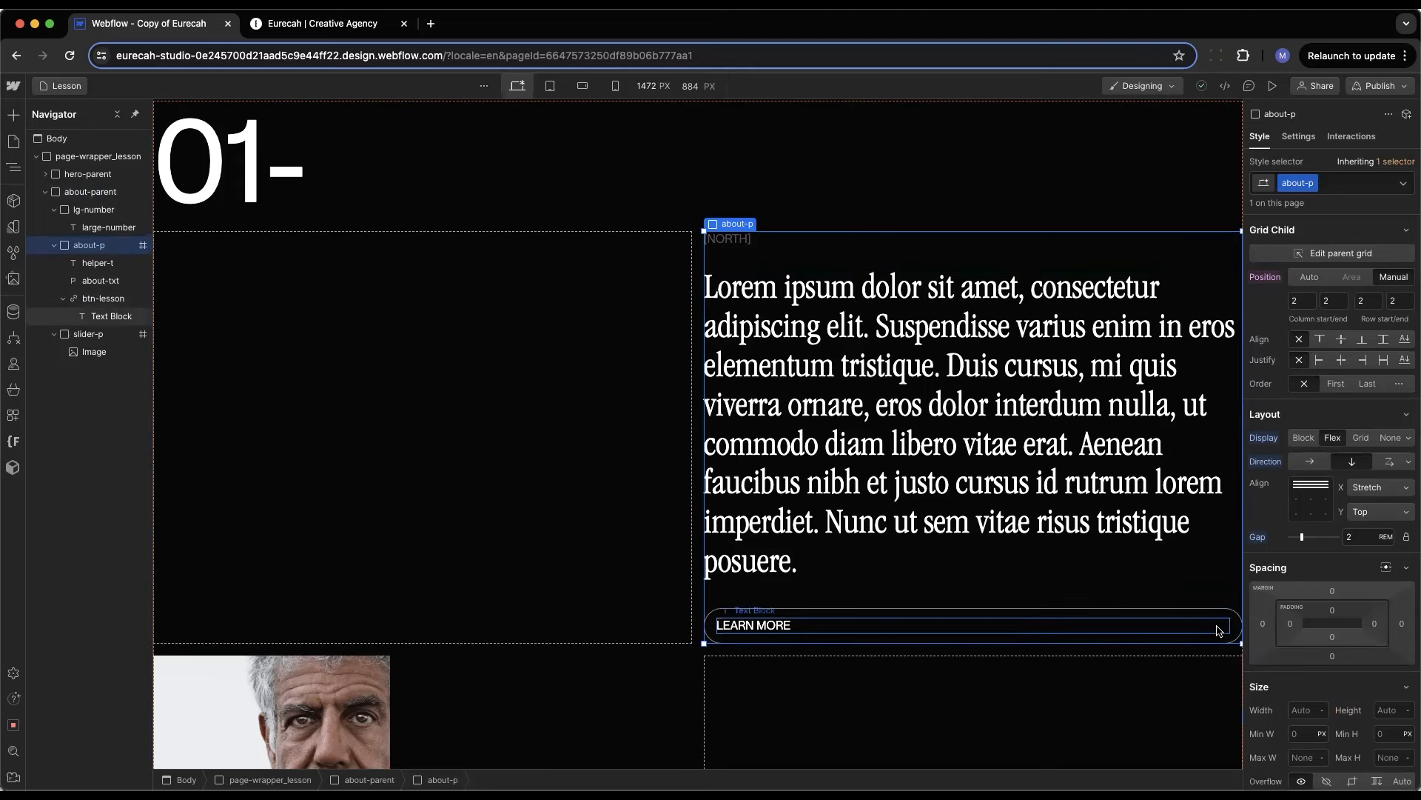
{"action": "left_click", "coordinate": [1298, 488]}
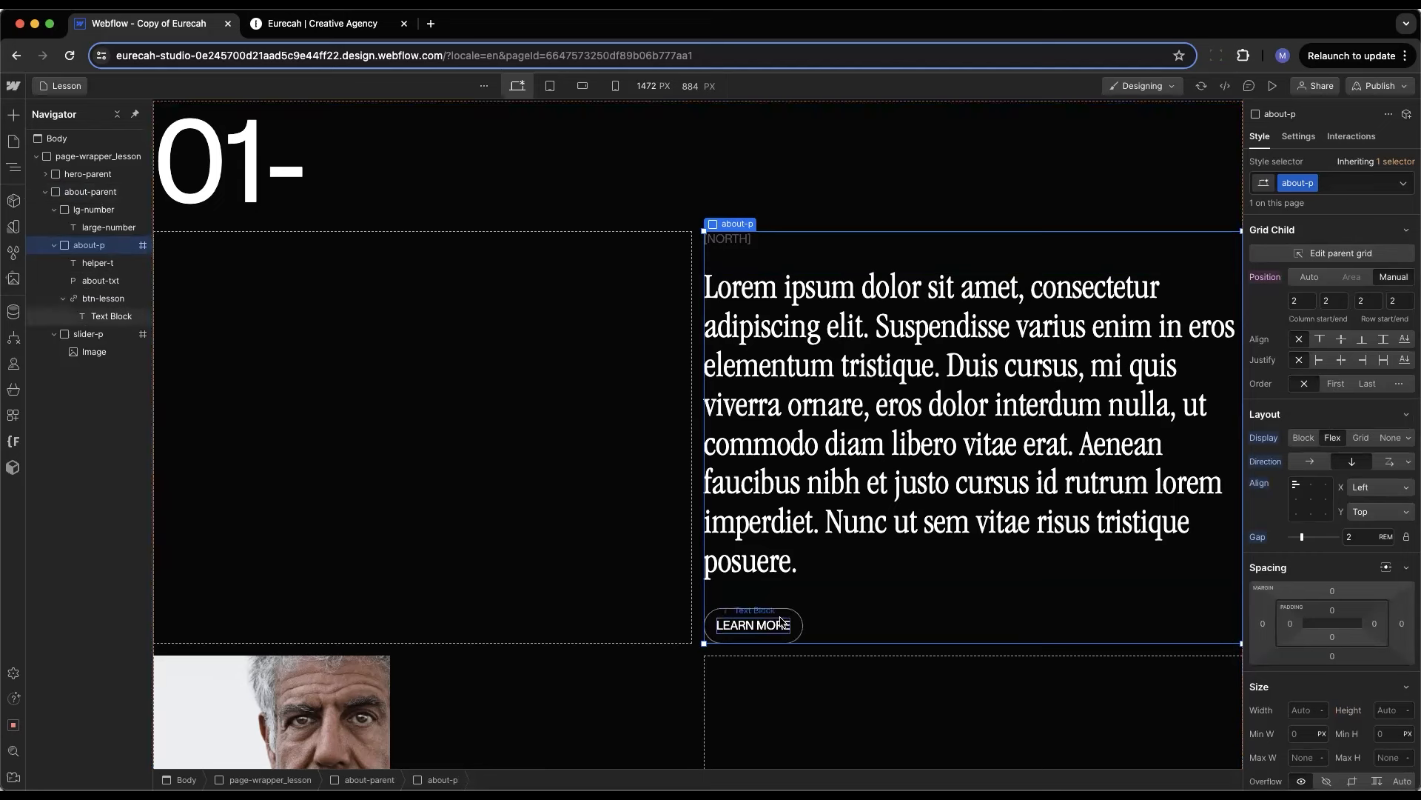
Set about-parent's top and bottom padding to 4 rem
{"action": "left_click", "coordinate": [869, 690]}
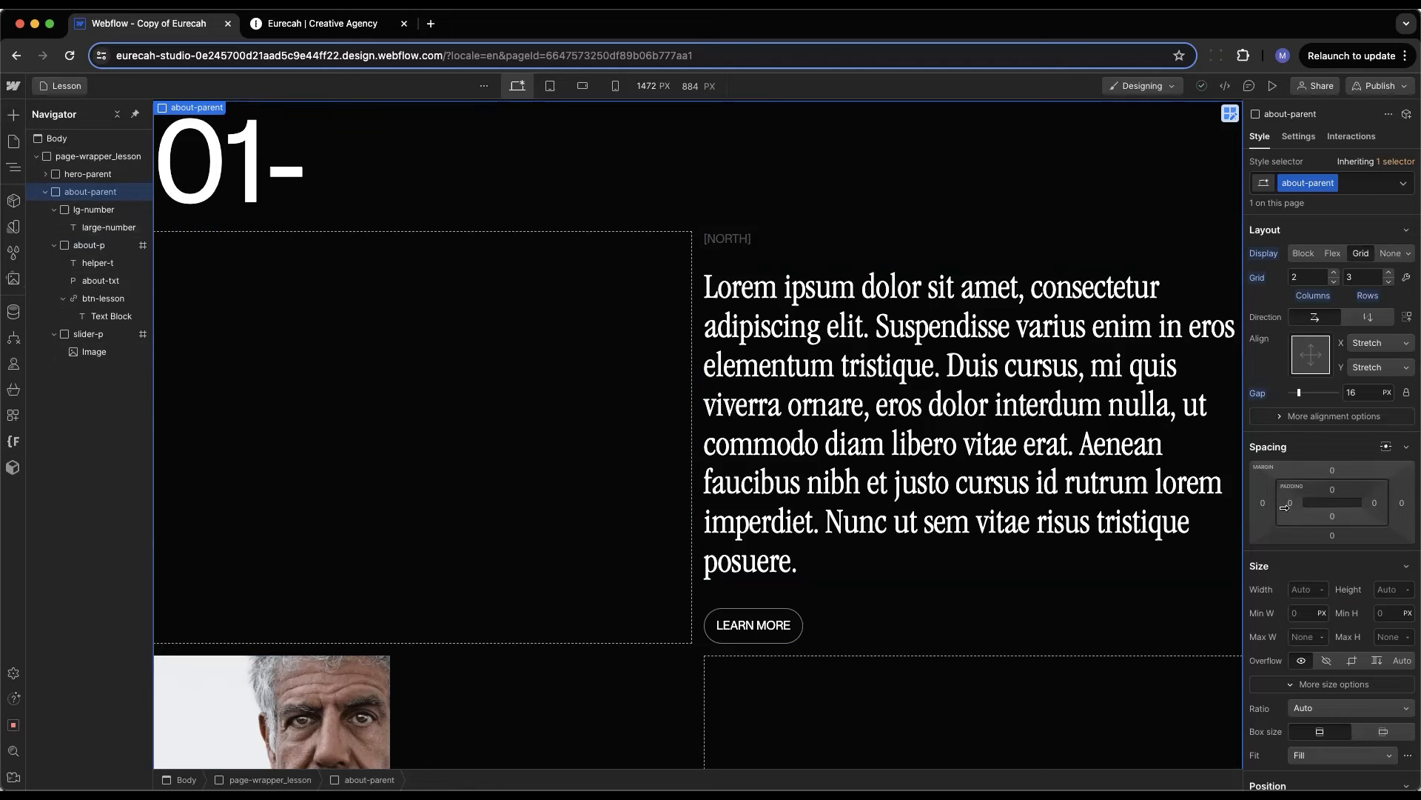
{"action": "scroll", "coordinate": [655, 549], "scroll_direction": "up", "scroll_amount": 10}
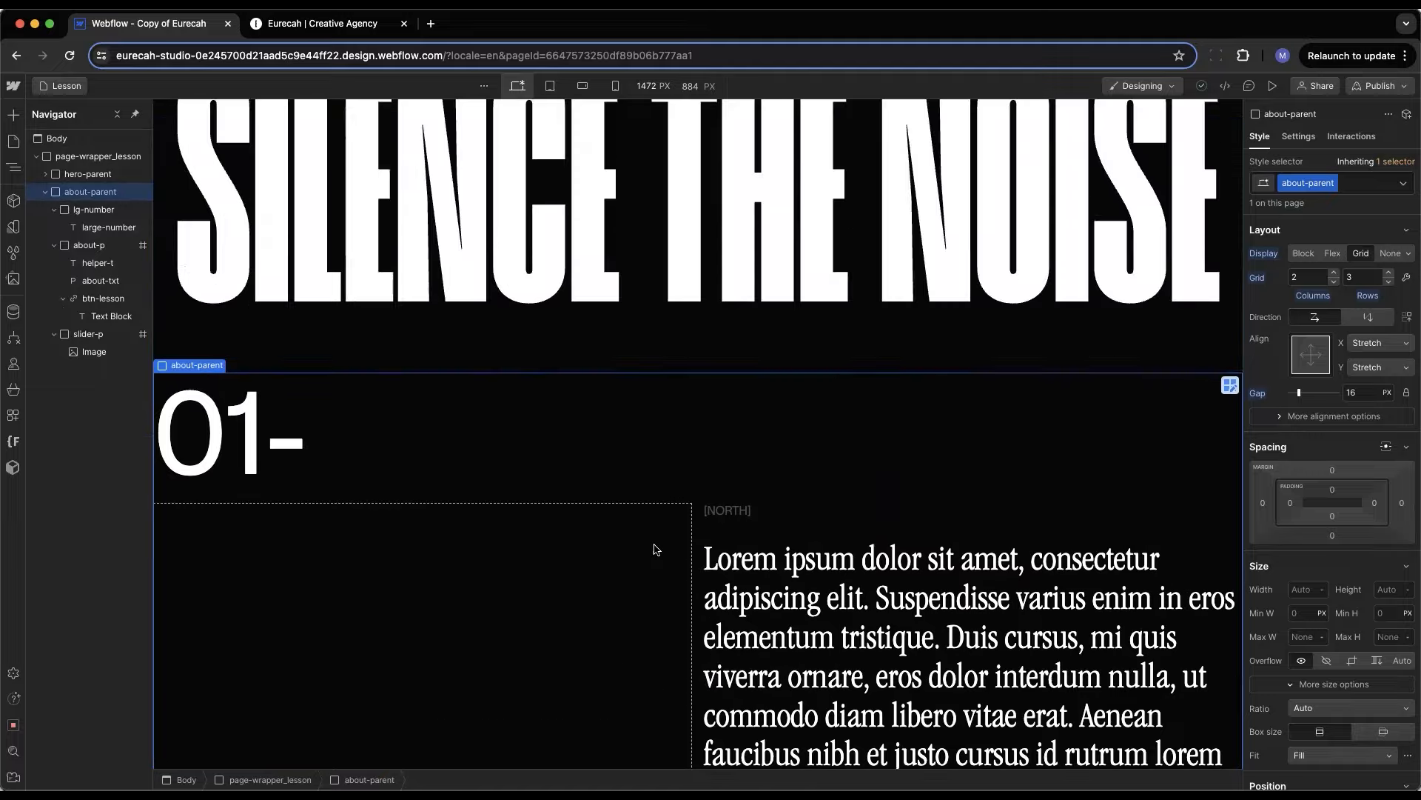
{"action": "scroll", "coordinate": [655, 549], "scroll_direction": "down", "scroll_amount": 10}
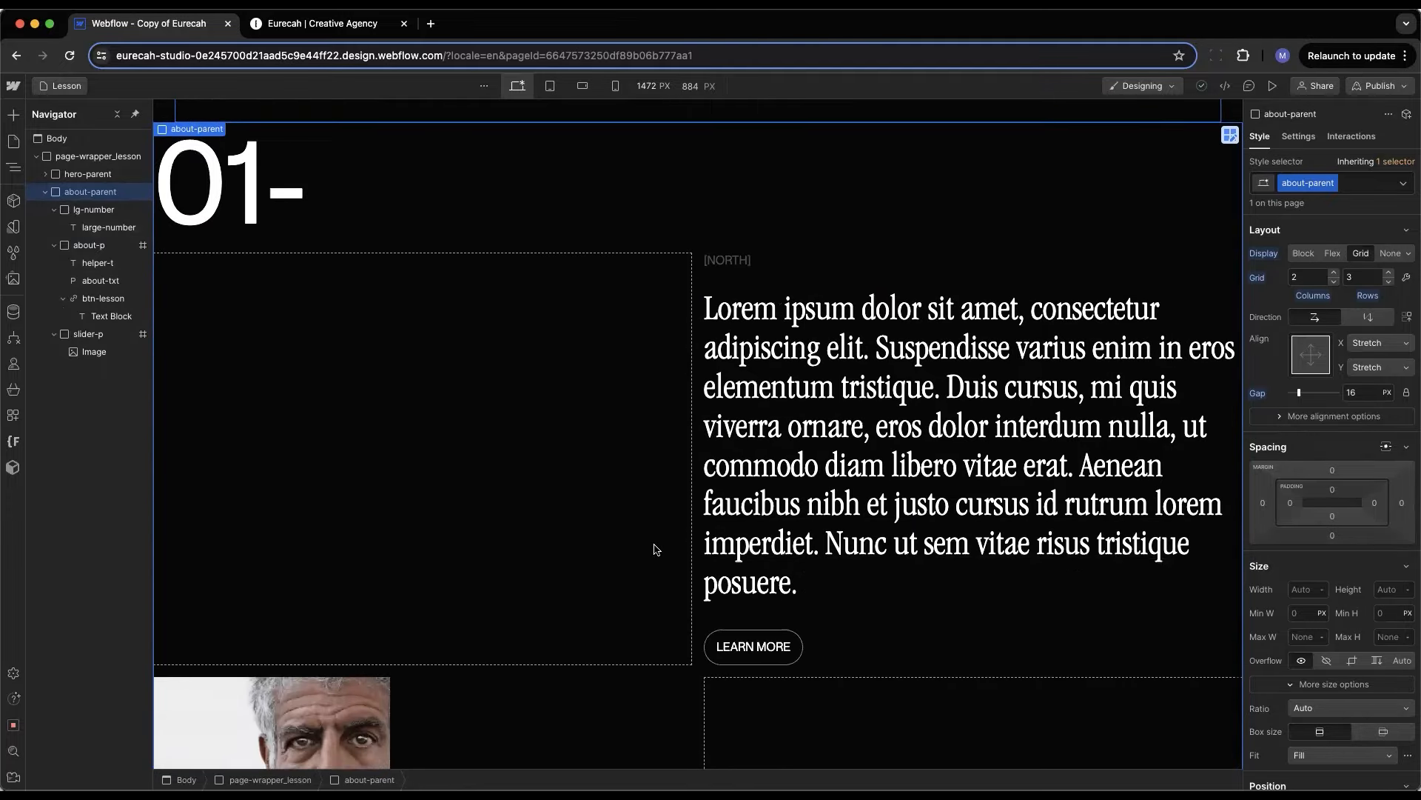
{"action": "left_click", "coordinate": [1334, 490]}
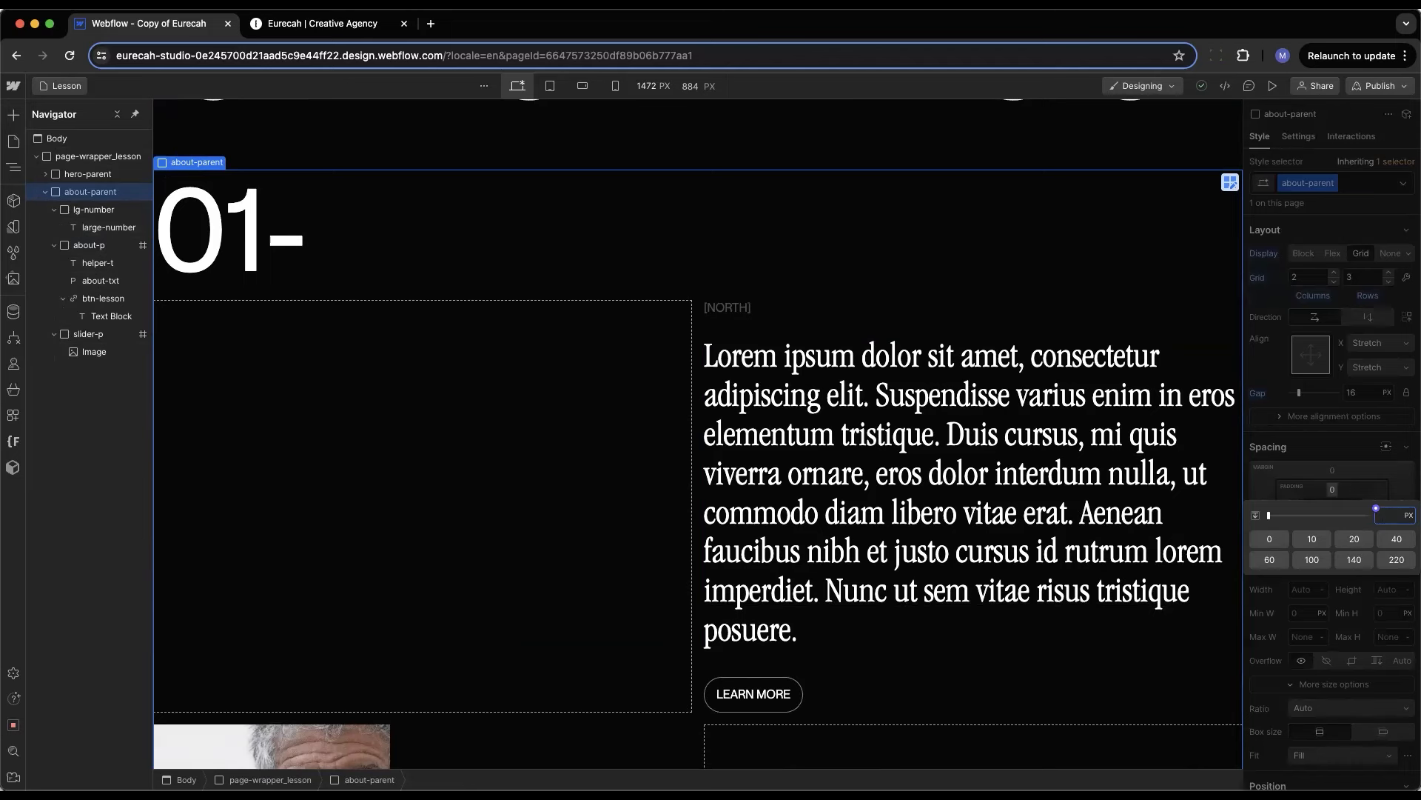
{"action": "key", "text": "Return"}
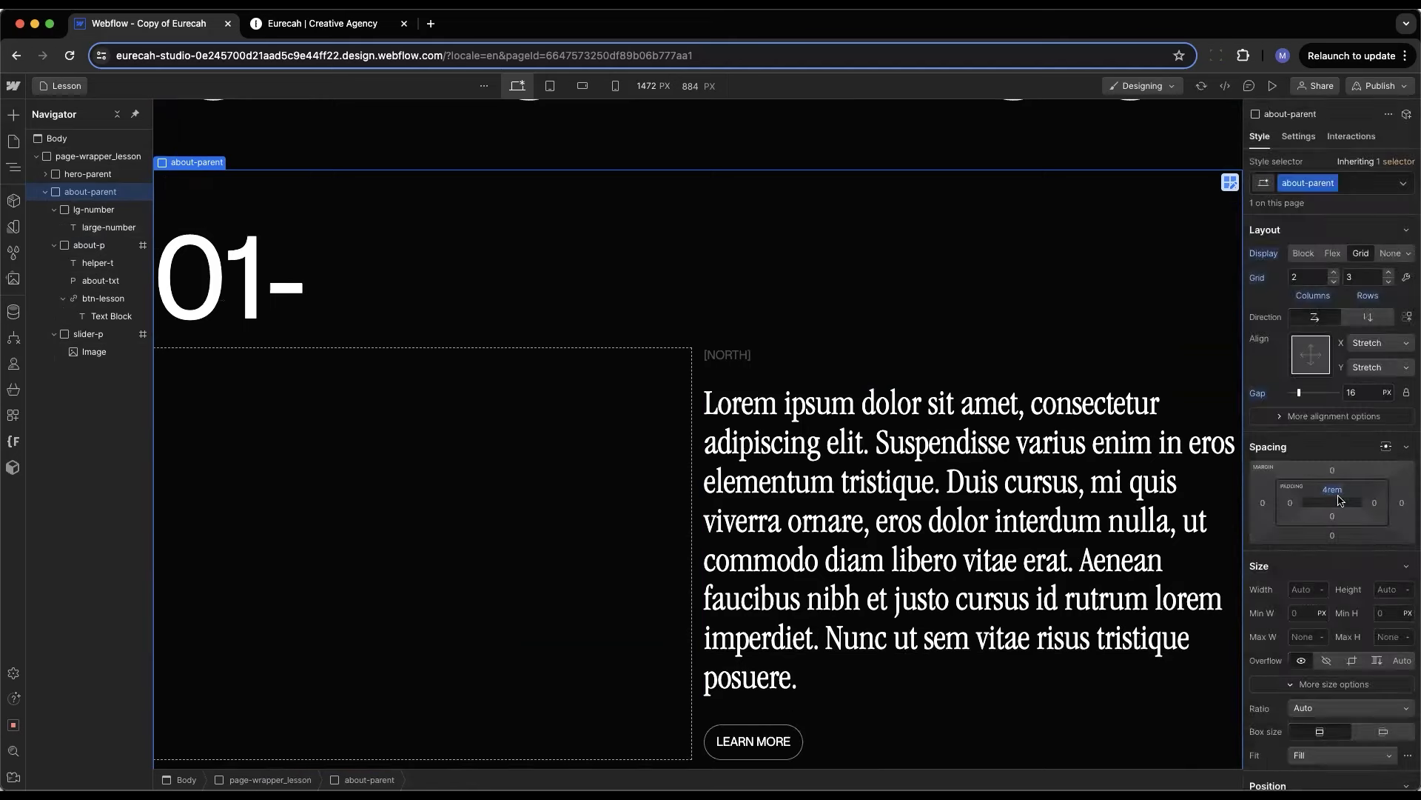
{"action": "left_click", "coordinate": [1332, 518]}
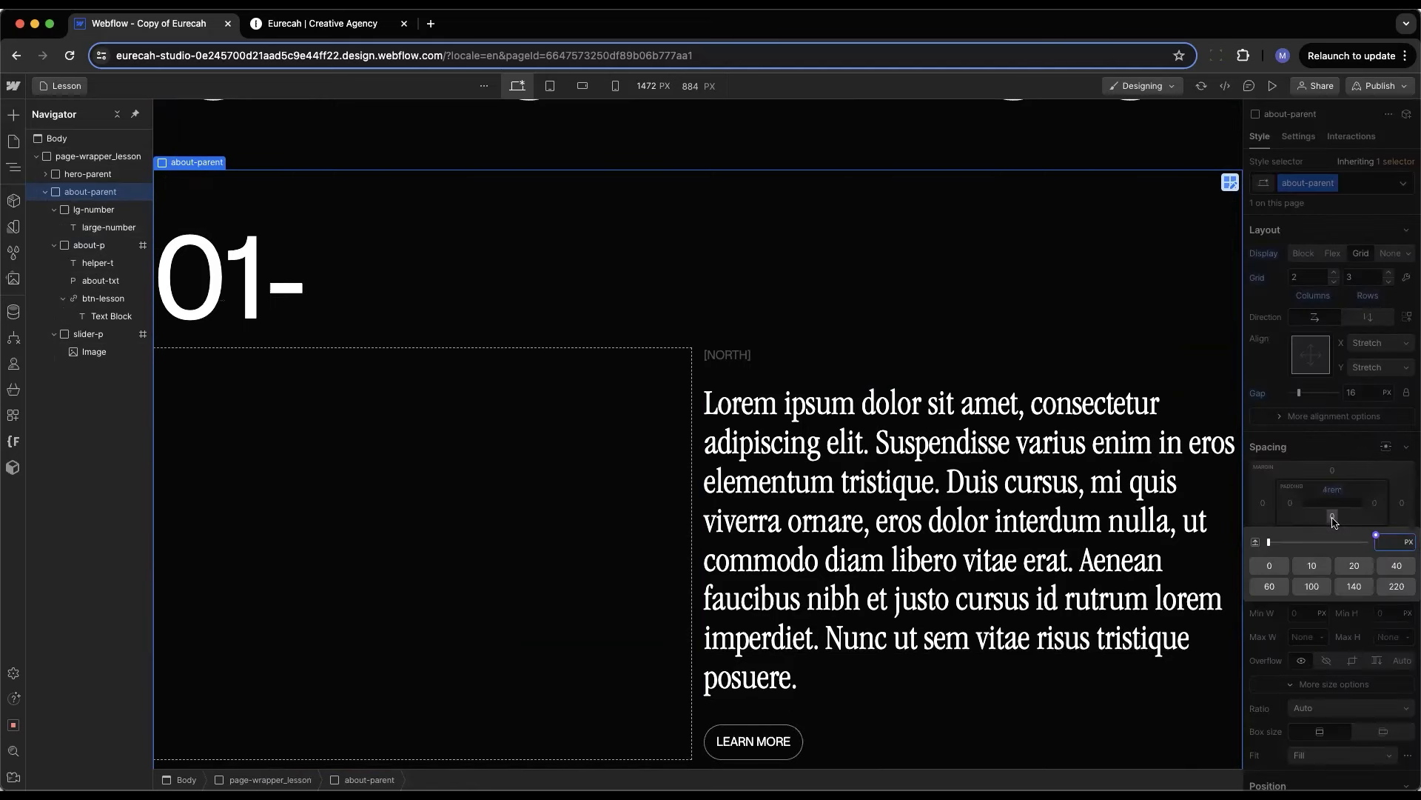
{"action": "key", "text": "Return"}
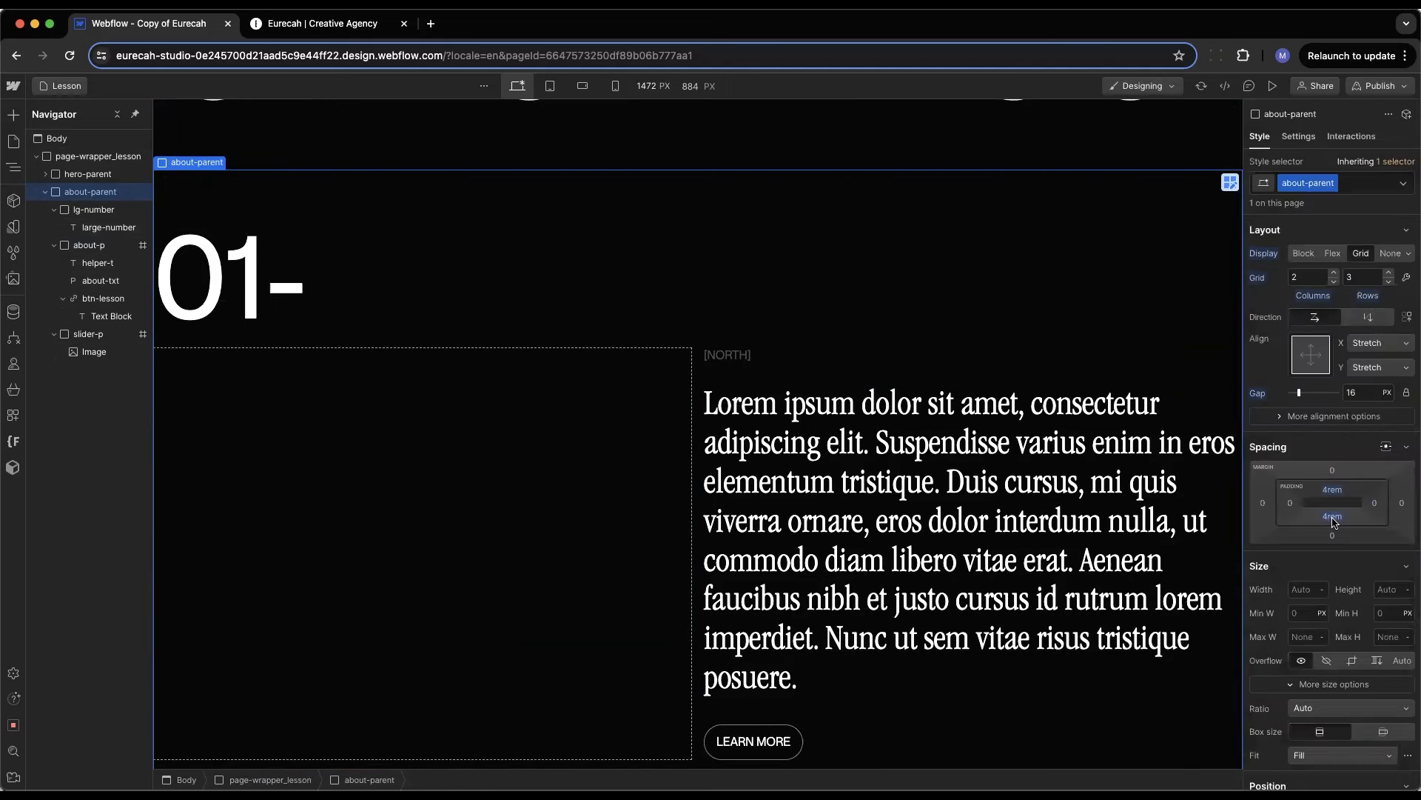
Set about-parent's left and right padding to 2 rem
{"action": "left_click", "coordinate": [1289, 505]}
{"action": "type", "text": "2rem"}
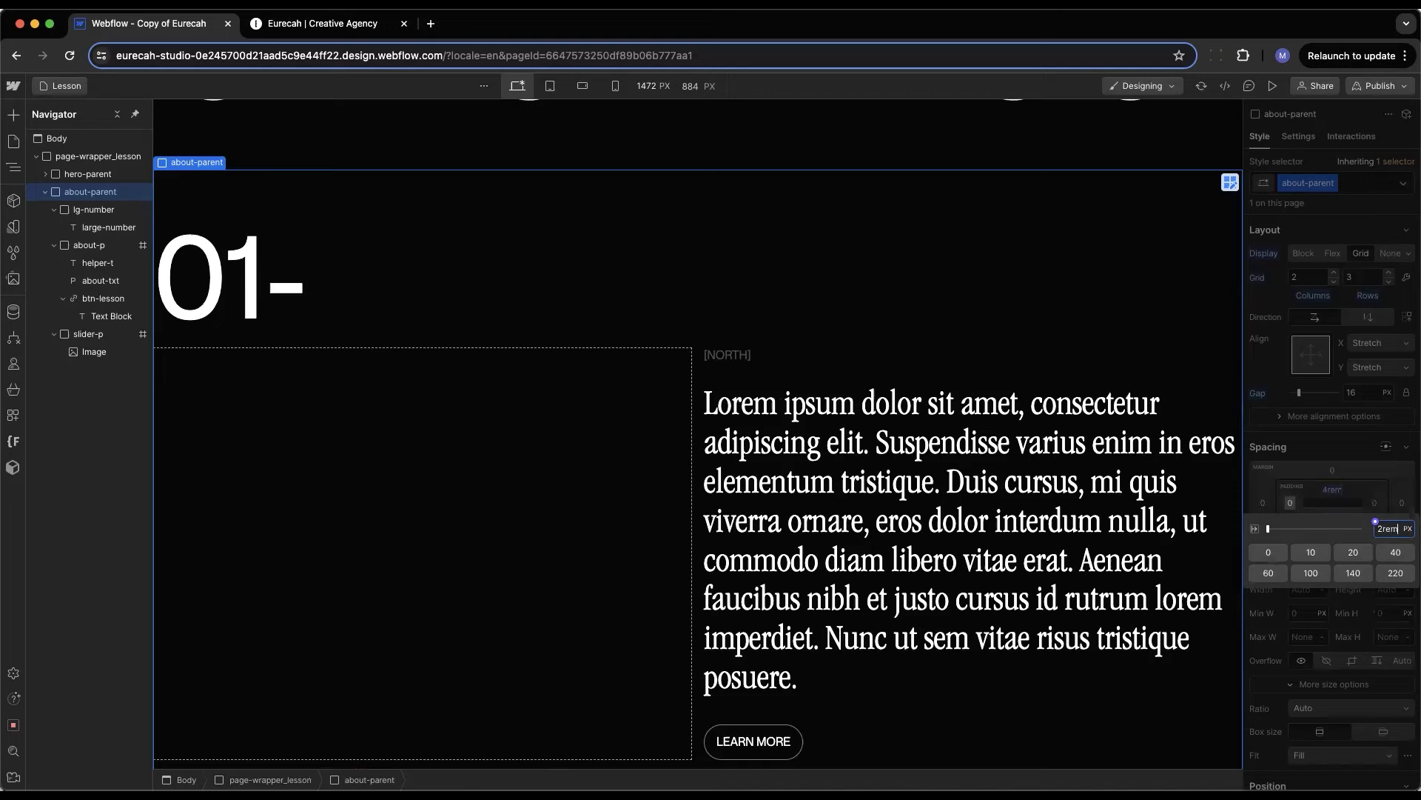
{"action": "key", "text": "Return"}
{"action": "left_click", "coordinate": [1377, 505]}
{"action": "type", "text": "2rem"}
{"action": "key", "text": "Return"}
{"action": "scroll", "coordinate": [350, 546], "scroll_direction": "down", "scroll_amount": 4}
{"action": "scroll", "coordinate": [350, 546], "scroll_direction": "up", "scroll_amount": 5}
{"action": "scroll", "coordinate": [350, 546], "scroll_direction": "down", "scroll_amount": 4}
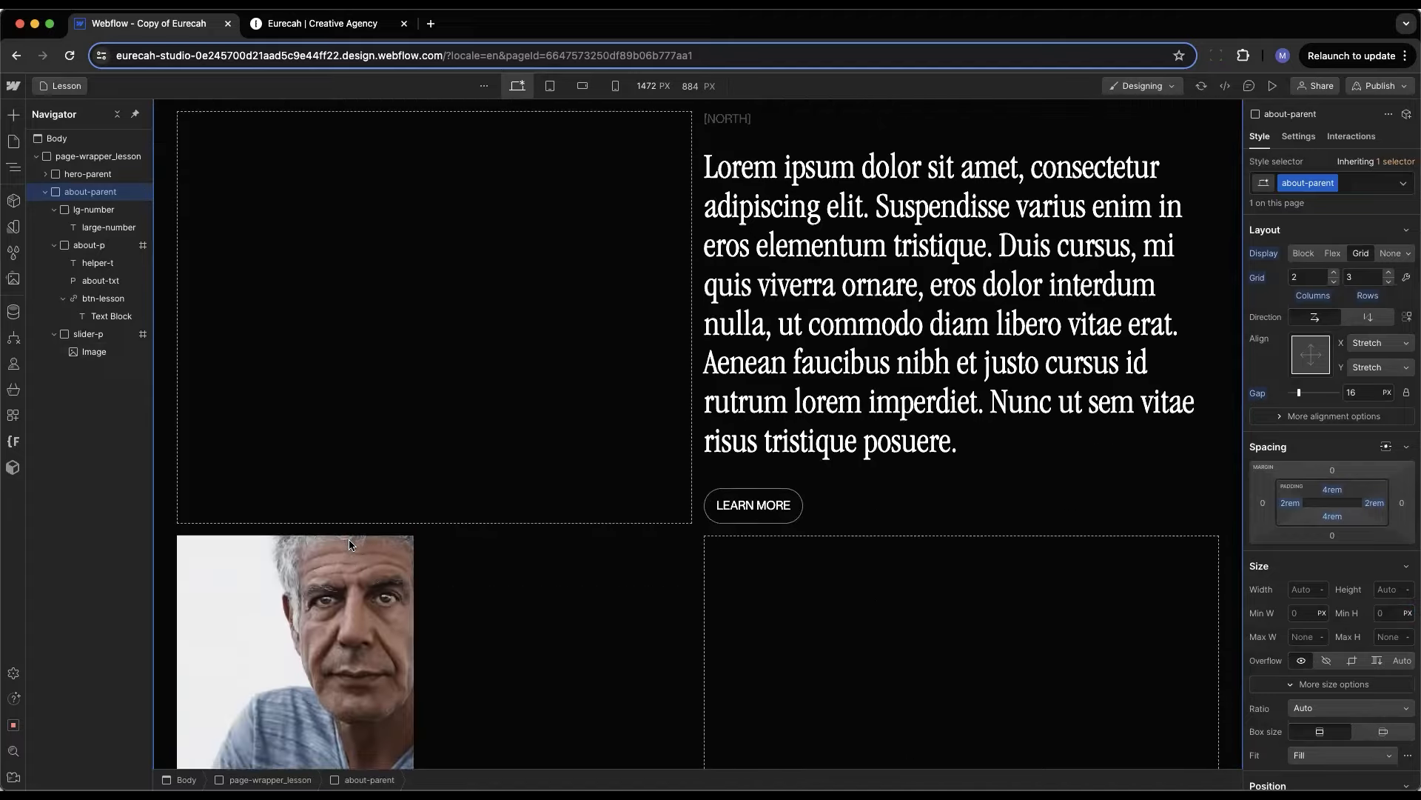
{"action": "scroll", "coordinate": [437, 587], "scroll_direction": "up", "scroll_amount": 2}
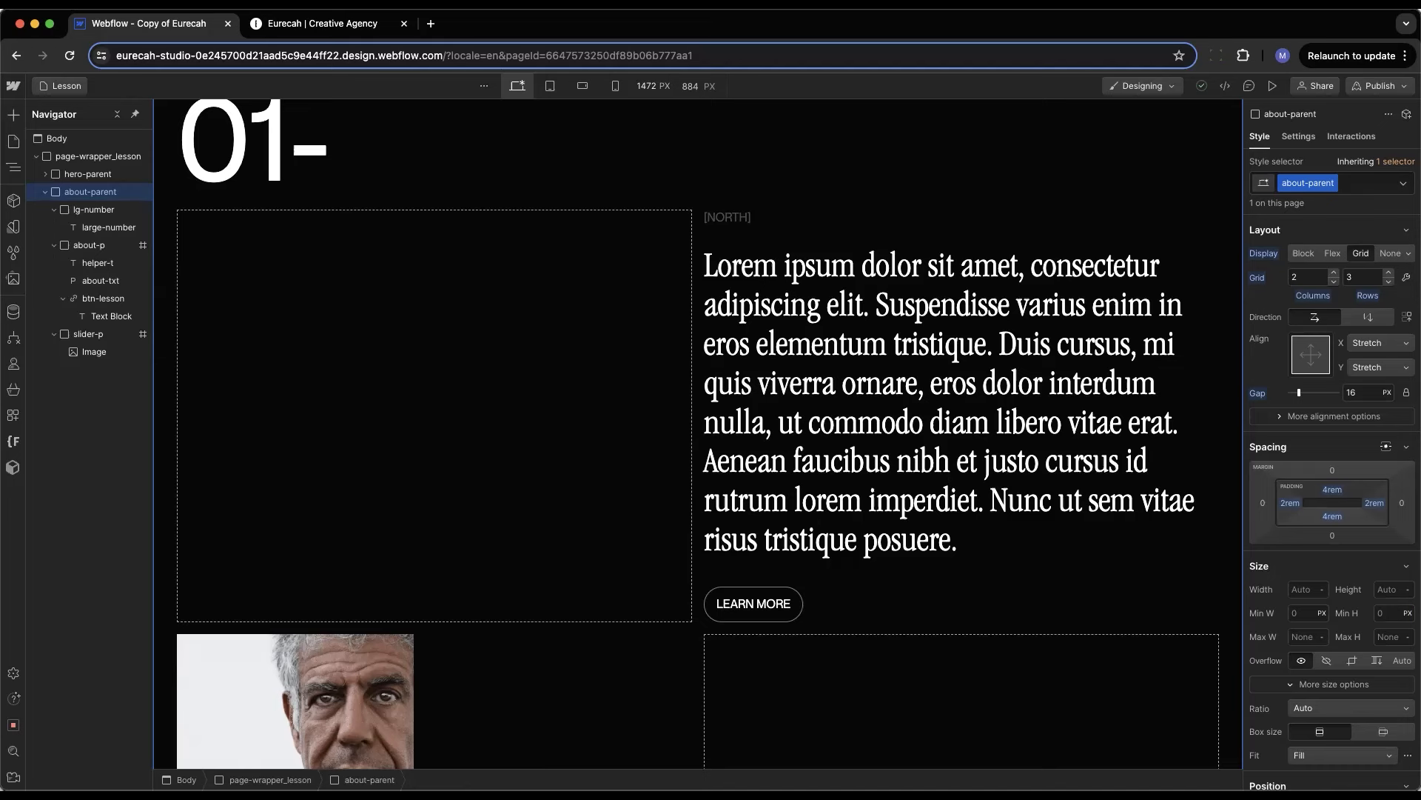
Insert a Div Block inside page-wrapper_lesson below about-parent and give it the class work-parent
{"action": "left_click", "coordinate": [78, 159]}
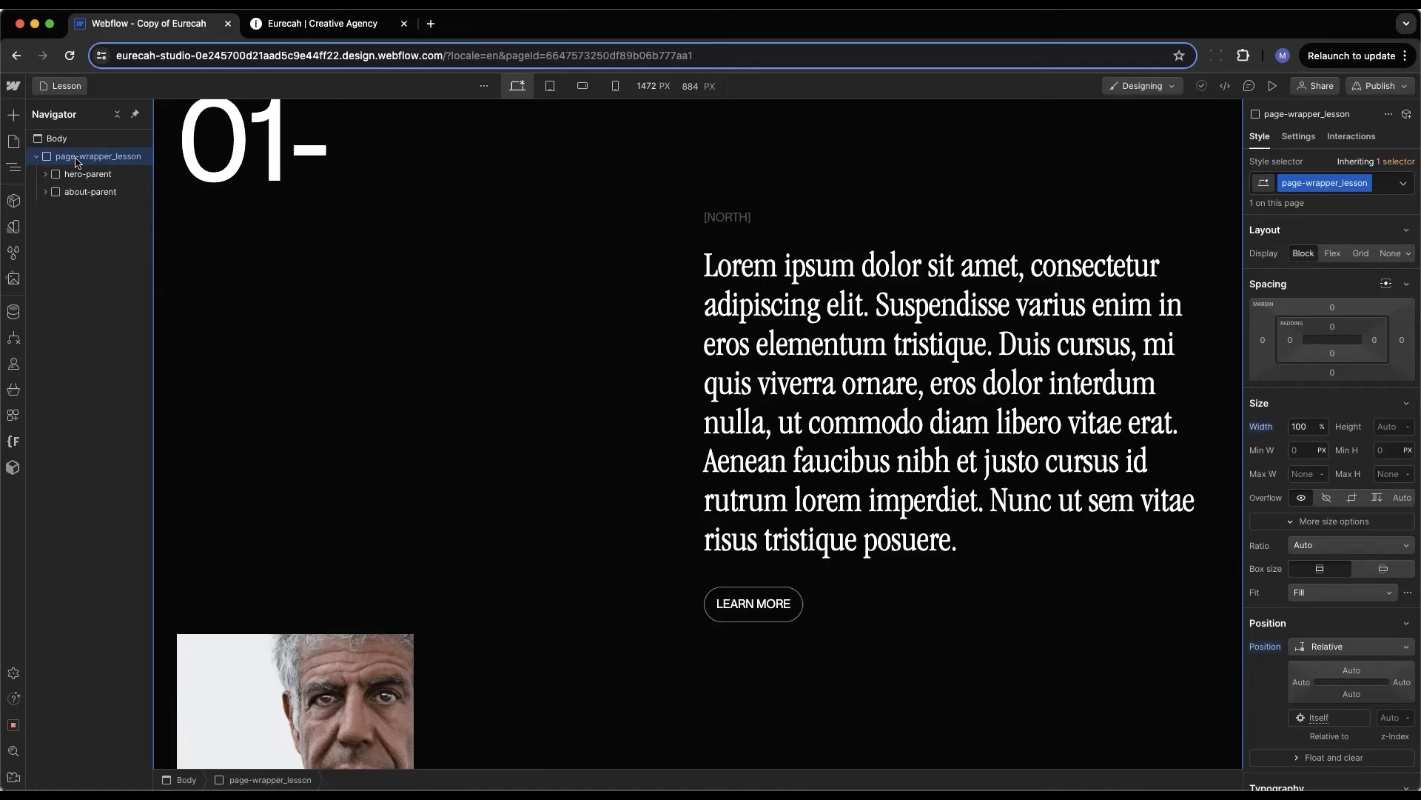
{"action": "scroll", "coordinate": [226, 250], "scroll_direction": "up", "scroll_amount": 10}
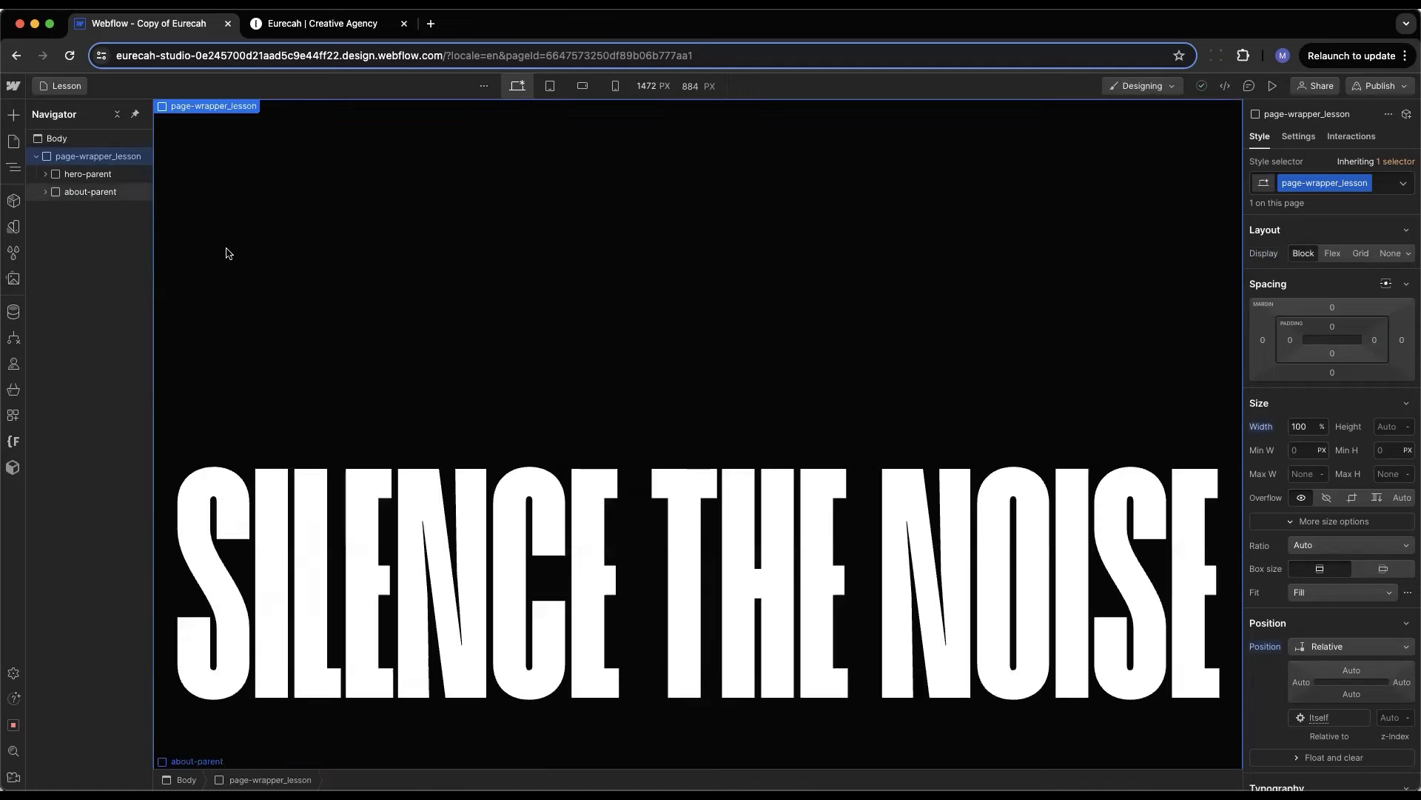
{"action": "scroll", "coordinate": [229, 254], "scroll_direction": "down", "scroll_amount": 9}
{"action": "scroll", "coordinate": [225, 251], "scroll_direction": "down", "scroll_amount": 2}
{"action": "left_click", "coordinate": [73, 160]}
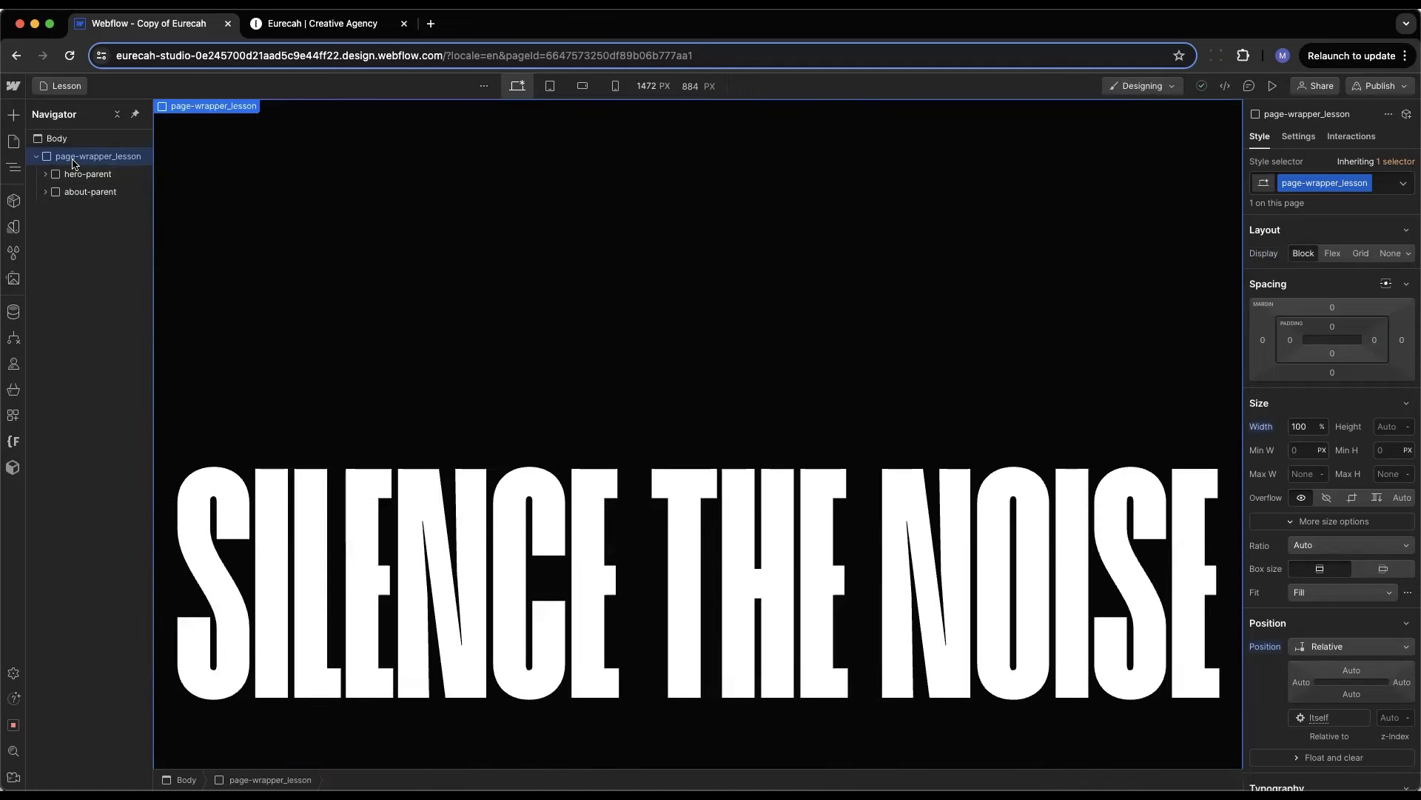
{"action": "key", "text": "super+e"}
{"action": "type", "text": "div"}
{"action": "key", "text": "Return"}
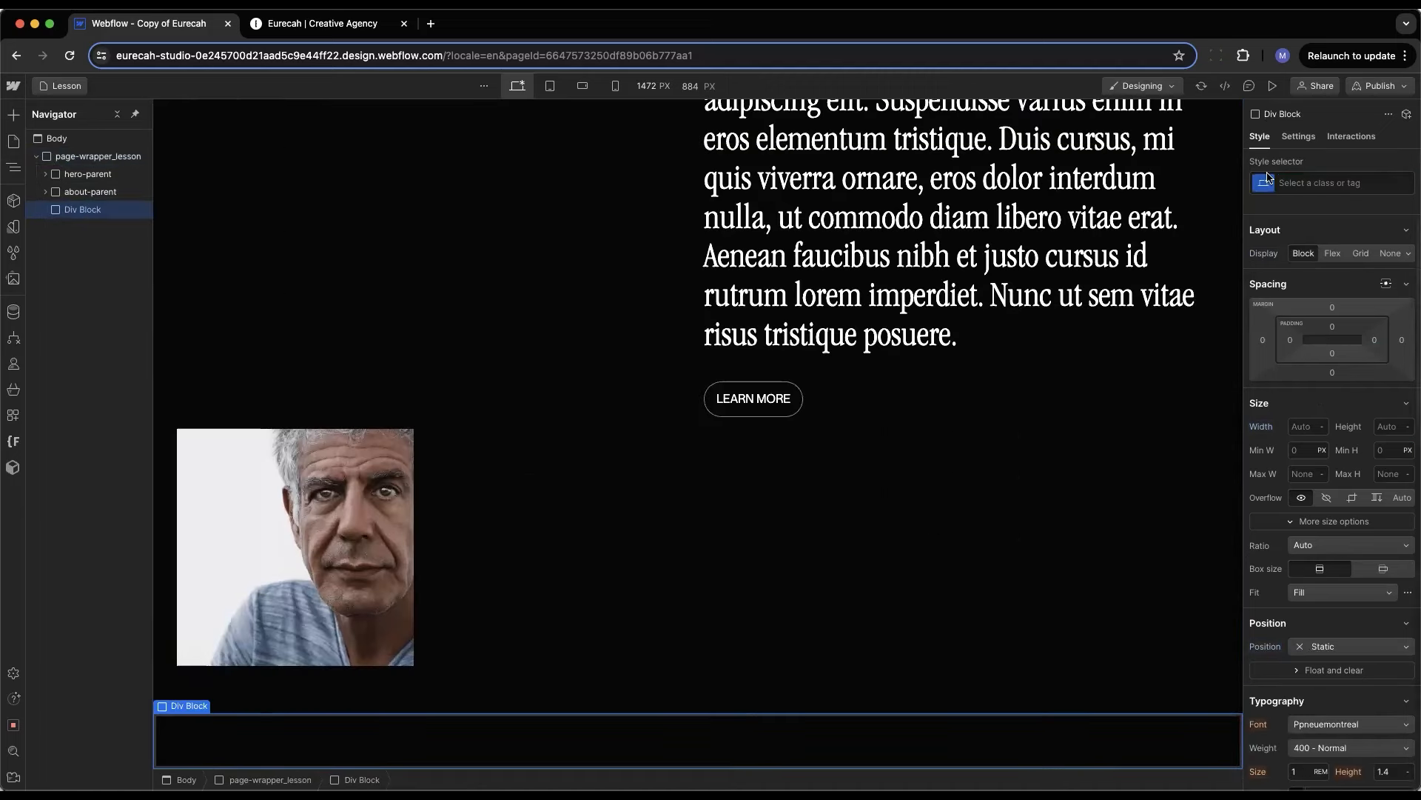
{"action": "left_click", "coordinate": [1334, 180]}
{"action": "type", "text": "work-parent"}
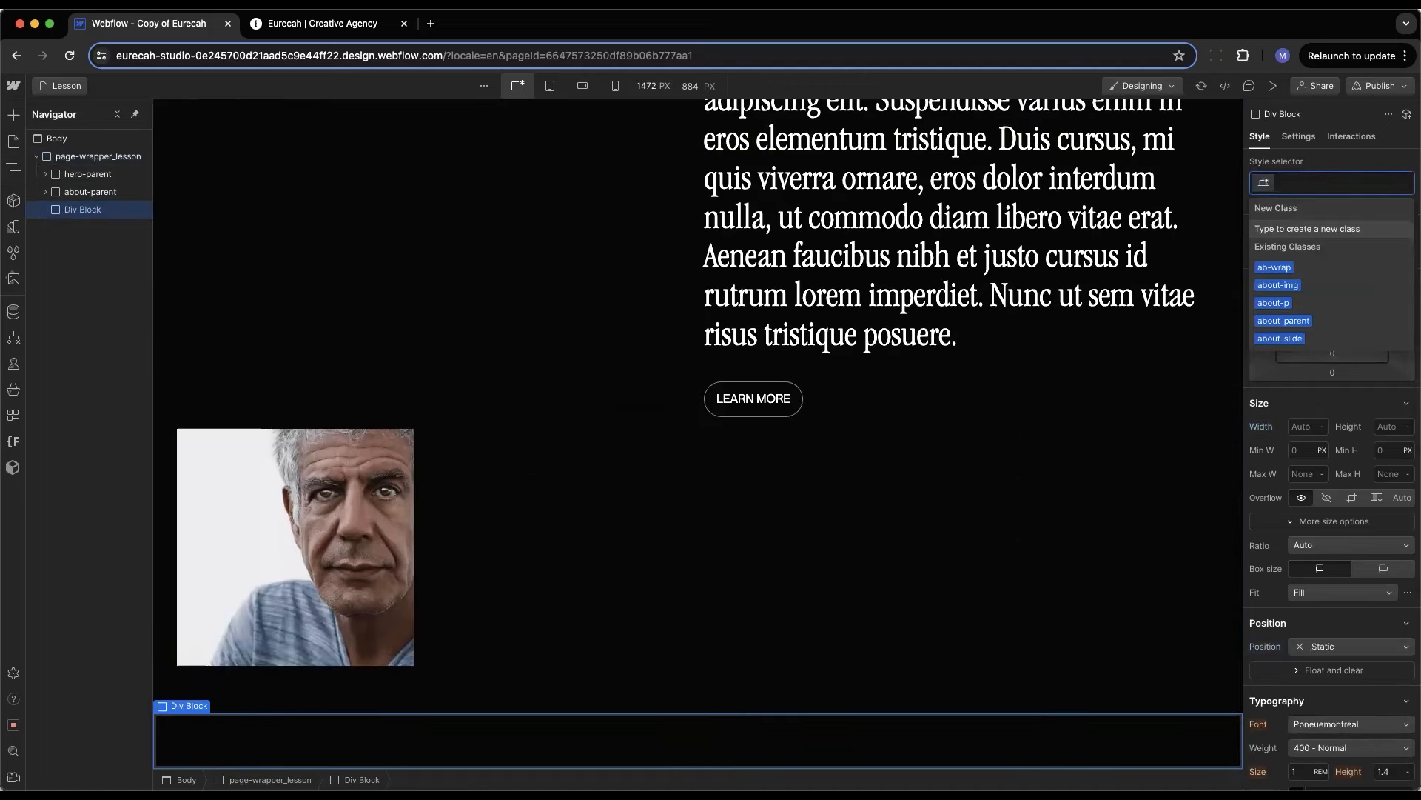
{"action": "key", "text": "Return"}
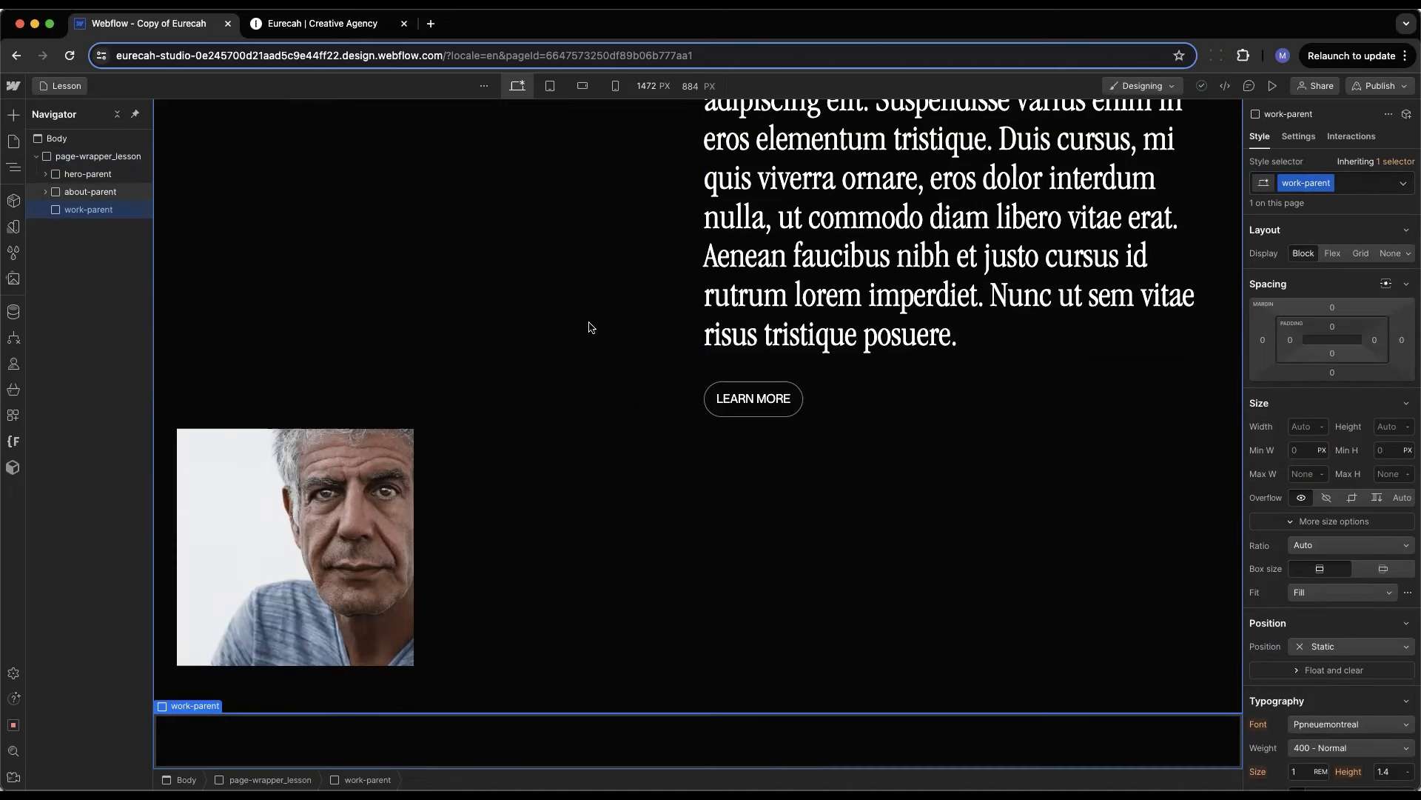
Set work-parent's width to 100% and its height to 100vh
{"action": "left_click", "coordinate": [1306, 428]}
{"action": "type", "text": "100"}
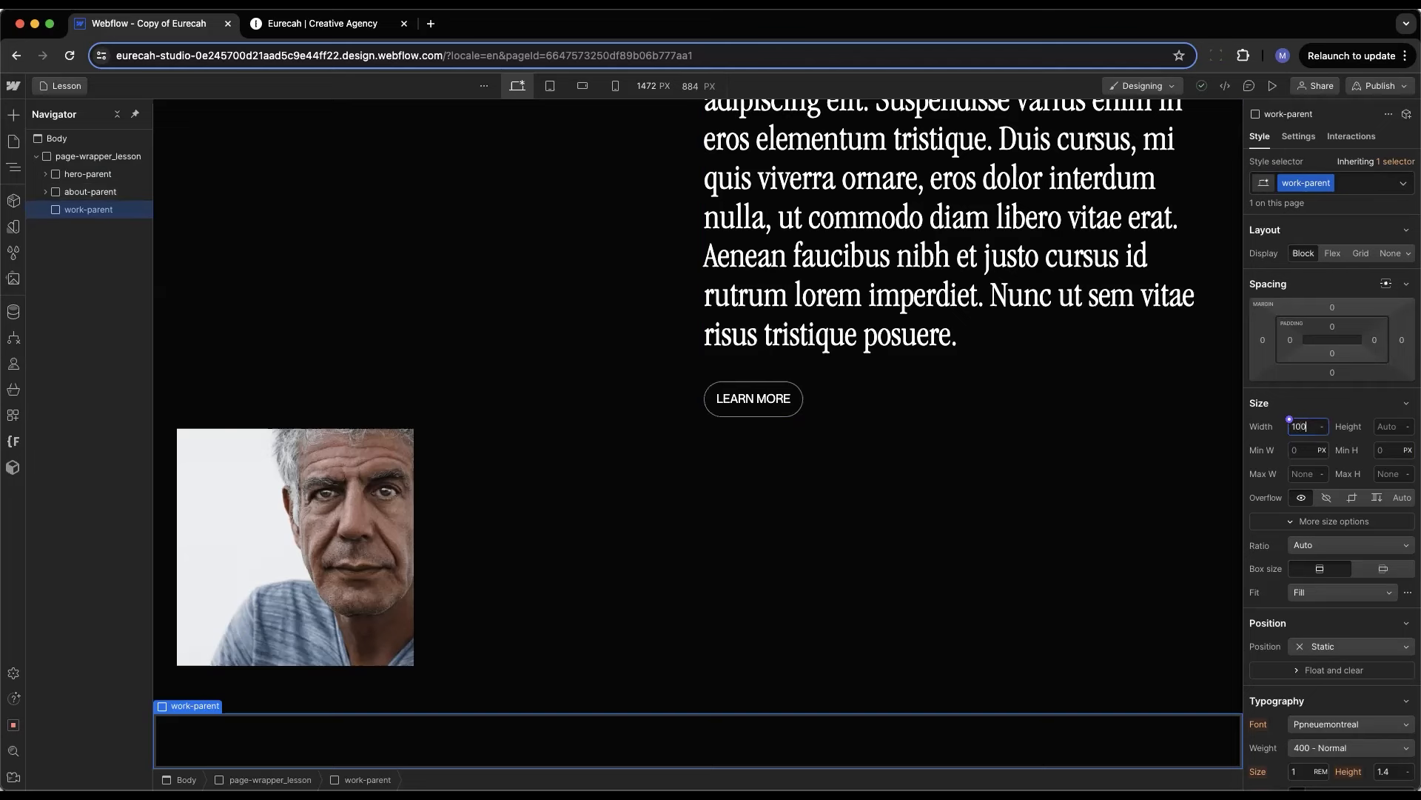
{"action": "type", "text": "%"}
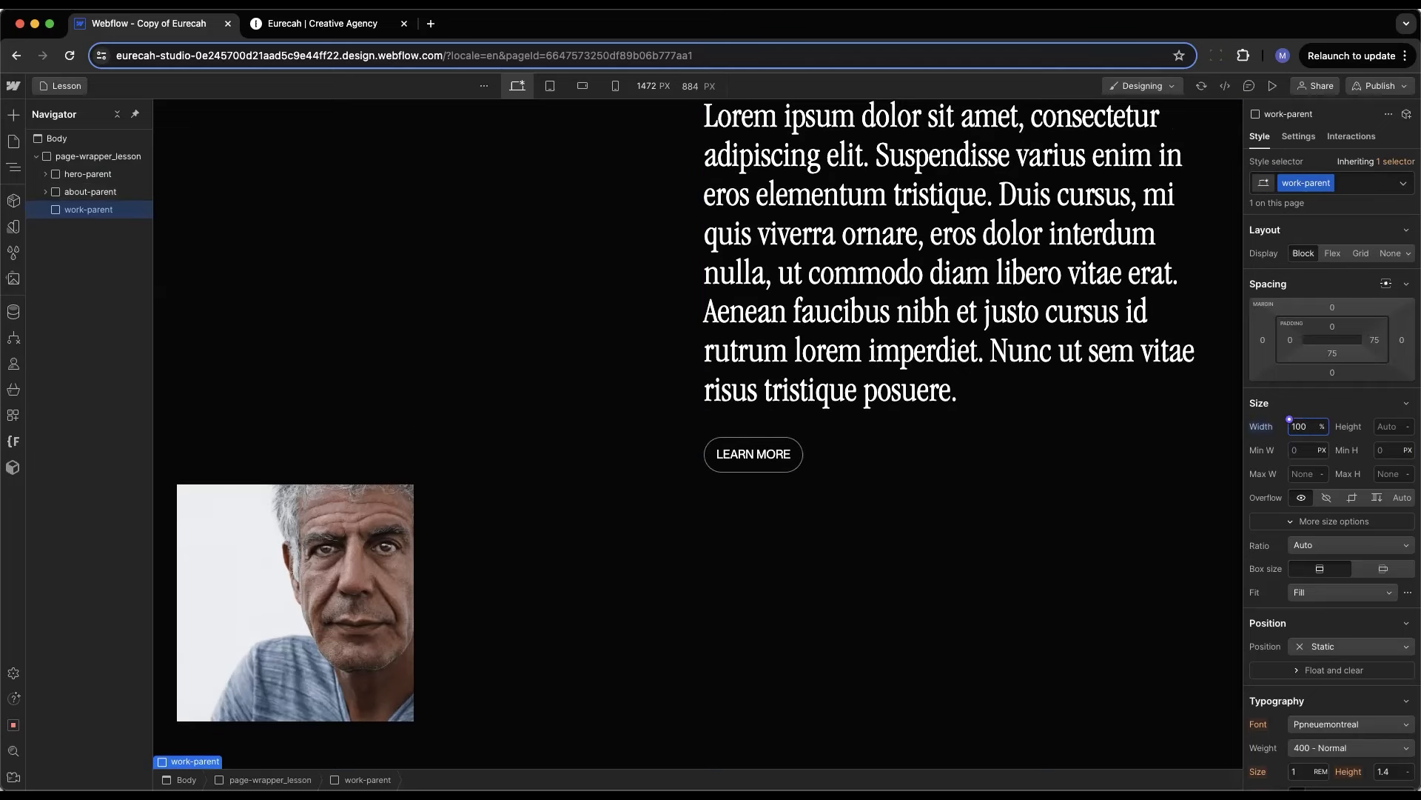
{"action": "key", "text": "Tab"}
{"action": "type", "text": "100vh"}
{"action": "key", "text": "Return"}
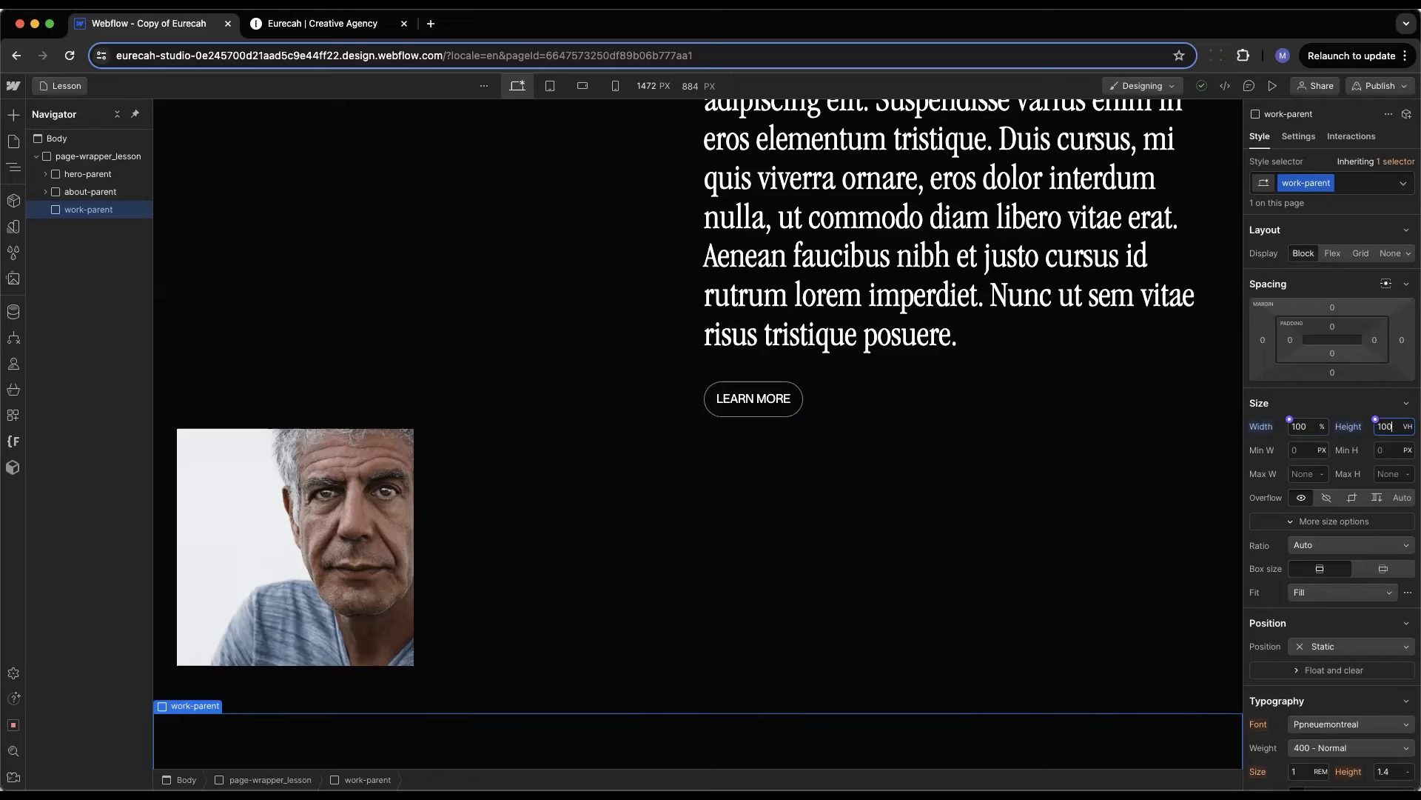
Switch to the Eurecah reference site and examine the layout and scroll behaviour of its project sections
{"action": "left_click", "coordinate": [319, 28]}
{"action": "scroll", "coordinate": [572, 461], "scroll_direction": "down", "scroll_amount": 1}
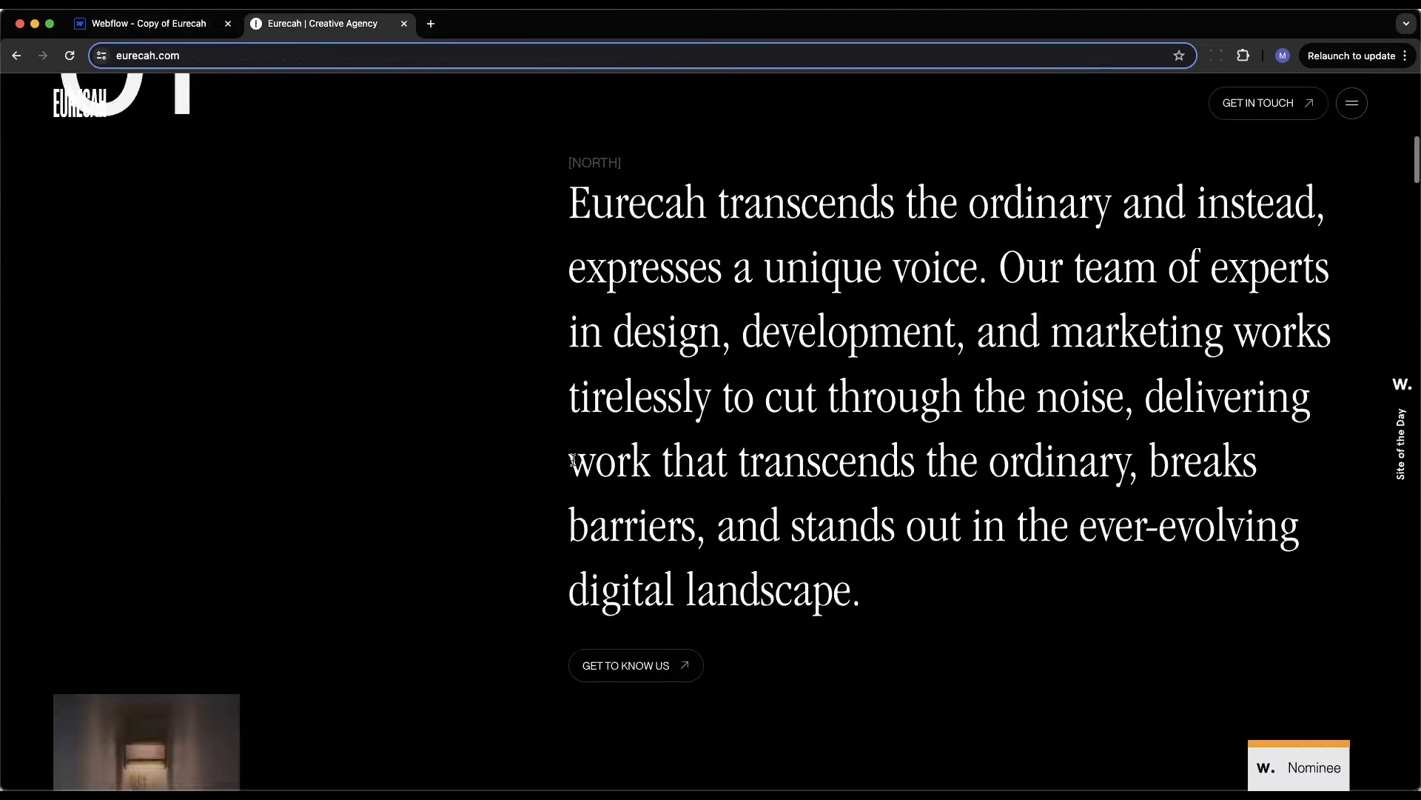
{"action": "scroll", "coordinate": [573, 460], "scroll_direction": "down", "scroll_amount": 5}
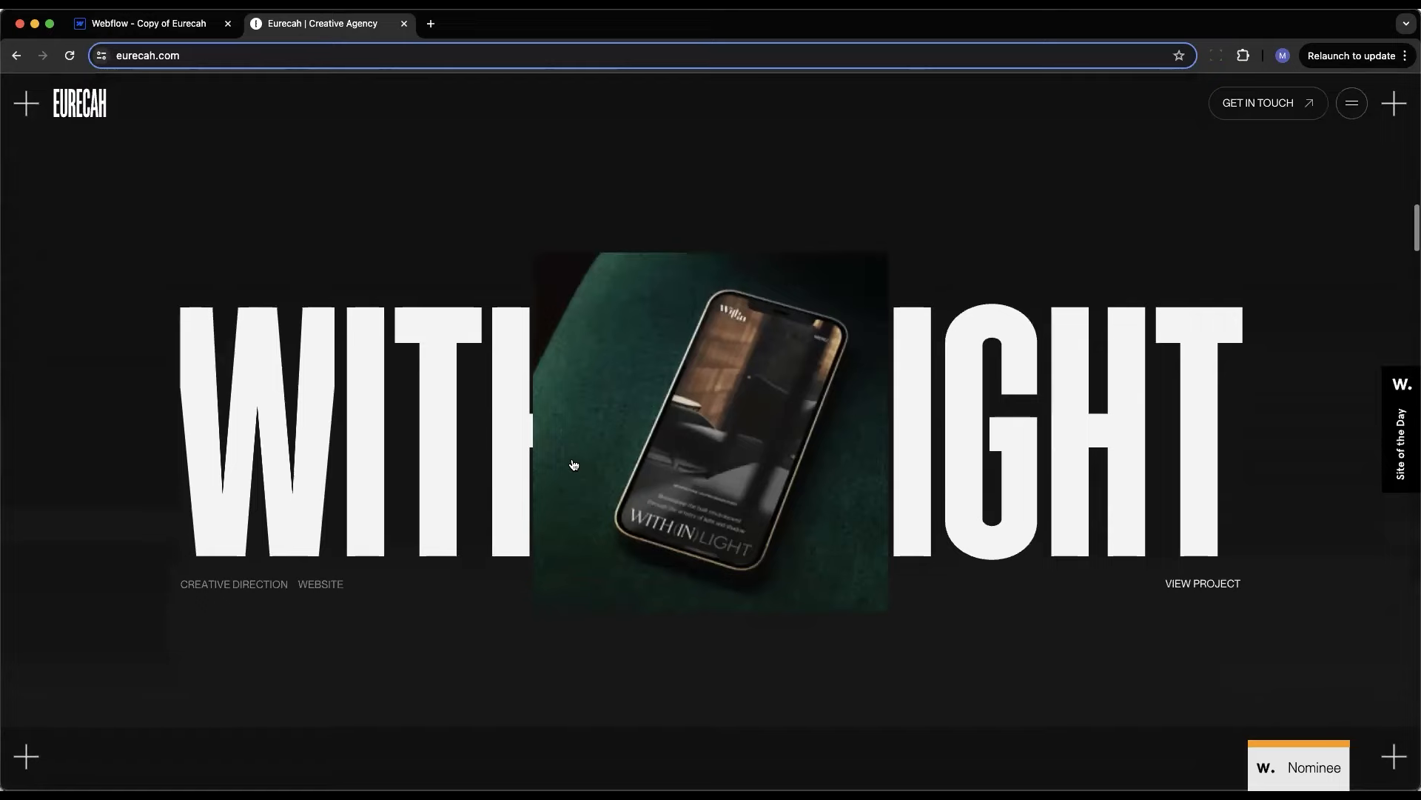
{"action": "scroll", "coordinate": [574, 465], "scroll_direction": "down", "scroll_amount": 3}
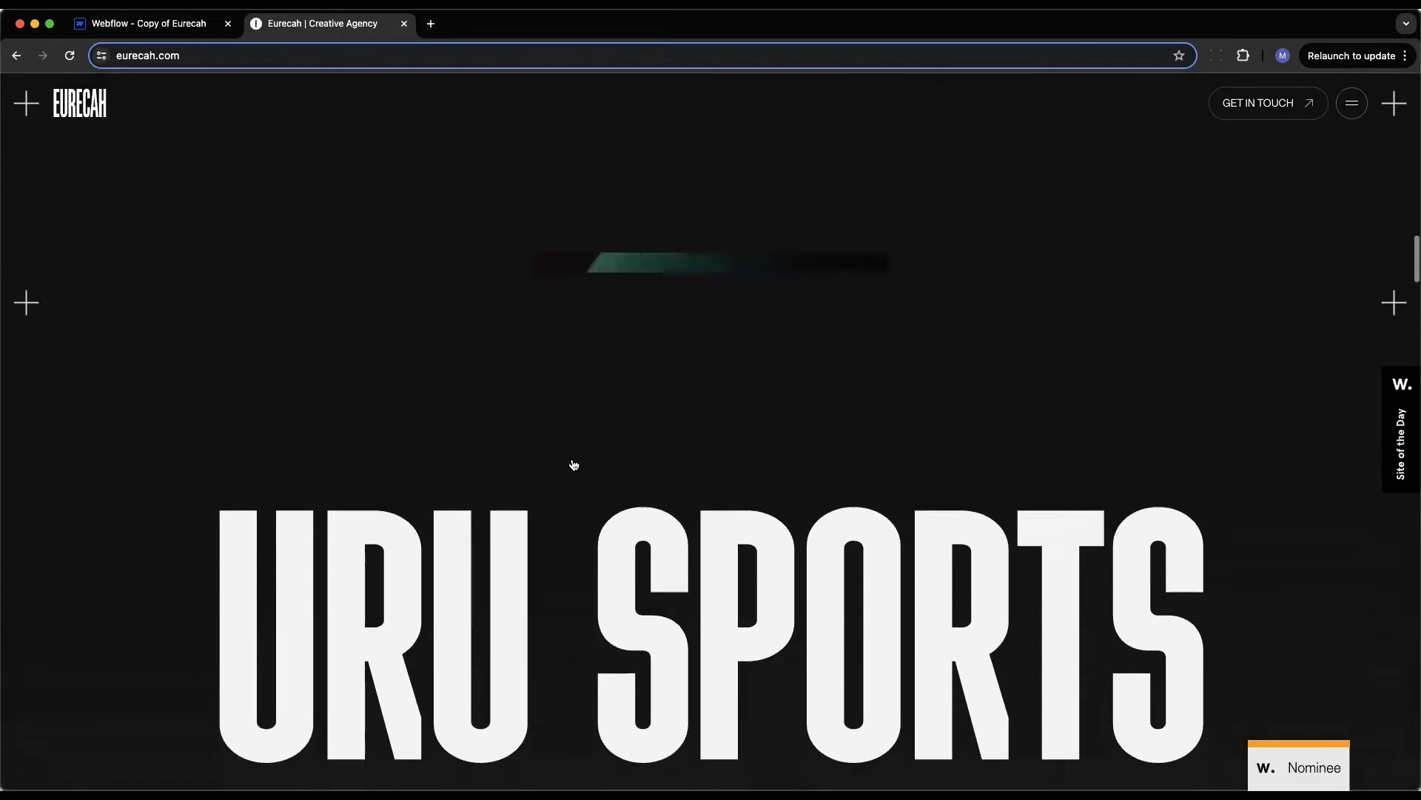
{"action": "scroll", "coordinate": [574, 465], "scroll_direction": "down", "scroll_amount": 2}
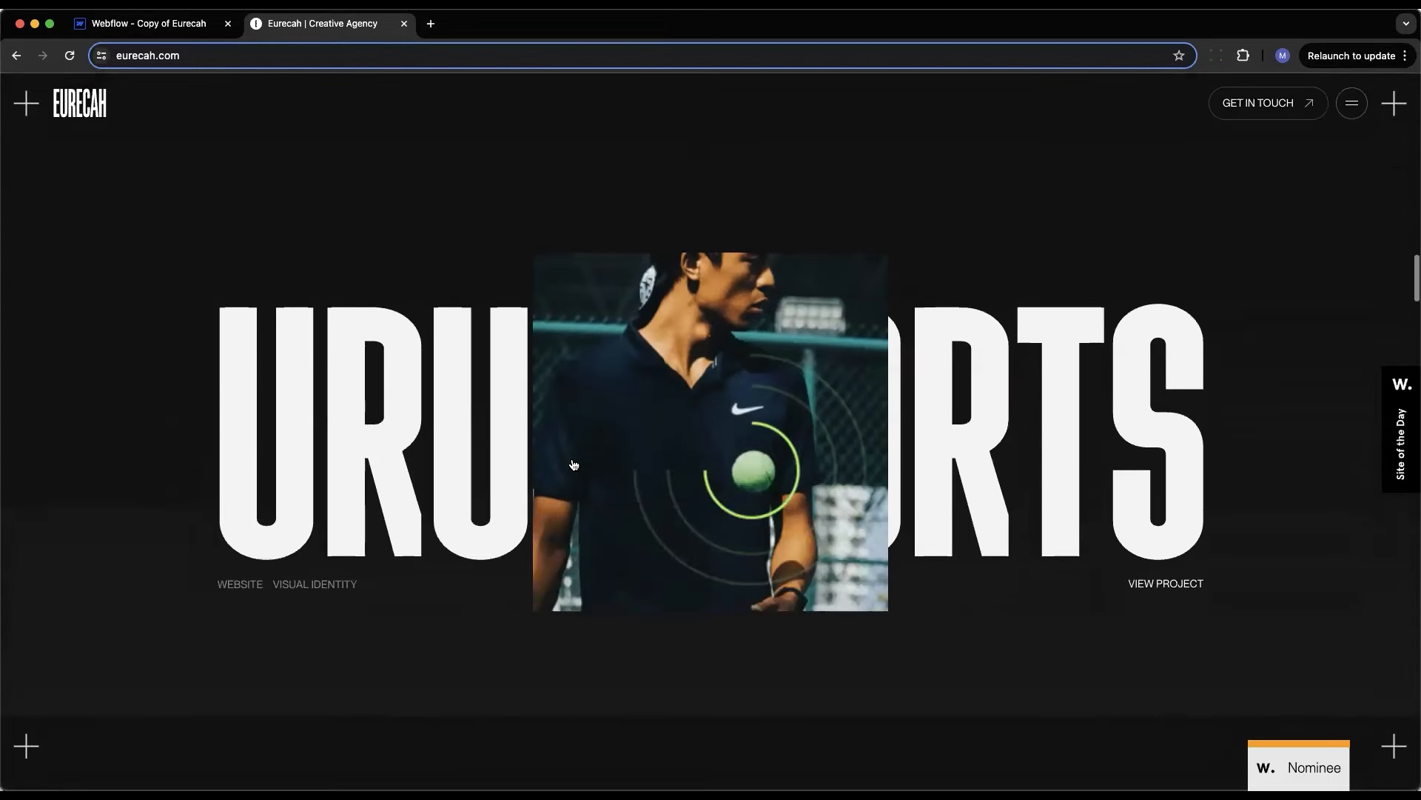
{"action": "scroll", "coordinate": [574, 465], "scroll_direction": "down", "scroll_amount": 3}
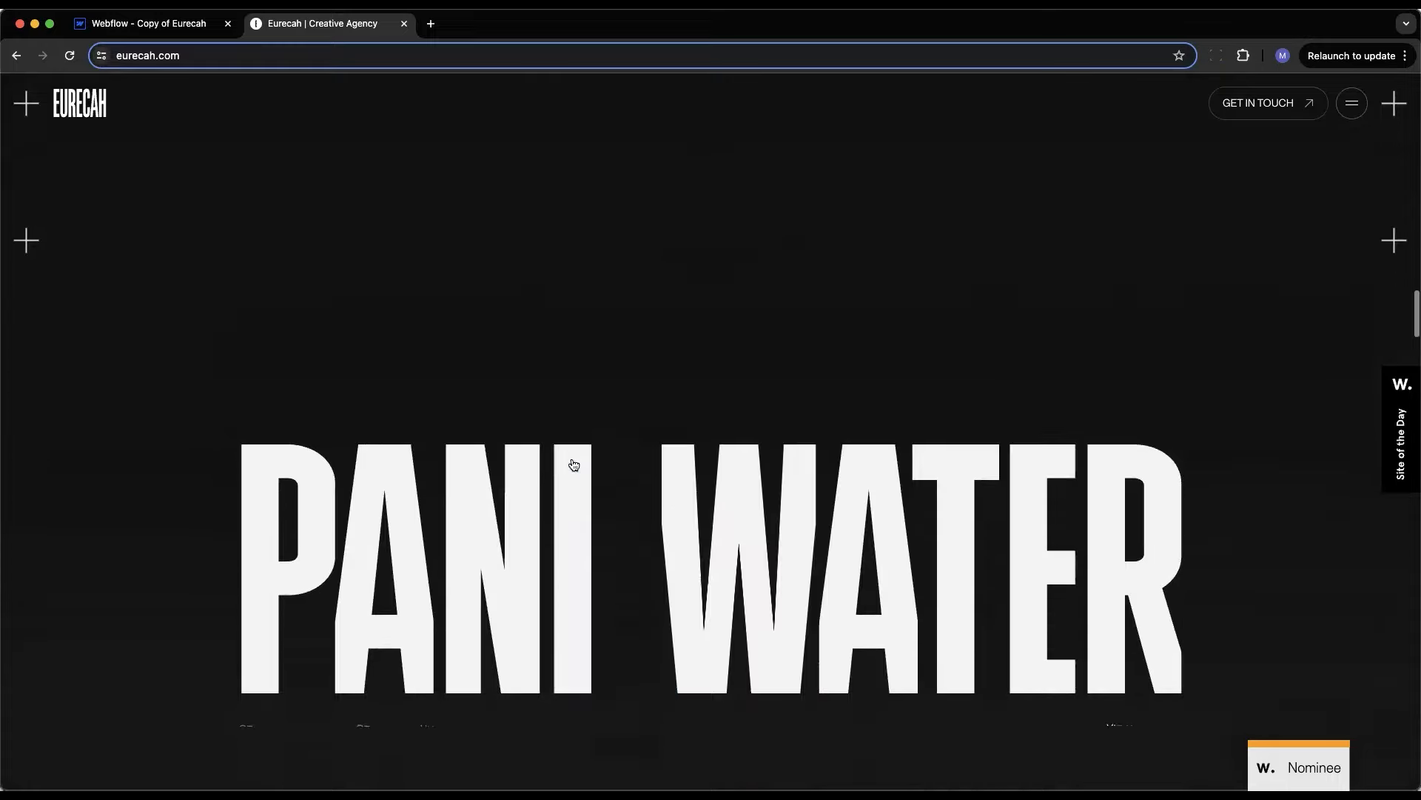
{"action": "scroll", "coordinate": [574, 465], "scroll_direction": "down", "scroll_amount": 4}
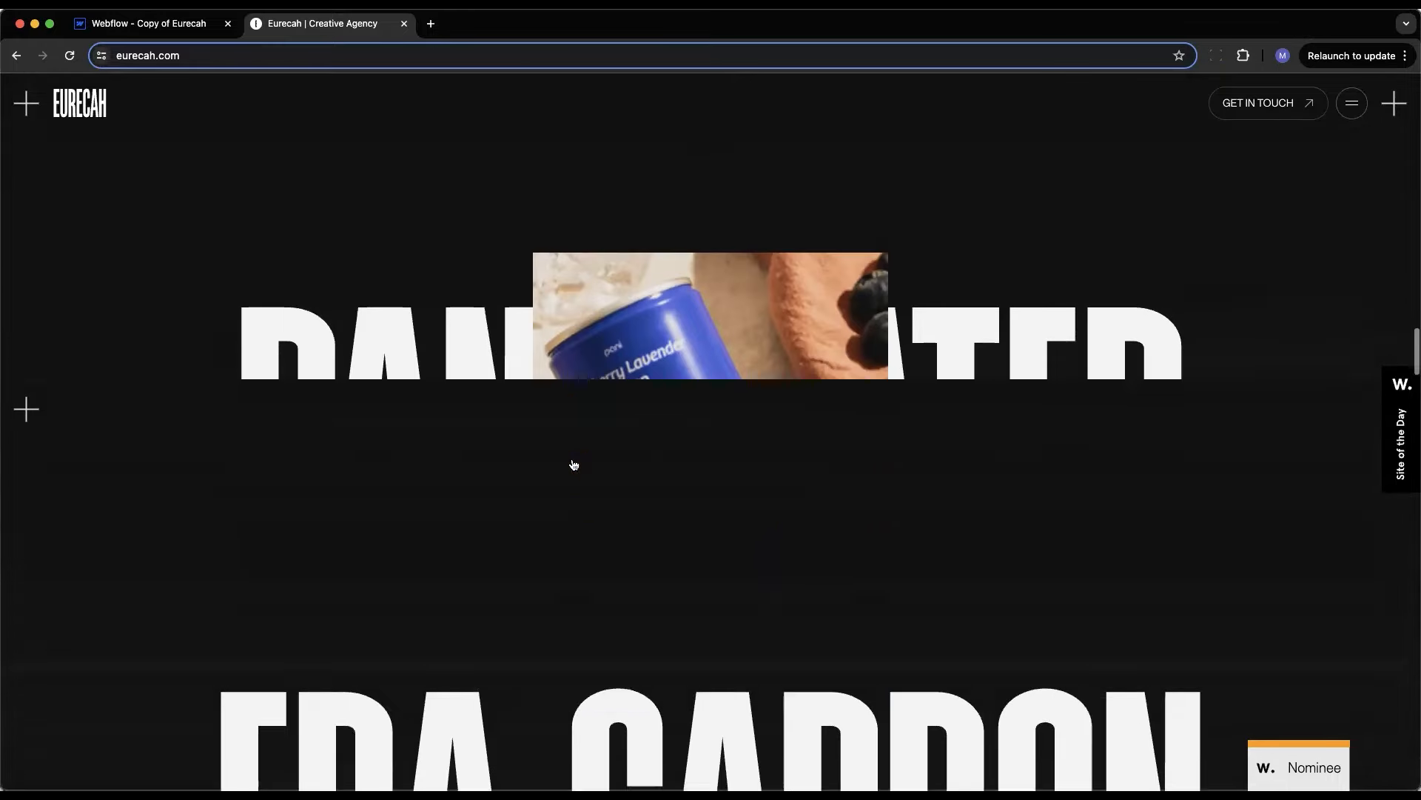
Switch back to the Webflow project and insert a Div Block inside work-parent
{"action": "scroll", "coordinate": [573, 465], "scroll_direction": "down", "scroll_amount": 4}
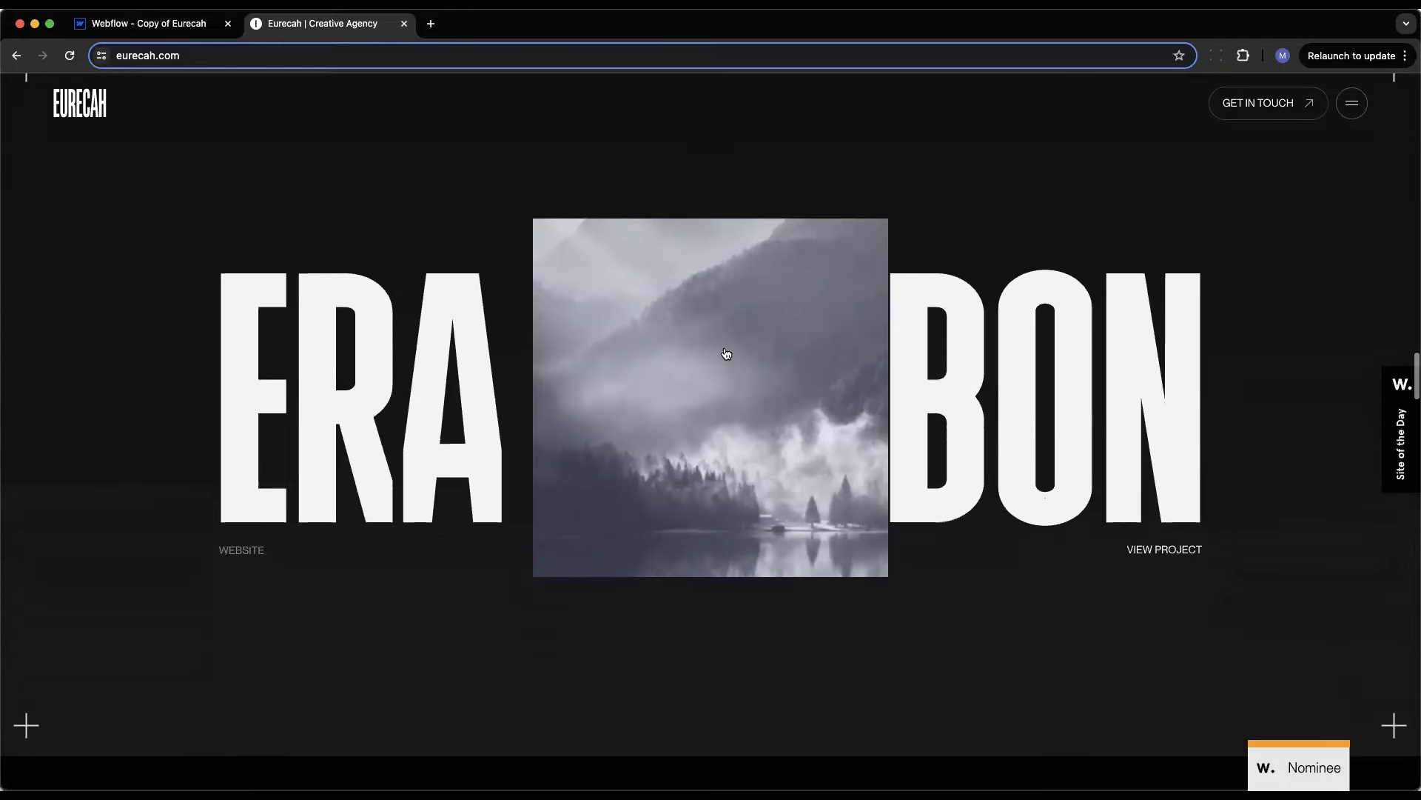
{"action": "left_click", "coordinate": [193, 28]}
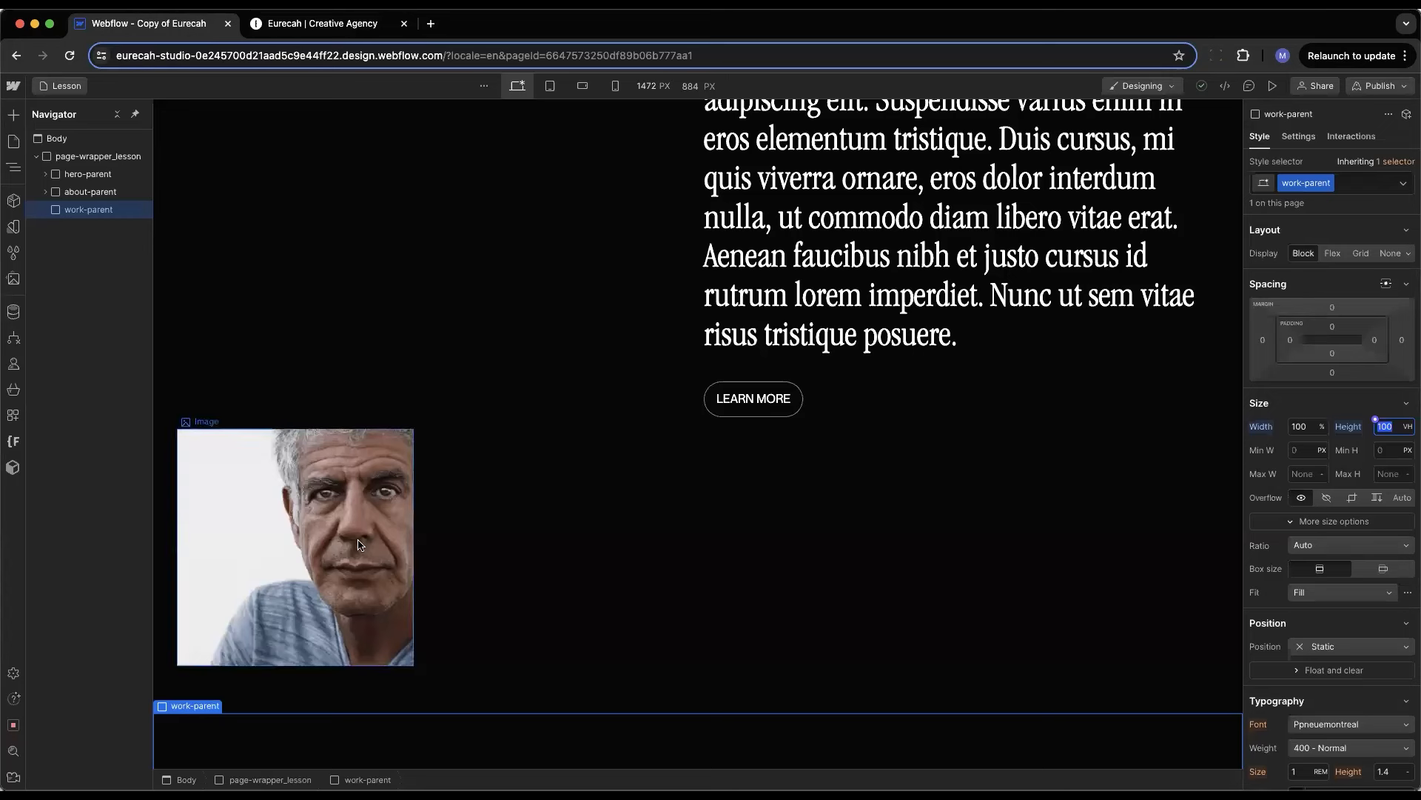
{"action": "left_click", "coordinate": [100, 211]}
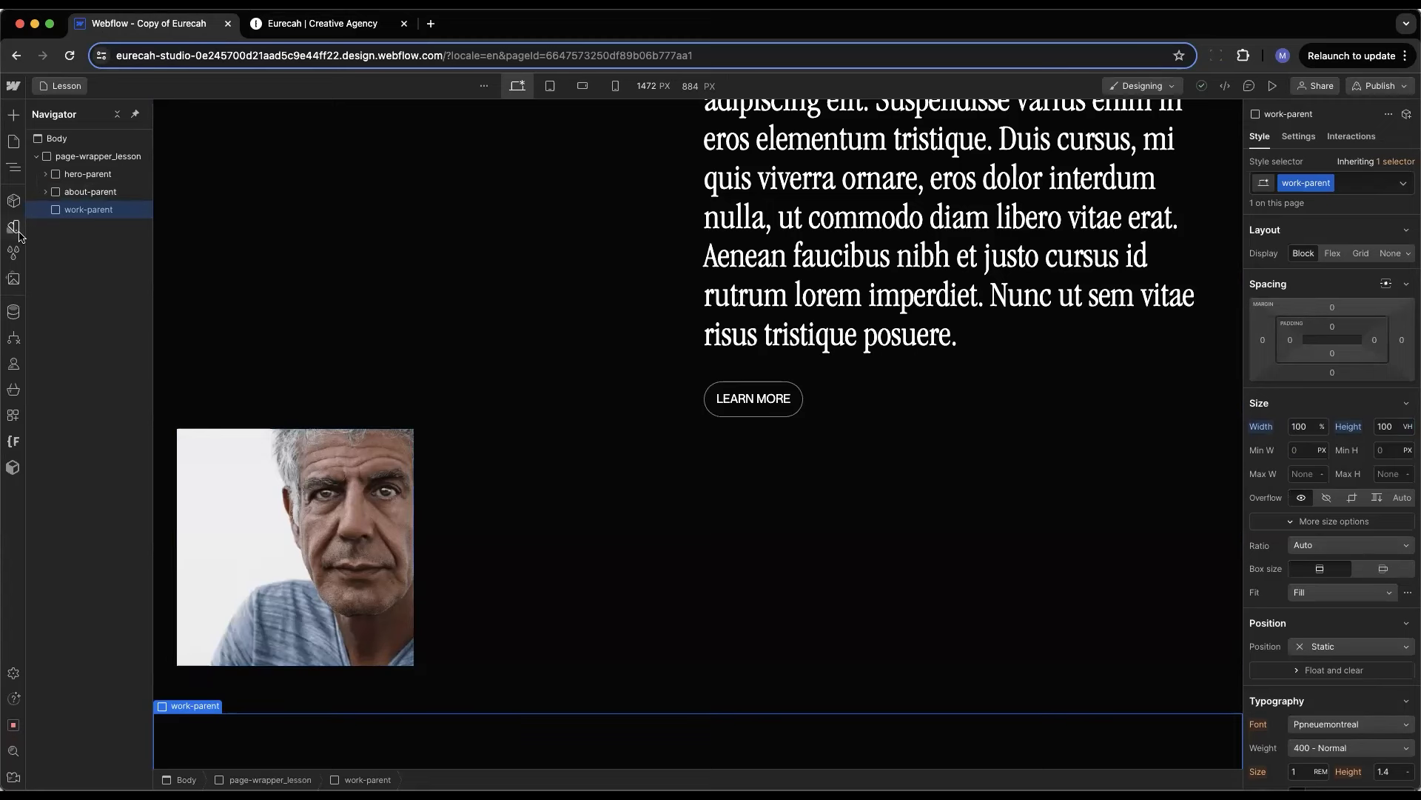
{"action": "key", "text": "super+k"}
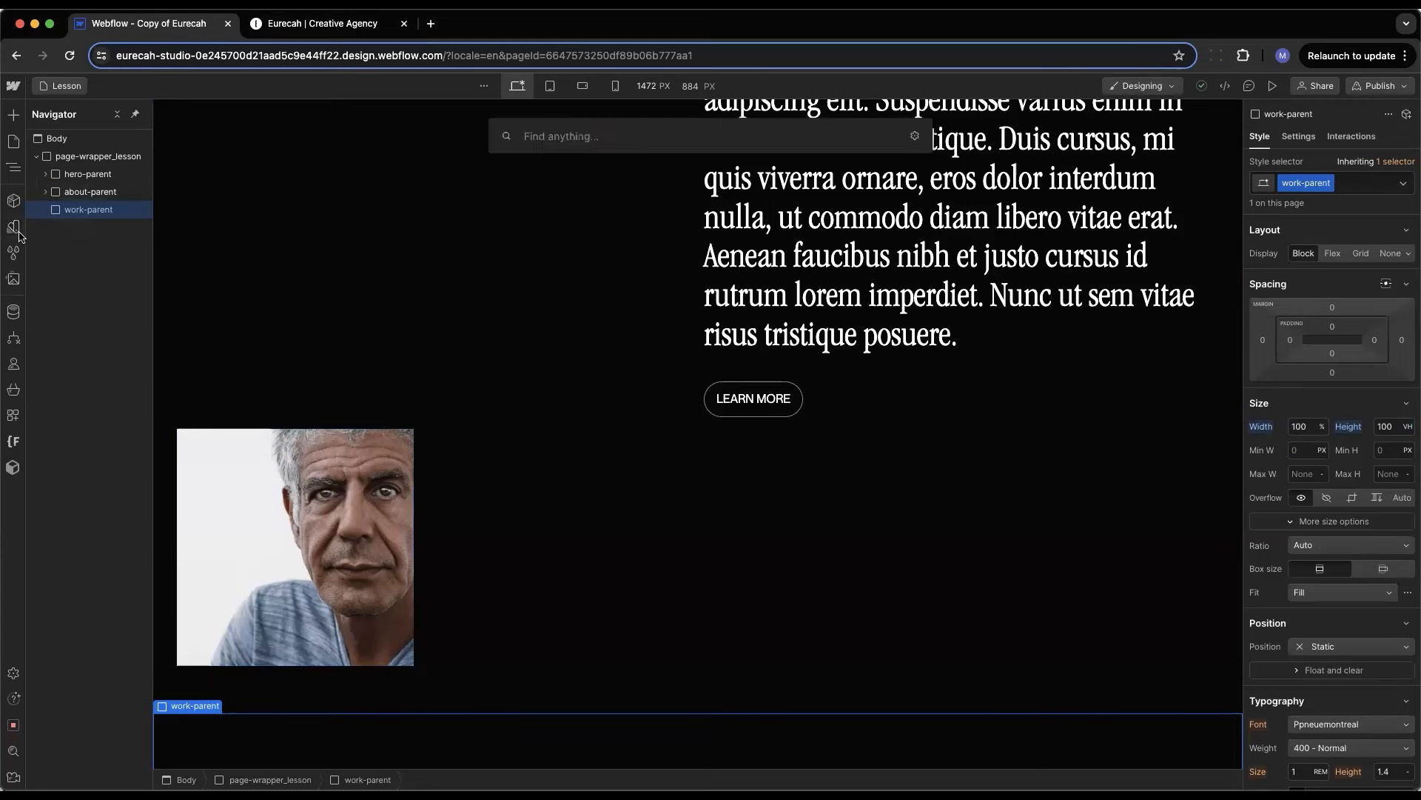
{"action": "type", "text": "div"}
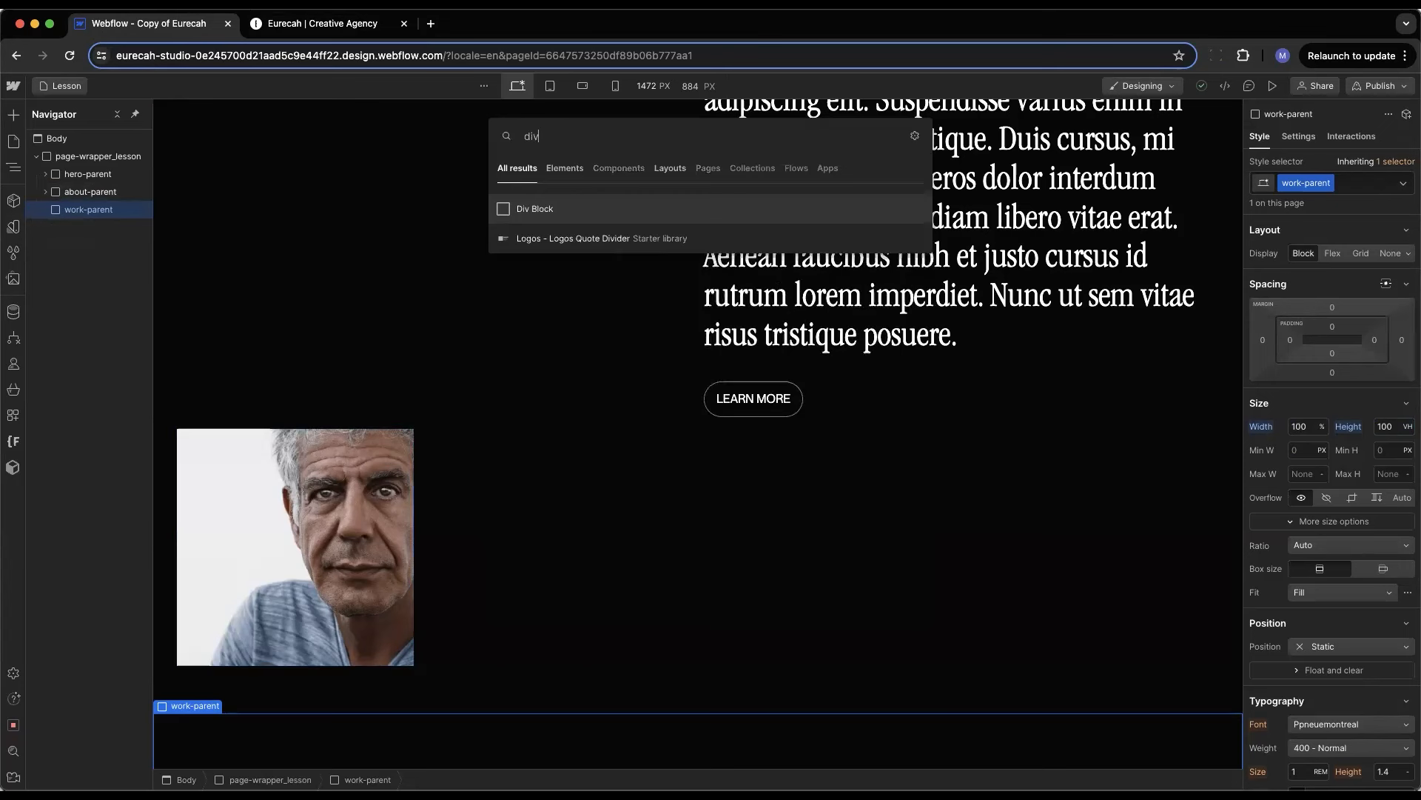
{"action": "key", "text": "Return"}
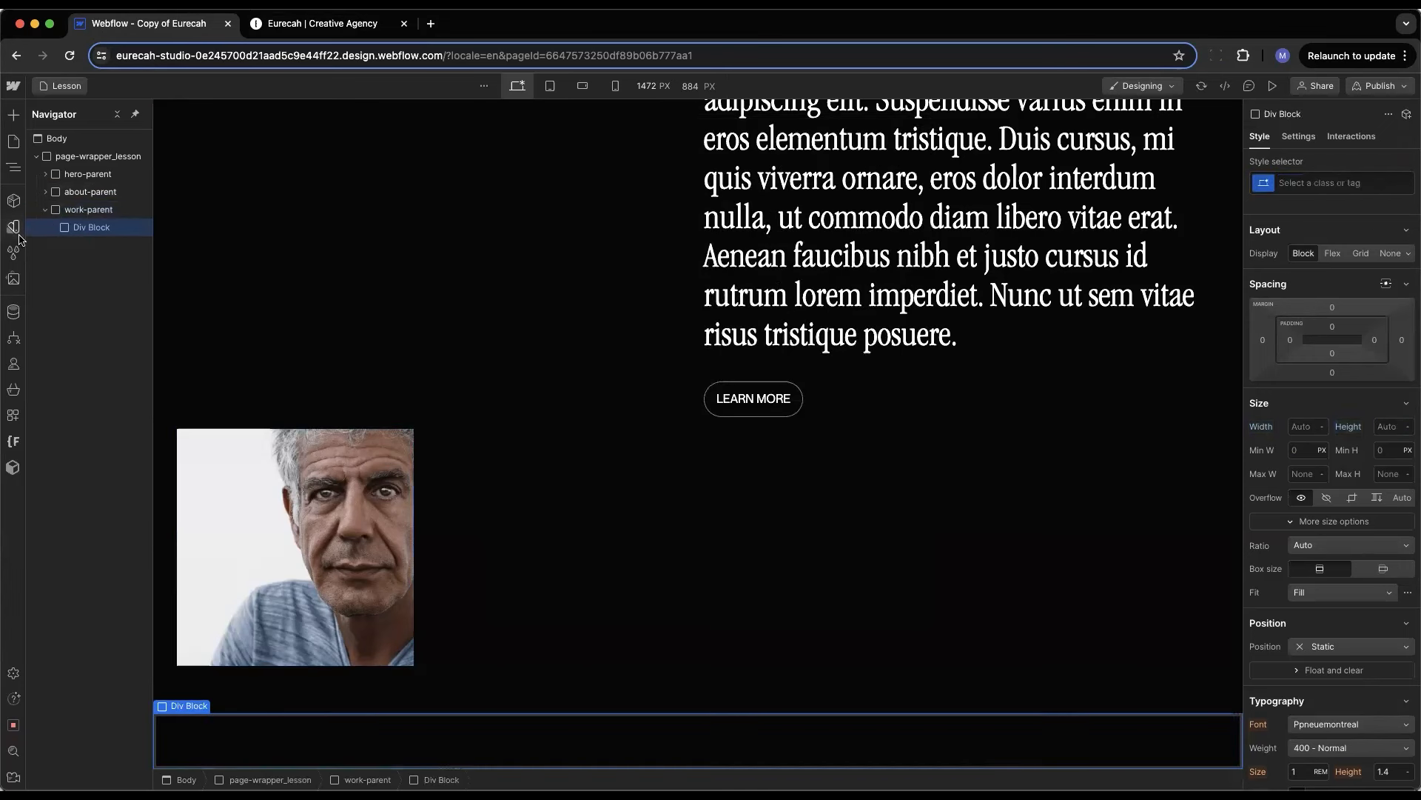
Give the new Div Block inside work-parent the class work-img_p
{"action": "left_click", "coordinate": [1313, 182]}
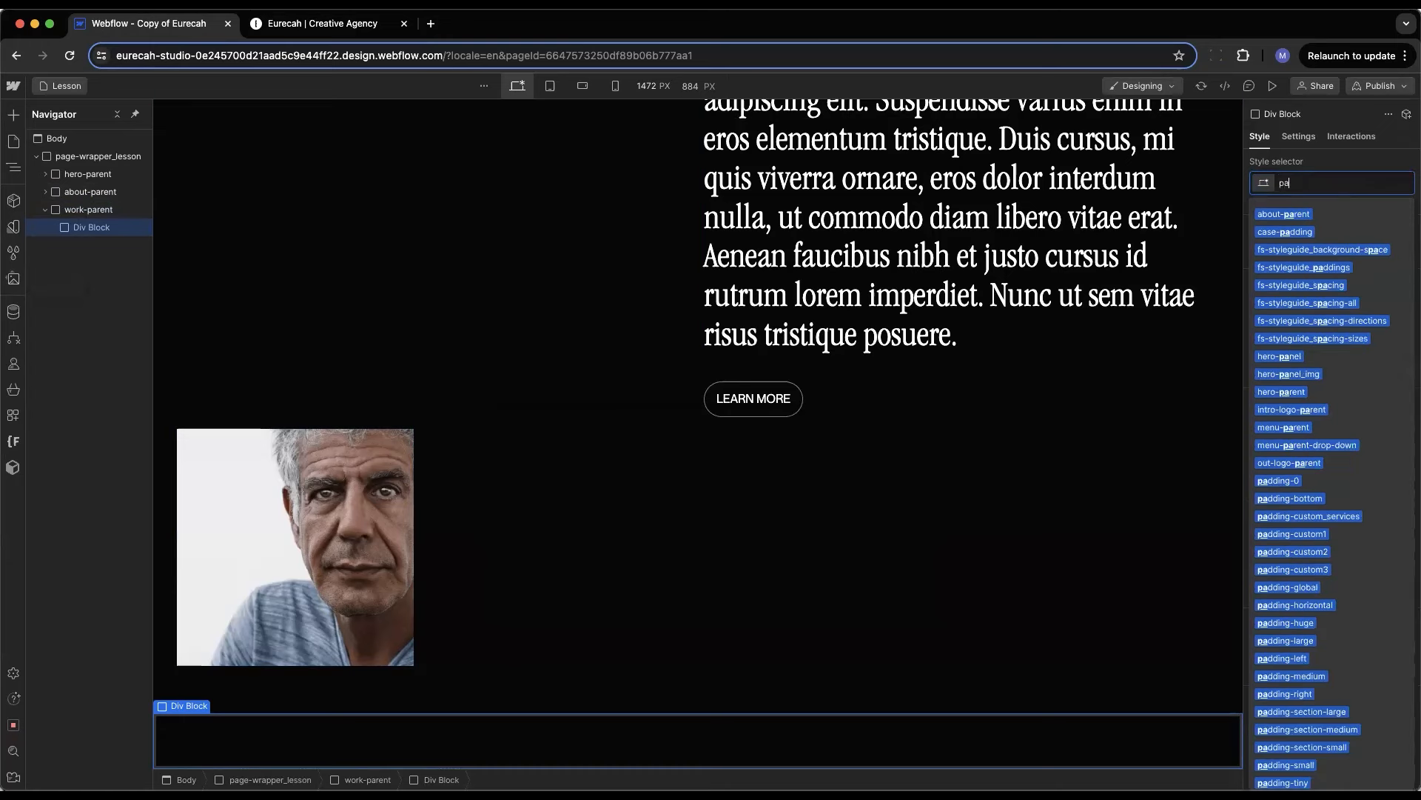
{"action": "type", "text": "work-"}
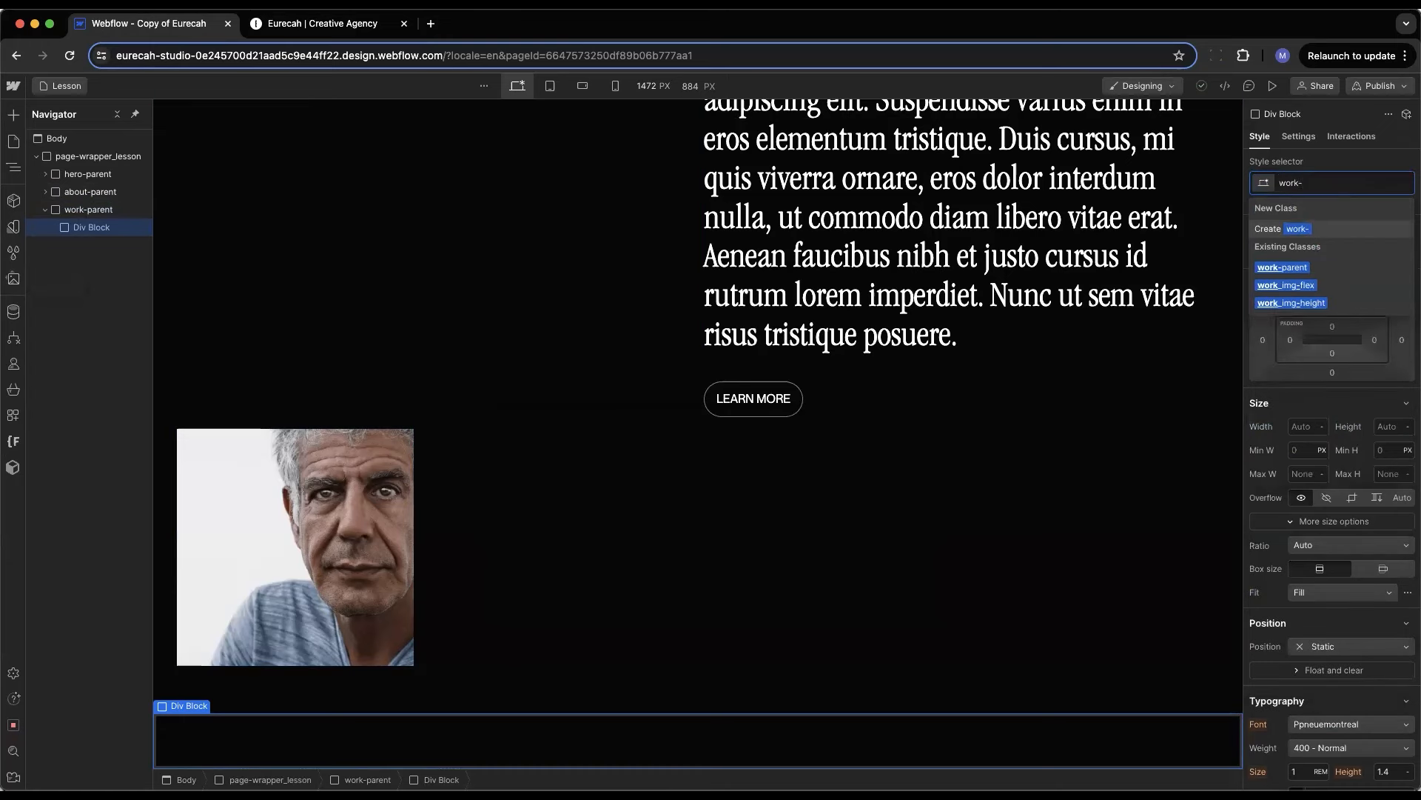
{"action": "type", "text": "img"}
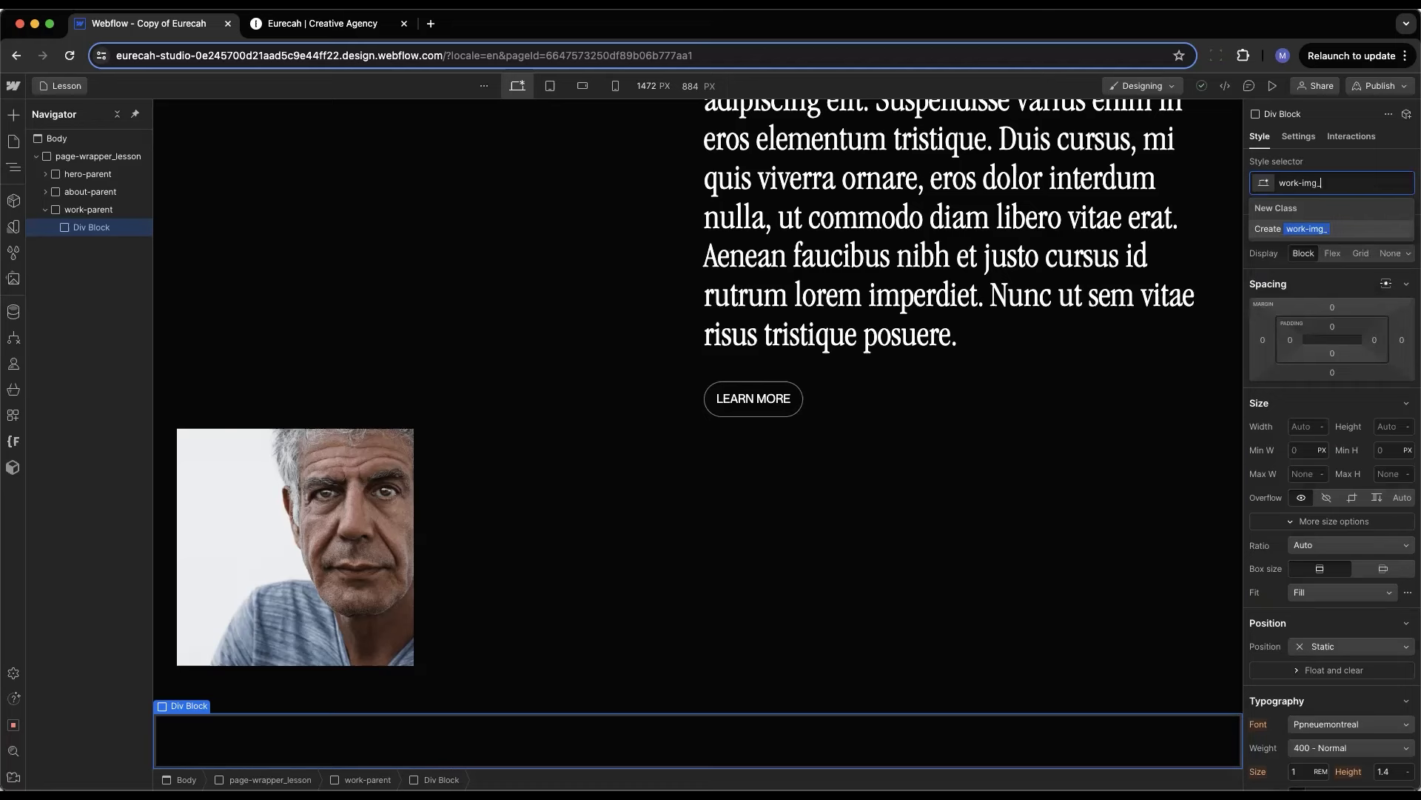
{"action": "type", "text": "_wra"}
{"action": "key", "text": "BackSpace"}
{"action": "key", "text": "BackSpace"}
{"action": "key", "text": "BackSpace"}
{"action": "type", "text": "p"}
{"action": "key", "text": "Return"}
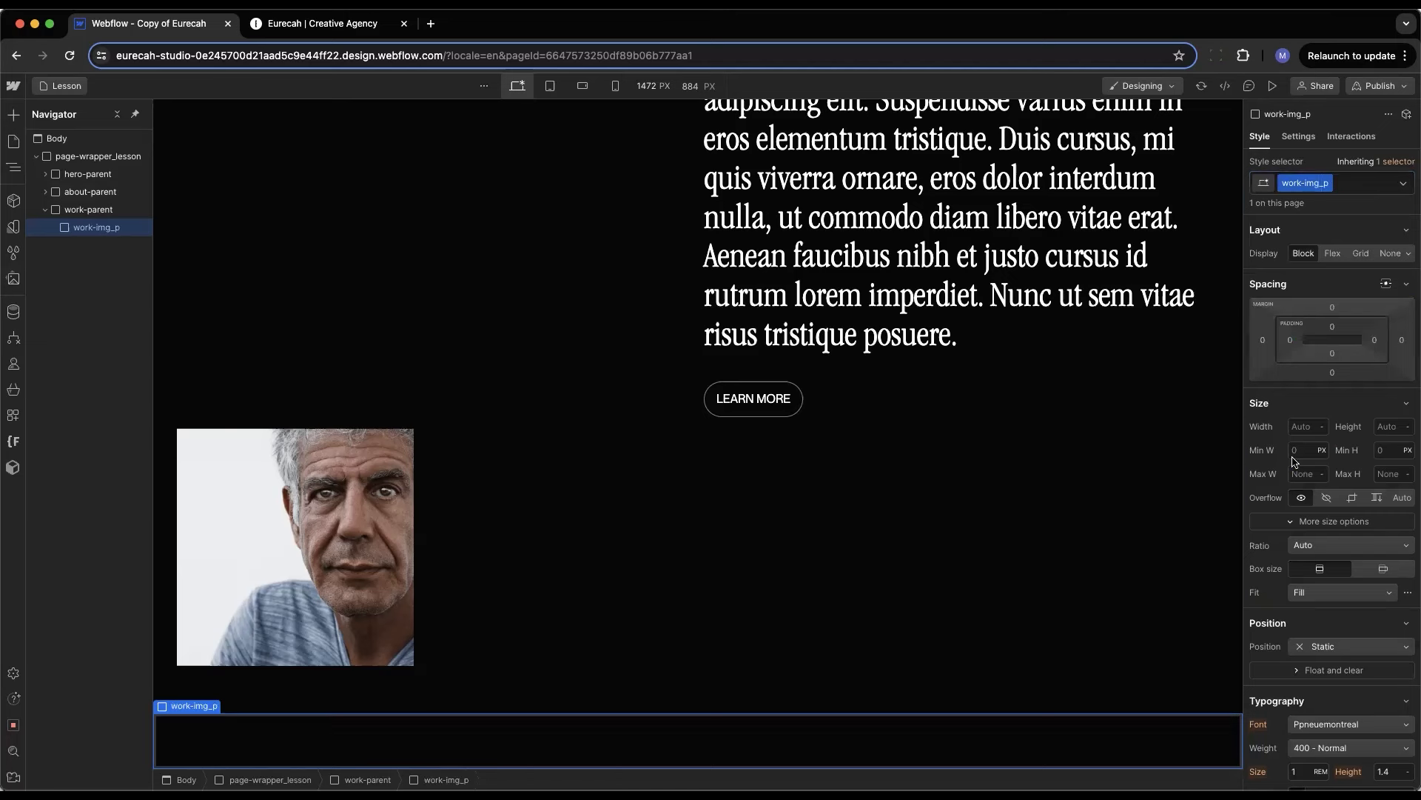
Set work-img_p's width and height to 100% and its overflow to hidden
{"action": "left_click", "coordinate": [1306, 421]}
{"action": "type", "text": "100%"}
{"action": "left_click", "coordinate": [1393, 423]}
{"action": "type", "text": "100"}
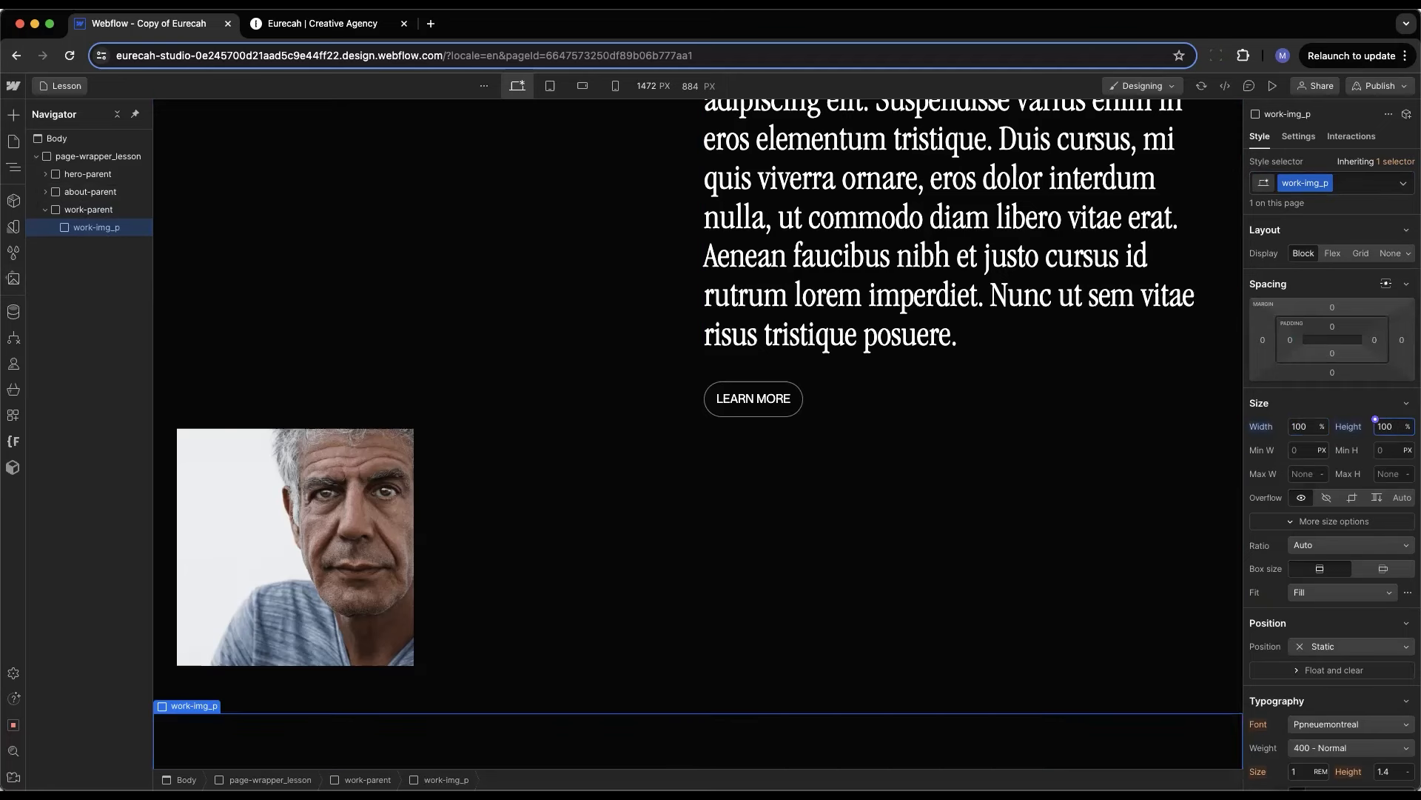
{"action": "type", "text": "%"}
{"action": "scroll", "coordinate": [823, 527], "scroll_direction": "up", "scroll_amount": 3}
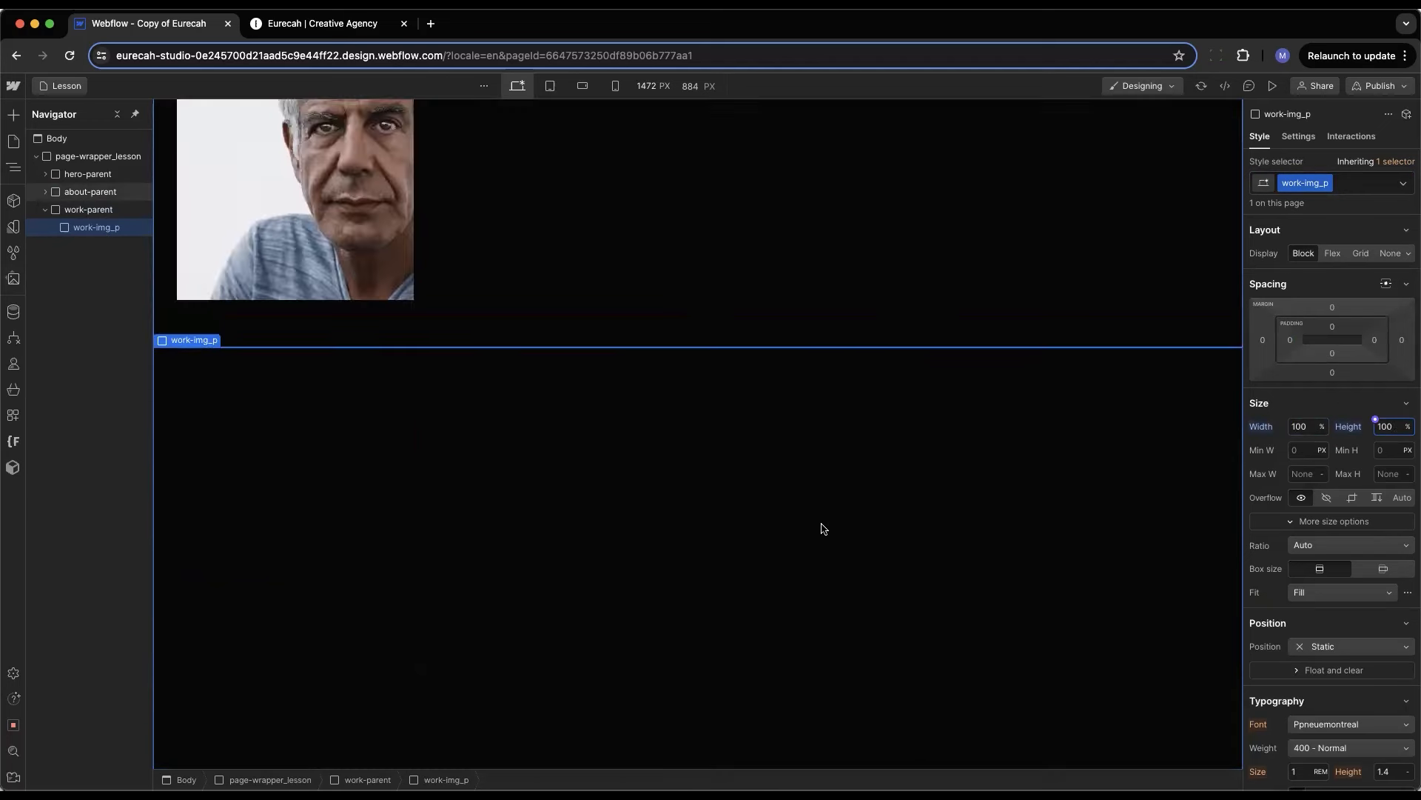
{"action": "left_click", "coordinate": [1328, 499]}
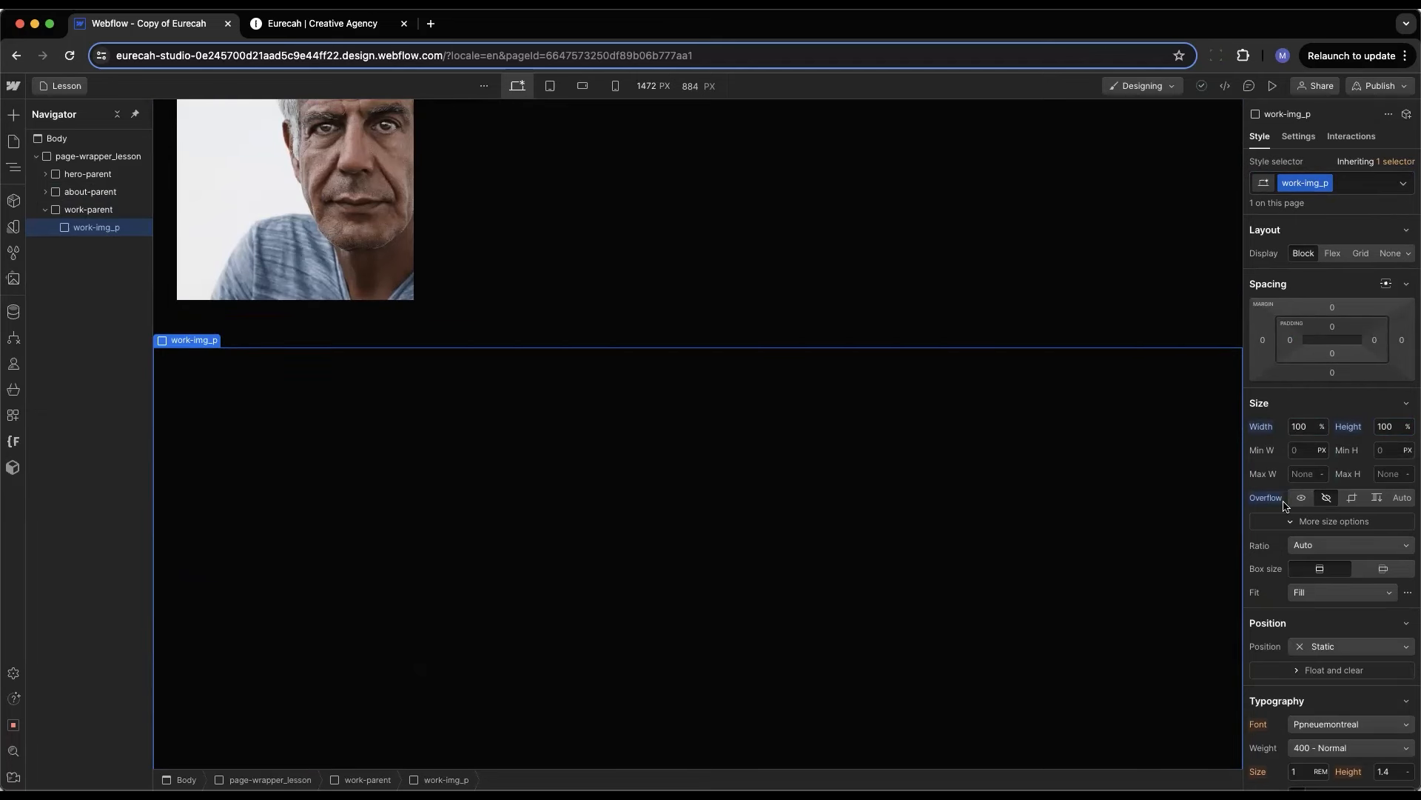
Insert an Image element inside work-img_p and give it the class img-fill
{"action": "scroll", "coordinate": [486, 454], "scroll_direction": "down", "scroll_amount": 3}
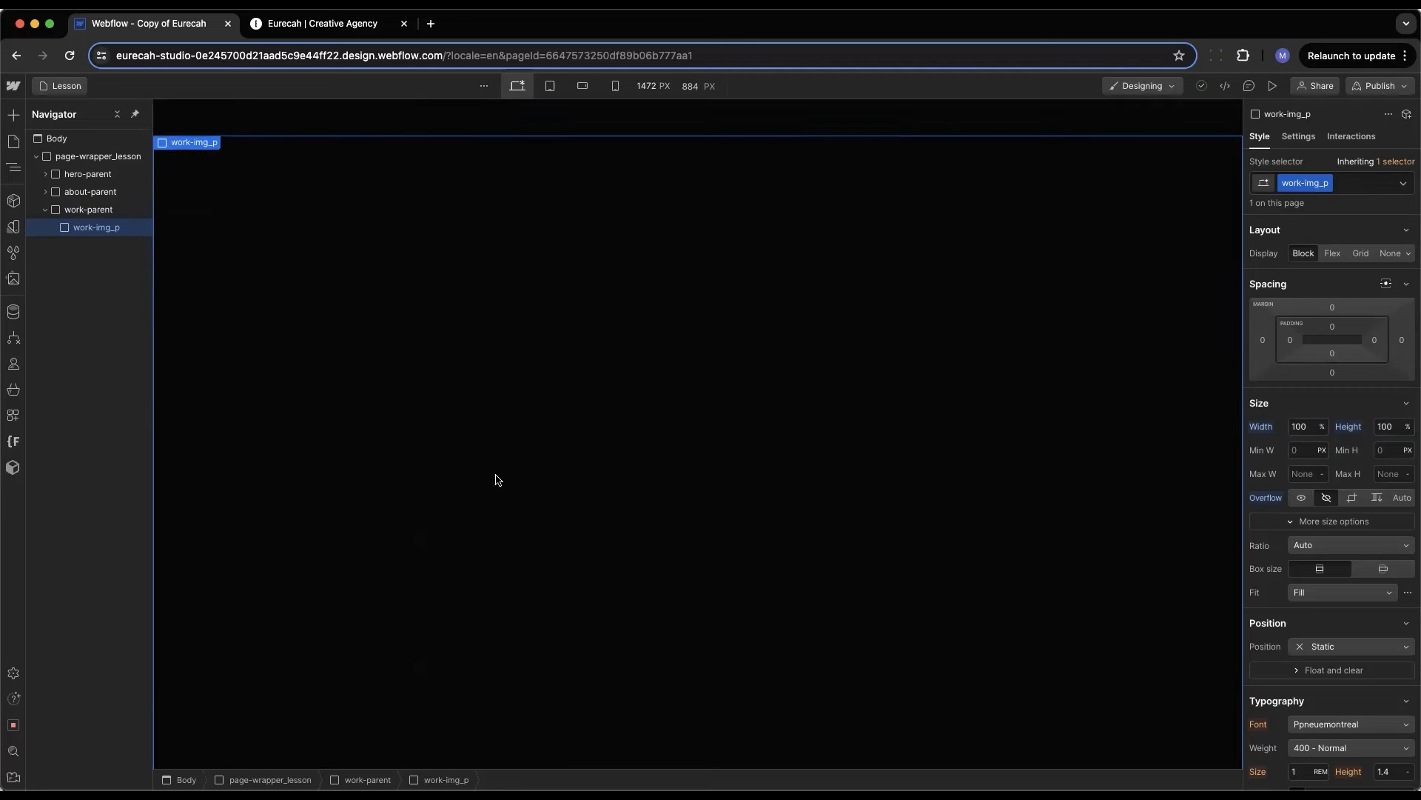
{"action": "key", "text": "super+k"}
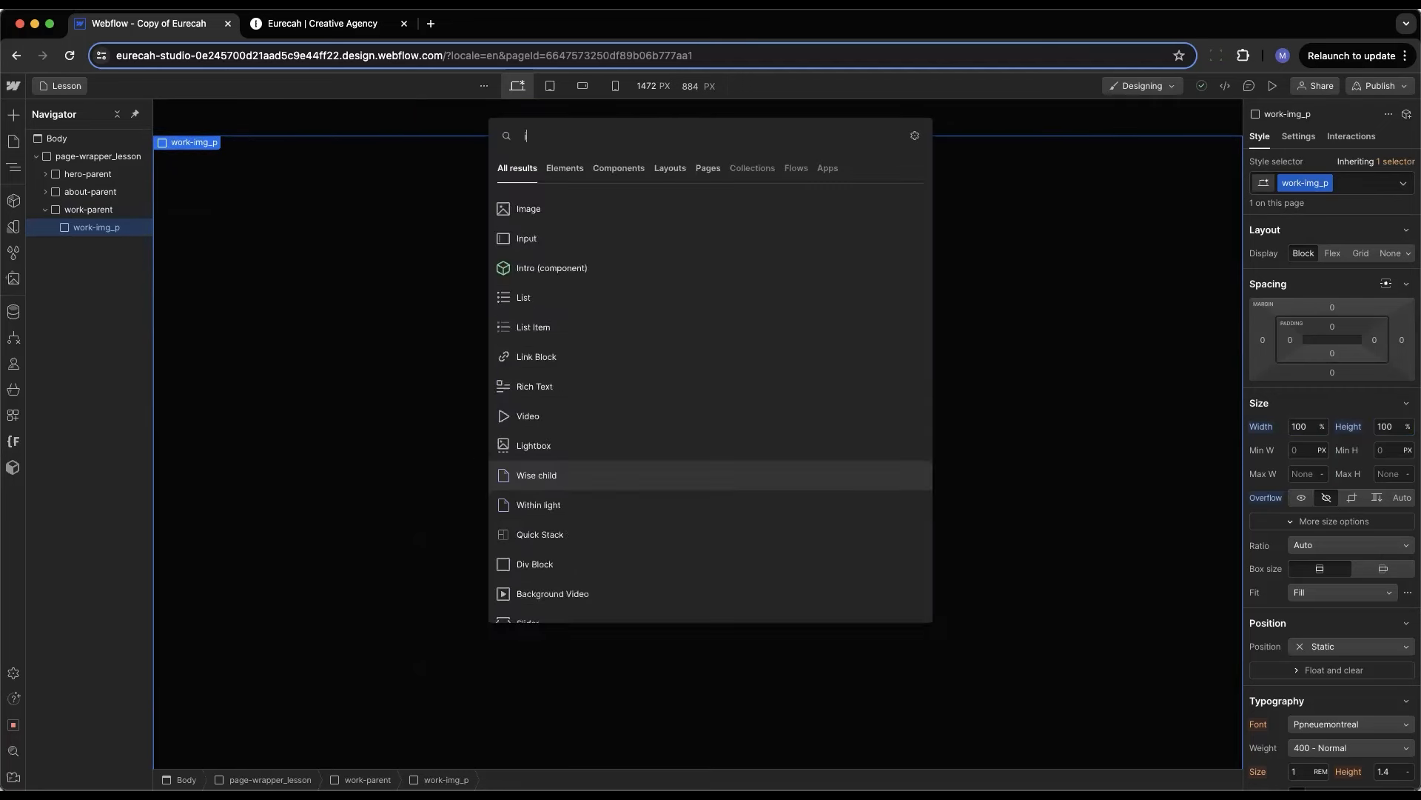
{"action": "type", "text": "ima"}
{"action": "key", "text": "Return"}
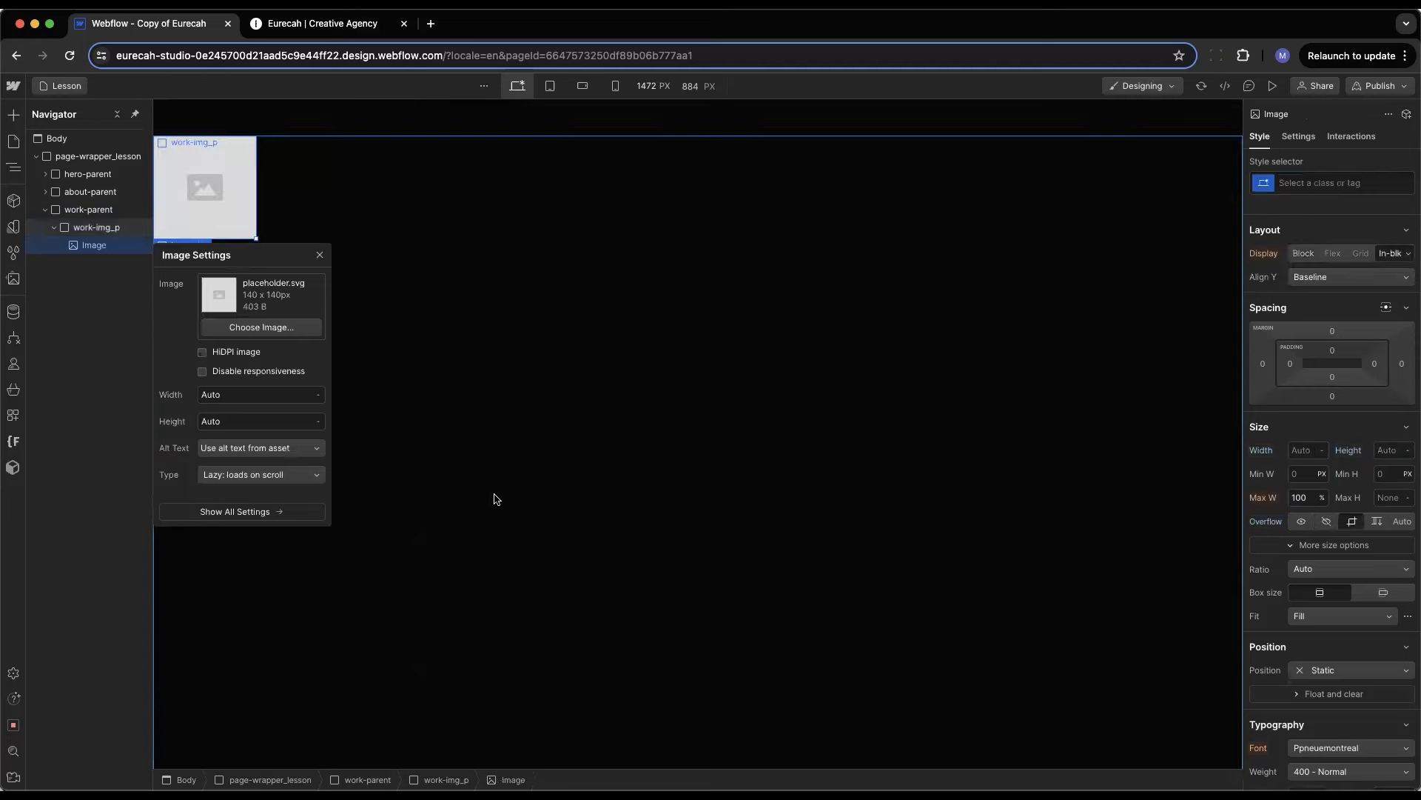
{"action": "left_click", "coordinate": [1303, 182]}
{"action": "type", "text": "im"}
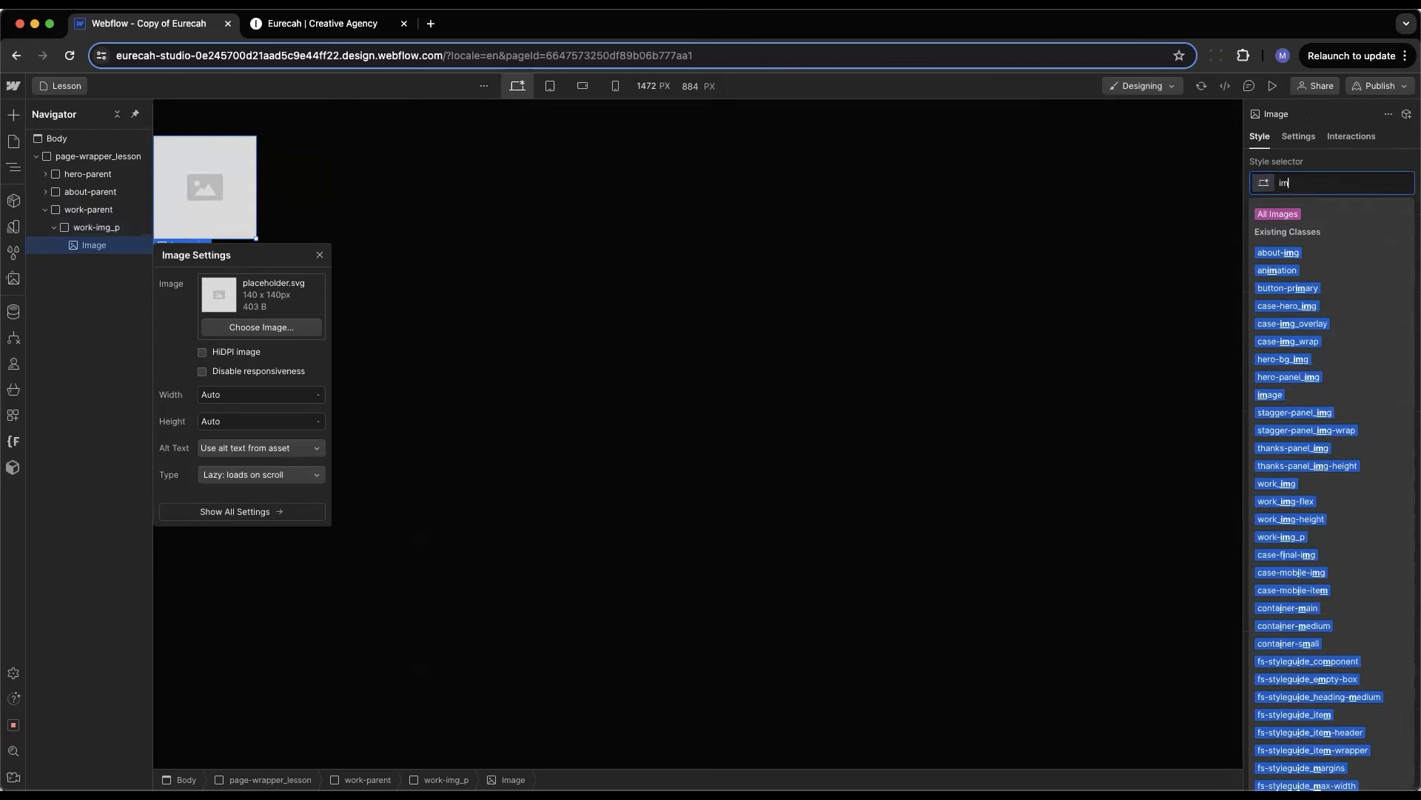
{"action": "type", "text": "g-fill"}
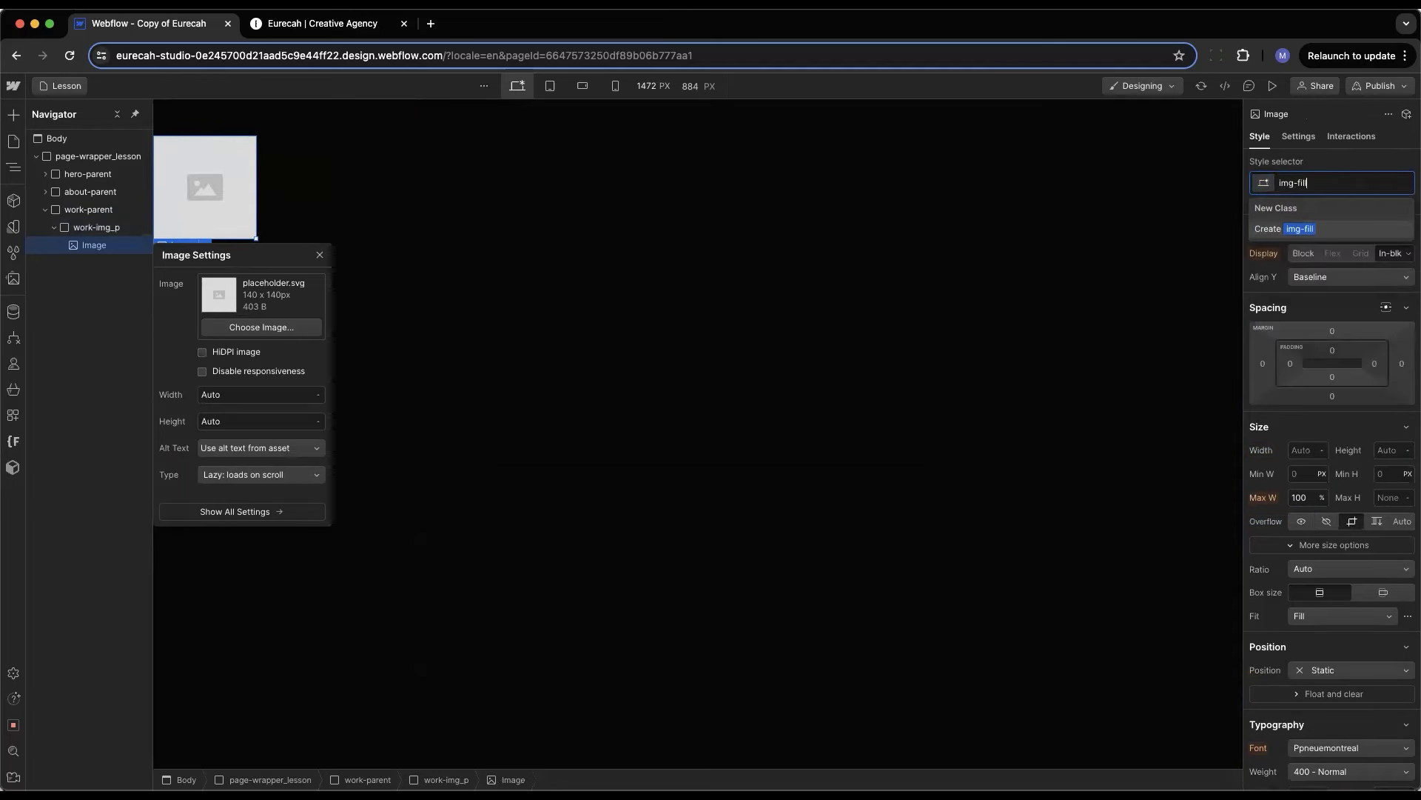
{"action": "key", "text": "Return"}
Set img-fill's width to 100%, its height to 110% and its fit to Cover
{"action": "left_click", "coordinate": [1305, 450]}
{"action": "type", "text": "100%"}
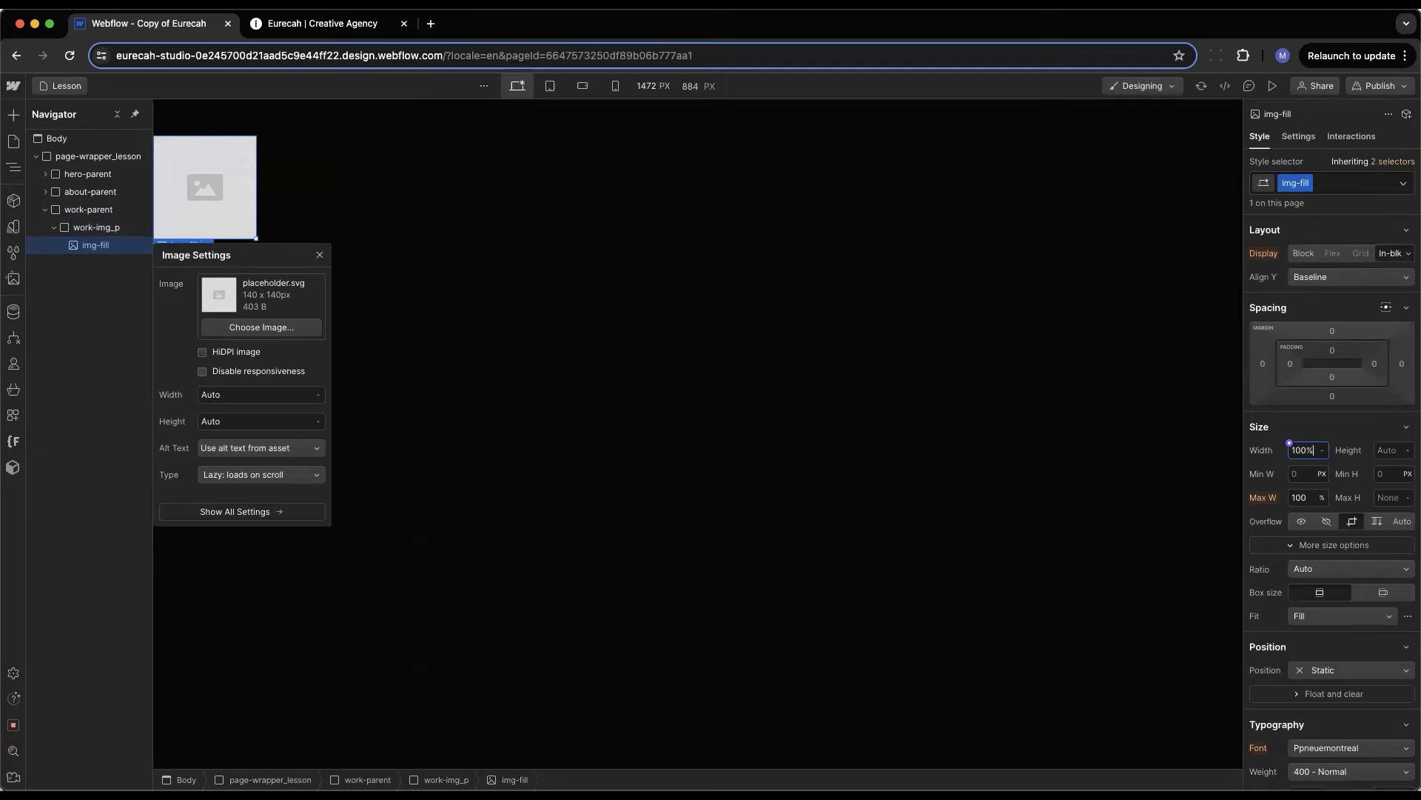
{"action": "key", "text": "Tab"}
{"action": "type", "text": "110"}
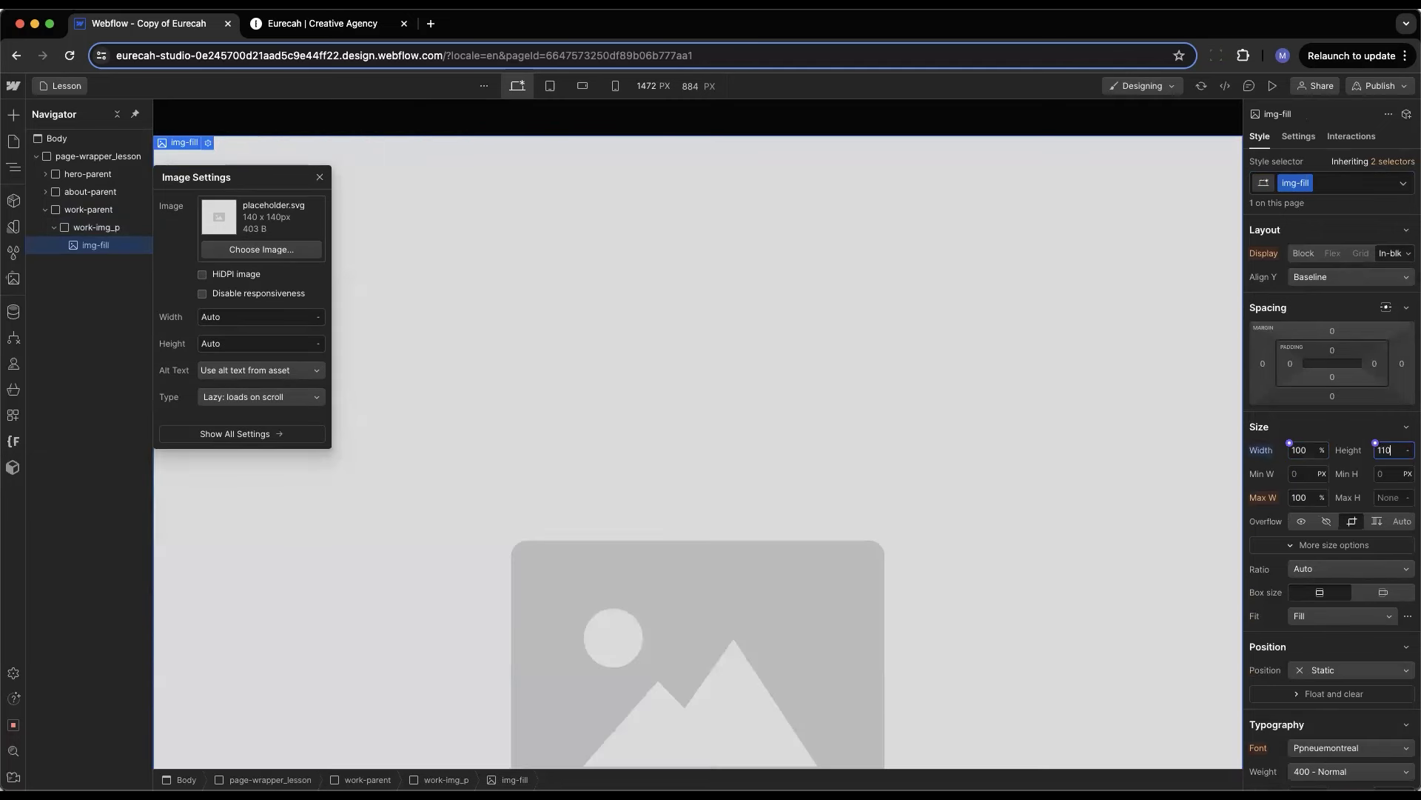
{"action": "type", "text": "%"}
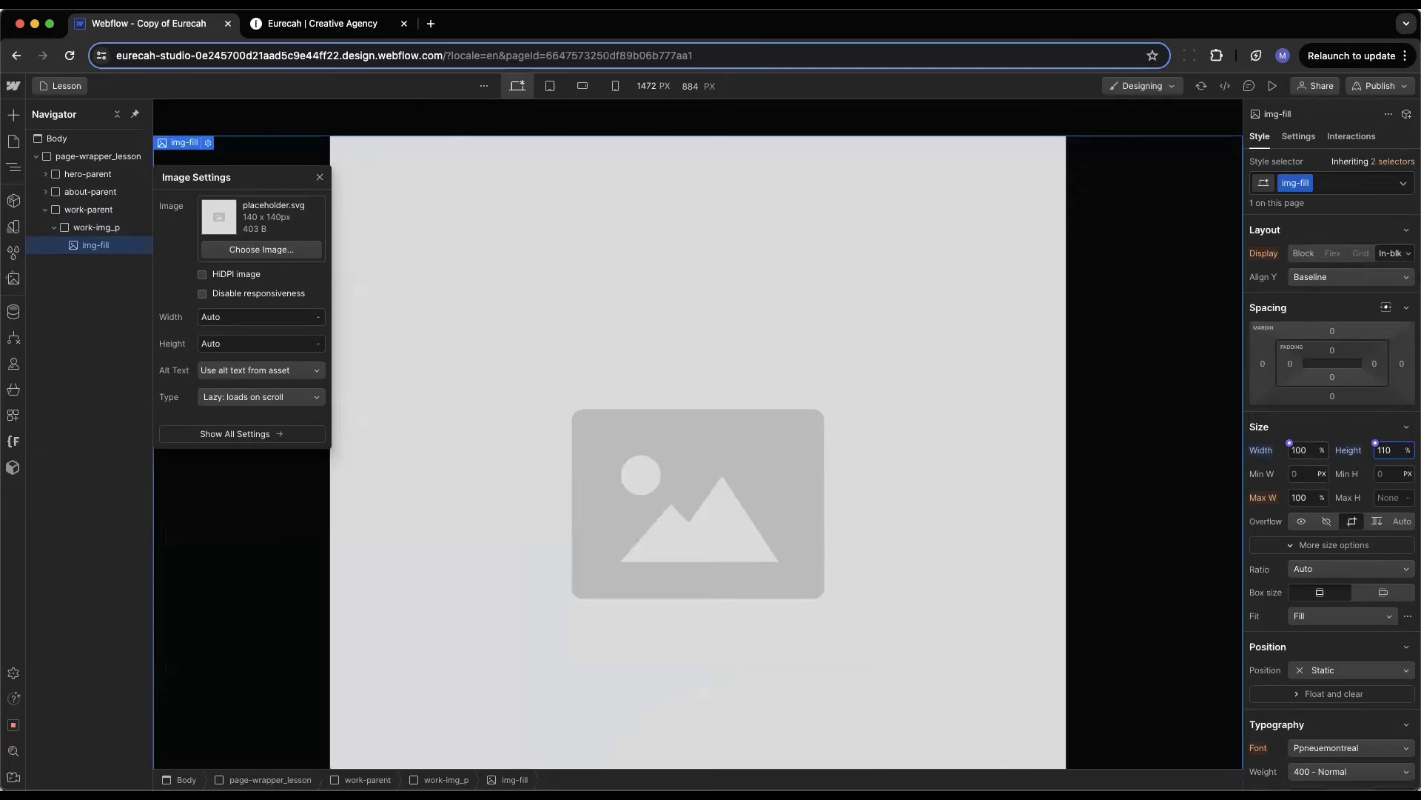
{"action": "left_click", "coordinate": [1304, 616]}
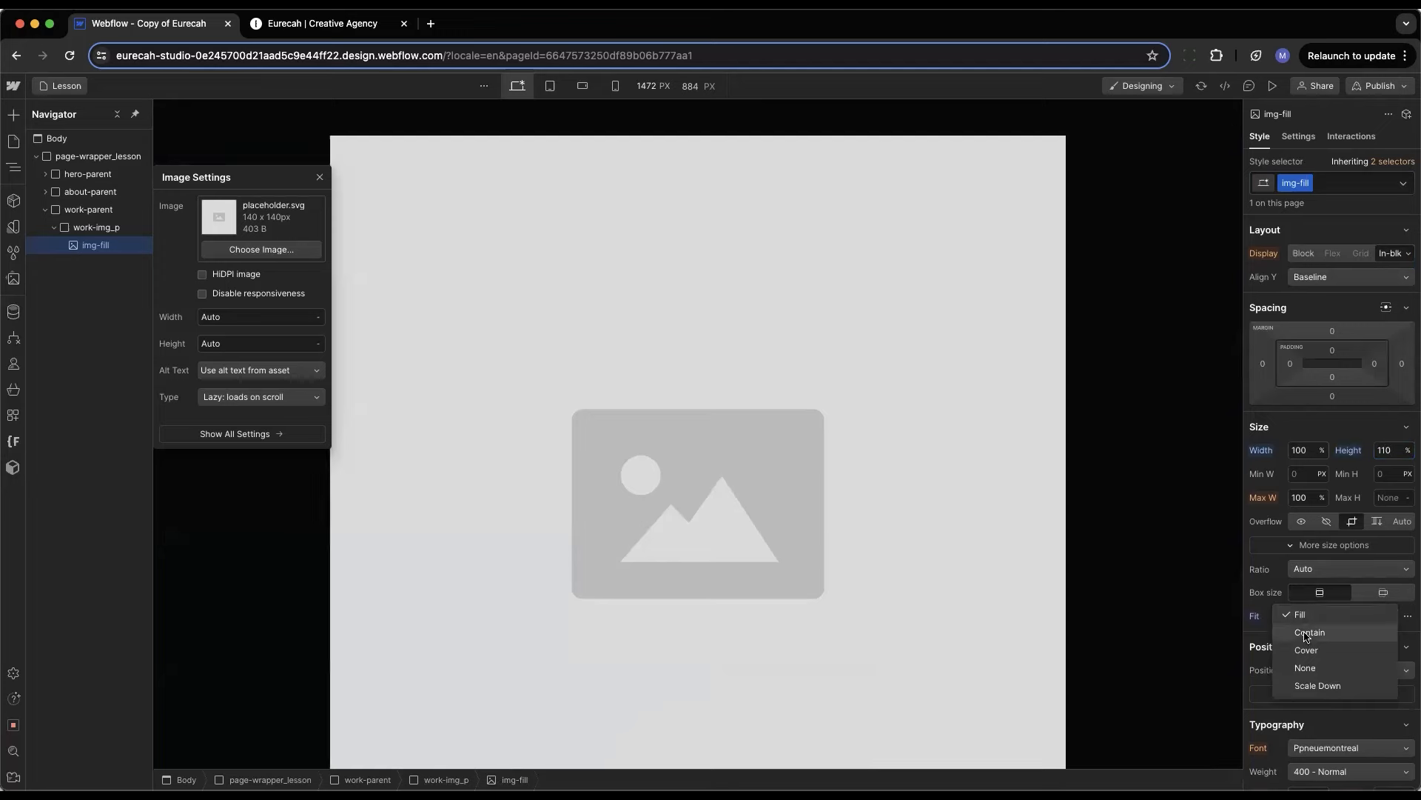
{"action": "left_click", "coordinate": [1307, 650]}
Replace img-fill's placeholder with the BrowserPreview phone image from the assets, and select work-img_p
{"action": "scroll", "coordinate": [1059, 146], "scroll_direction": "up", "scroll_amount": 3}
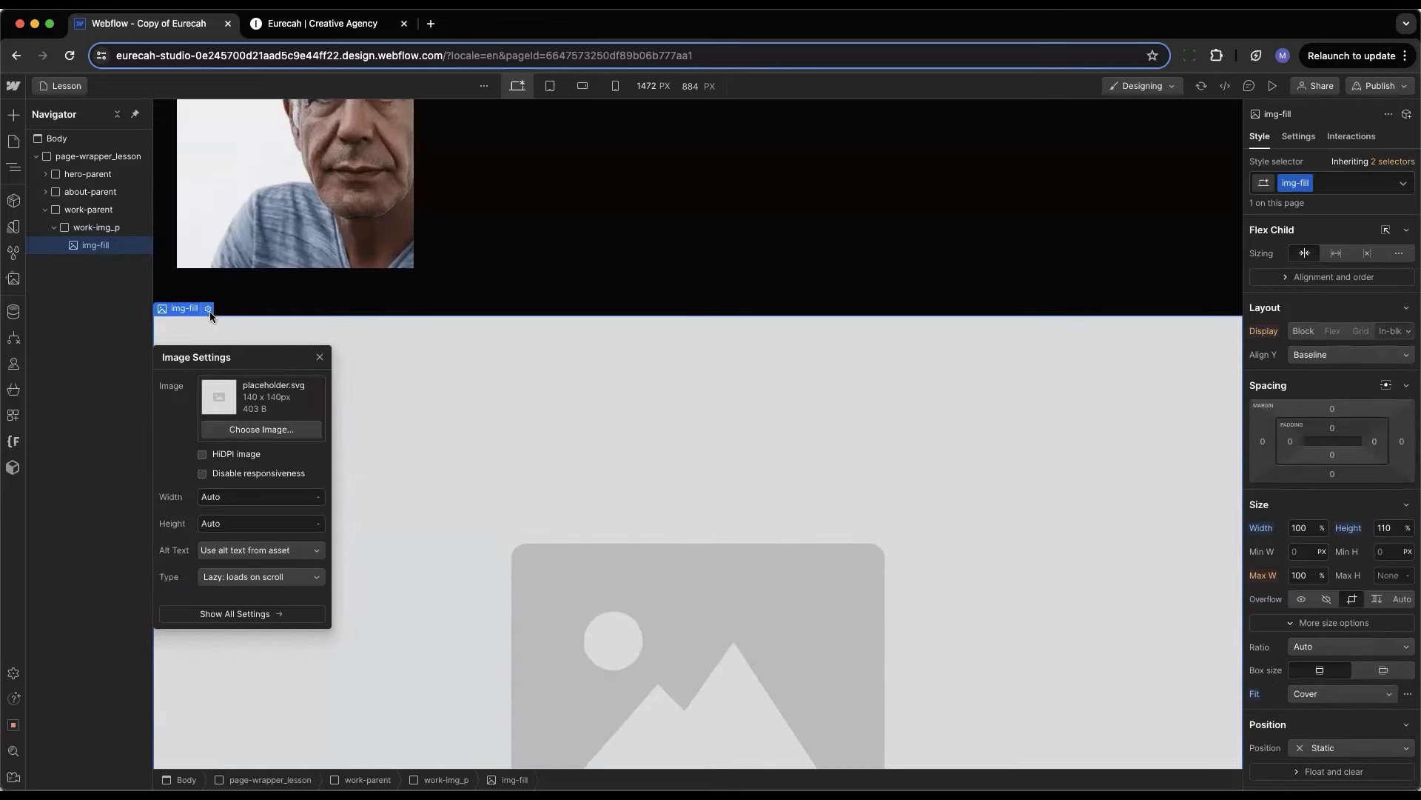
{"action": "left_click", "coordinate": [261, 429]}
{"action": "left_click", "coordinate": [180, 536]}
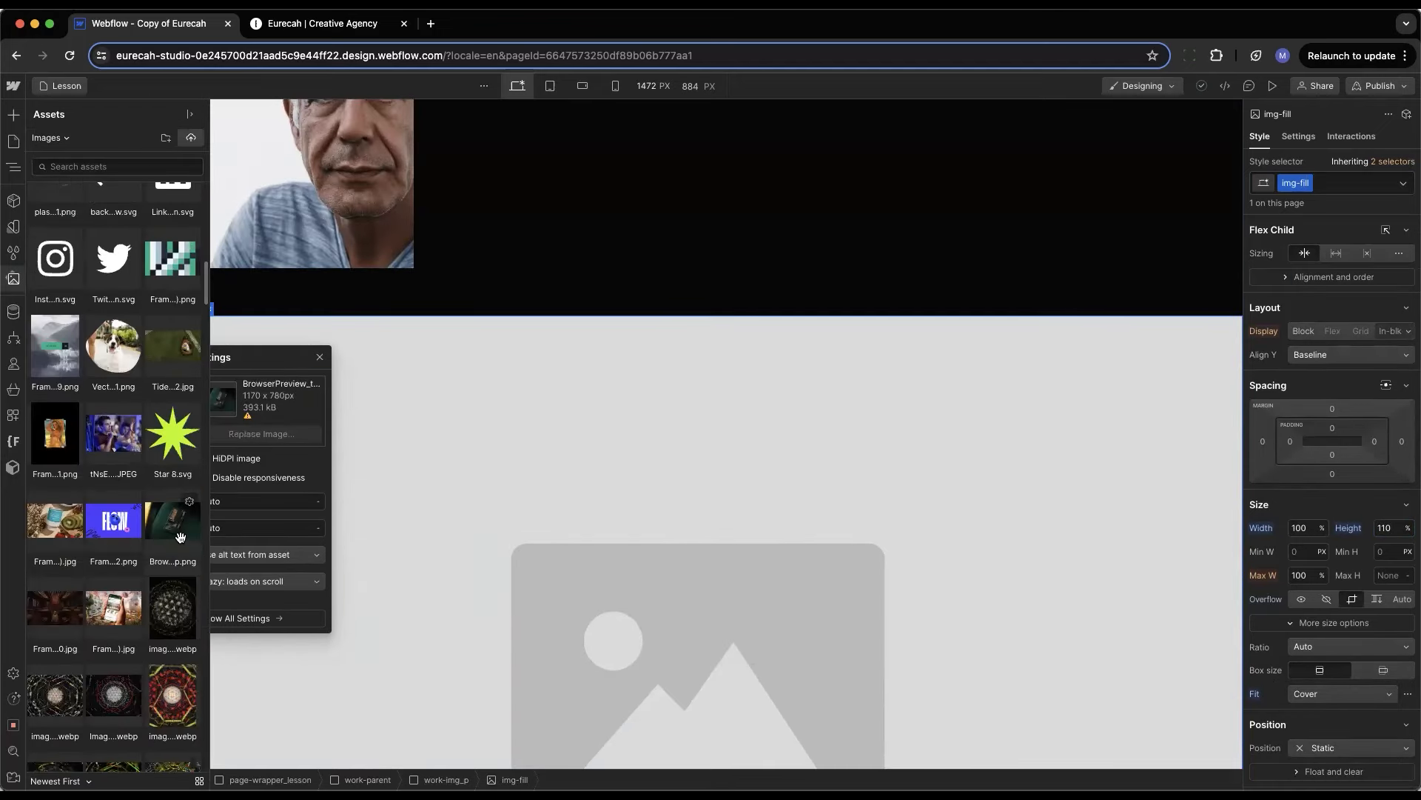
{"action": "left_click", "coordinate": [96, 227]}
{"action": "scroll", "coordinate": [674, 520], "scroll_direction": "down", "scroll_amount": 5}
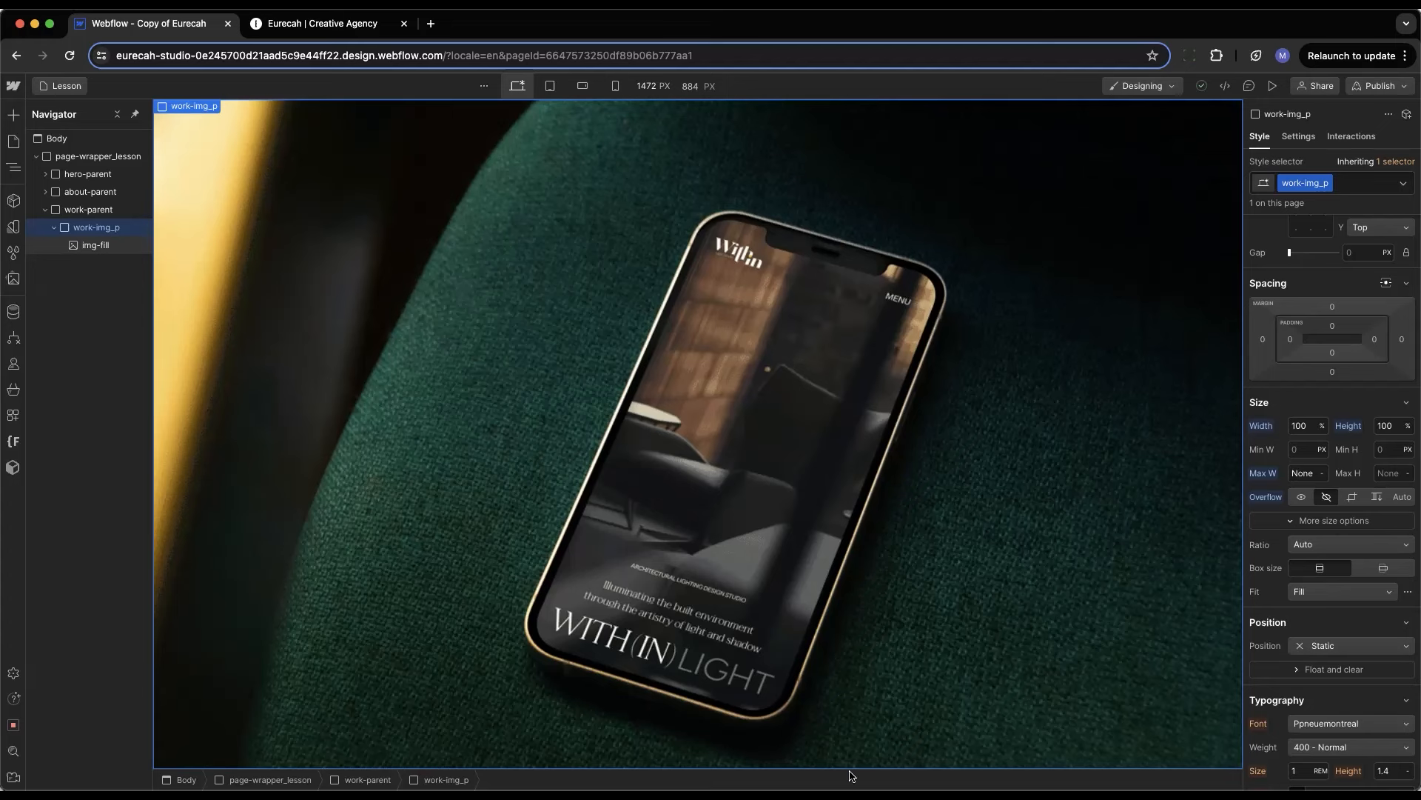
Switch to the Portfolio Party file in Figma, duplicate the HTML frame into empty canvas space and delete the copy's HTML & CSS heading
{"action": "key", "text": "super+Tab"}
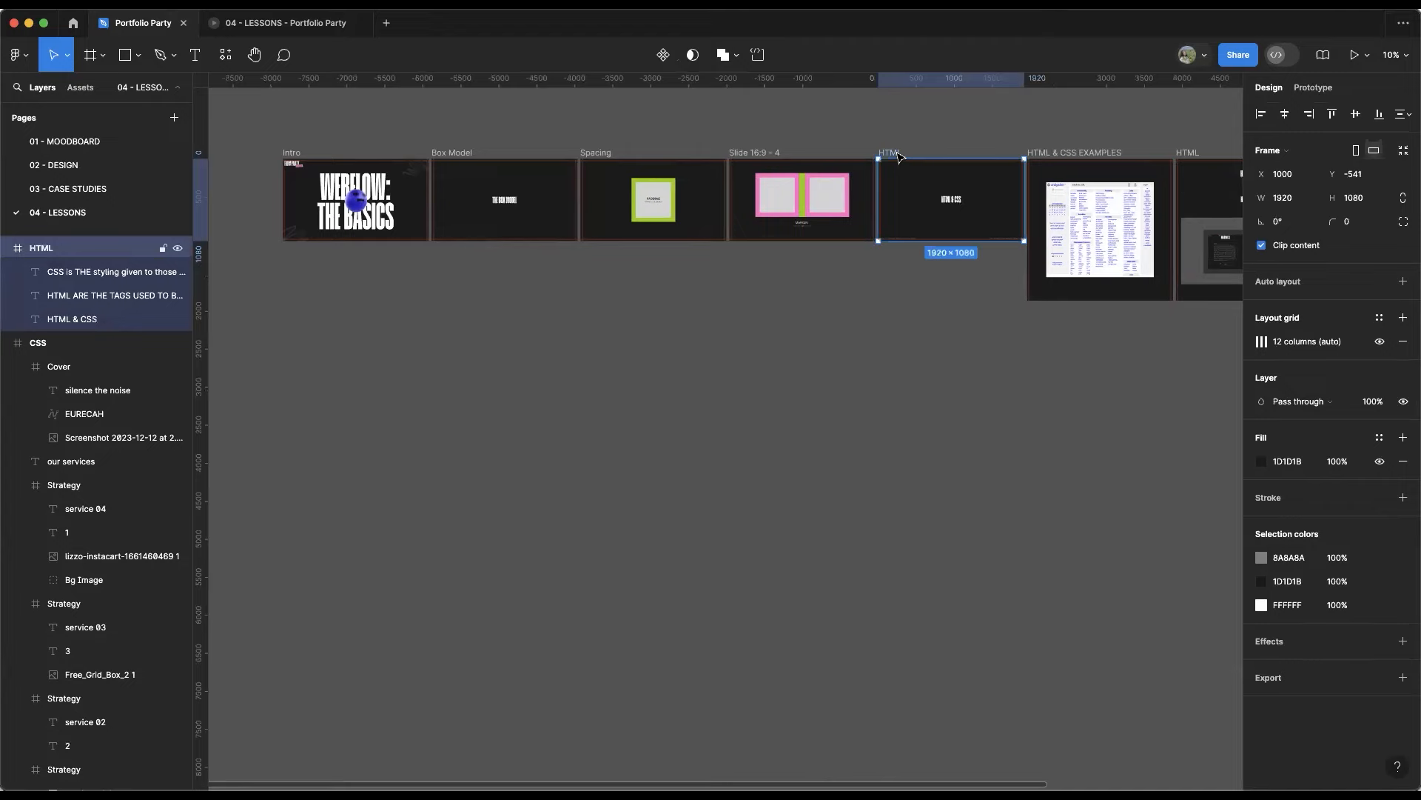
{"action": "left_click_drag", "start_coordinate": [895, 157], "coordinate": [305, 376]}
{"action": "scroll", "coordinate": [341, 407], "scroll_direction": "up", "scroll_amount": 5}
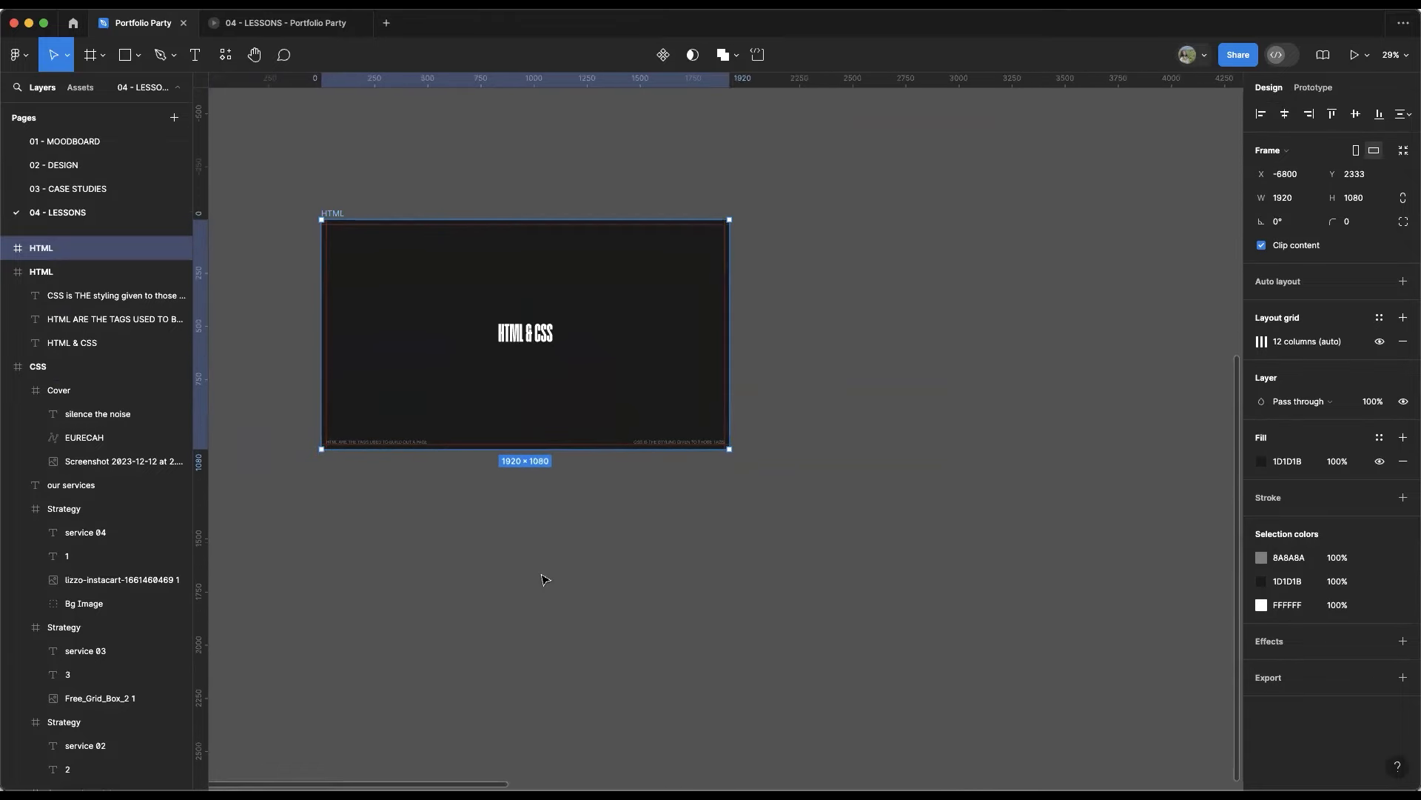
{"action": "key", "text": "BackSpace"}
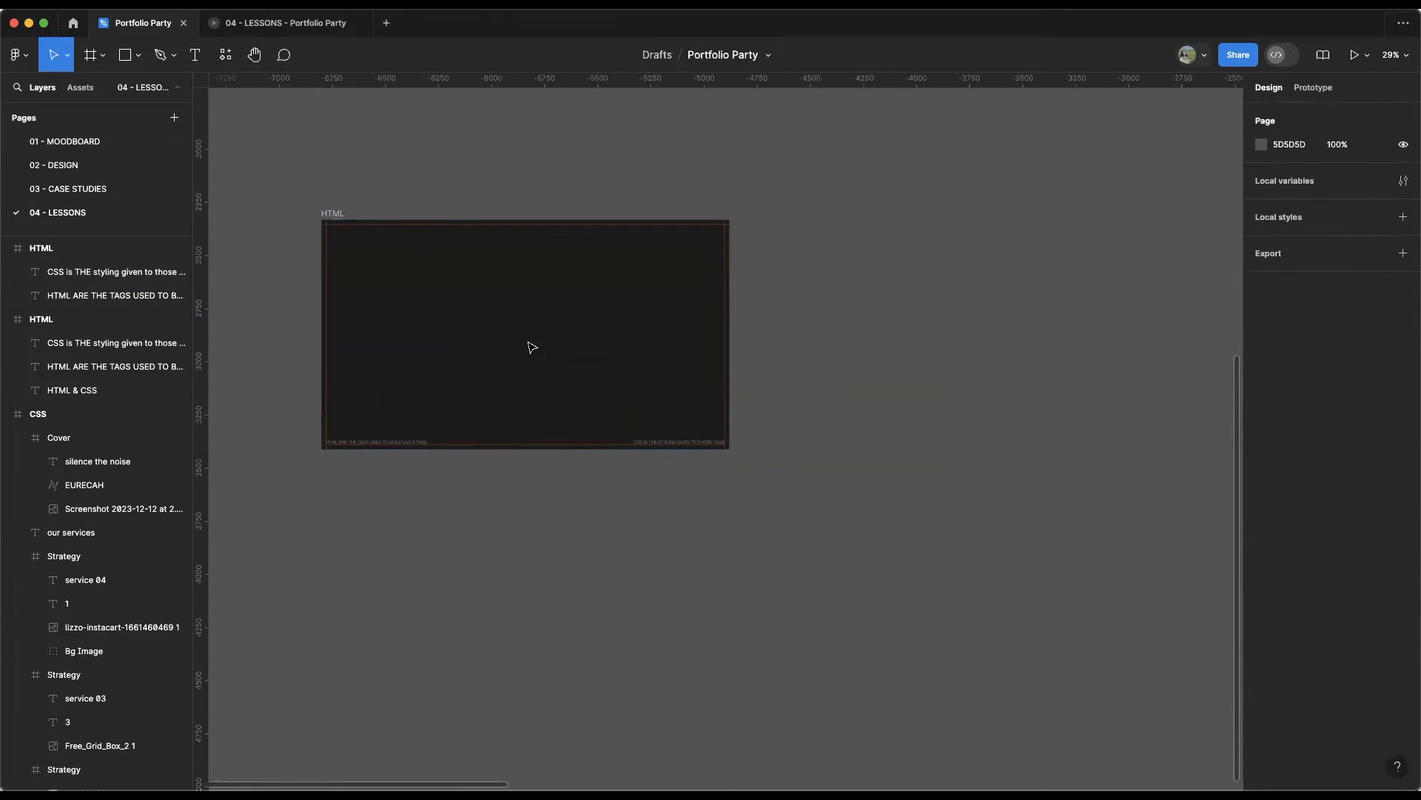
Draw a rectangle about 1257 by 686 inside the copied HTML frame and move it partly past the frame's upper edge to demonstrate clipping
{"action": "left_click", "coordinate": [124, 55]}
{"action": "mouse_move", "coordinate": [406, 256]}
{"action": "left_mouse_down"}
{"action": "mouse_move", "coordinate": [437, 317]}
{"action": "mouse_move", "coordinate": [674, 402]}
{"action": "left_mouse_up"}
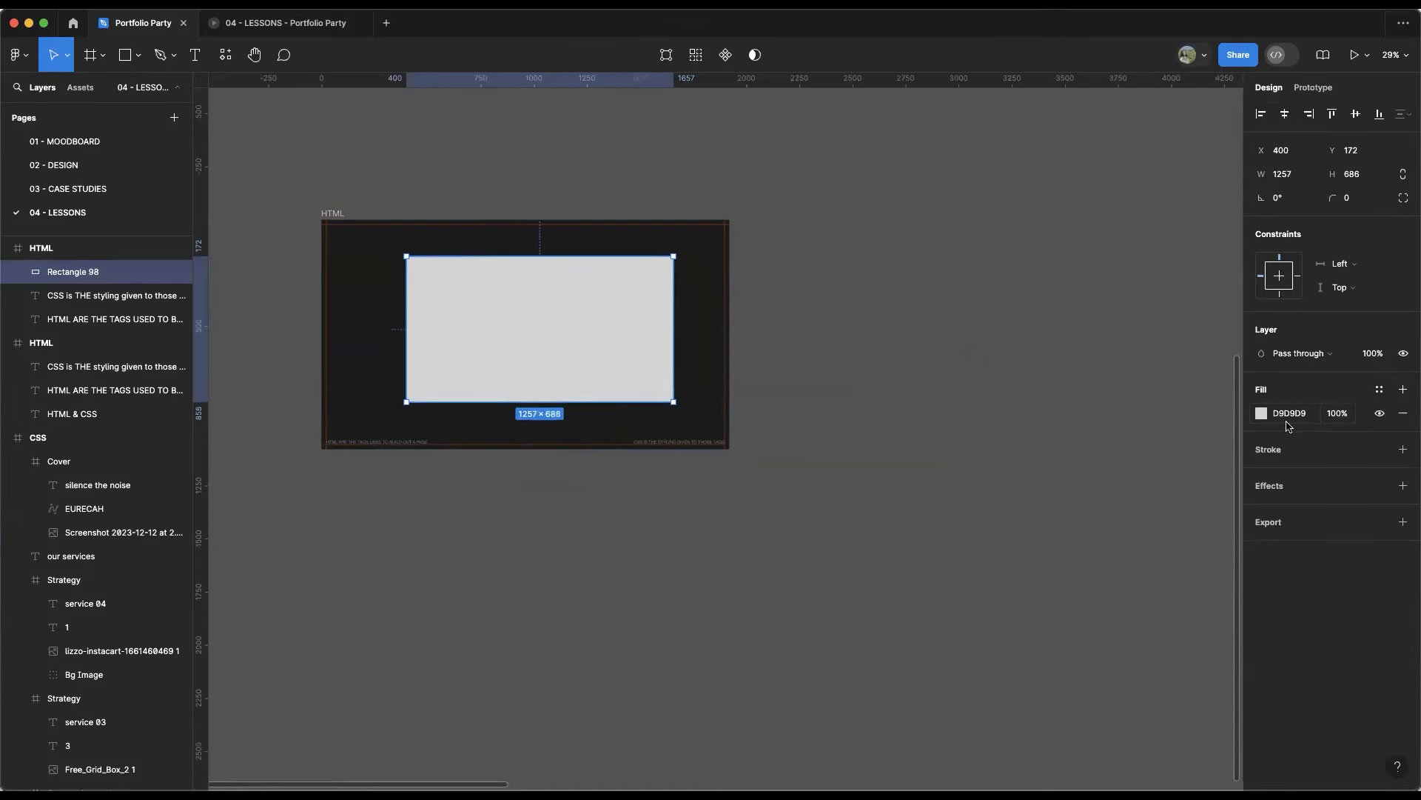
{"action": "left_click_drag", "start_coordinate": [547, 368], "coordinate": [548, 296]}
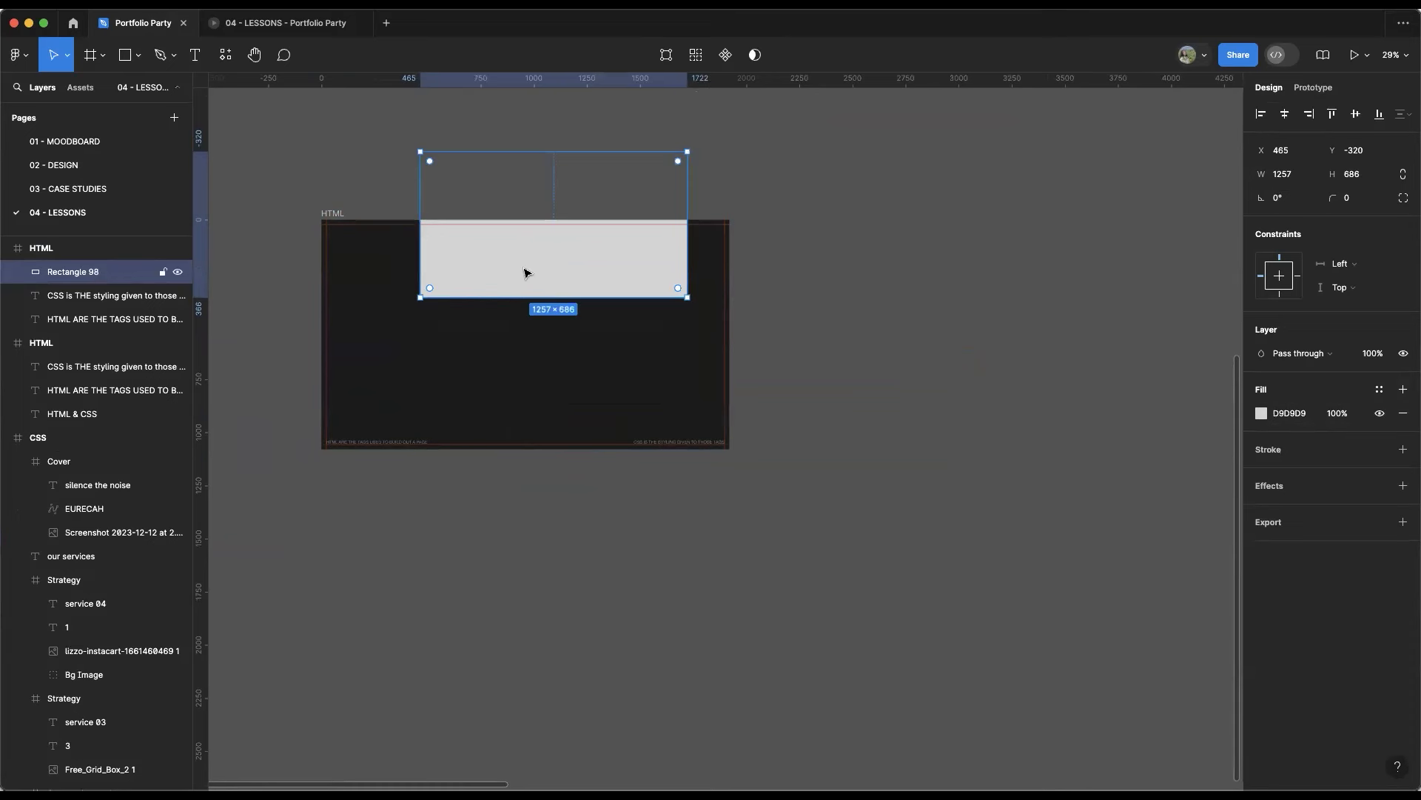
{"action": "left_click_drag", "start_coordinate": [435, 263], "coordinate": [490, 303]}
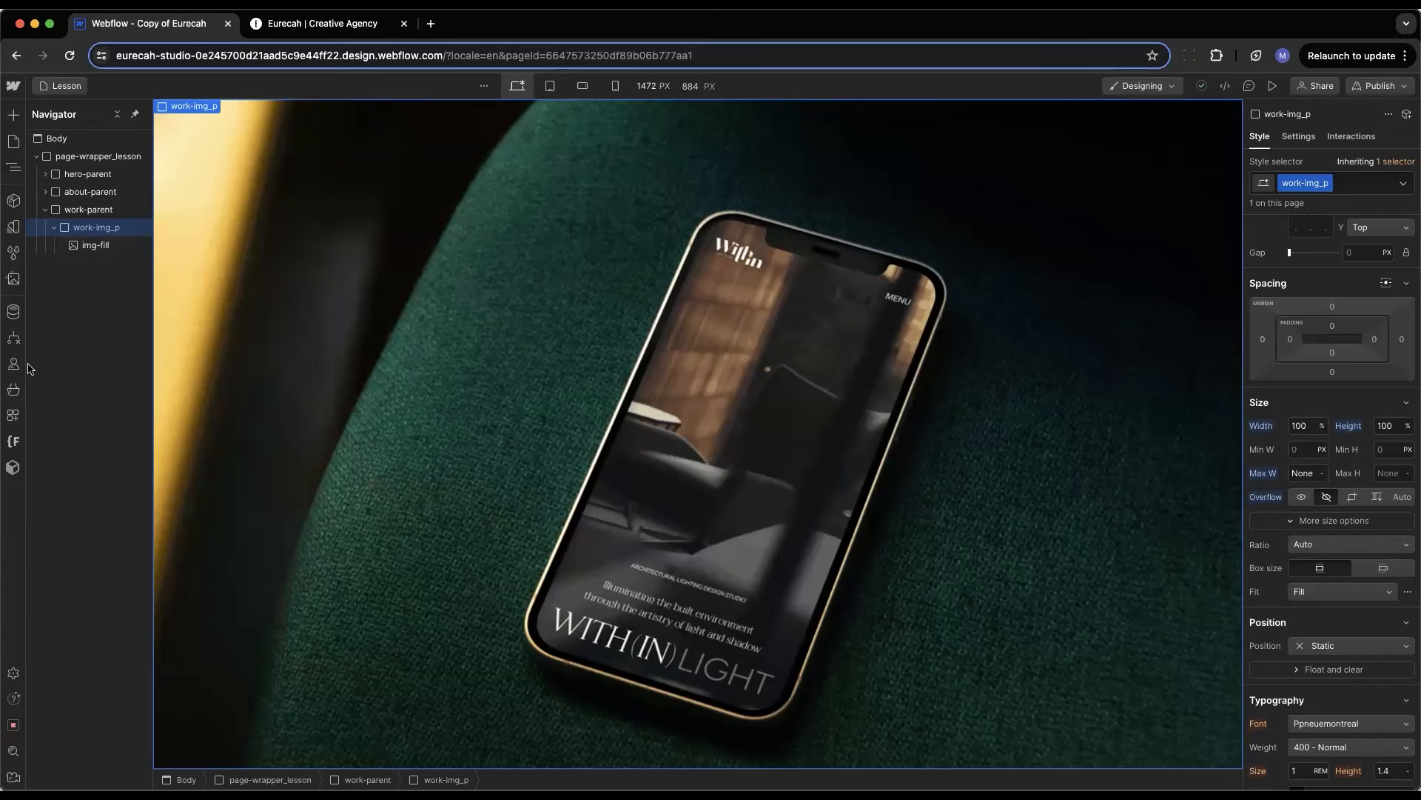
Switch back to Webflow and review img-fill's image settings and the selectors its style inherits from
{"action": "left_click", "coordinate": [91, 247]}
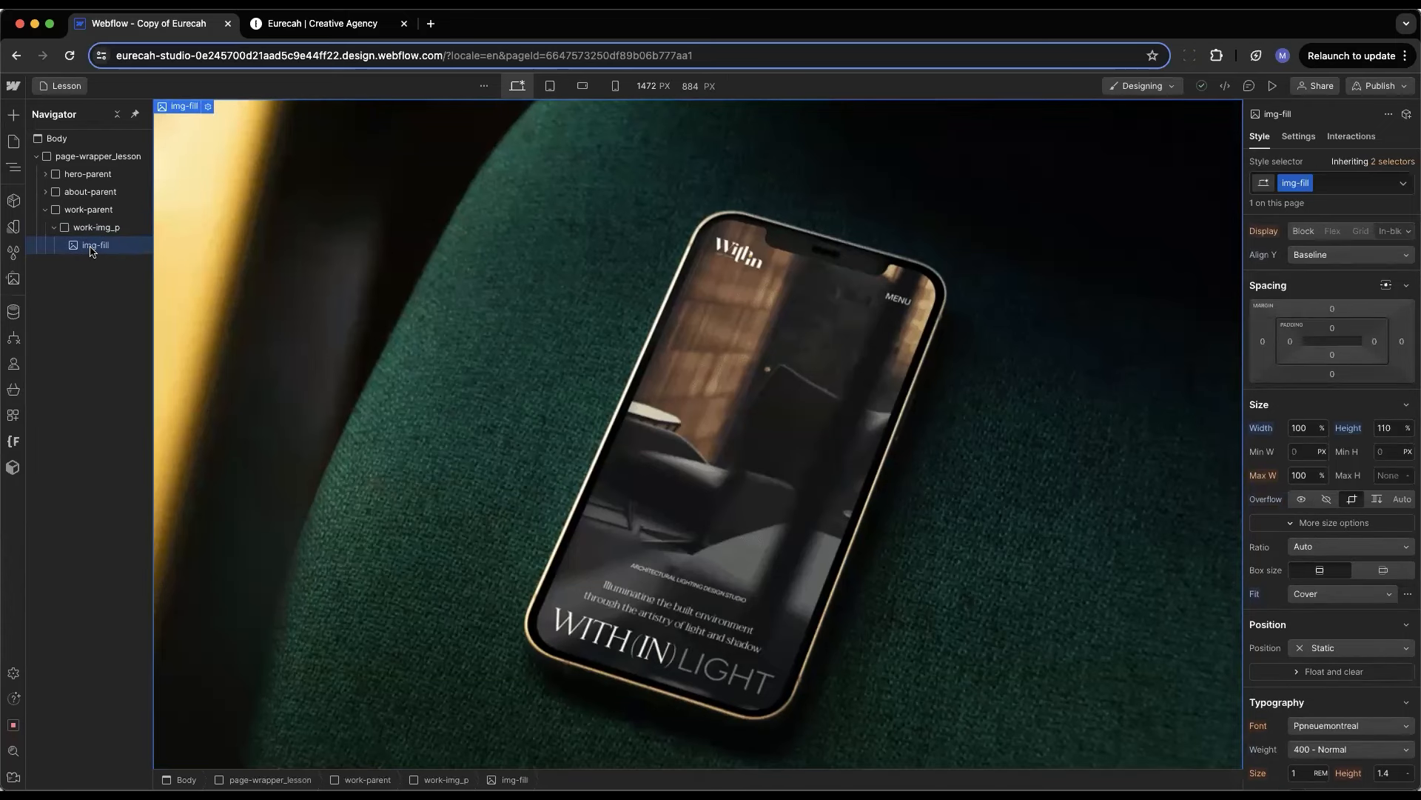
{"action": "left_click", "coordinate": [1298, 136]}
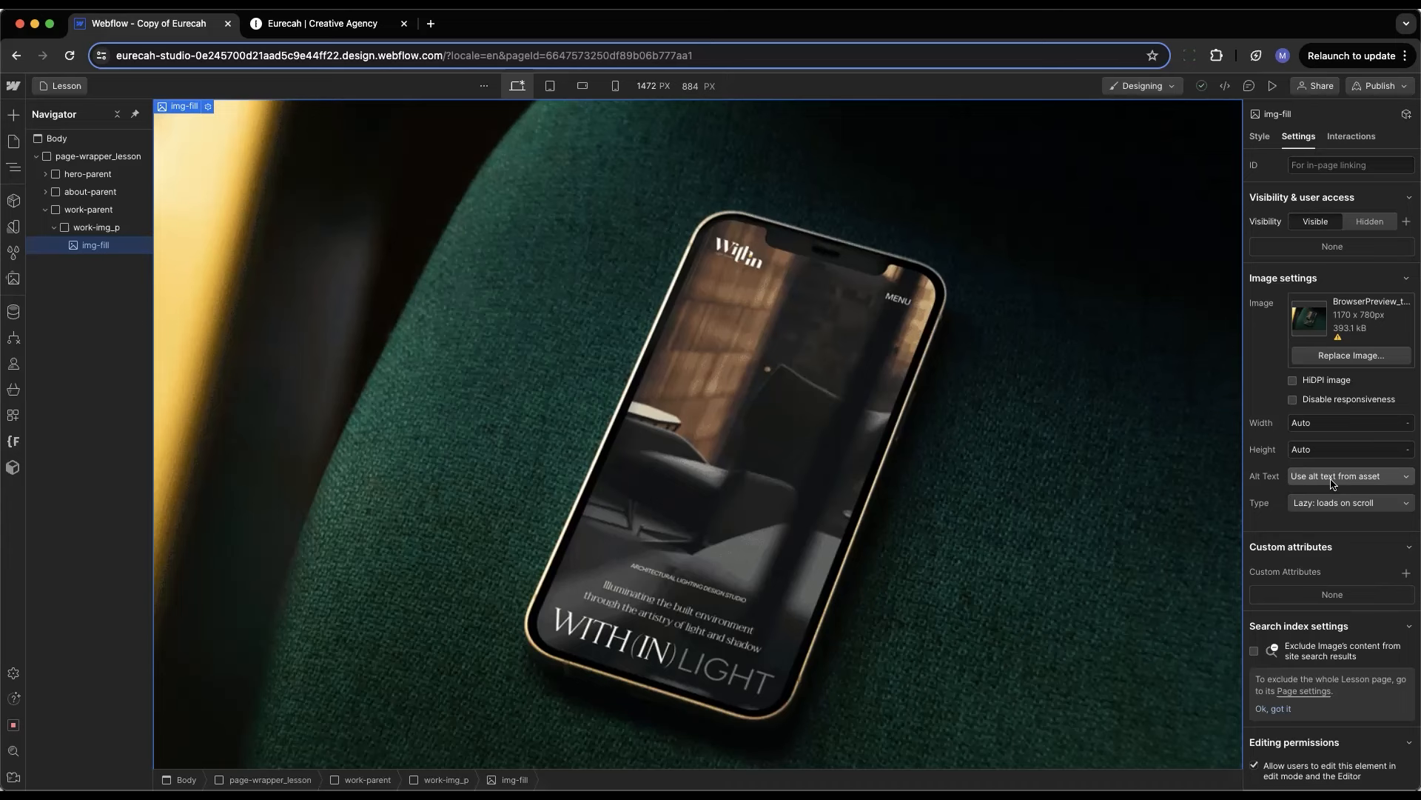
{"action": "key", "text": "s"}
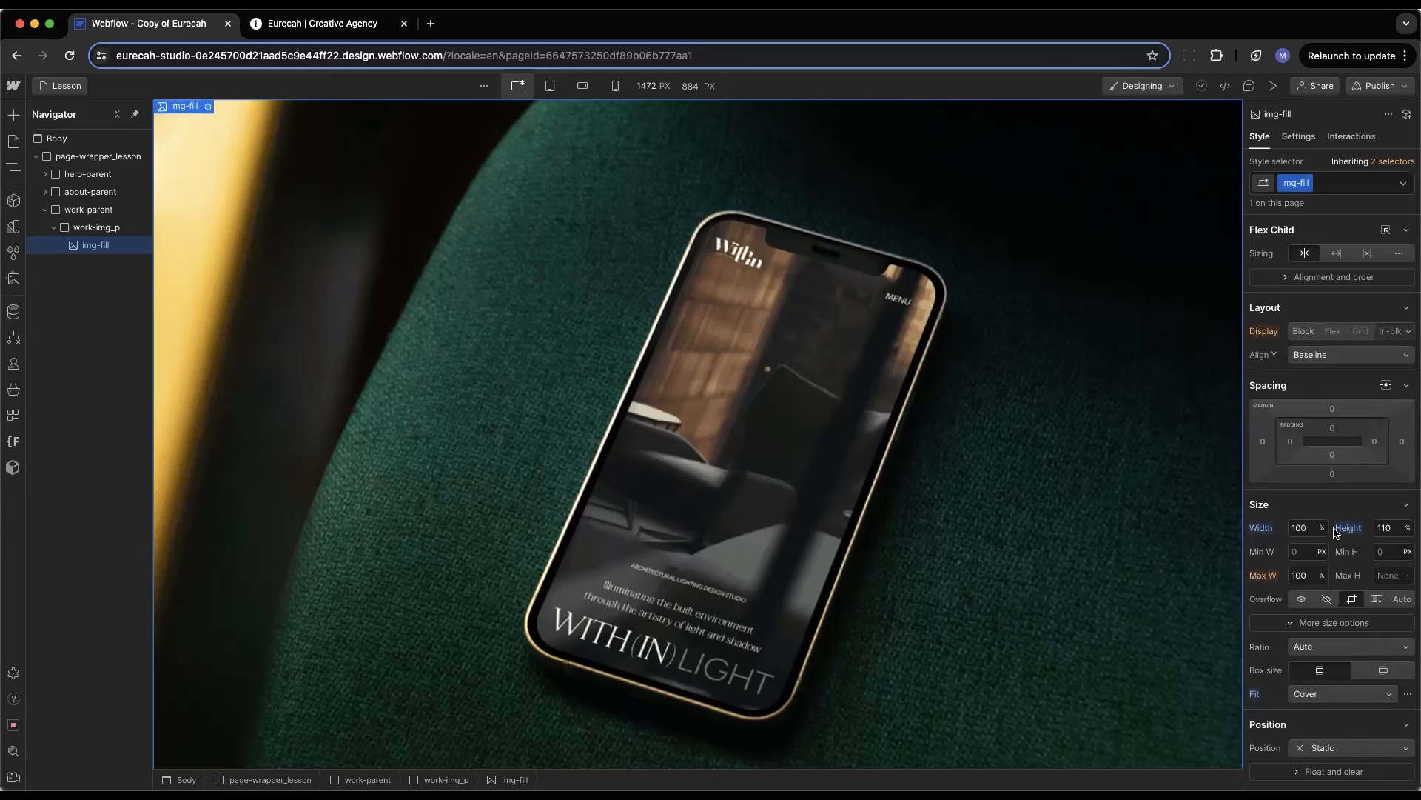
{"action": "left_click", "coordinate": [1384, 162]}
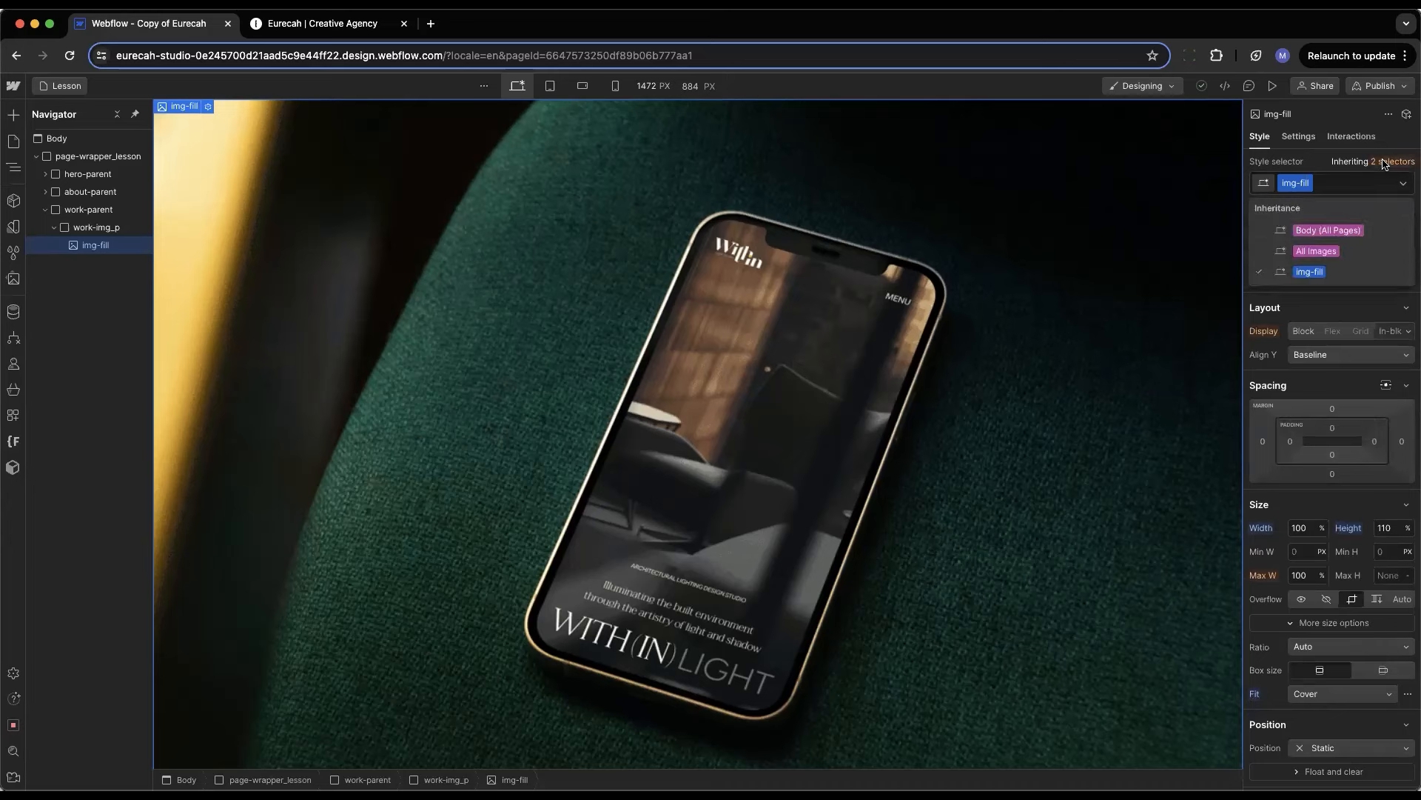
Set the width and height of the inherited All Images selector to 100%, and return to the img-fill class
{"action": "left_click", "coordinate": [1303, 252]}
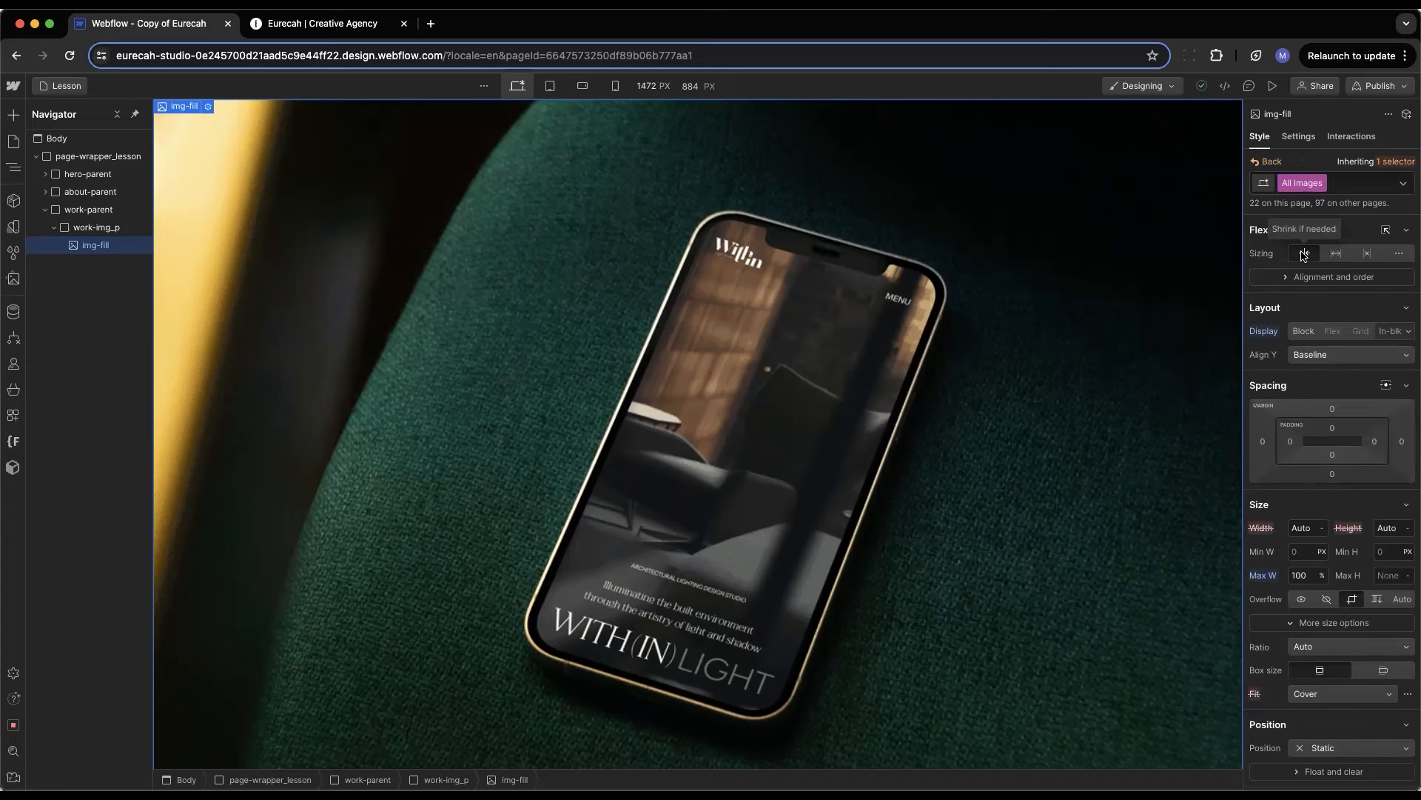
{"action": "left_click", "coordinate": [1311, 528]}
{"action": "type", "text": "100%"}
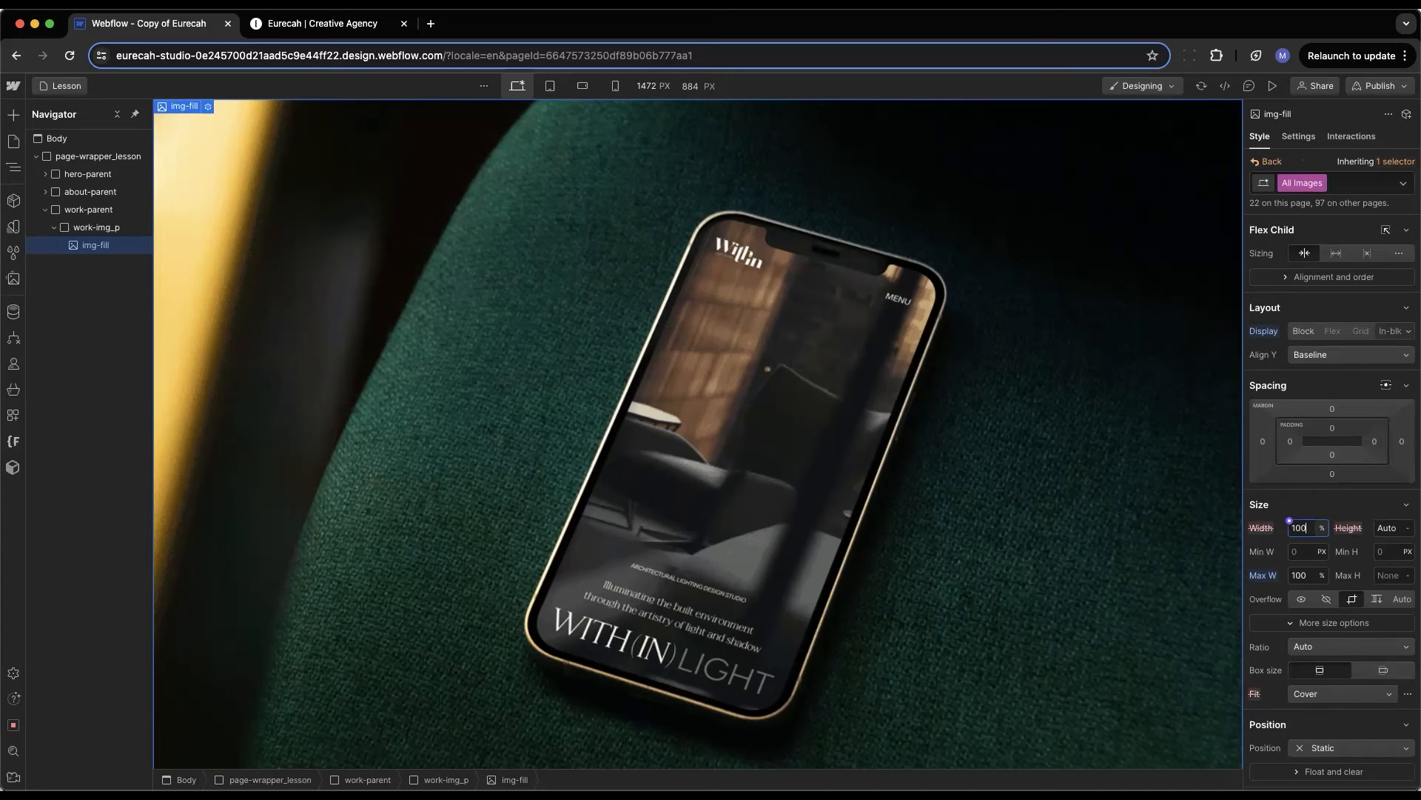
{"action": "left_click", "coordinate": [1395, 527]}
{"action": "type", "text": "100%"}
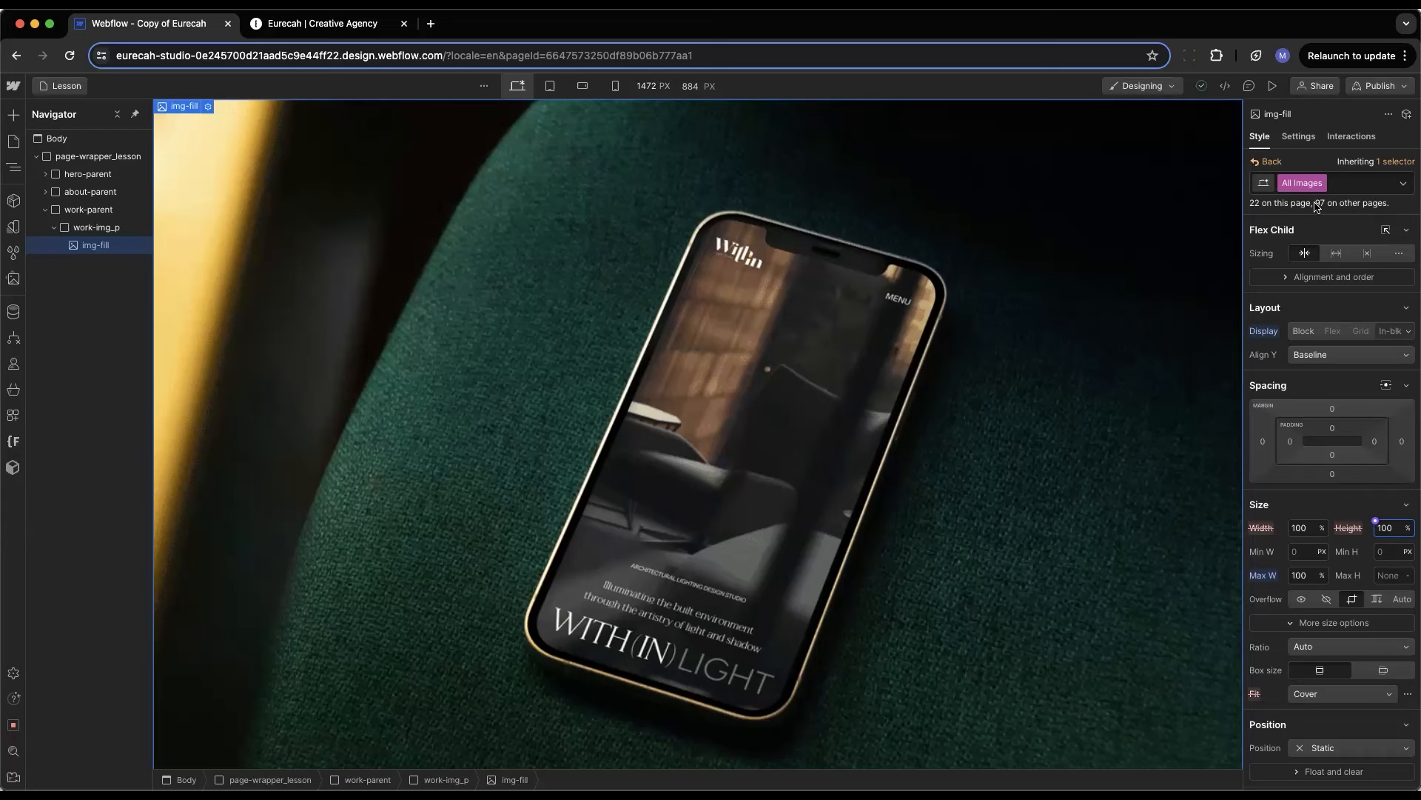
{"action": "left_click", "coordinate": [160, 370]}
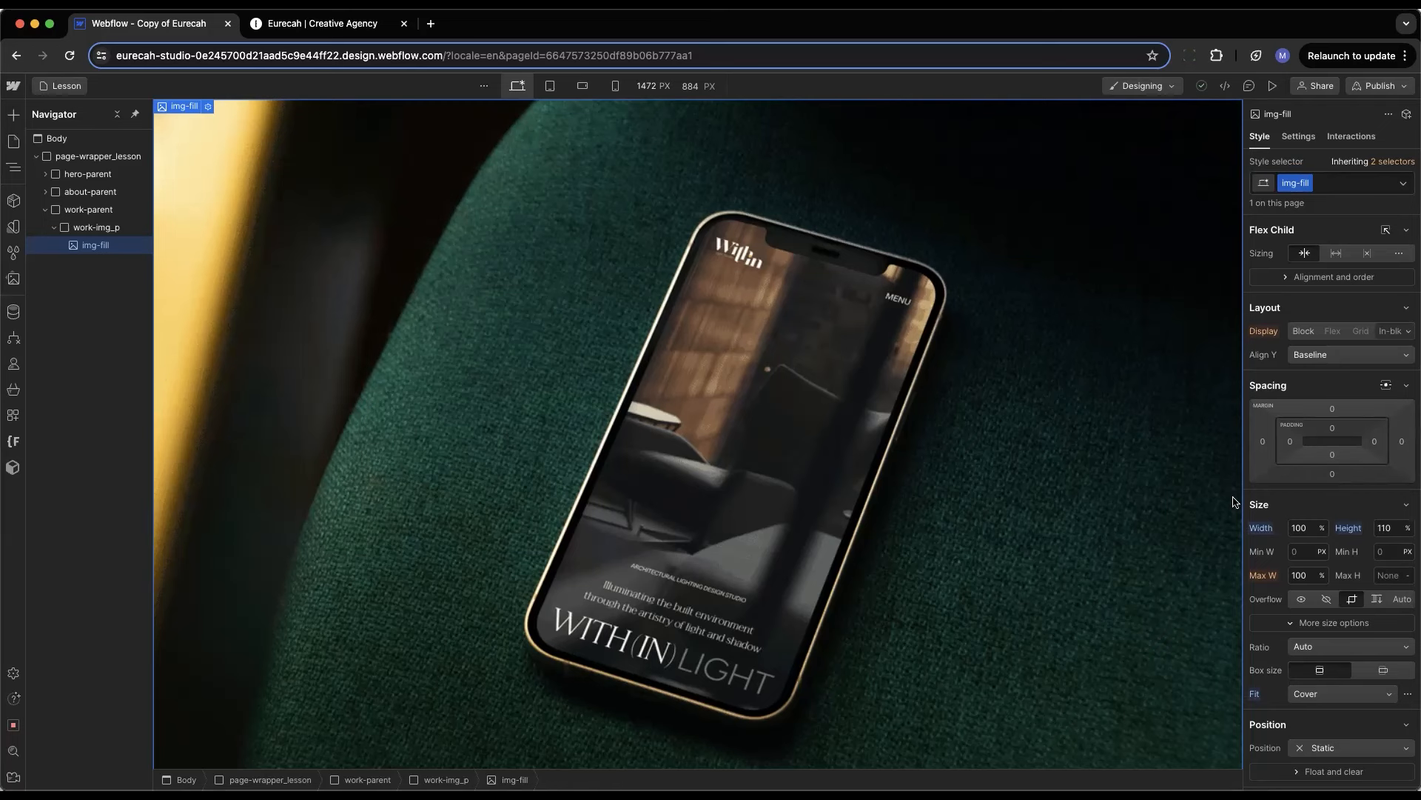
Clear img-fill's own width and height so it inherits both from All Images, and check that selector's size settings
{"action": "left_click", "coordinate": [1268, 530]}
{"action": "left_click", "coordinate": [1277, 550]}
{"action": "left_click", "coordinate": [1393, 162]}
{"action": "left_click", "coordinate": [1311, 252]}
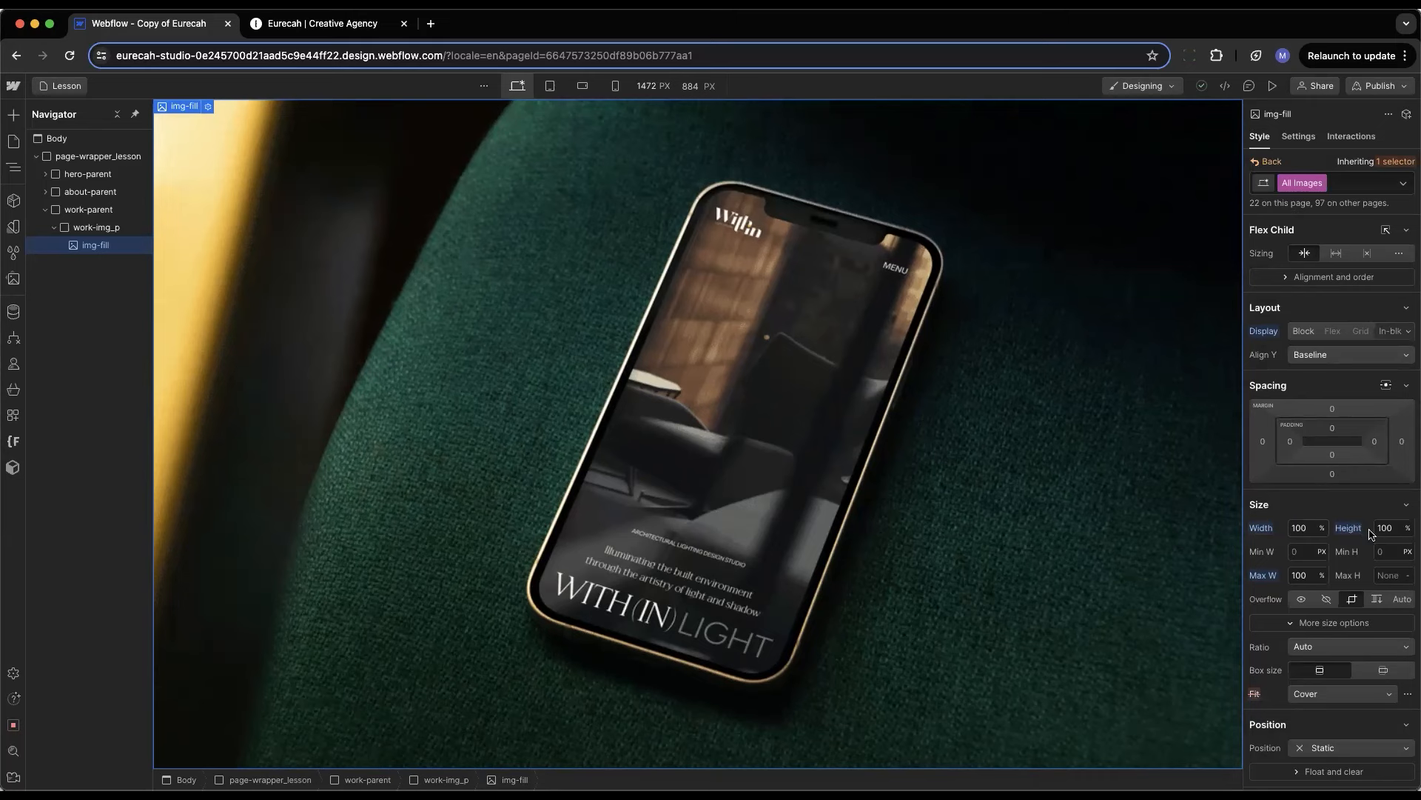
{"action": "left_click", "coordinate": [1268, 162]}
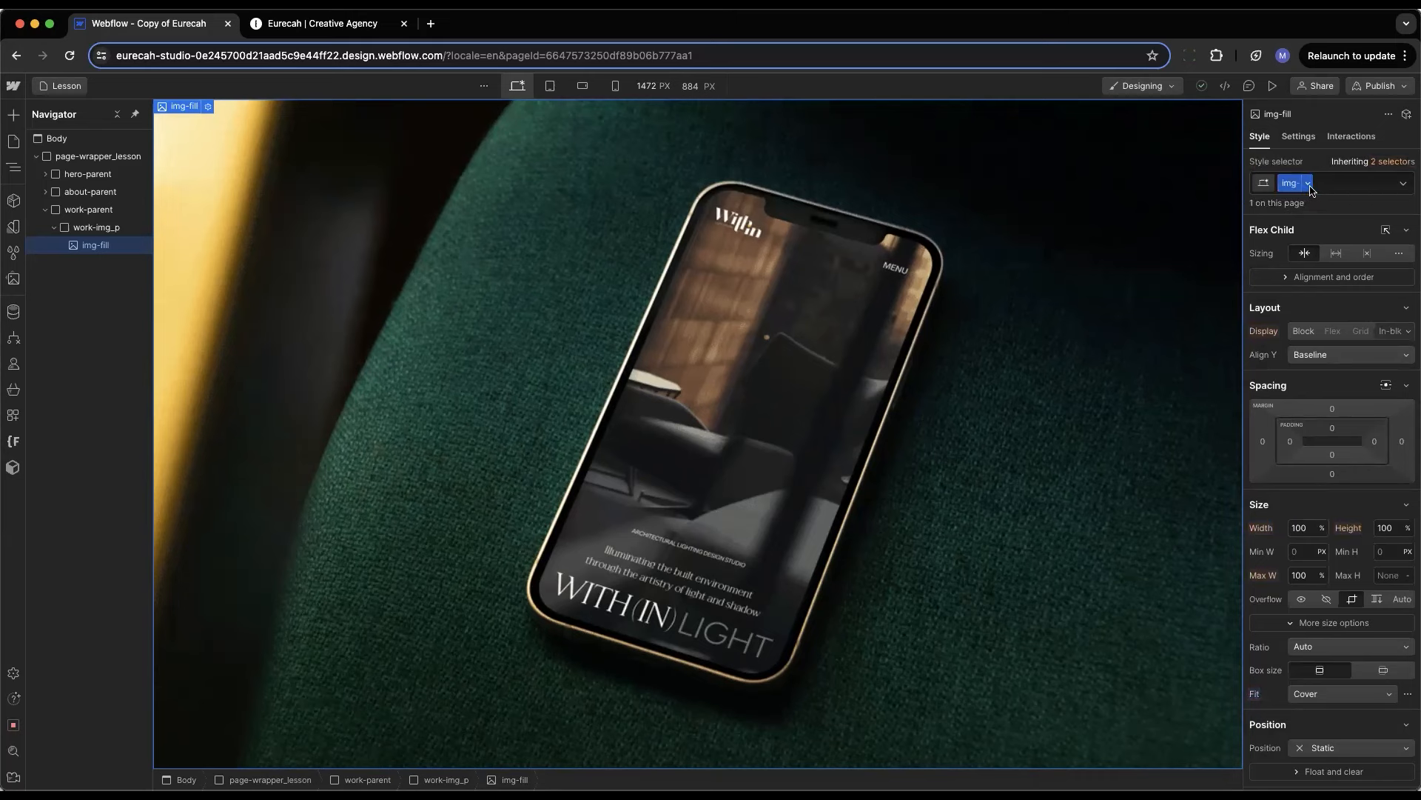
Override img-fill's height with 110% and compare it with the height in the All Images selector
{"action": "left_click", "coordinate": [1392, 527]}
{"action": "type", "text": "110"}
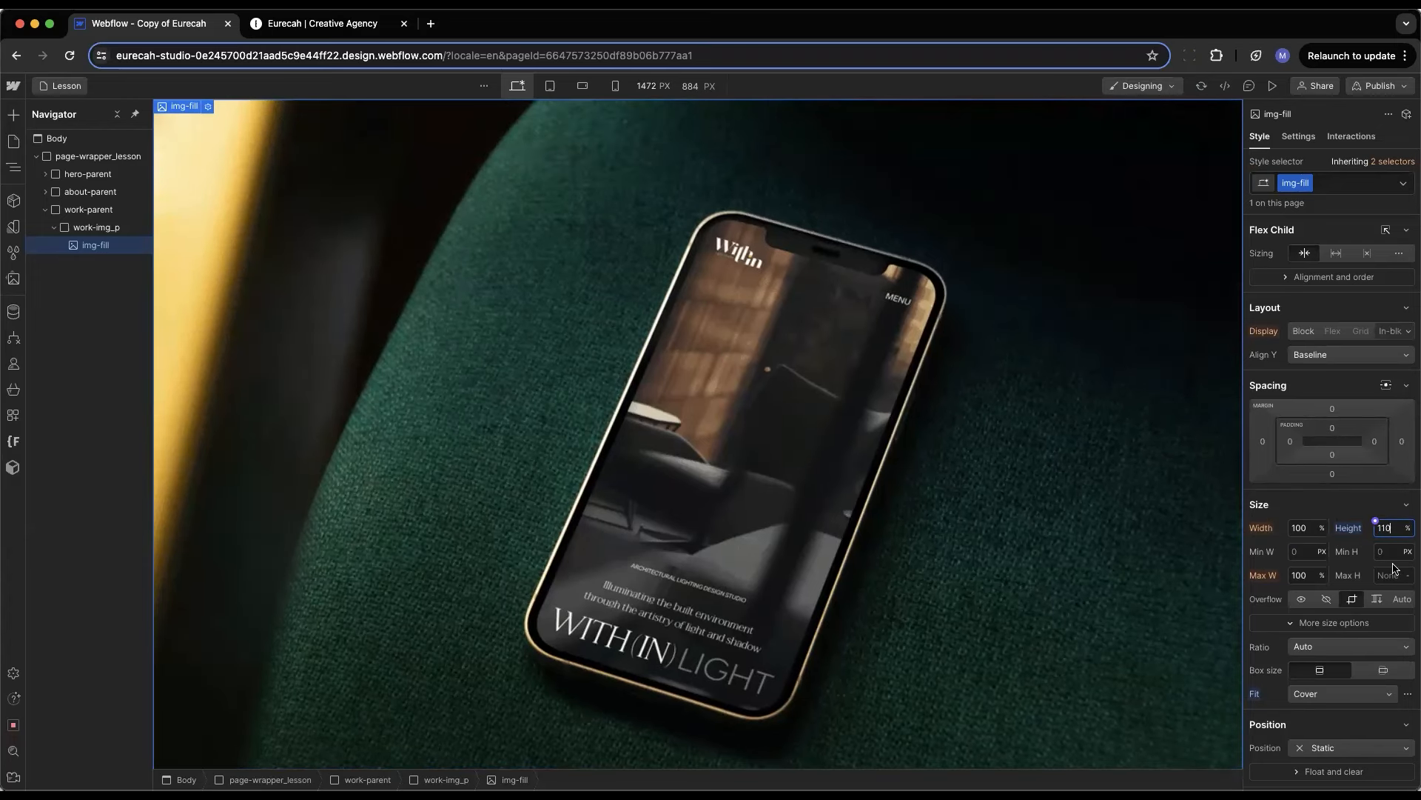
{"action": "left_click", "coordinate": [1395, 161]}
{"action": "left_click", "coordinate": [1315, 247]}
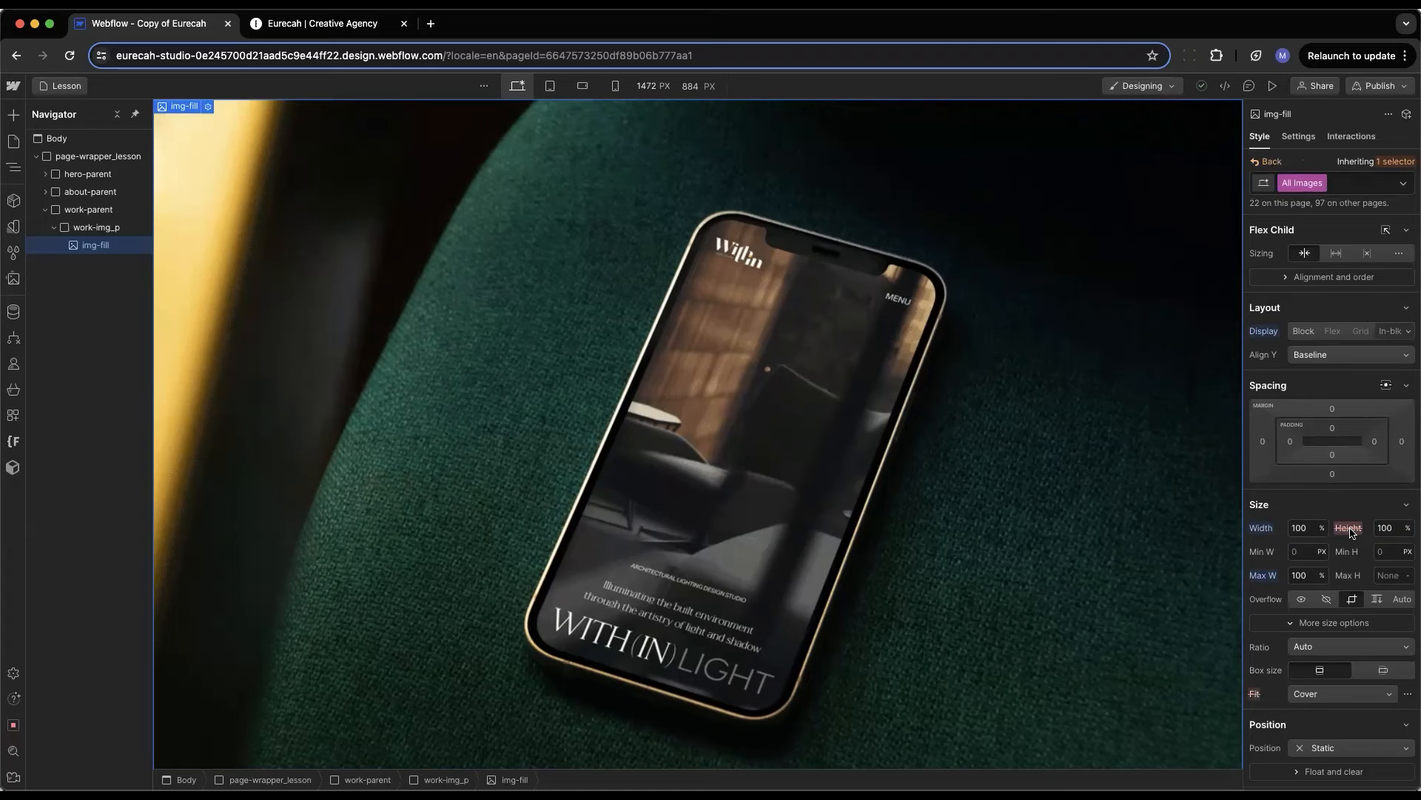
{"action": "left_click", "coordinate": [1271, 162]}
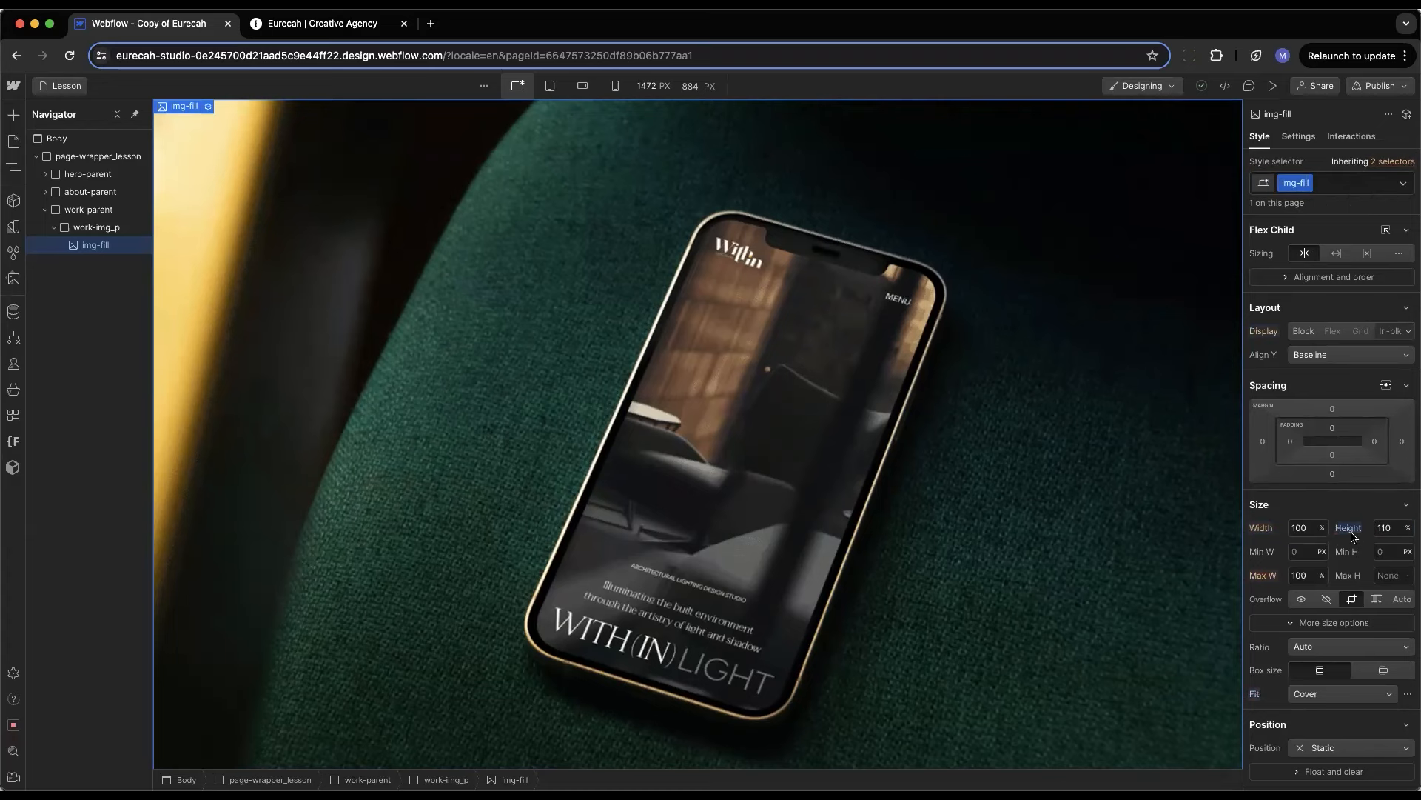
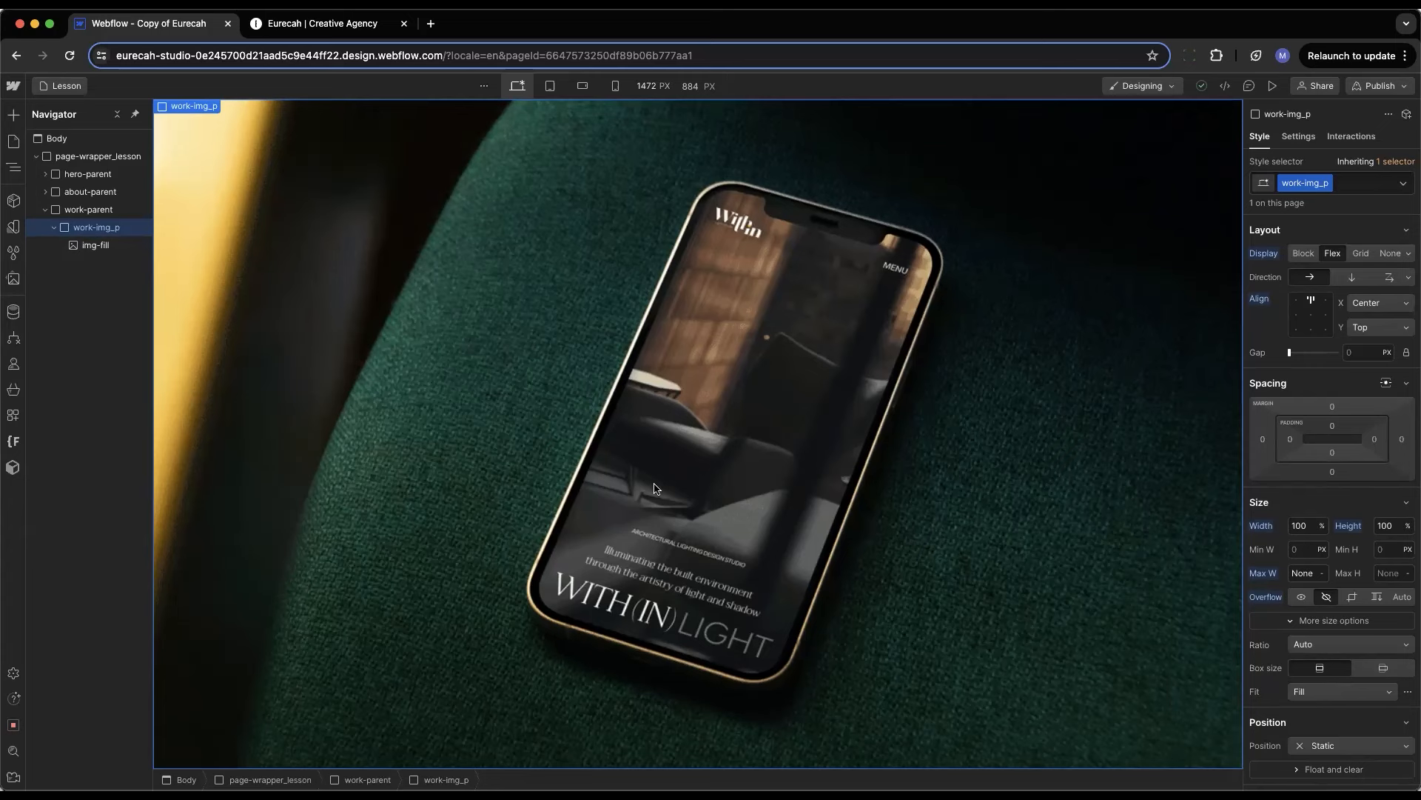
Review work-img_p's position options, set its width and height to 50%, and make its position Absolute
{"action": "scroll", "coordinate": [1339, 516], "scroll_direction": "down", "scroll_amount": 3}
{"action": "scroll", "coordinate": [1340, 516], "scroll_direction": "down", "scroll_amount": 5}
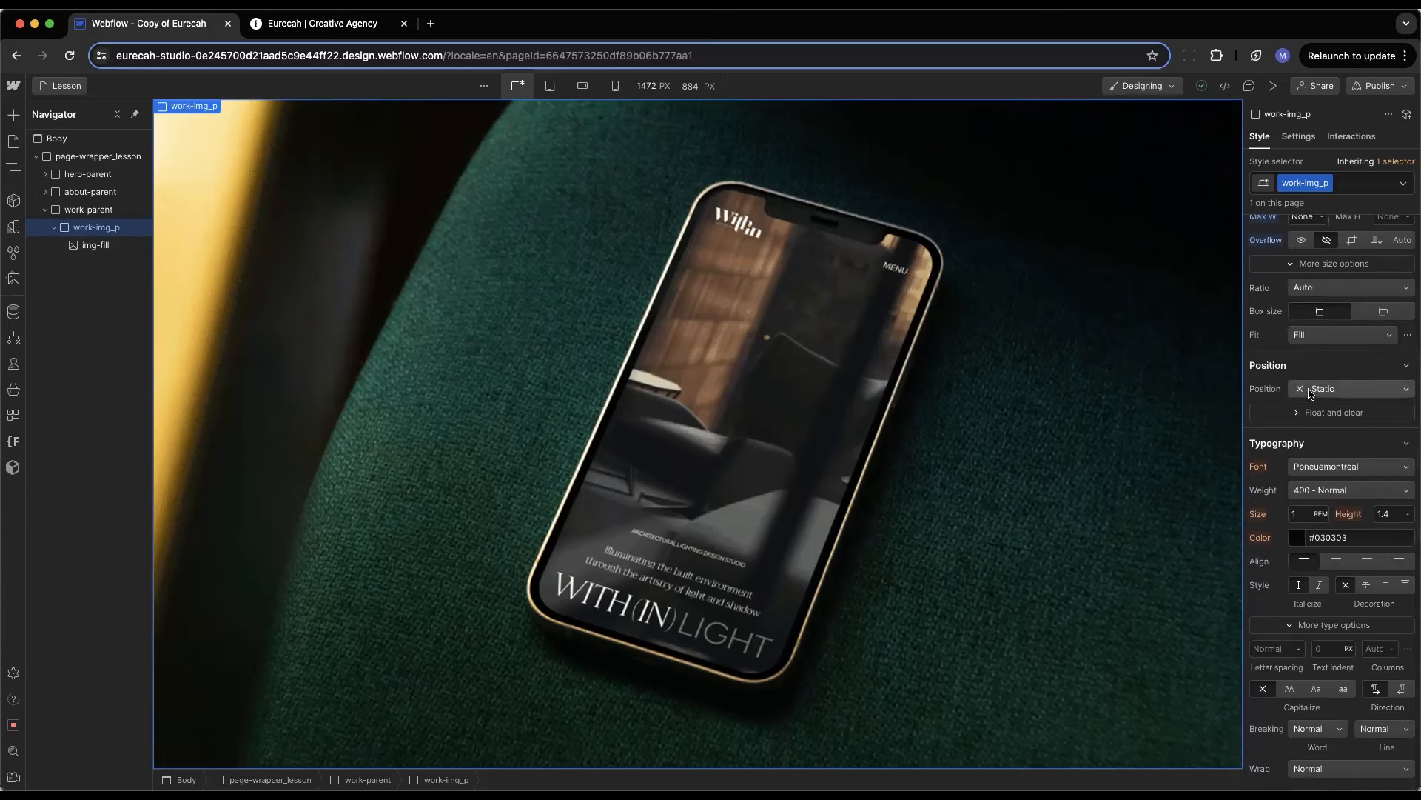
{"action": "left_click", "coordinate": [1343, 391]}
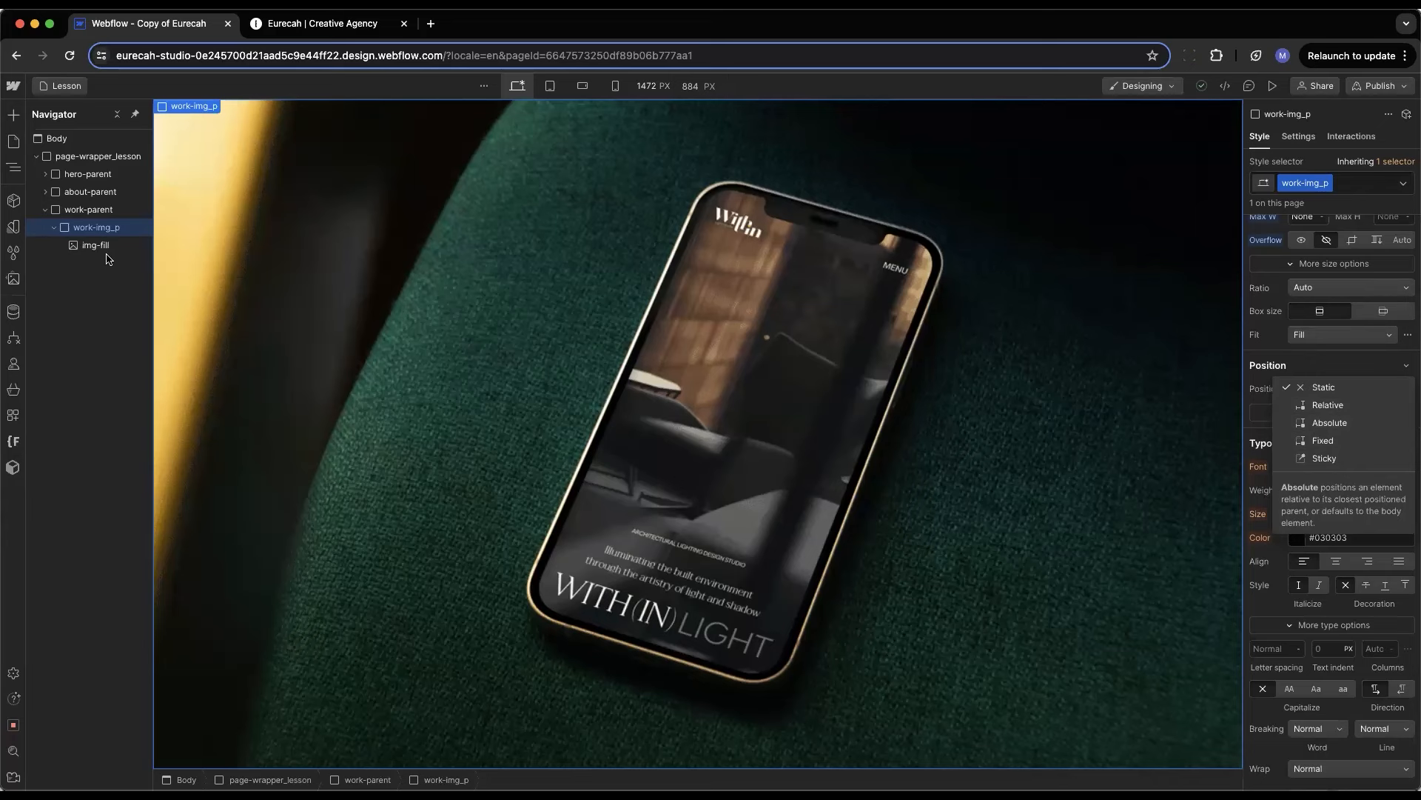
{"action": "left_click", "coordinate": [102, 284]}
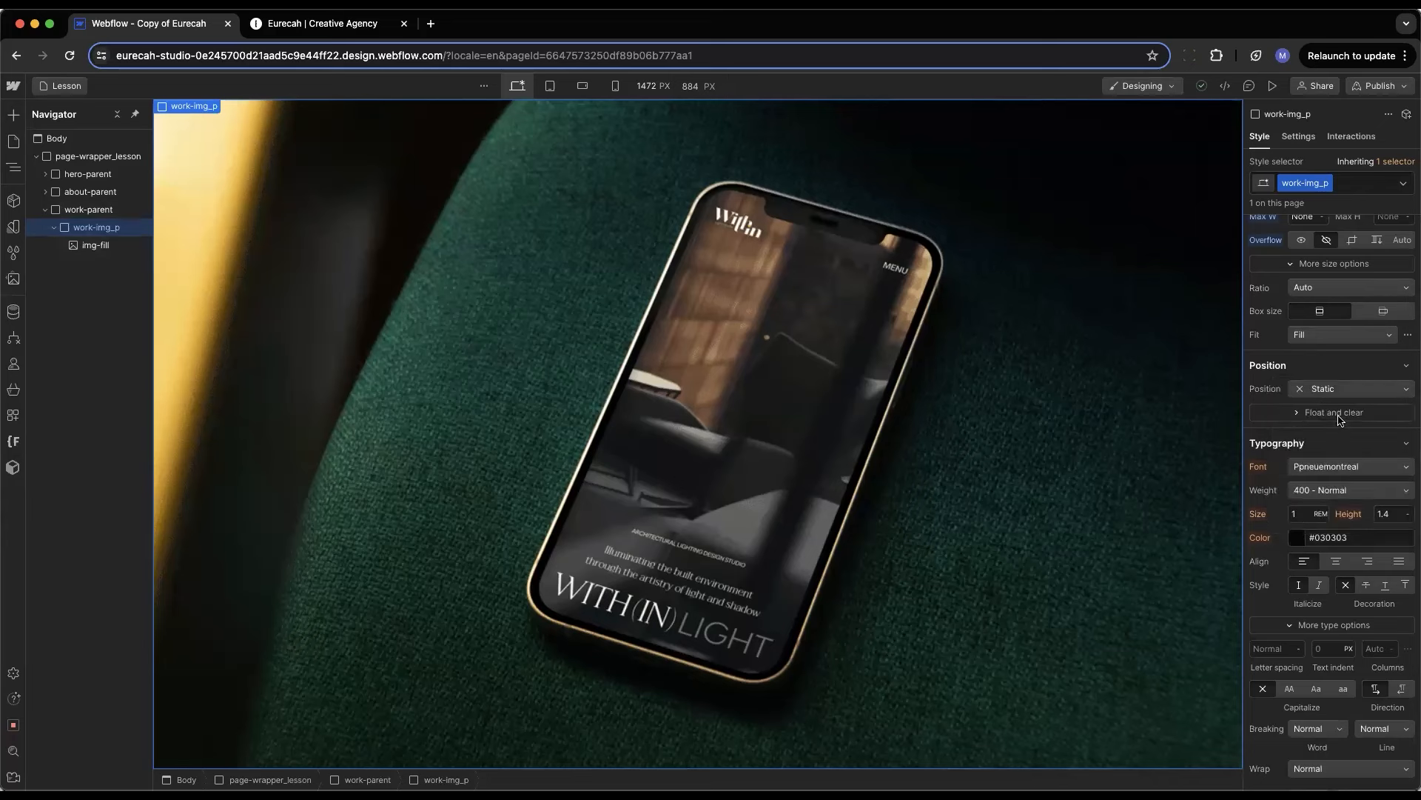
{"action": "scroll", "coordinate": [1338, 419], "scroll_direction": "up", "scroll_amount": 3}
{"action": "scroll", "coordinate": [1340, 419], "scroll_direction": "up", "scroll_amount": 1}
{"action": "left_click", "coordinate": [1308, 409]}
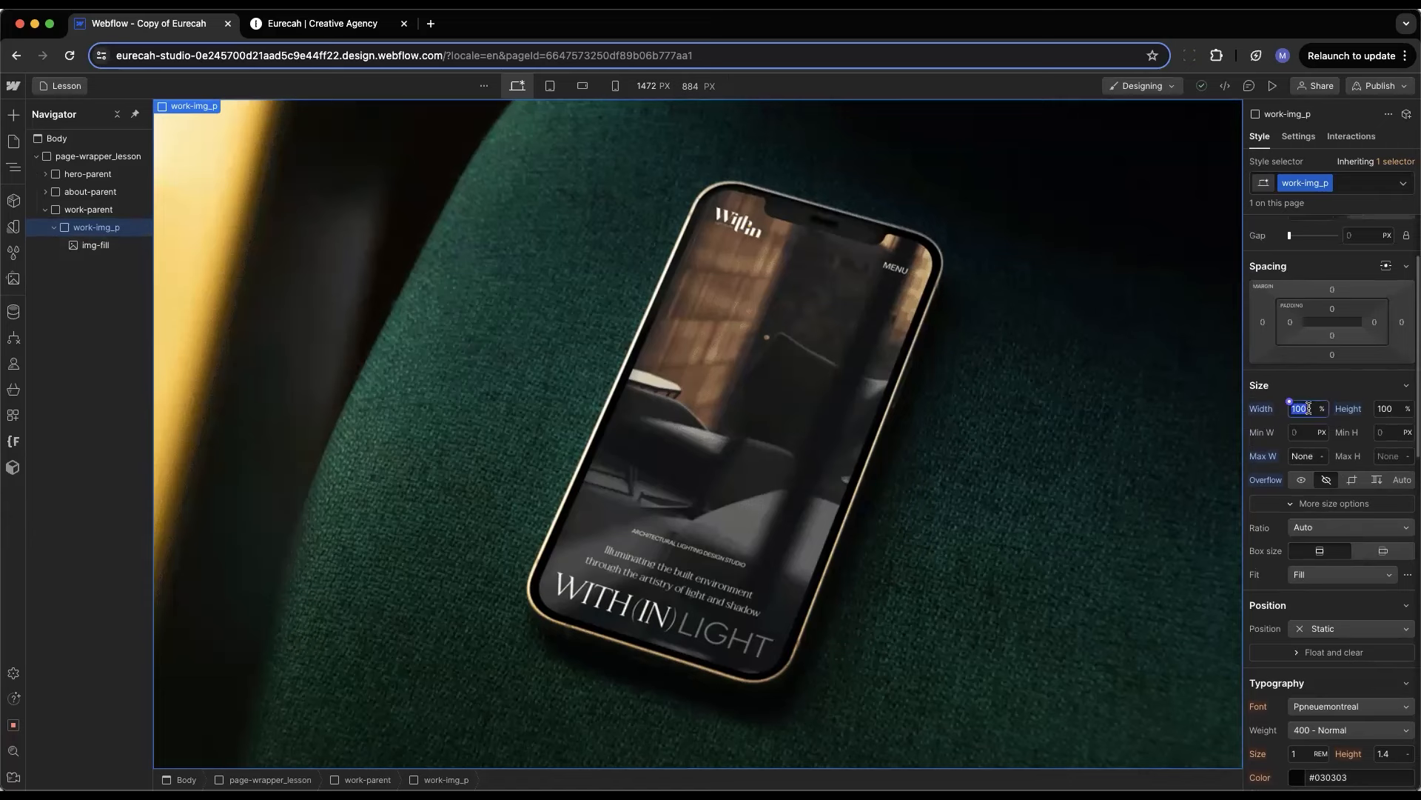
{"action": "type", "text": "50"}
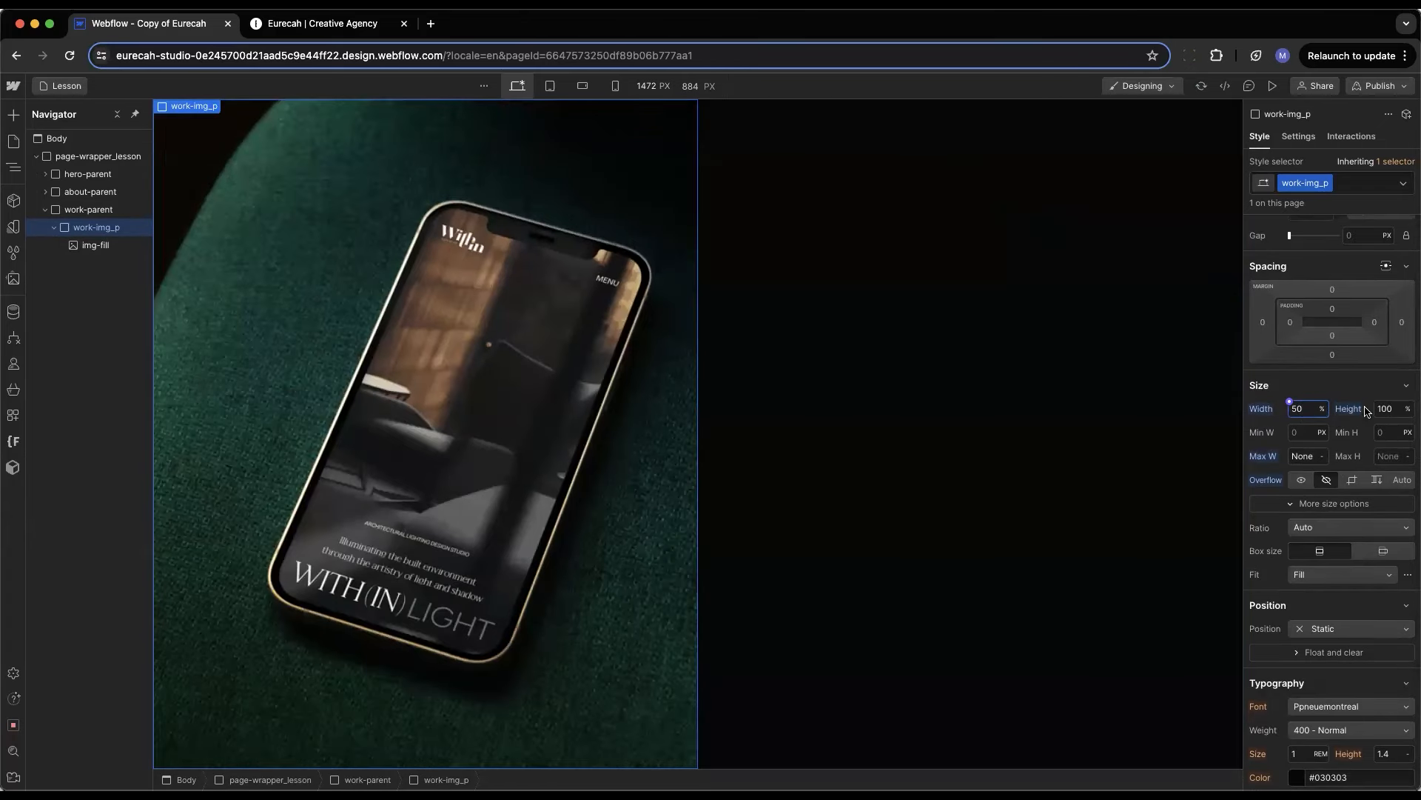
{"action": "left_click", "coordinate": [1388, 409]}
{"action": "type", "text": "50"}
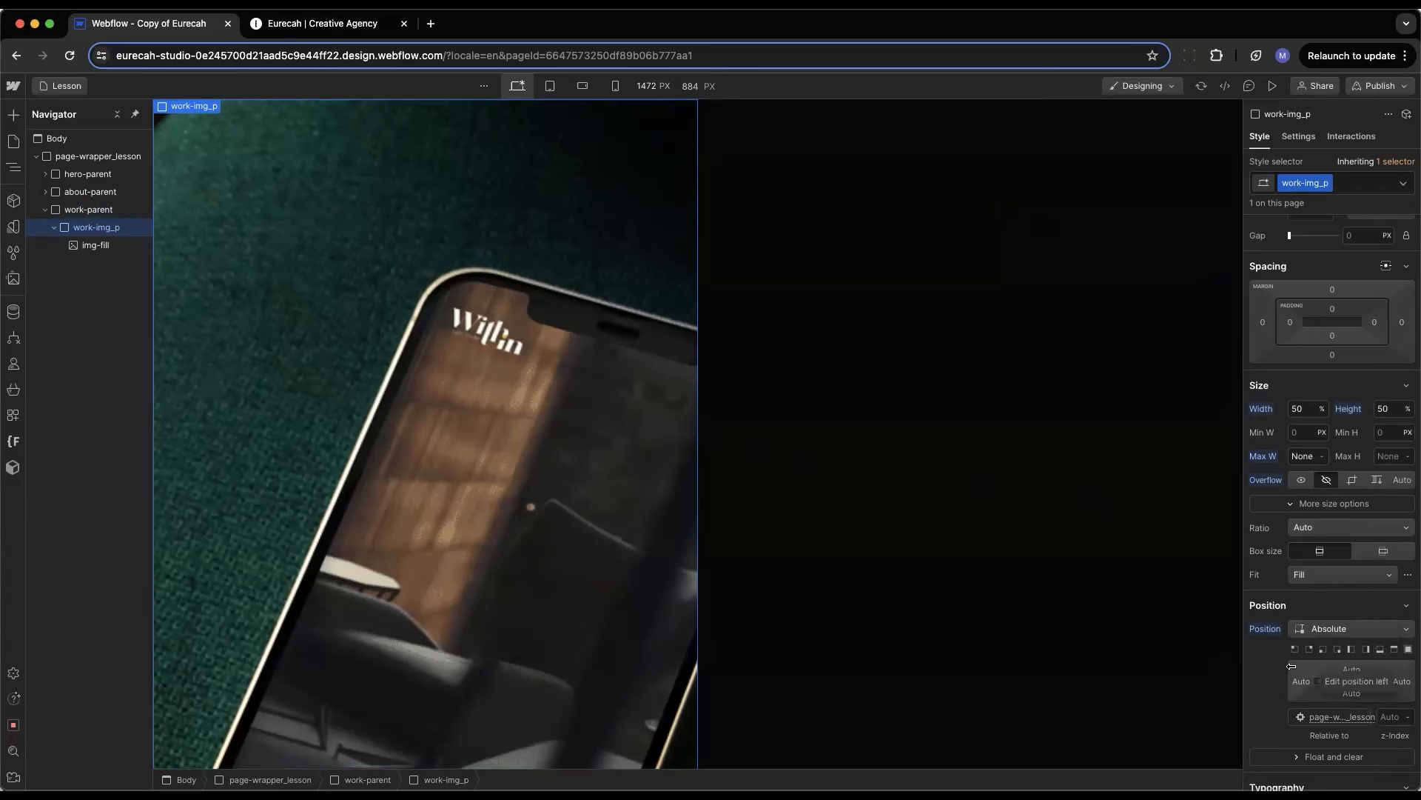
Set work-parent's position to Relative
{"action": "left_click", "coordinate": [77, 212]}
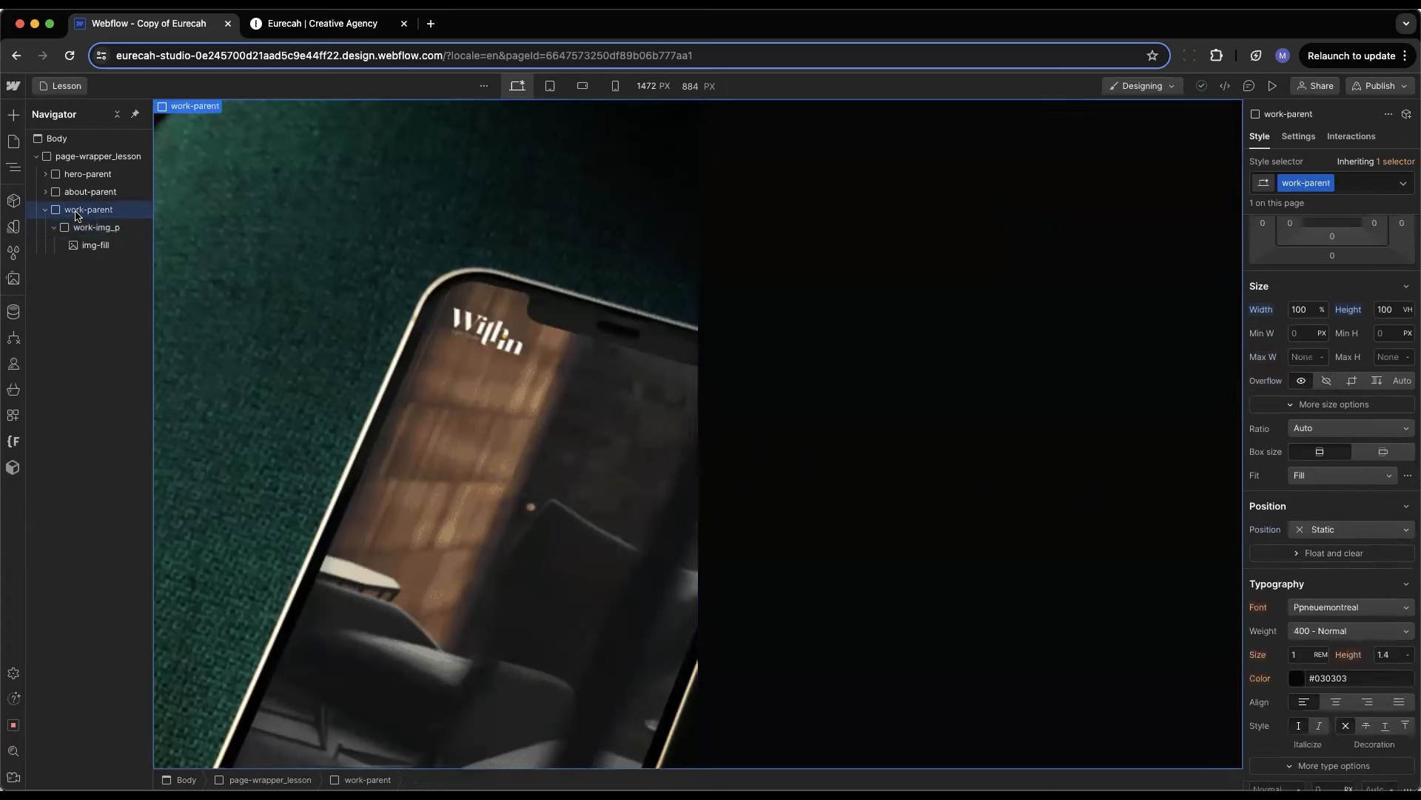
{"action": "left_click", "coordinate": [1336, 529]}
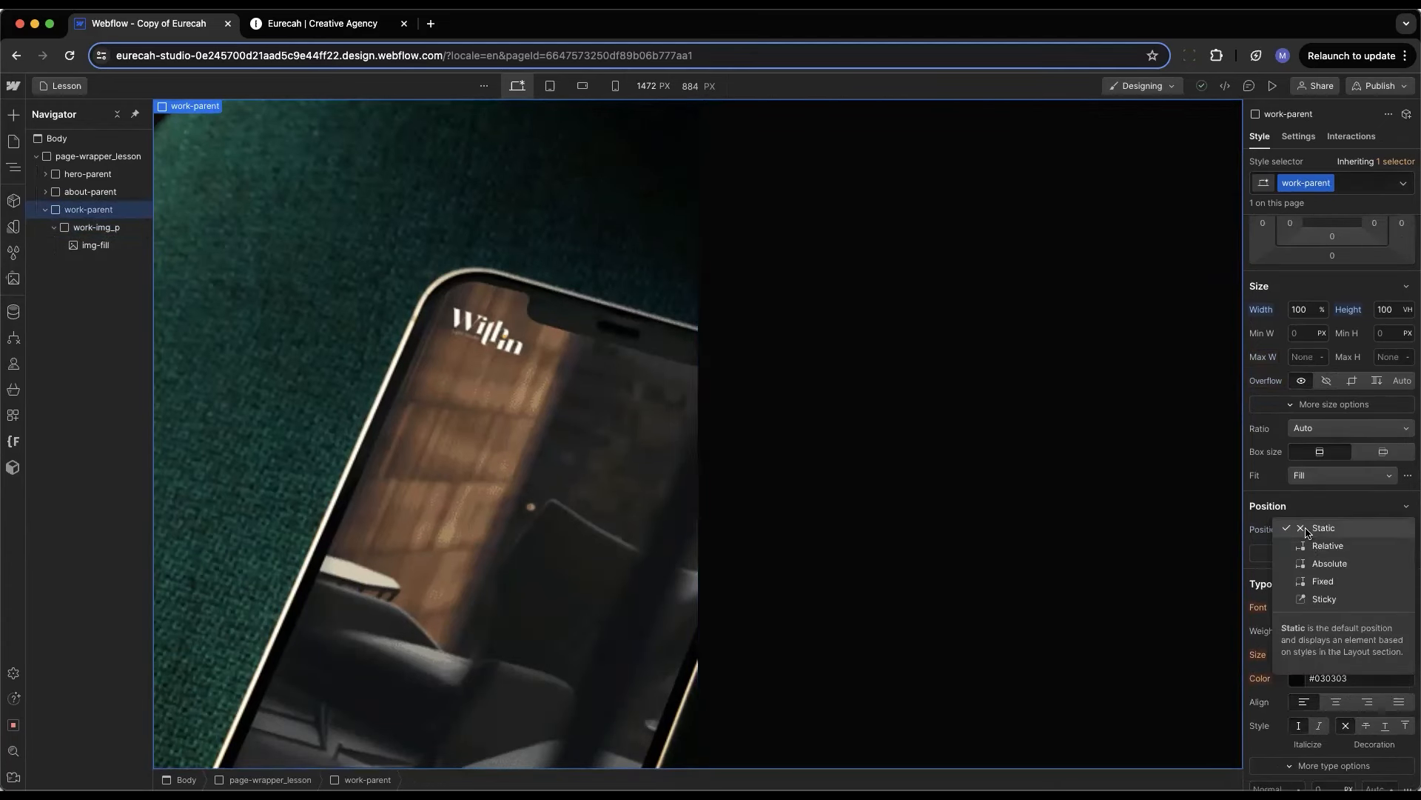
{"action": "left_click", "coordinate": [1314, 546]}
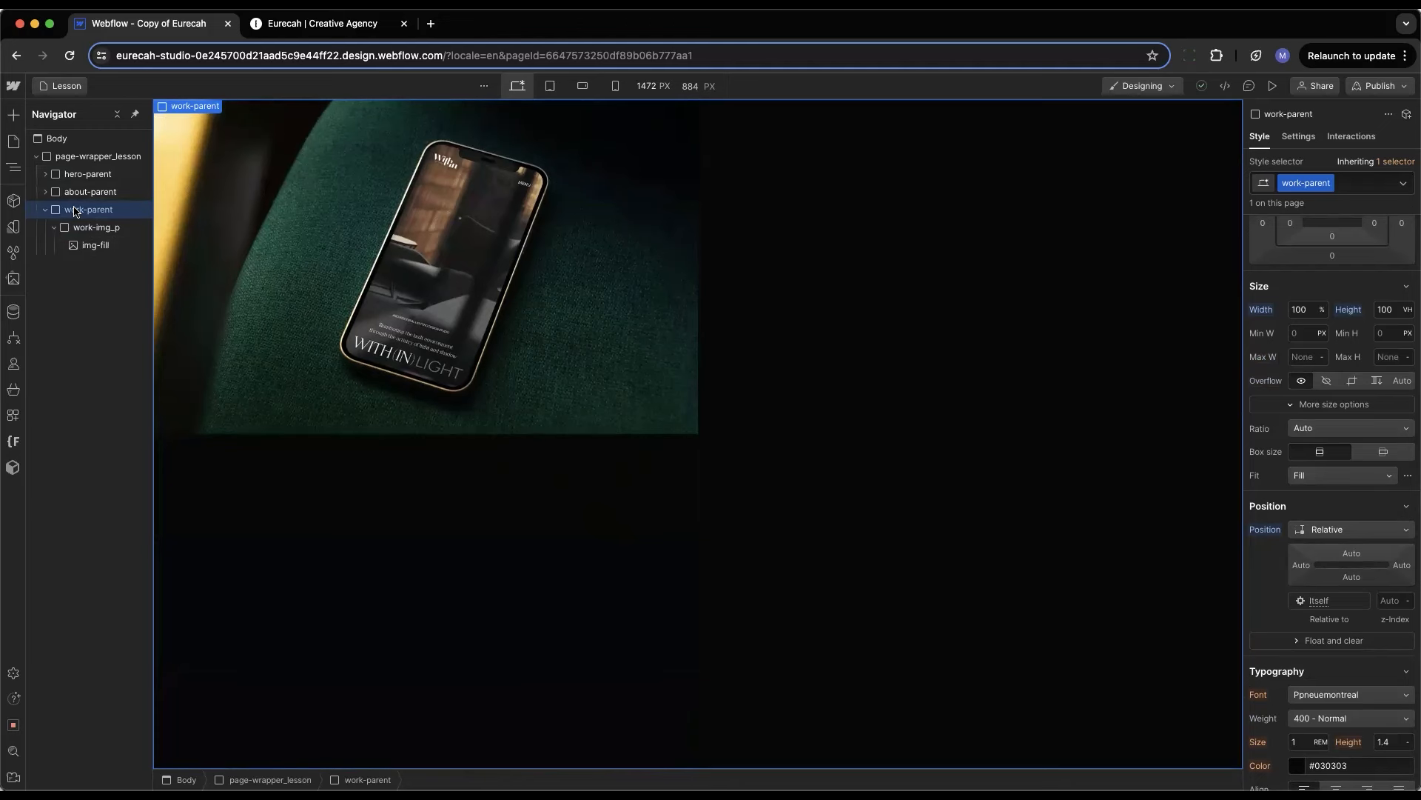
Try work-img_p's absolute position presets inside work-parent, first the top-right corner and then Full
{"action": "left_click", "coordinate": [92, 227]}
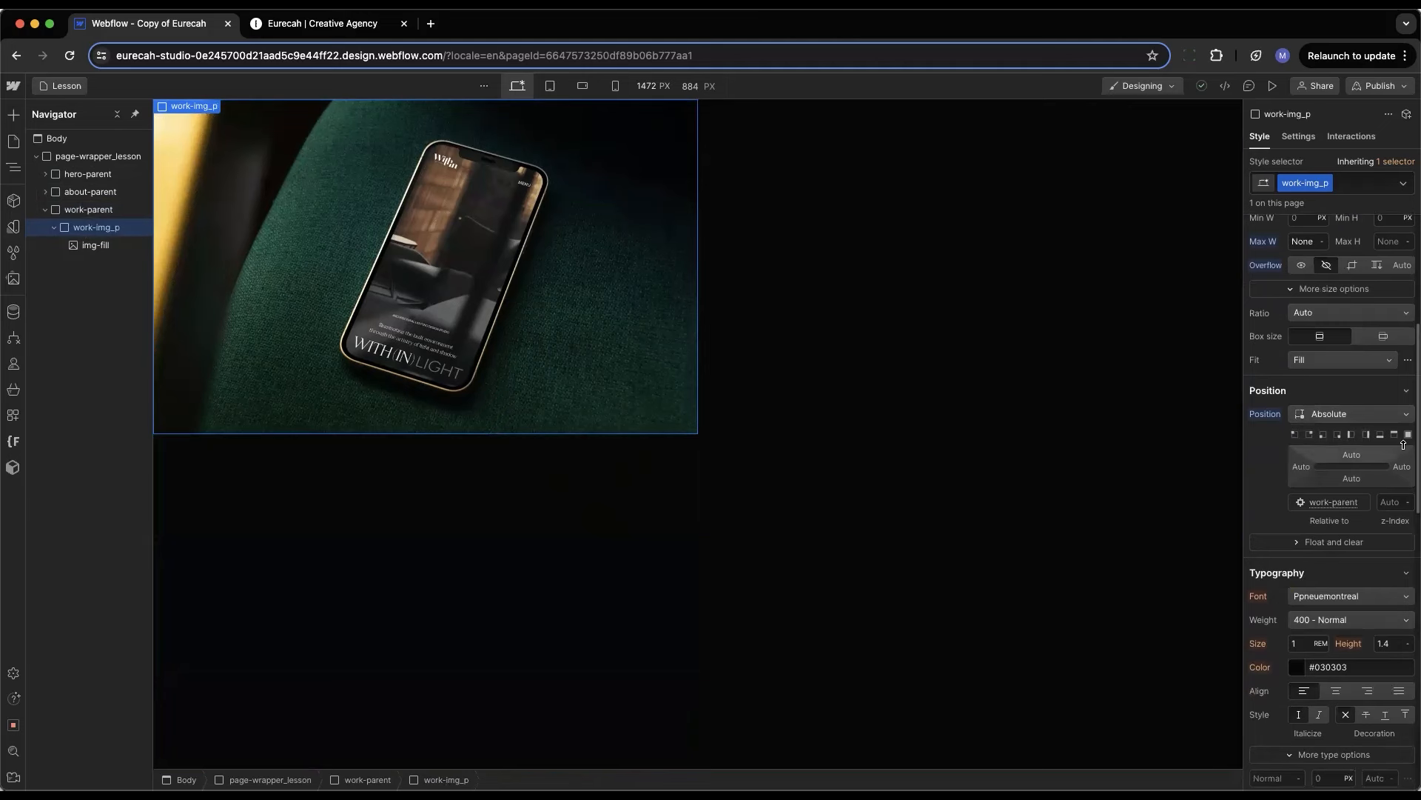
{"action": "left_click", "coordinate": [1309, 436]}
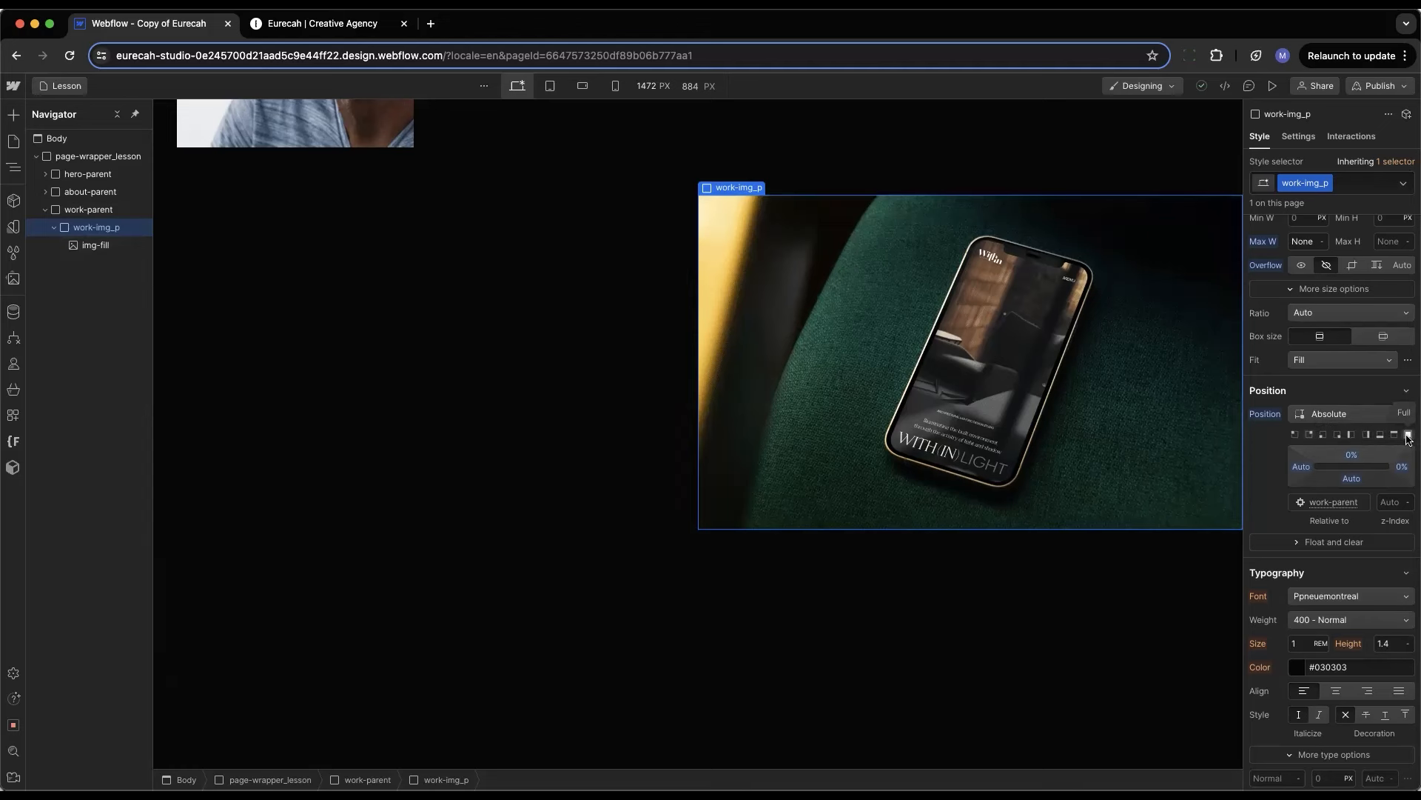
{"action": "left_click", "coordinate": [1408, 435]}
{"action": "scroll", "coordinate": [1408, 439], "scroll_direction": "up", "scroll_amount": 3}
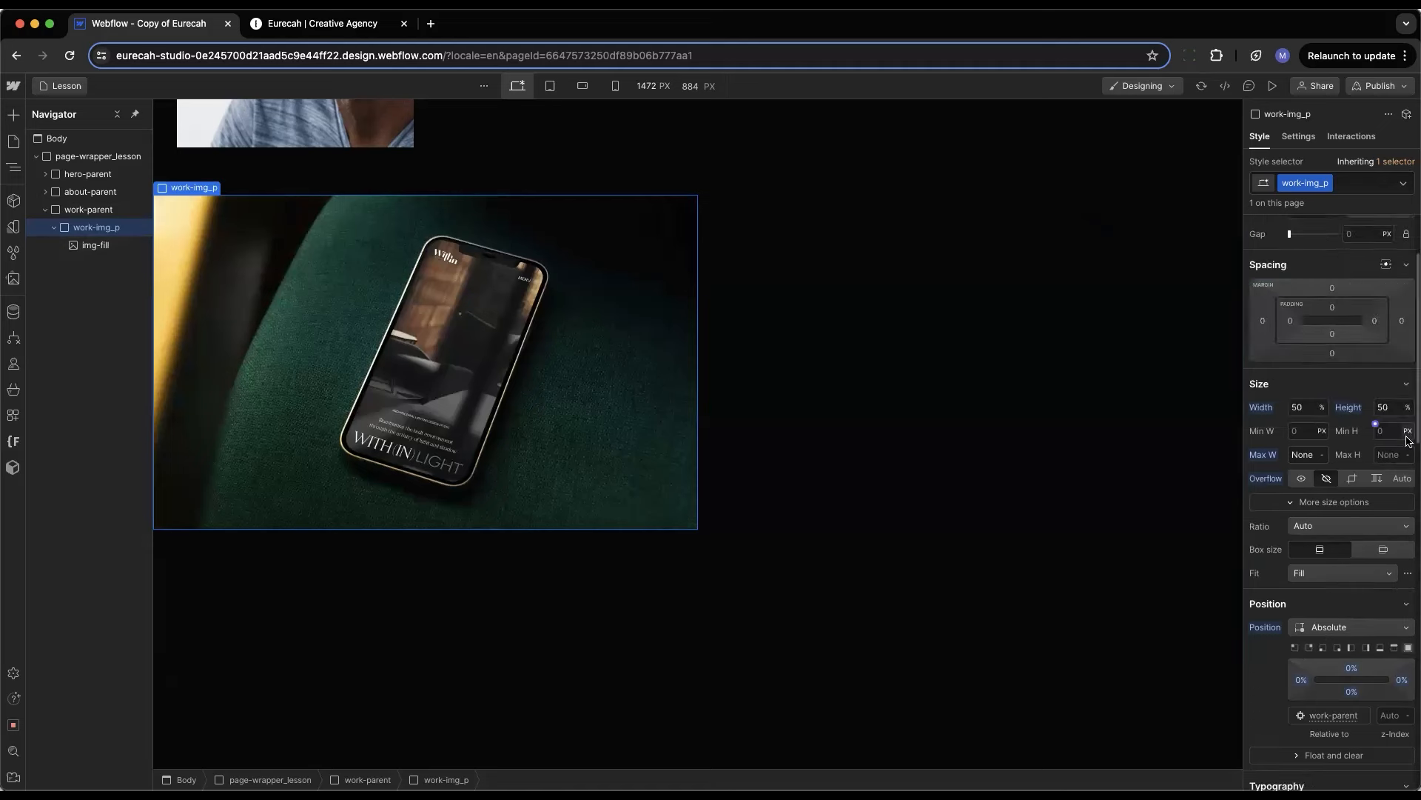
Set work-img_p's width and height to 100% and reset its position to Static
{"action": "left_click", "coordinate": [1303, 406]}
{"action": "type", "text": "100"}
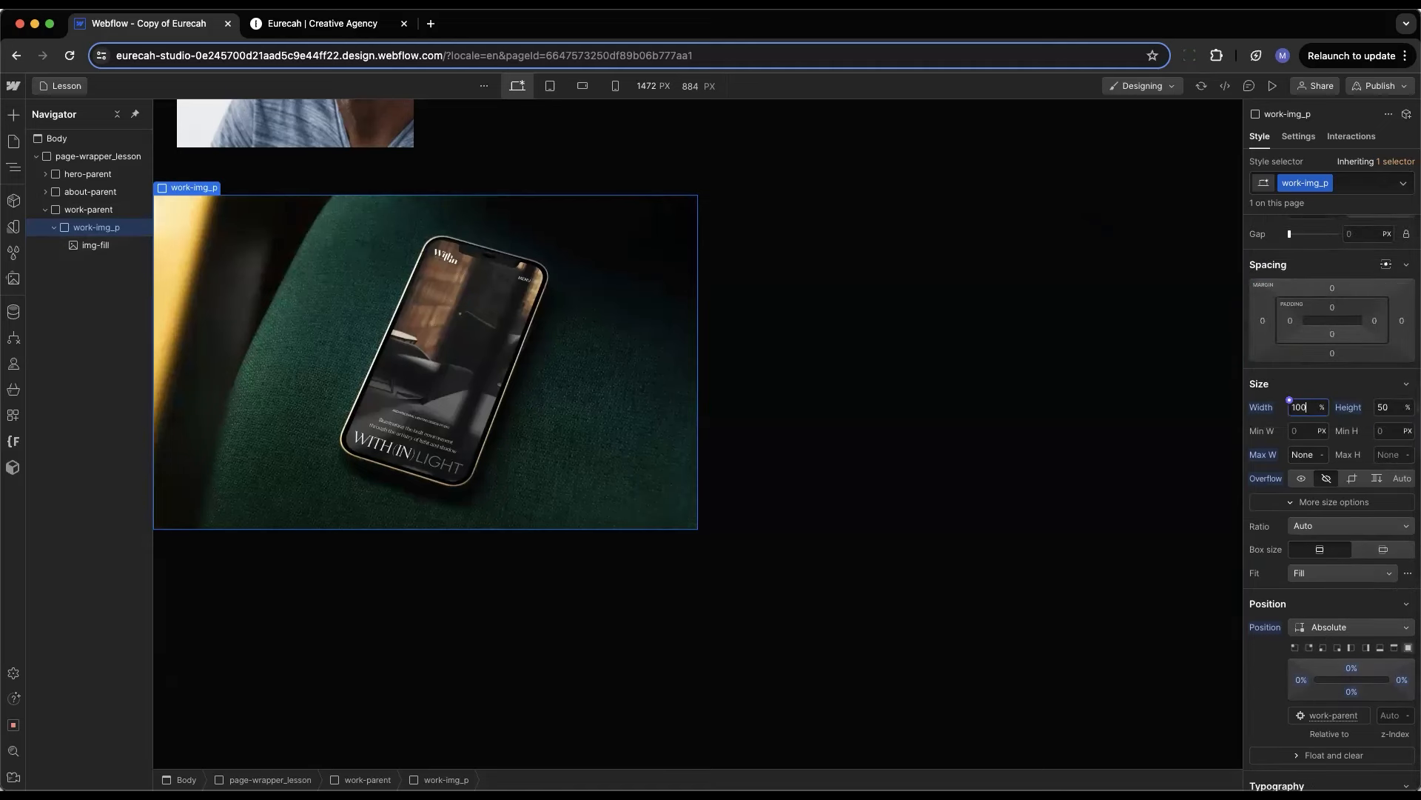
{"action": "key", "text": "Tab"}
{"action": "type", "text": "10"}
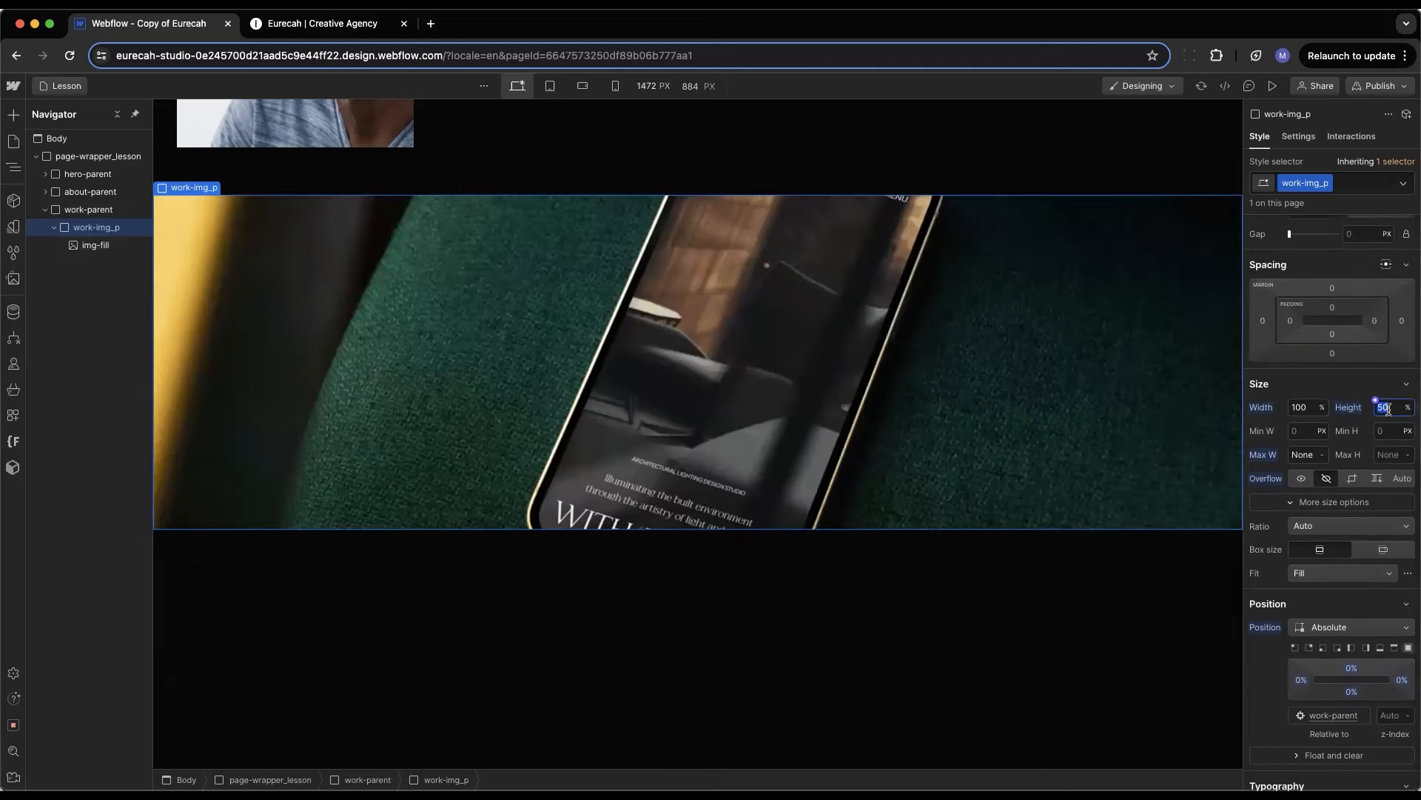
{"action": "type", "text": "0"}
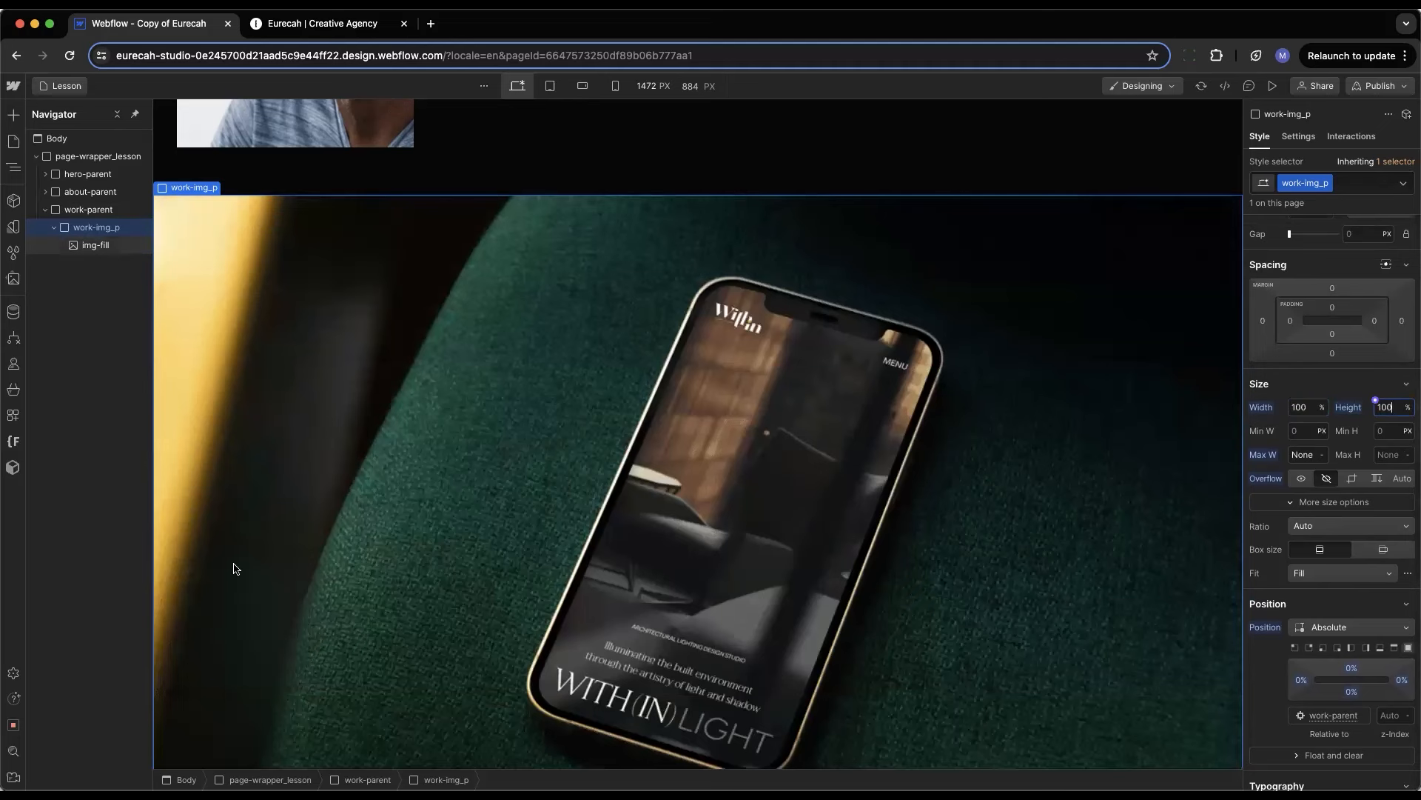
{"action": "scroll", "coordinate": [233, 568], "scroll_direction": "down", "scroll_amount": 2}
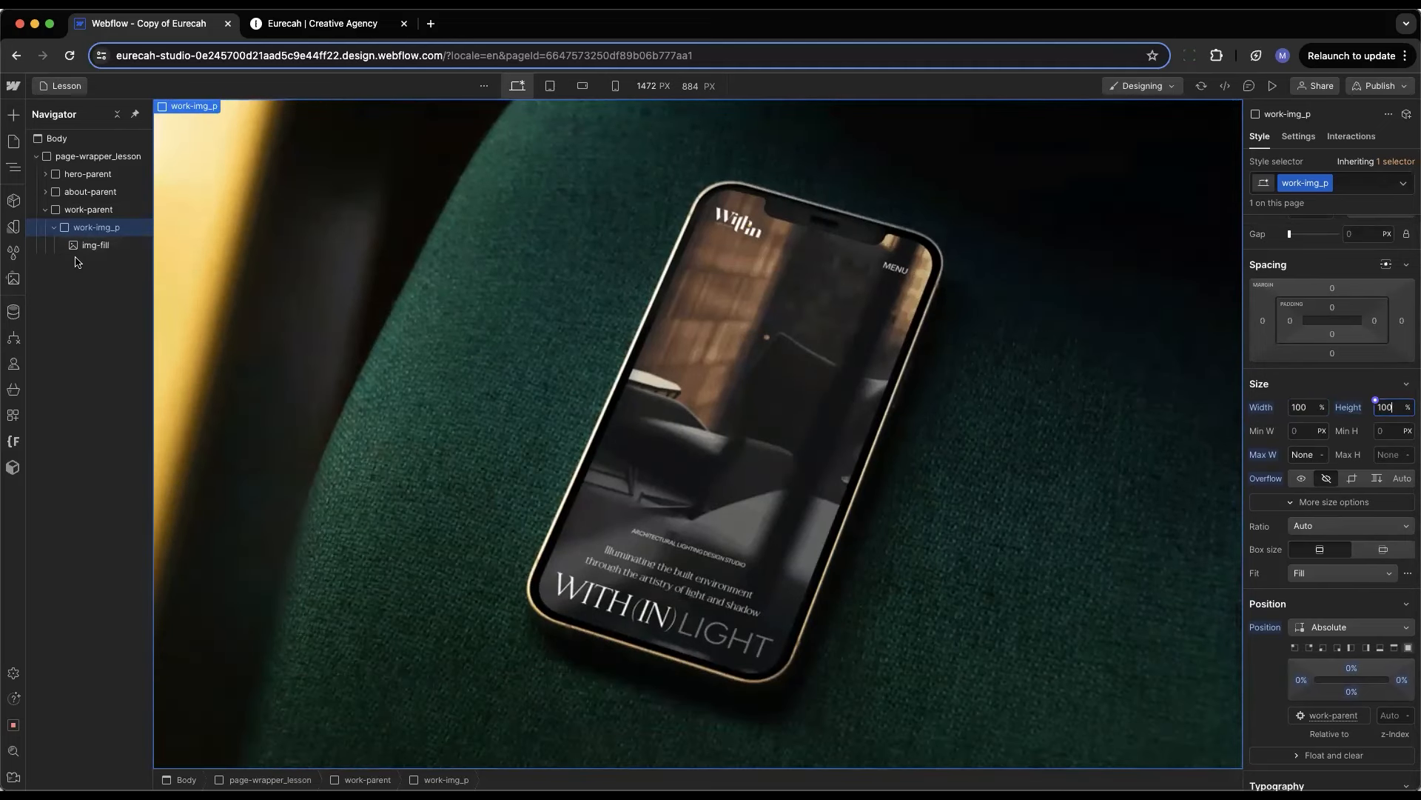
{"action": "left_click", "coordinate": [79, 212]}
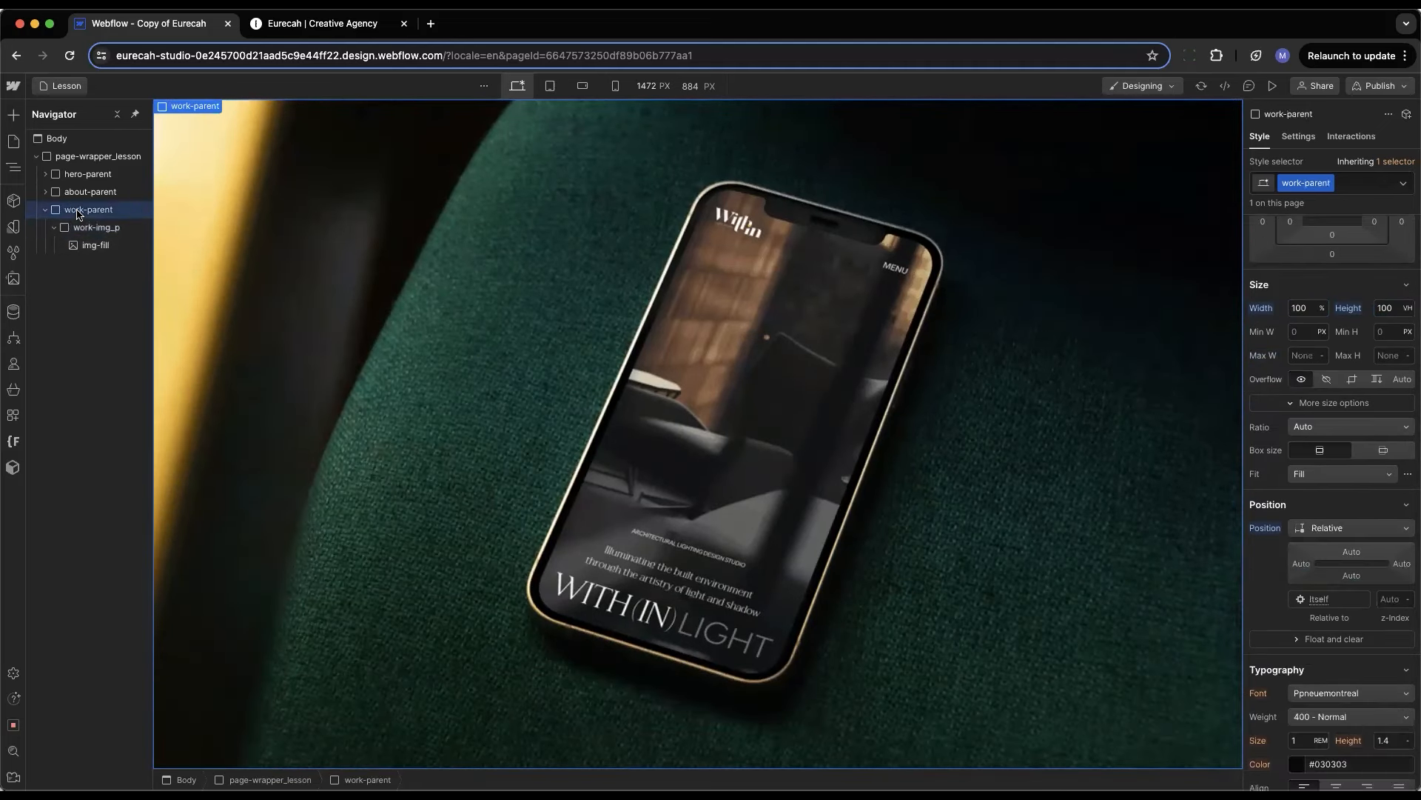
{"action": "left_click", "coordinate": [87, 228]}
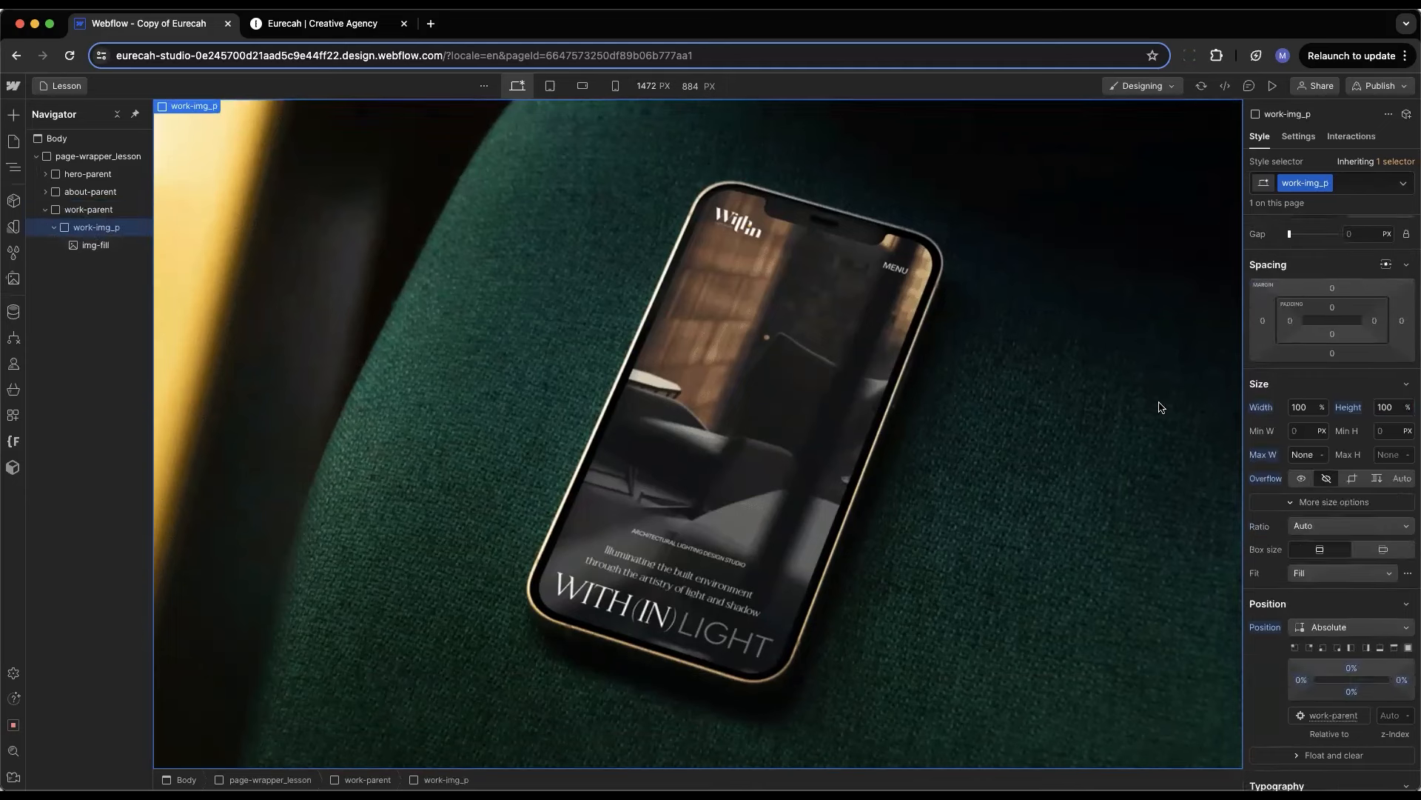
{"action": "left_click", "coordinate": [1267, 627], "text": "alt"}
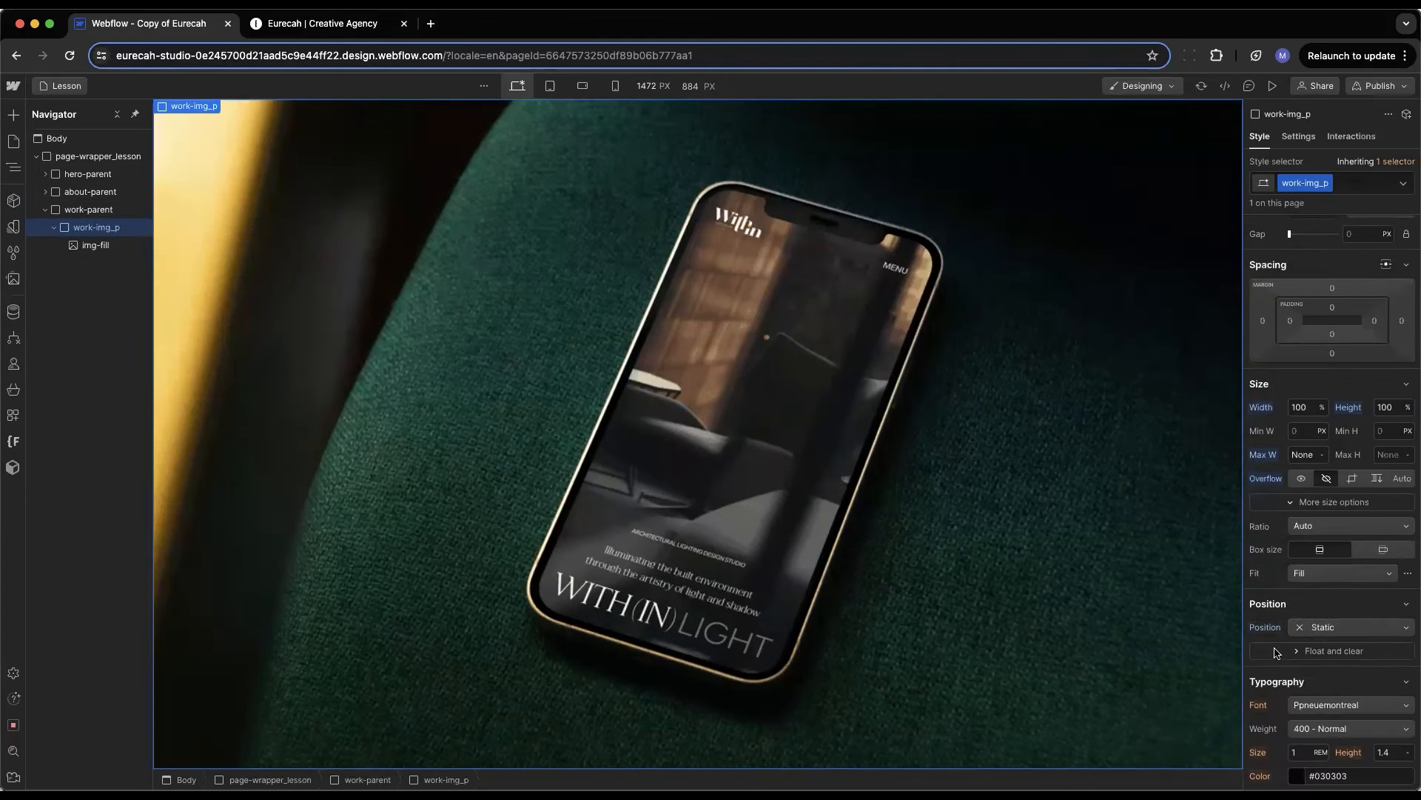
Add a div block inside work-parent, below work-img_p
{"action": "left_click", "coordinate": [85, 213]}
{"action": "key", "text": "super+e"}
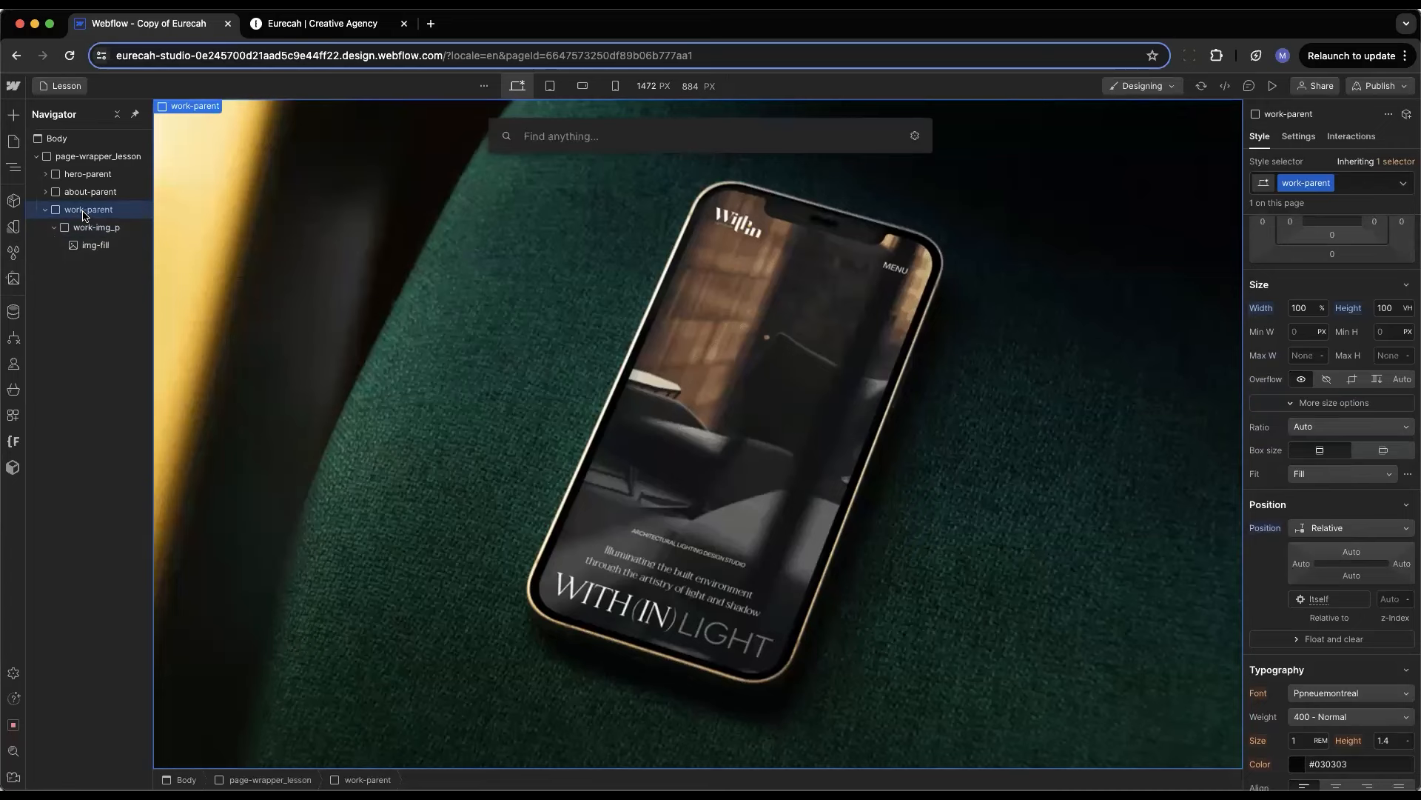
{"action": "type", "text": "div"}
{"action": "key", "text": "Return"}
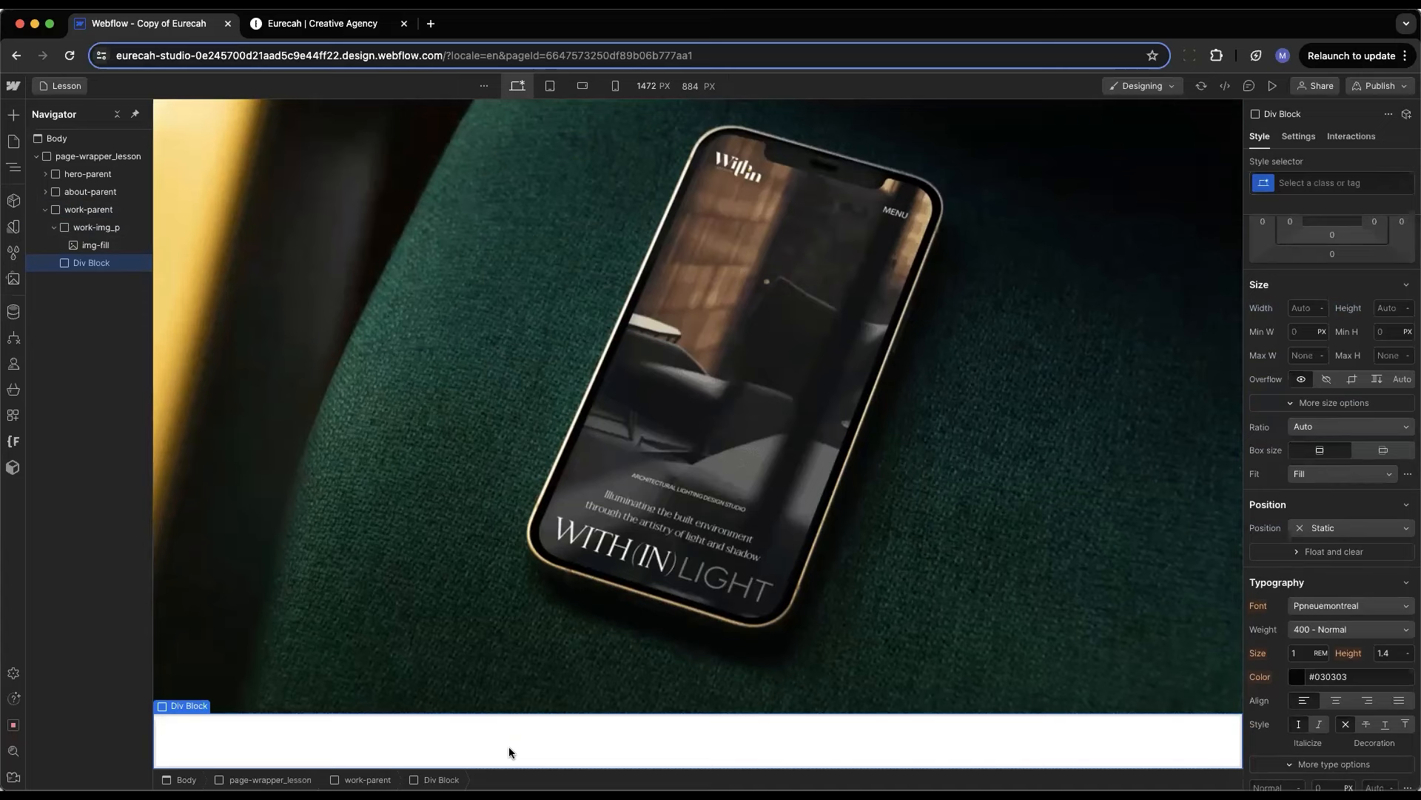
Check work-parent's layout and position settings, and set work-img_p's position to Absolute
{"action": "left_click", "coordinate": [85, 210]}
{"action": "scroll", "coordinate": [1301, 281], "scroll_direction": "up", "scroll_amount": 3}
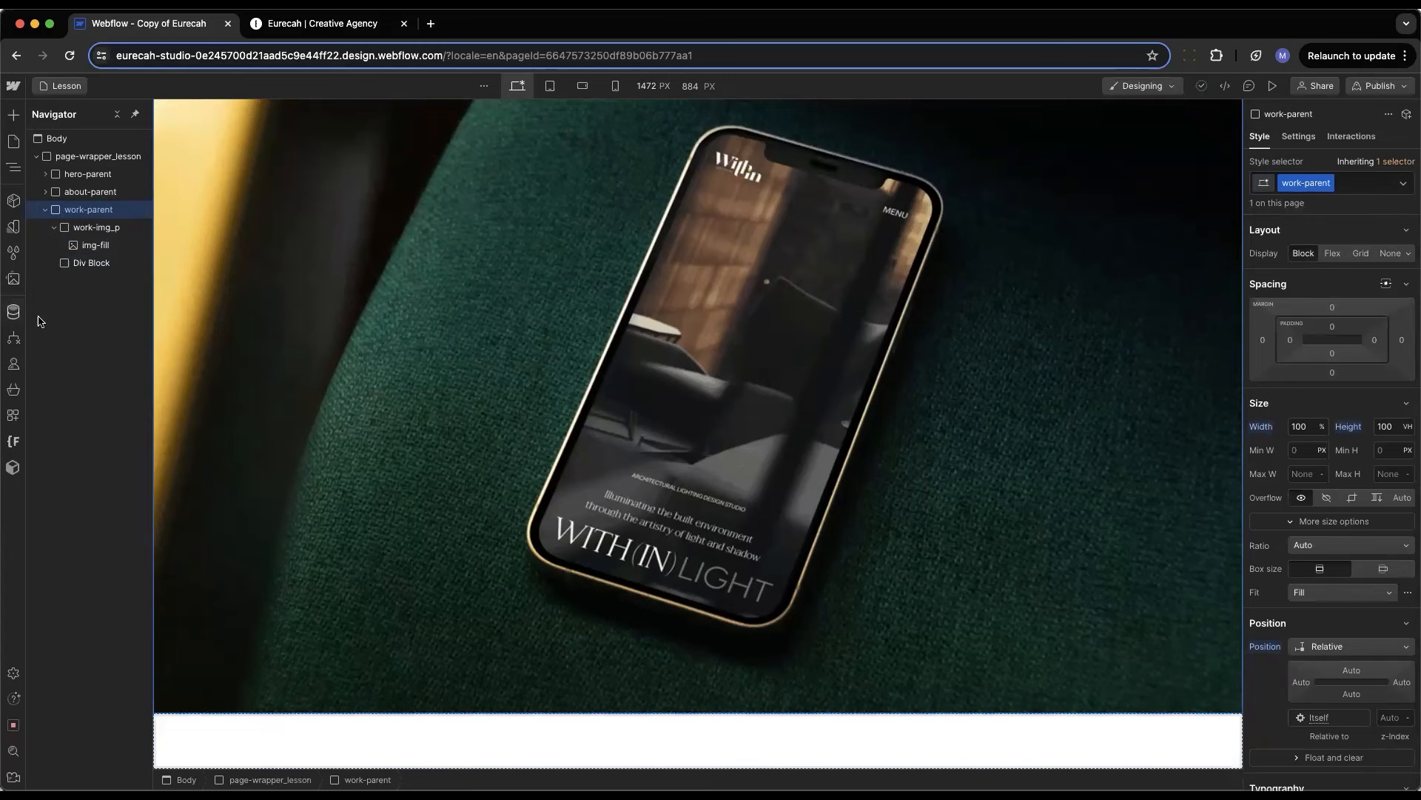
{"action": "left_click", "coordinate": [95, 228]}
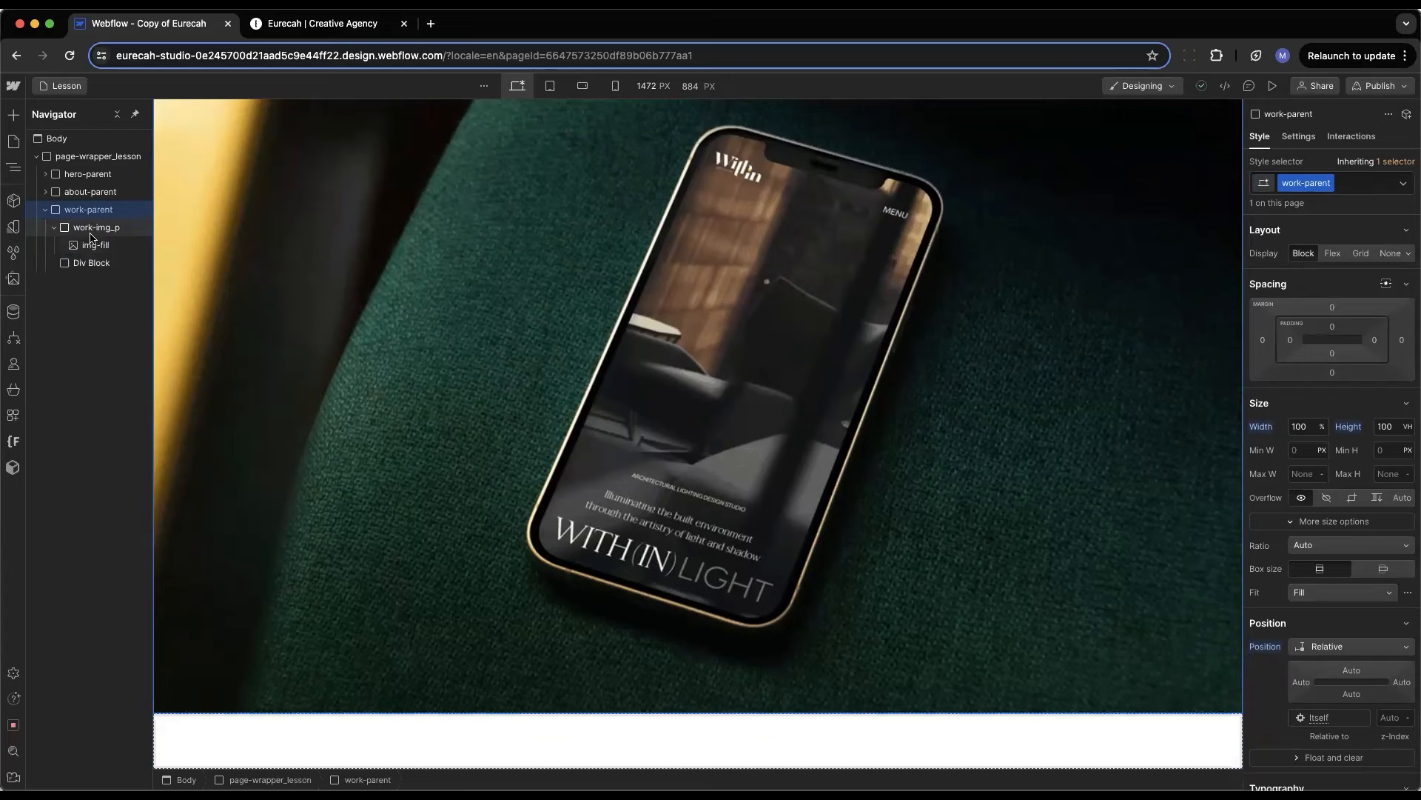
{"action": "scroll", "coordinate": [1284, 641], "scroll_direction": "down", "scroll_amount": 5}
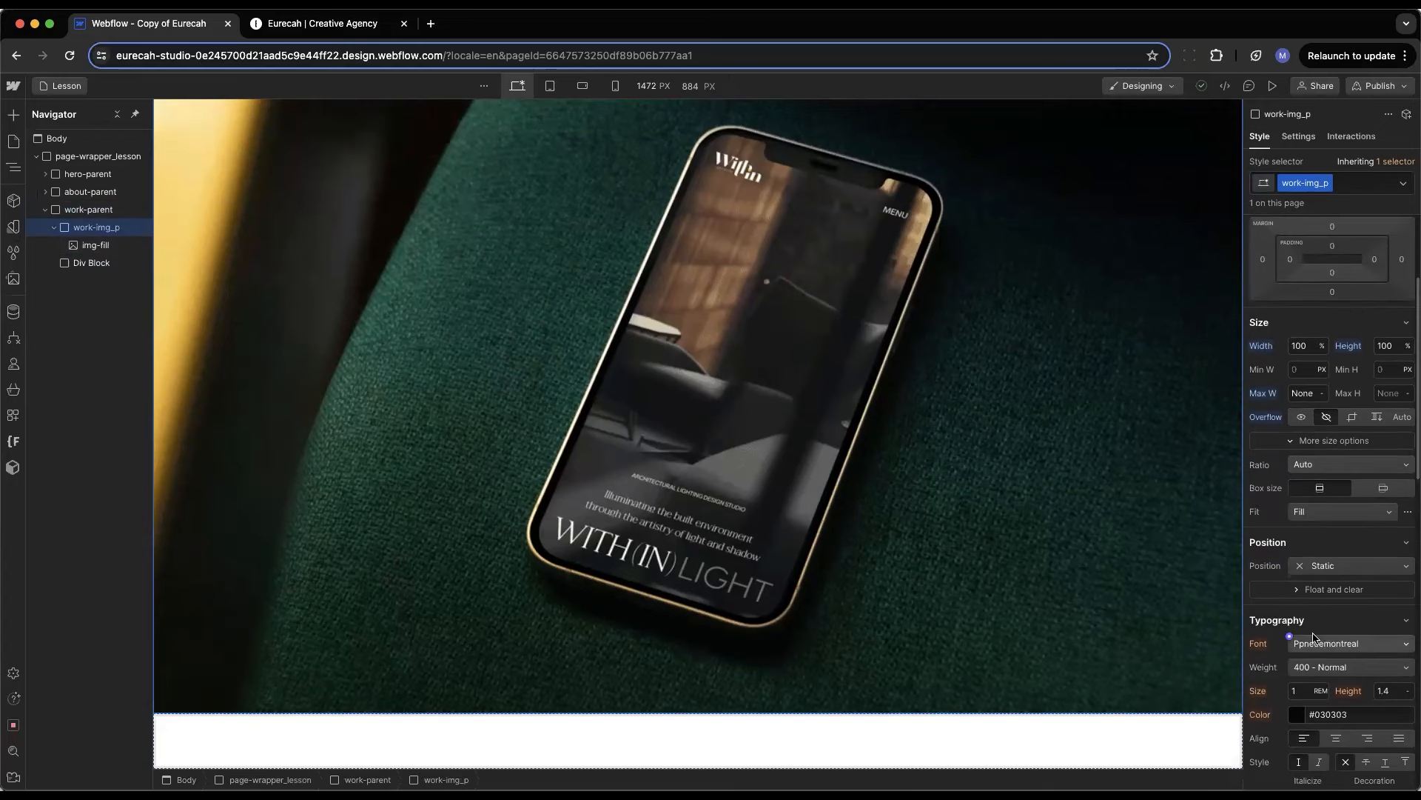
{"action": "left_click", "coordinate": [1322, 566]}
{"action": "left_click", "coordinate": [1333, 599]}
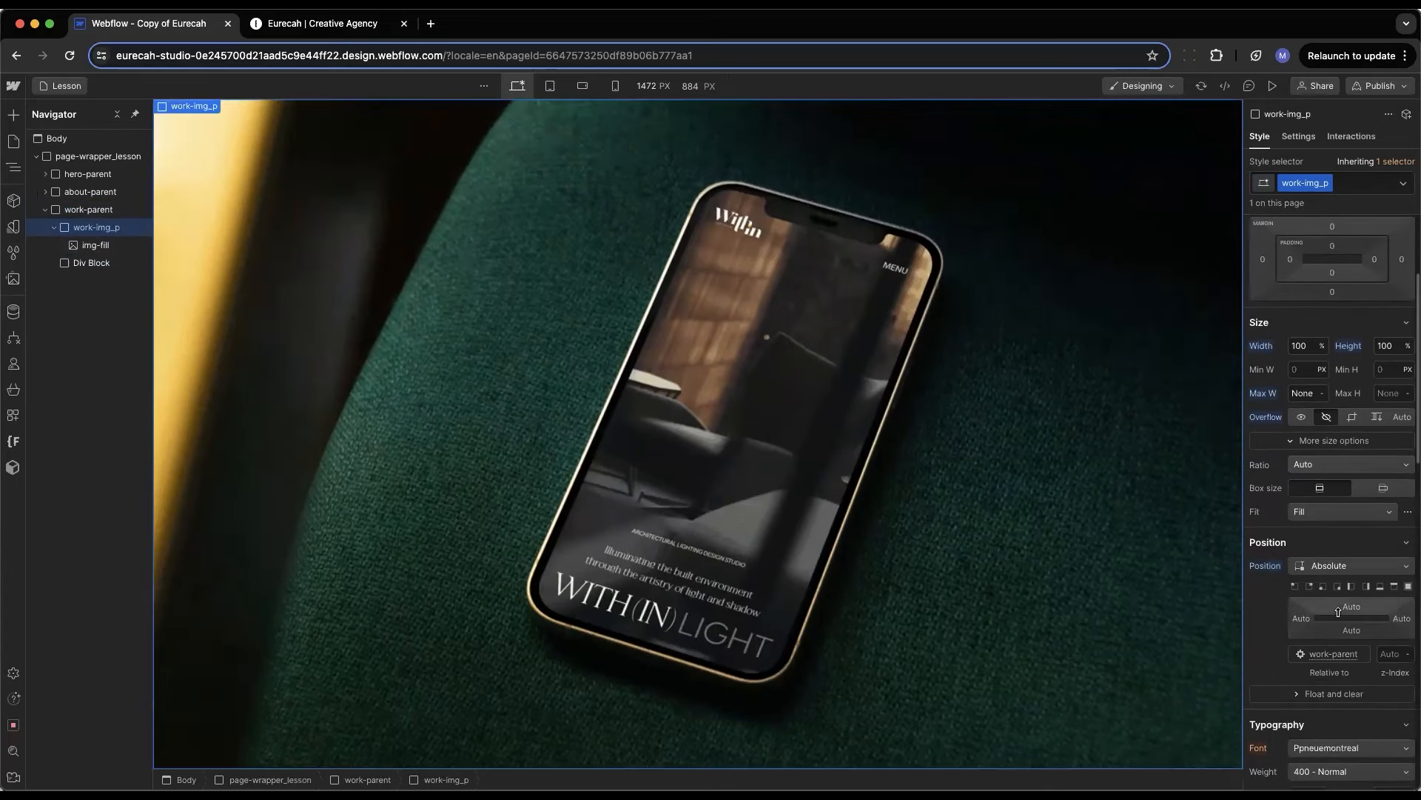
Apply the Full position preset to work-img_p and give the div block below it the class proj-h
{"action": "left_click", "coordinate": [1408, 586]}
{"action": "left_click", "coordinate": [90, 264]}
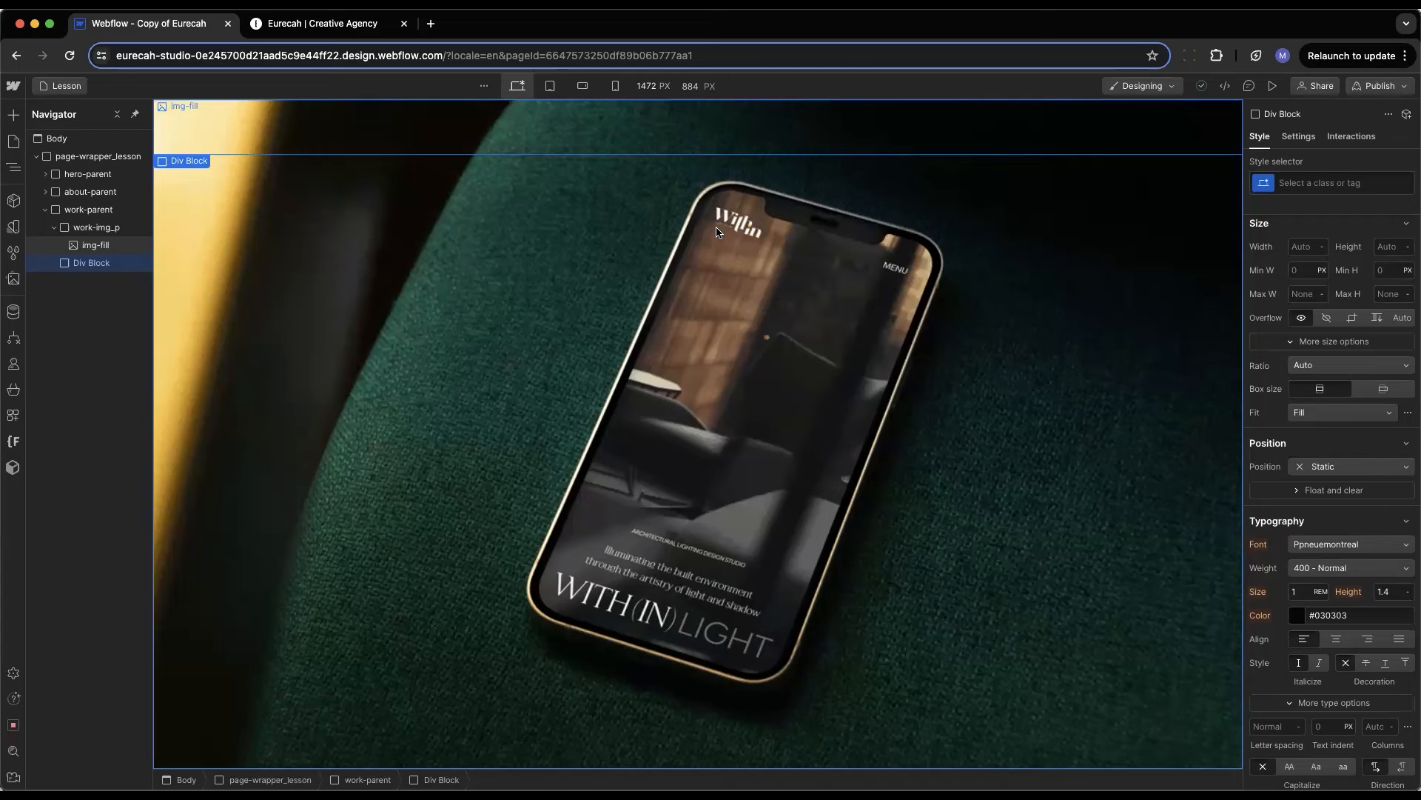
{"action": "left_click", "coordinate": [1311, 185]}
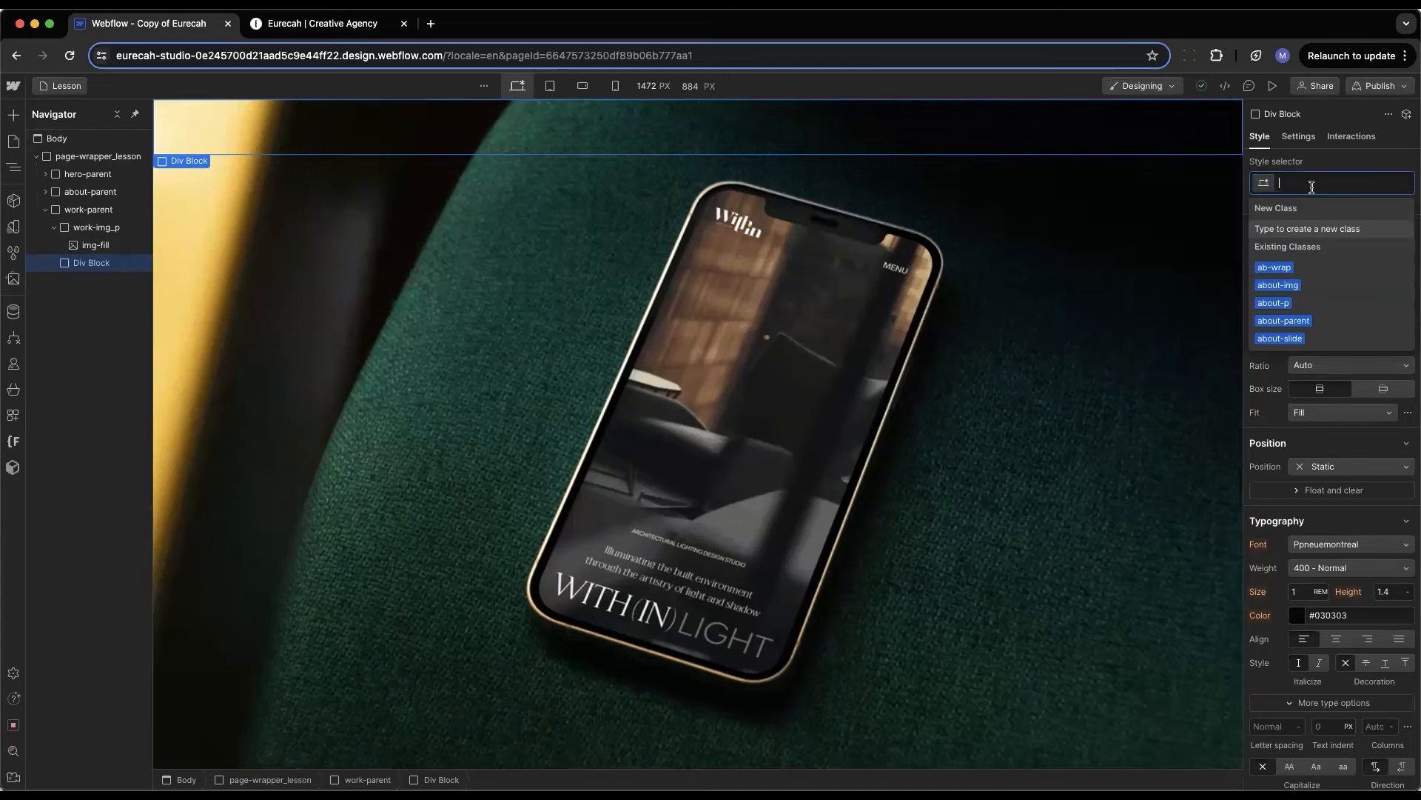
{"action": "type", "text": "proj-"}
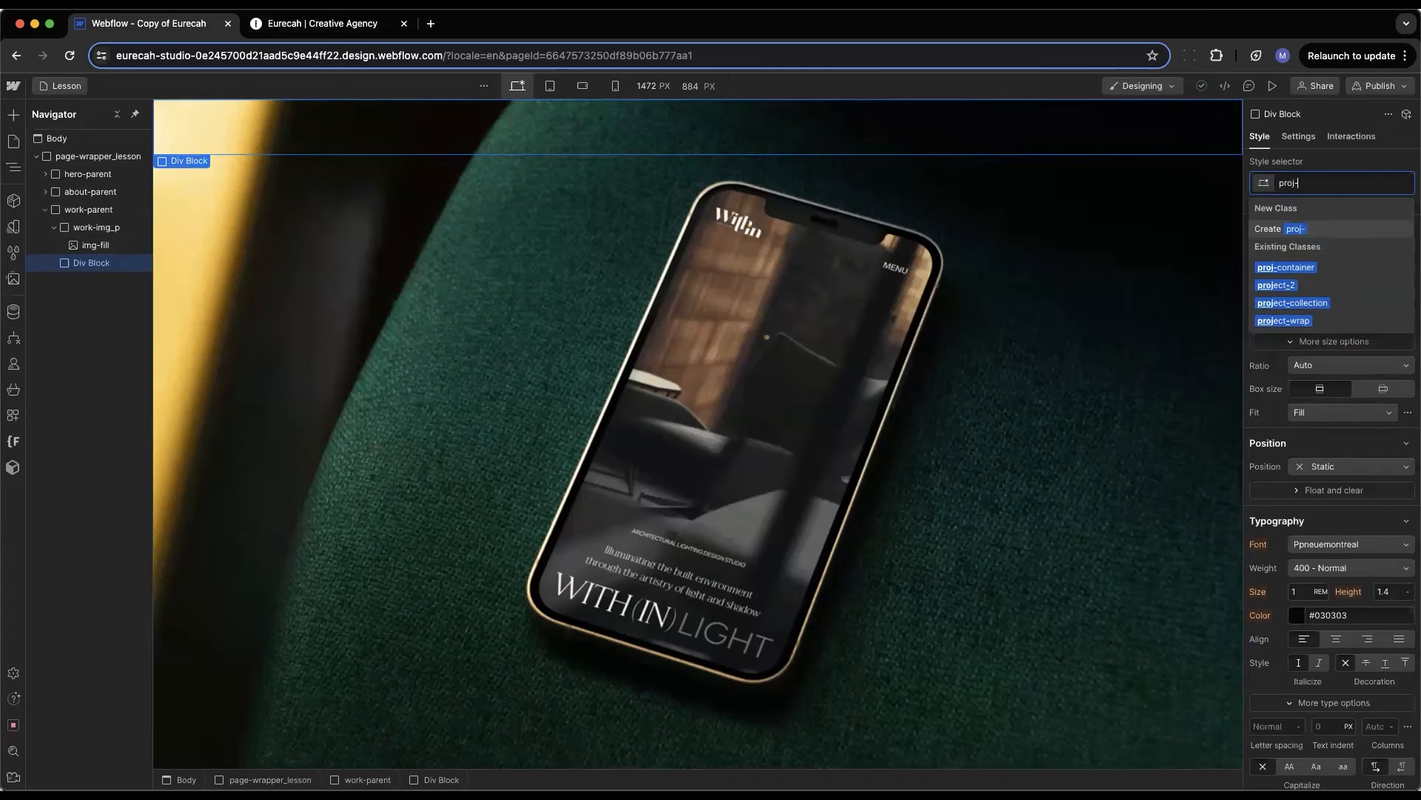
{"action": "type", "text": "h"}
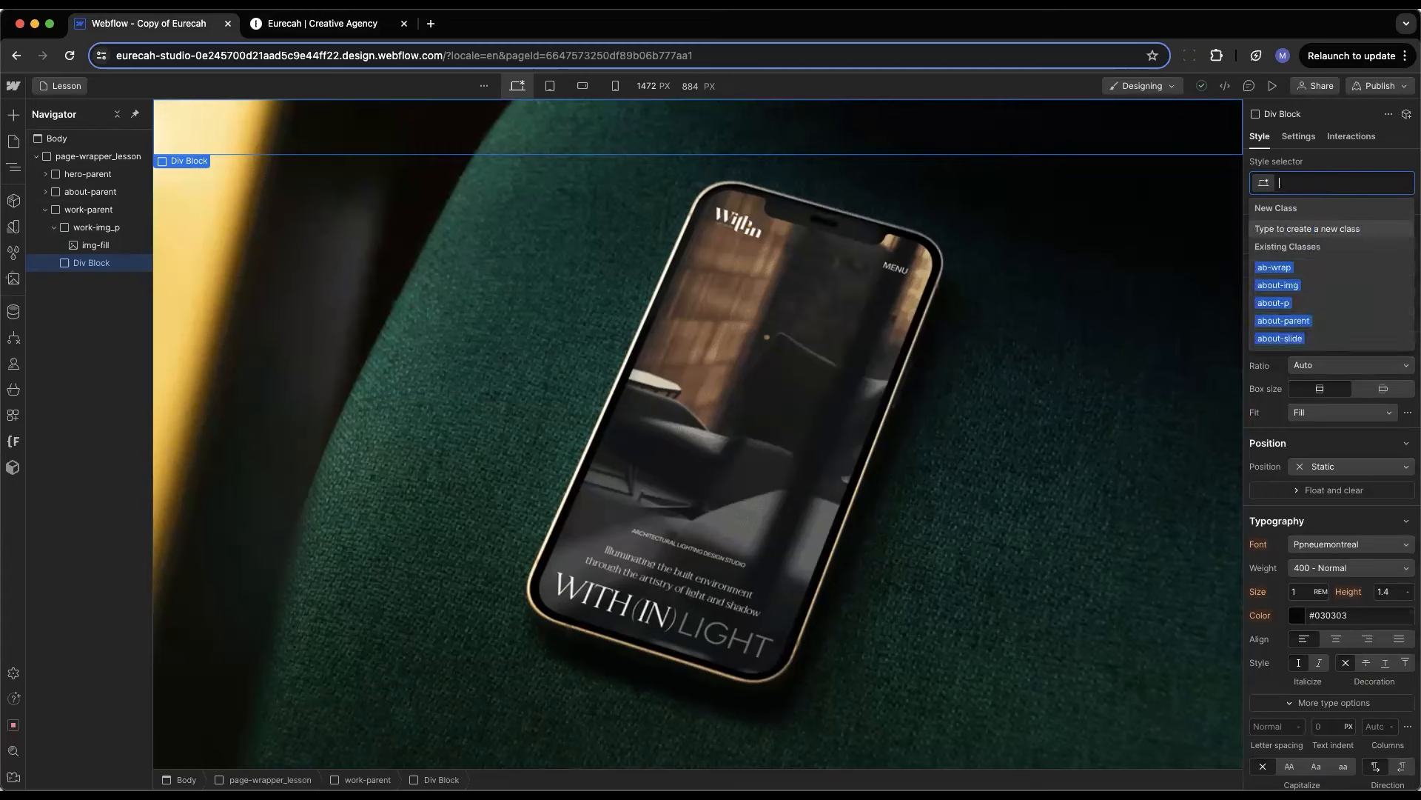
{"action": "key", "text": "Return"}
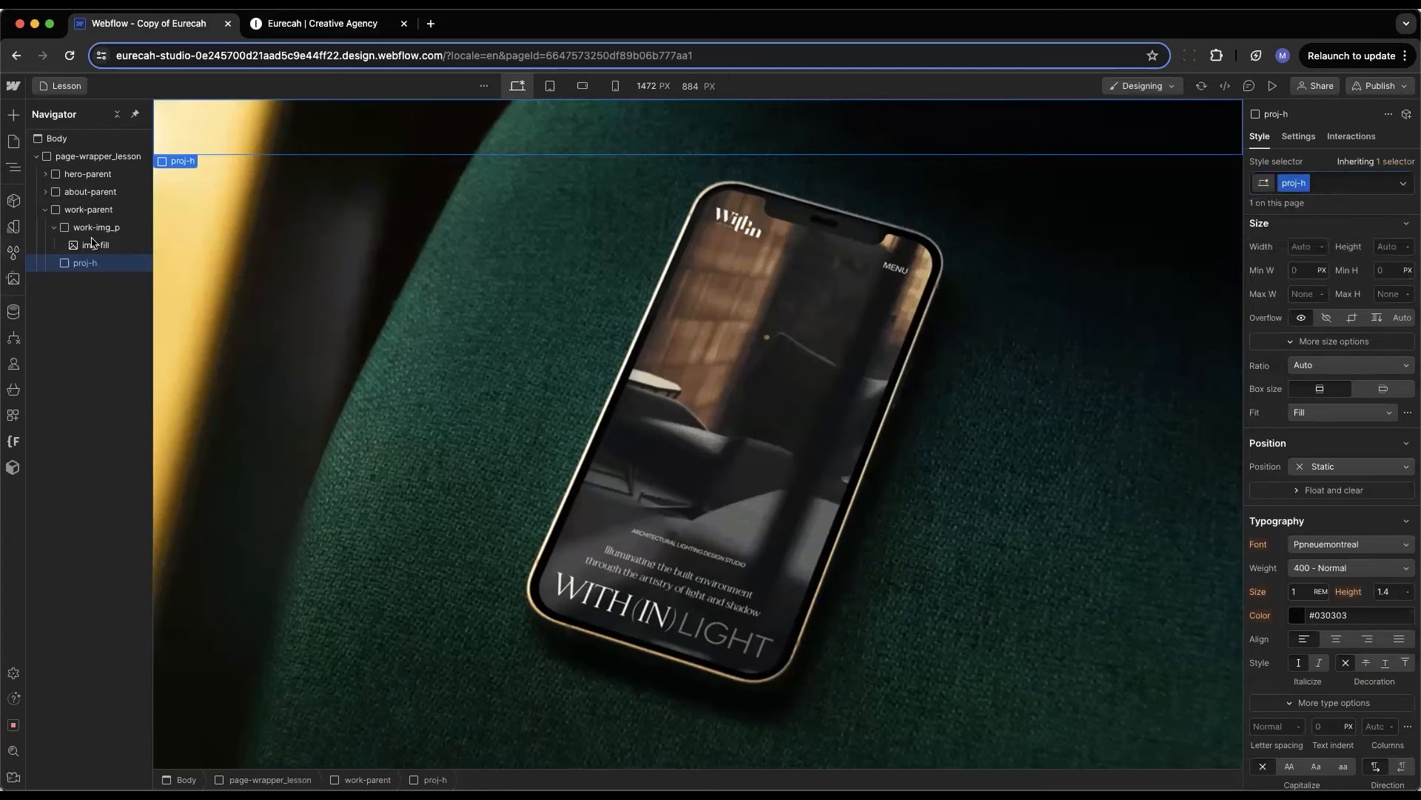
Add a heading inside proj-h and set its level to H2
{"action": "left_click", "coordinate": [87, 212]}
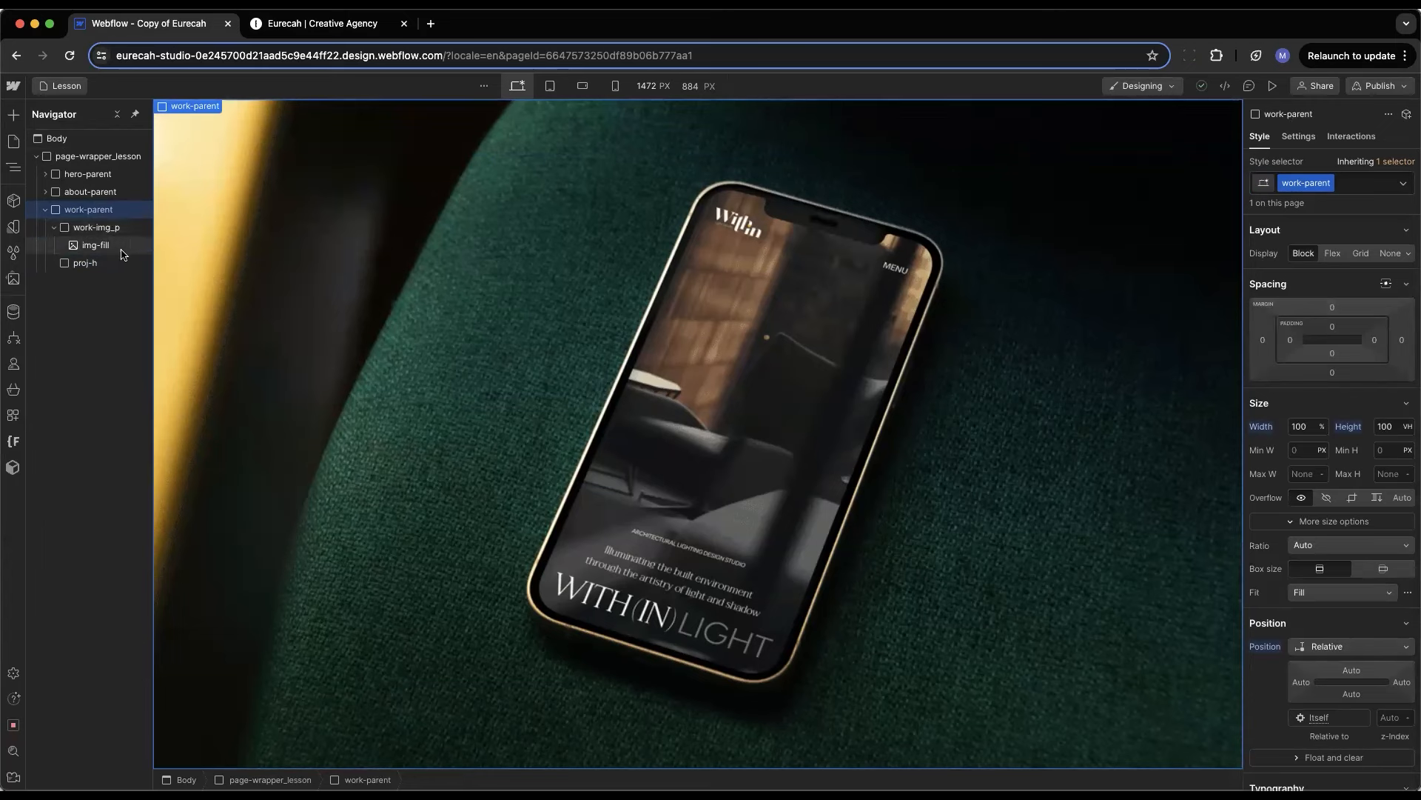
{"action": "left_click", "coordinate": [98, 266]}
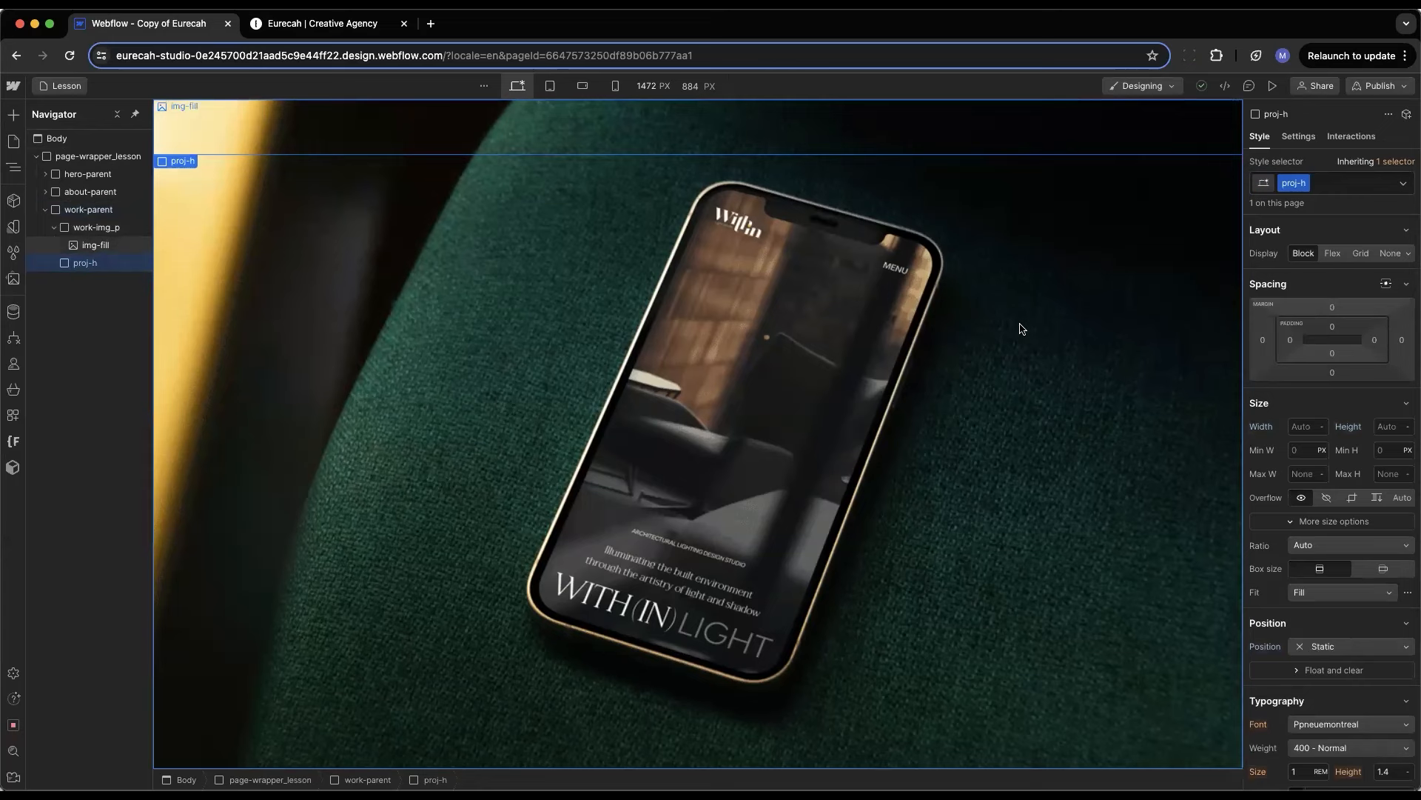
{"action": "key", "text": "super+k"}
{"action": "type", "text": "head"}
{"action": "key", "text": "Return"}
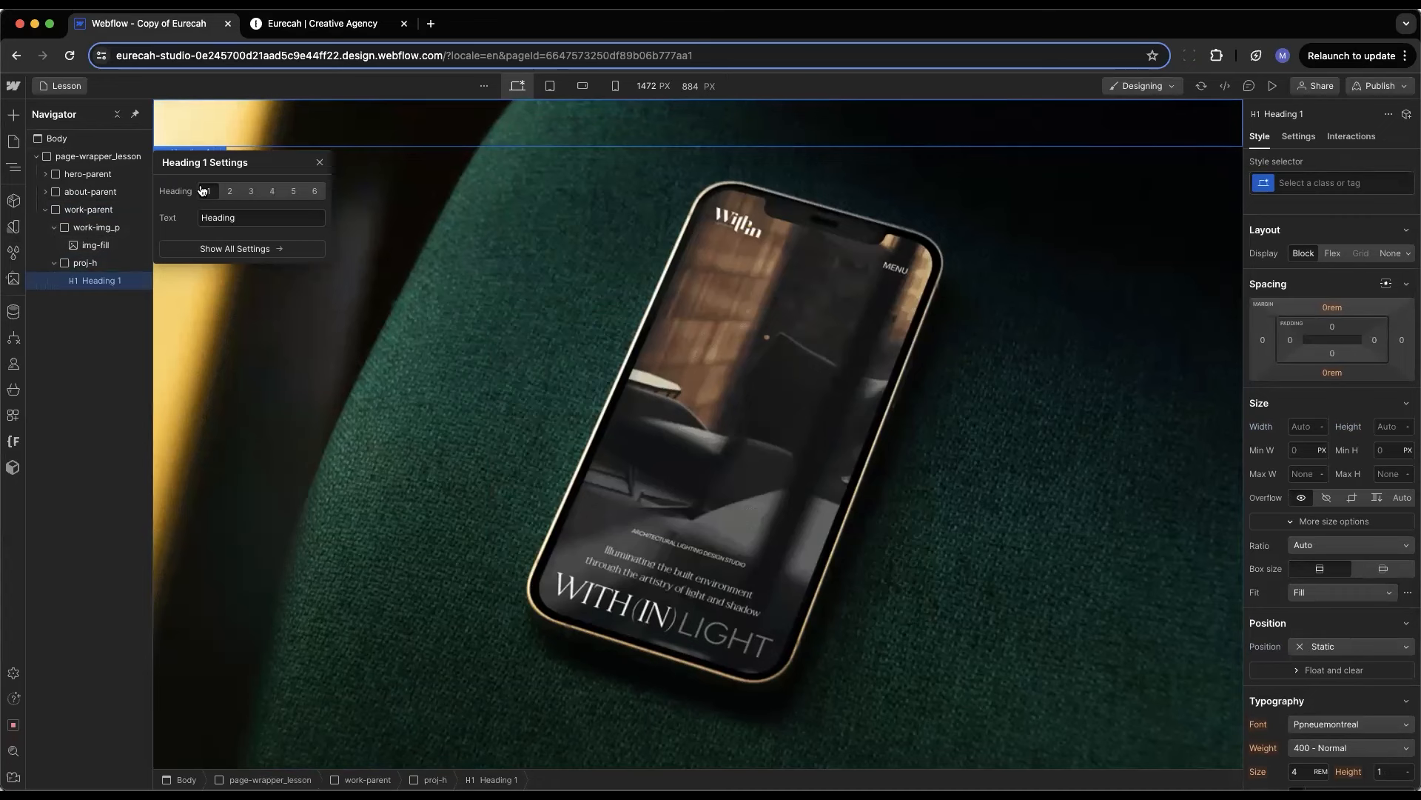
{"action": "left_click", "coordinate": [229, 192]}
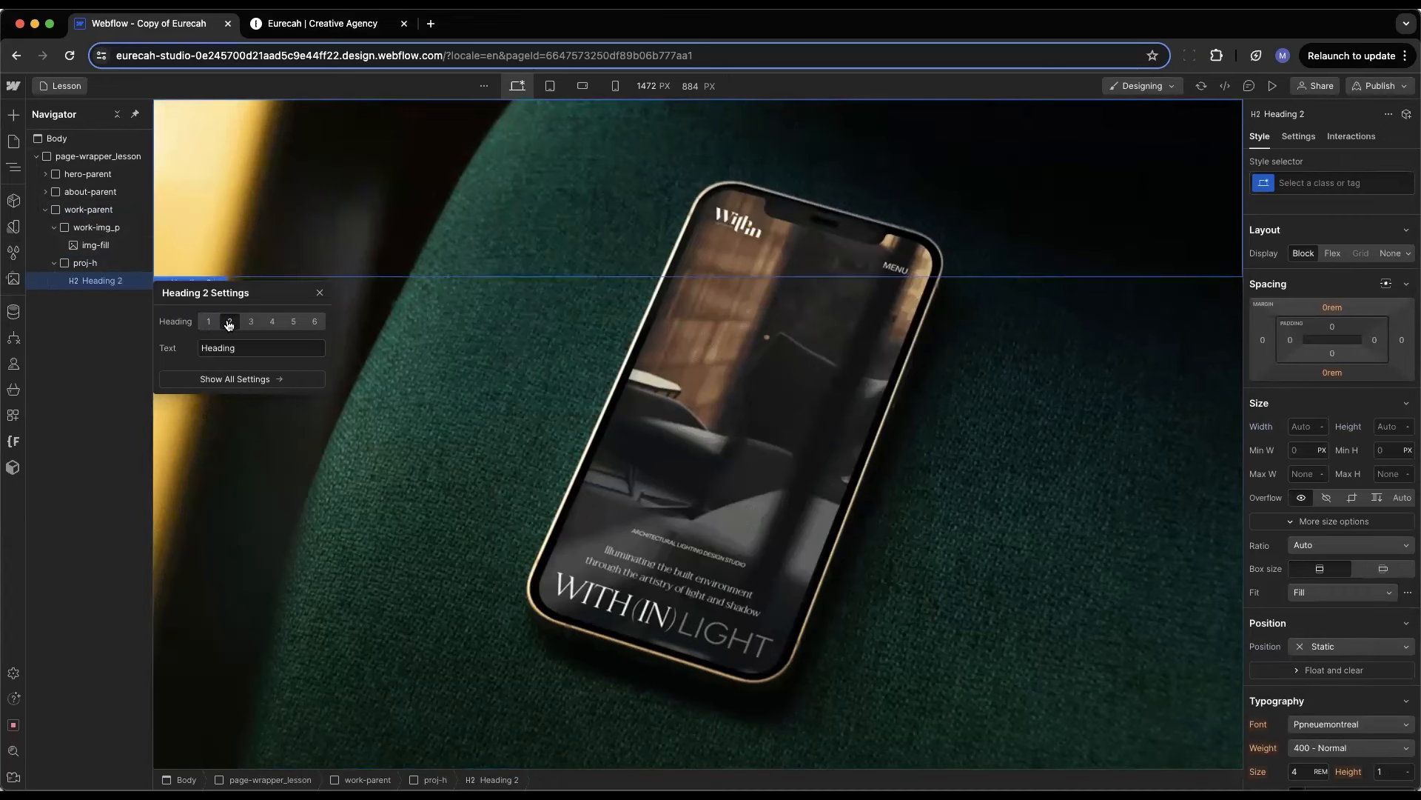
Set proj-h's position to Relative so its heading shows above the project image
{"action": "left_click", "coordinate": [99, 270]}
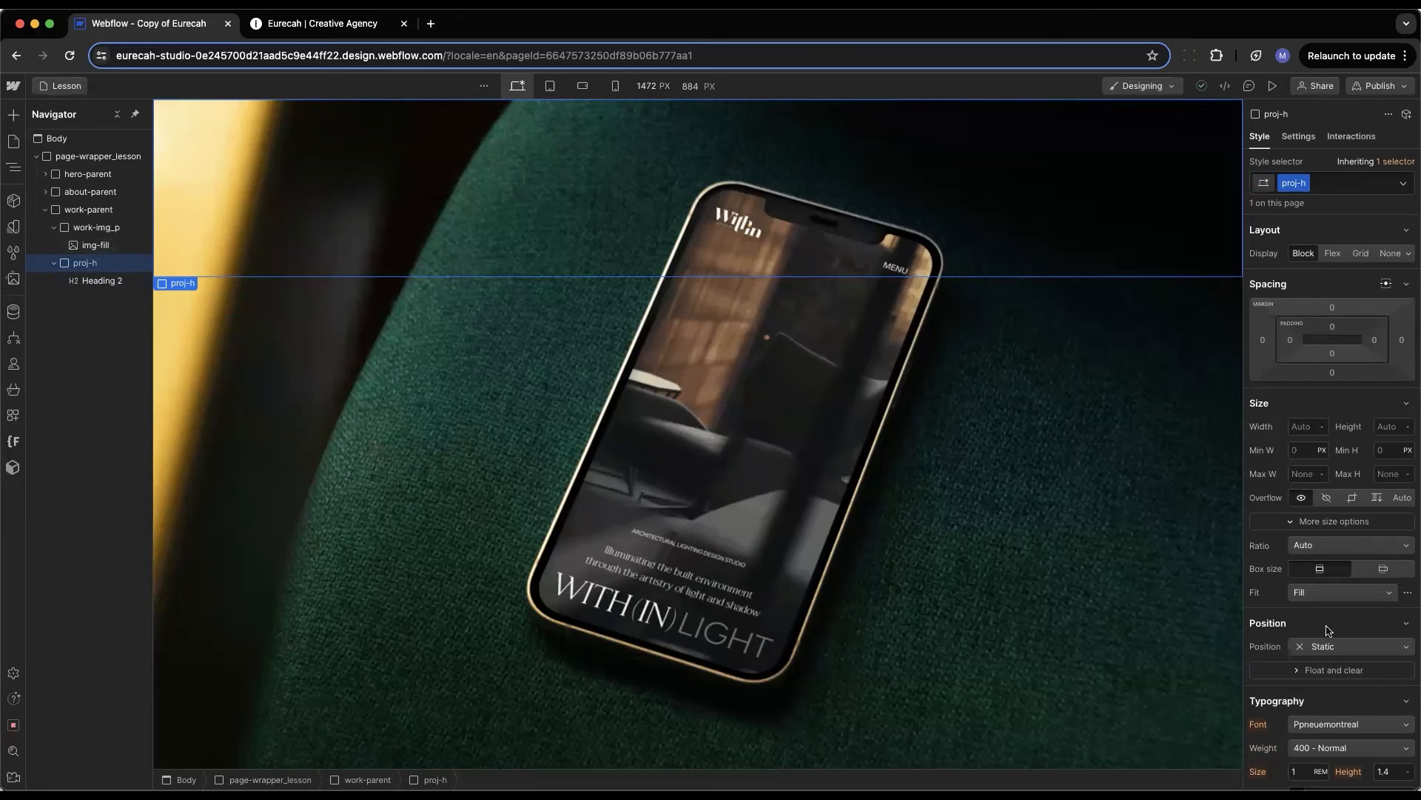
{"action": "left_click", "coordinate": [1323, 648]}
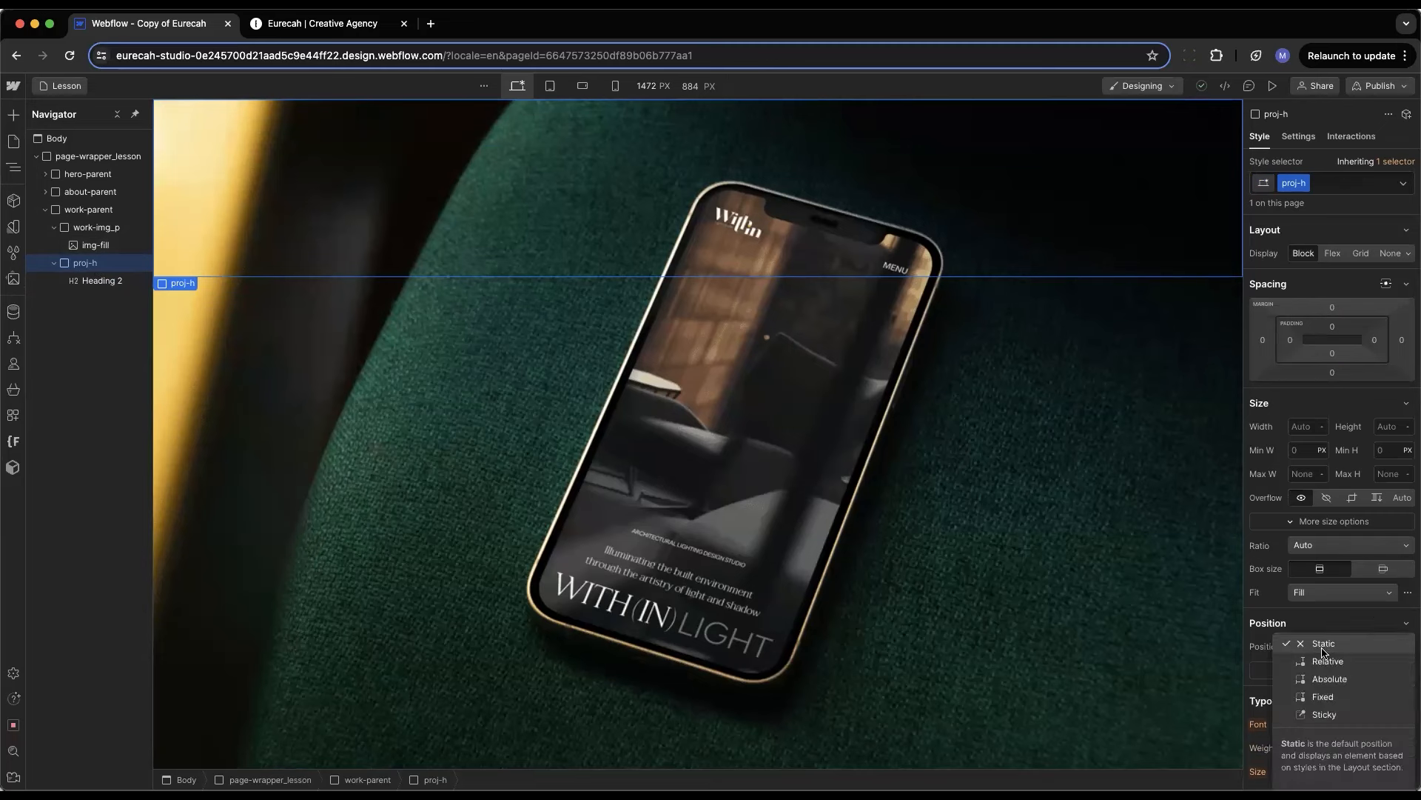
{"action": "left_click", "coordinate": [1328, 662]}
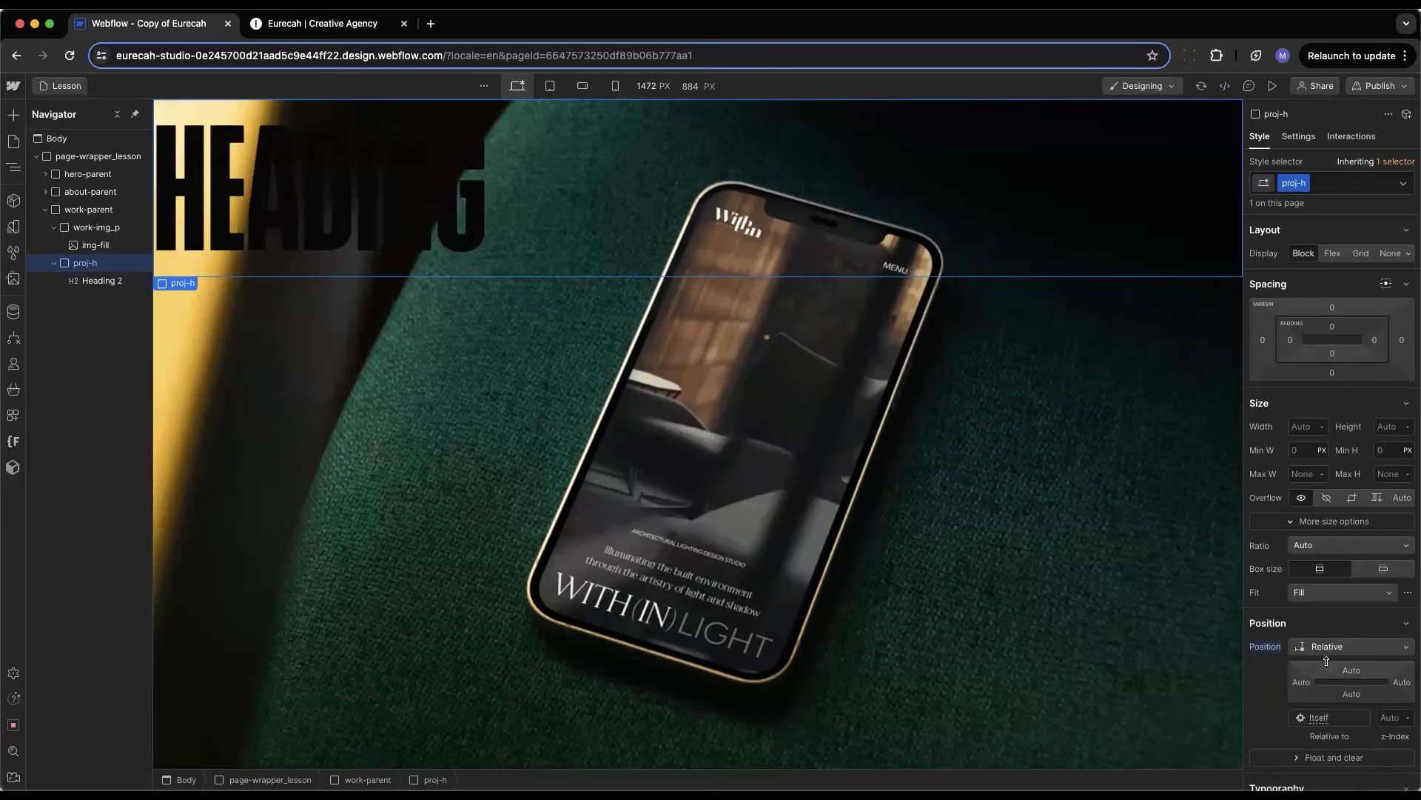
{"action": "scroll", "coordinate": [1327, 660], "scroll_direction": "down", "scroll_amount": 2}
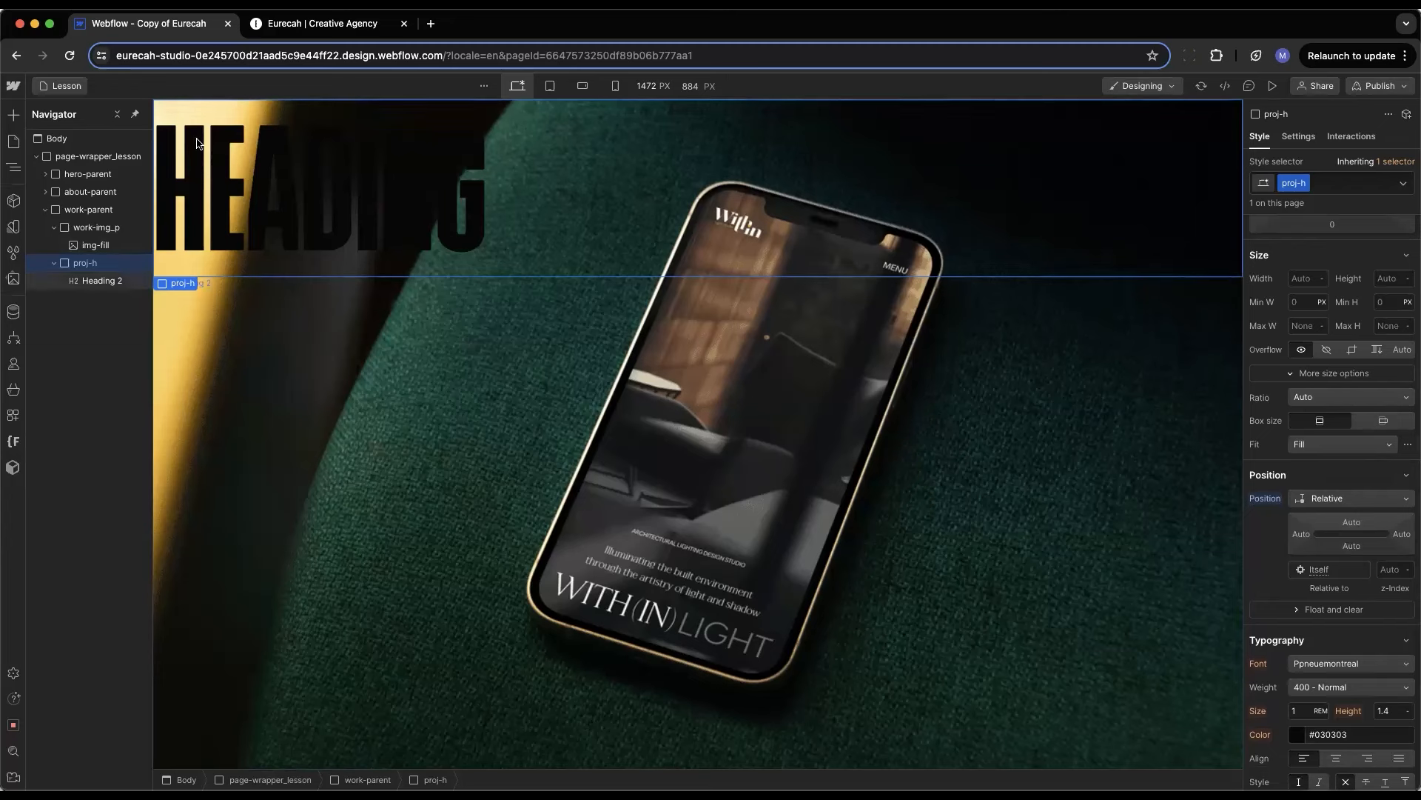
Try a z-index of 1 on work-img_p, and clear it again
{"action": "left_click", "coordinate": [104, 228]}
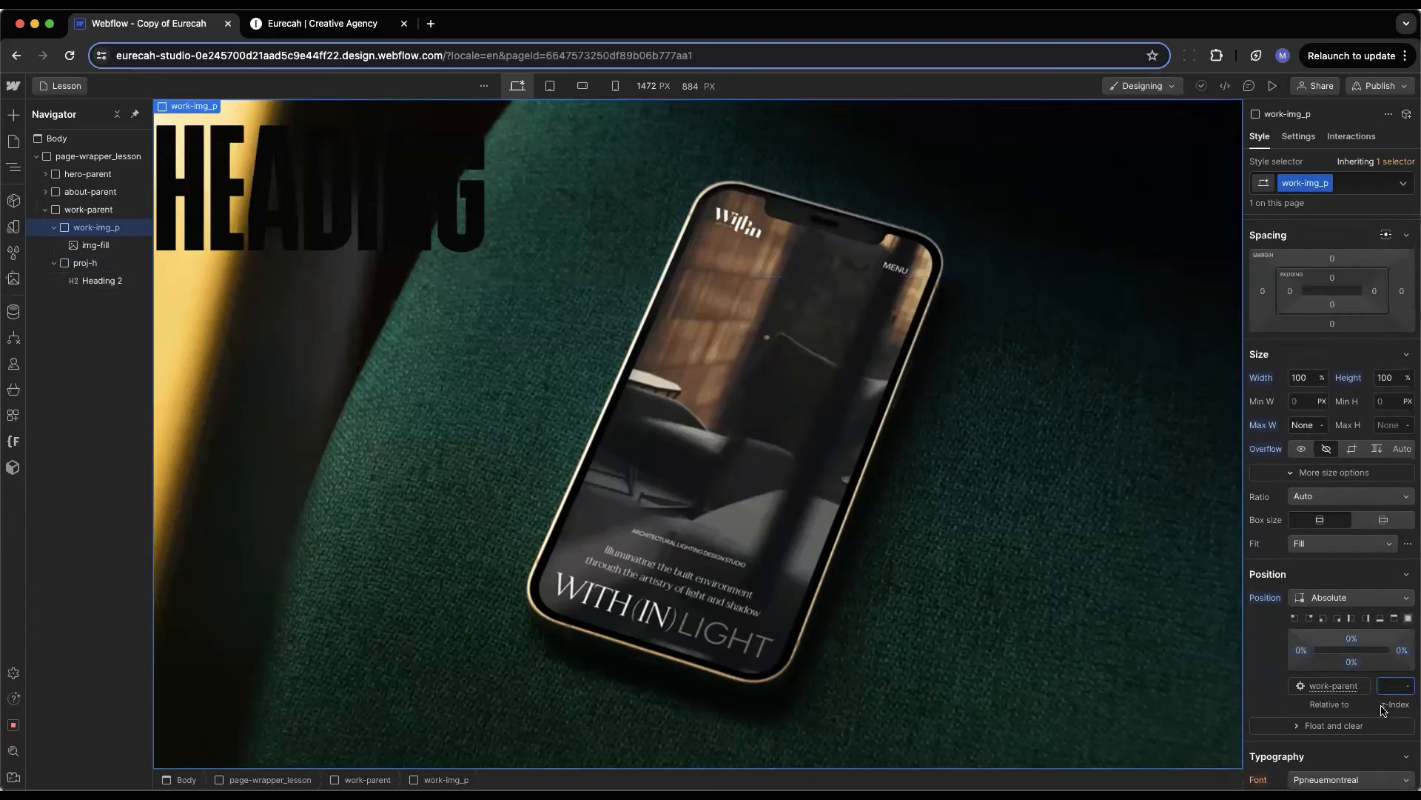
{"action": "mouse_move", "coordinate": [1397, 710]}
{"action": "left_click", "coordinate": [1383, 684]}
{"action": "type", "text": "1"}
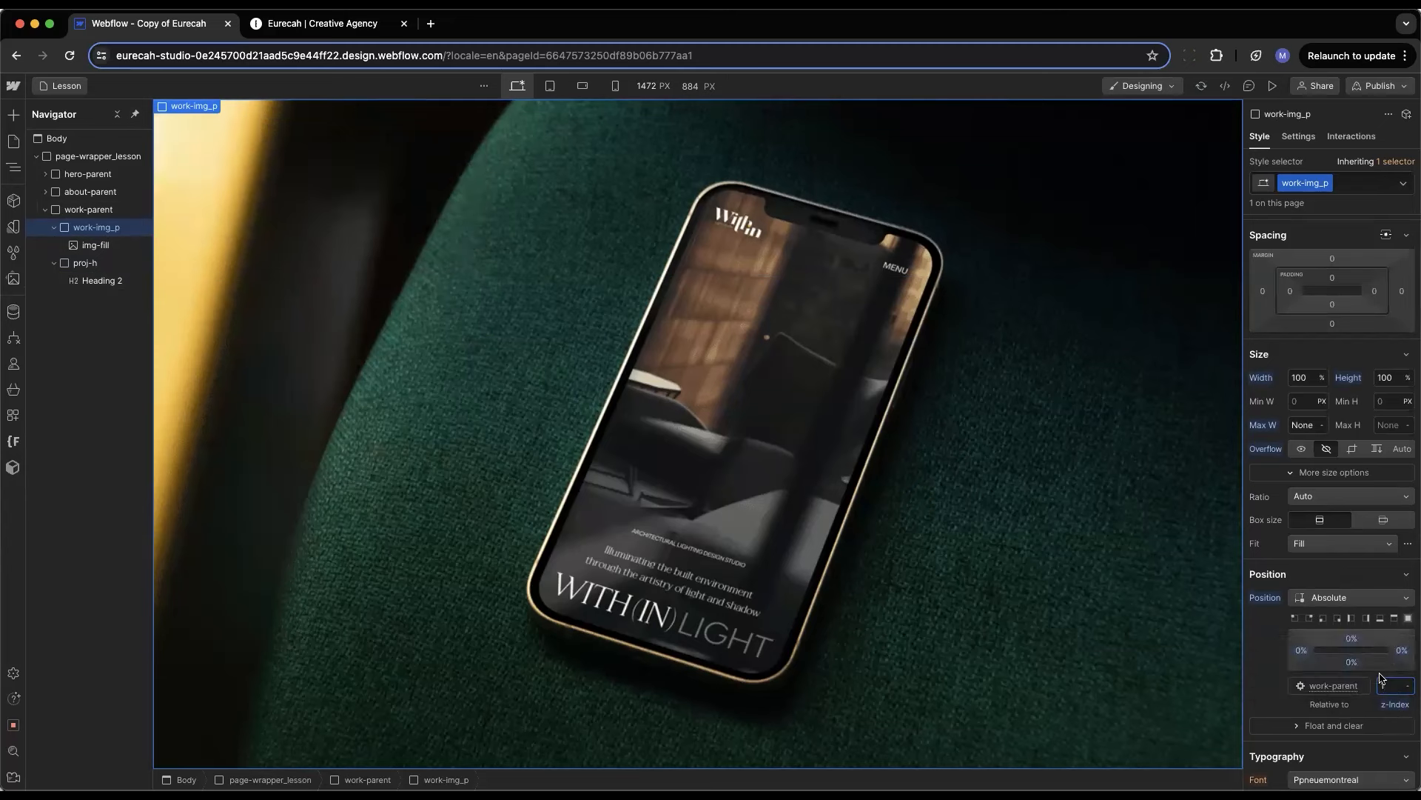
{"action": "key", "text": "BackSpace"}
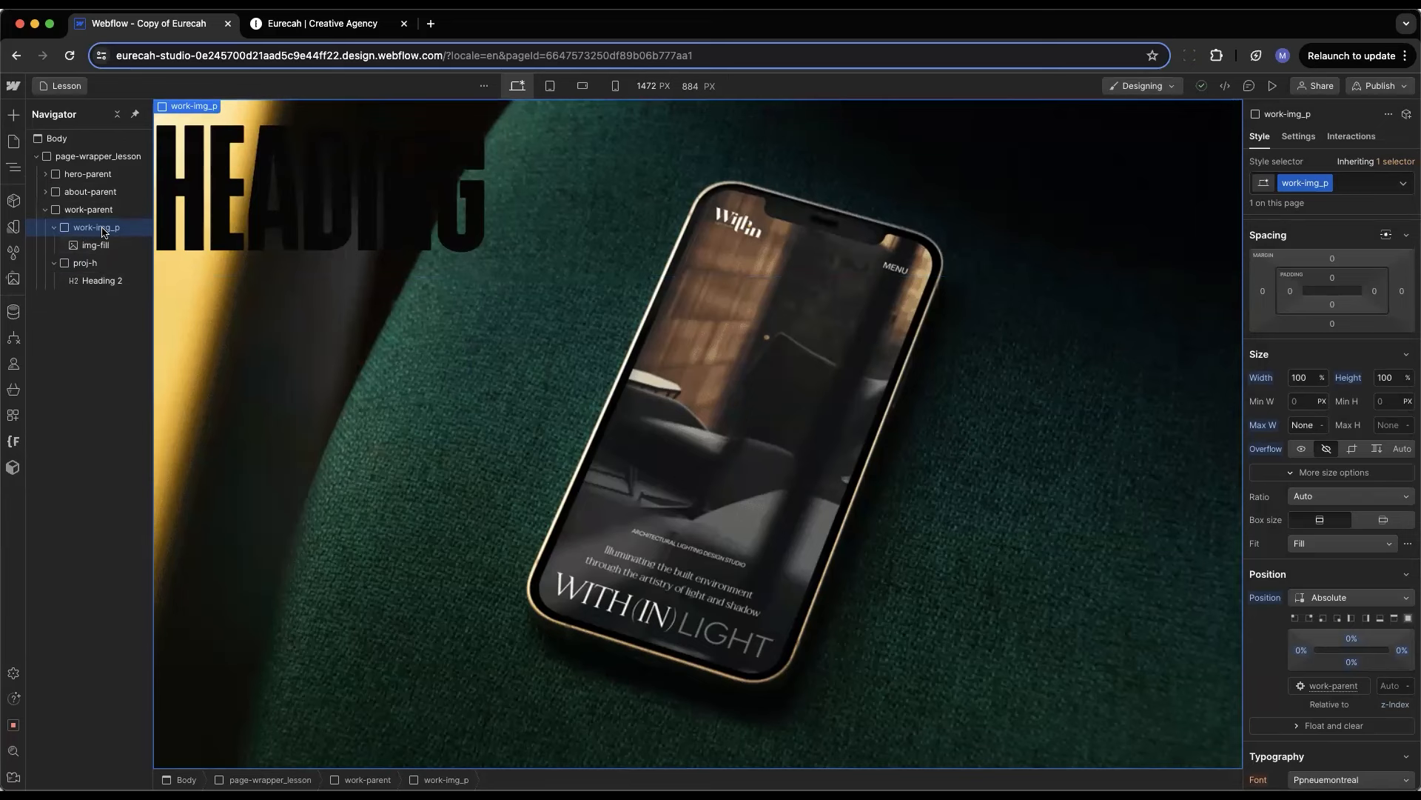
Make work-parent a flex container with its content centered on both the X and Y axes
{"action": "left_click", "coordinate": [85, 264]}
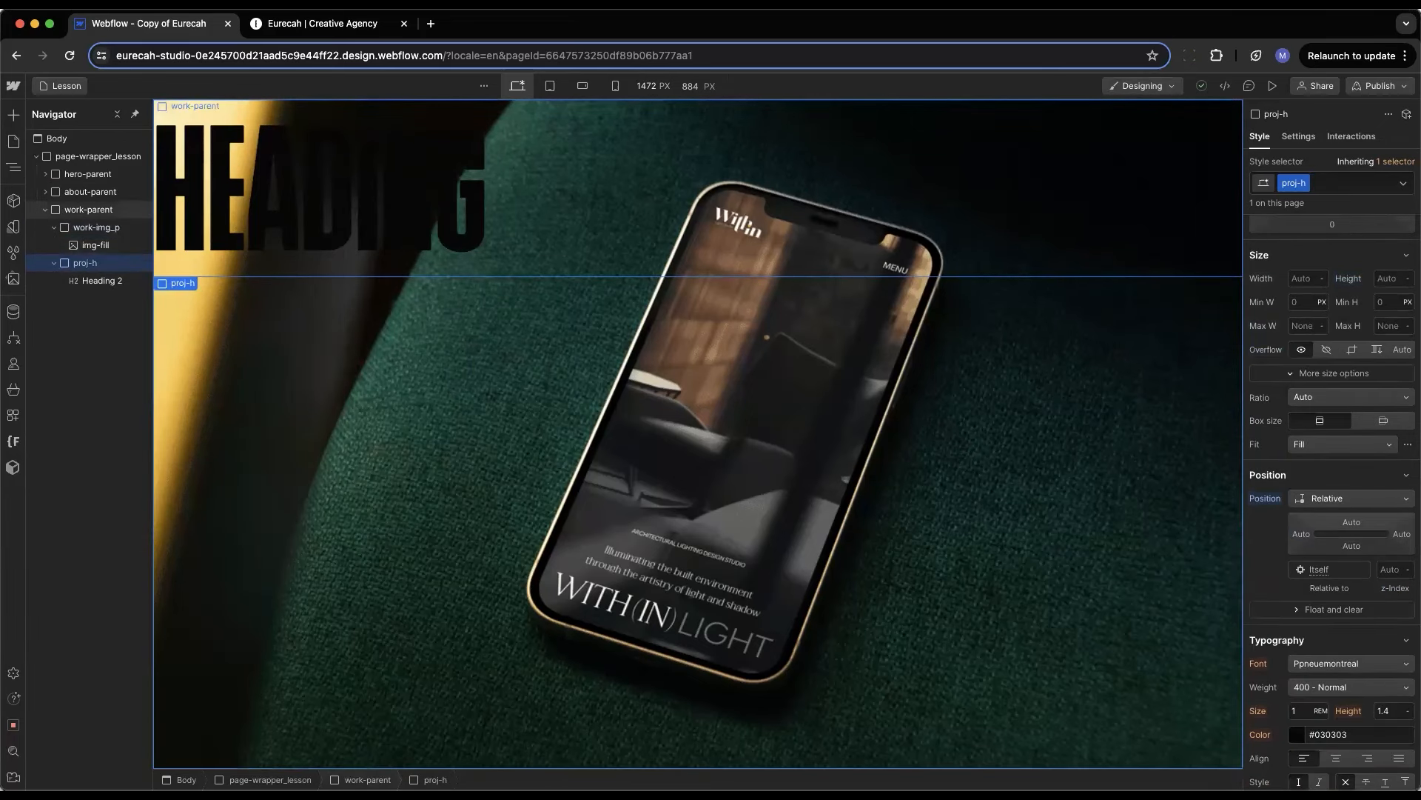
{"action": "left_click", "coordinate": [284, 630]}
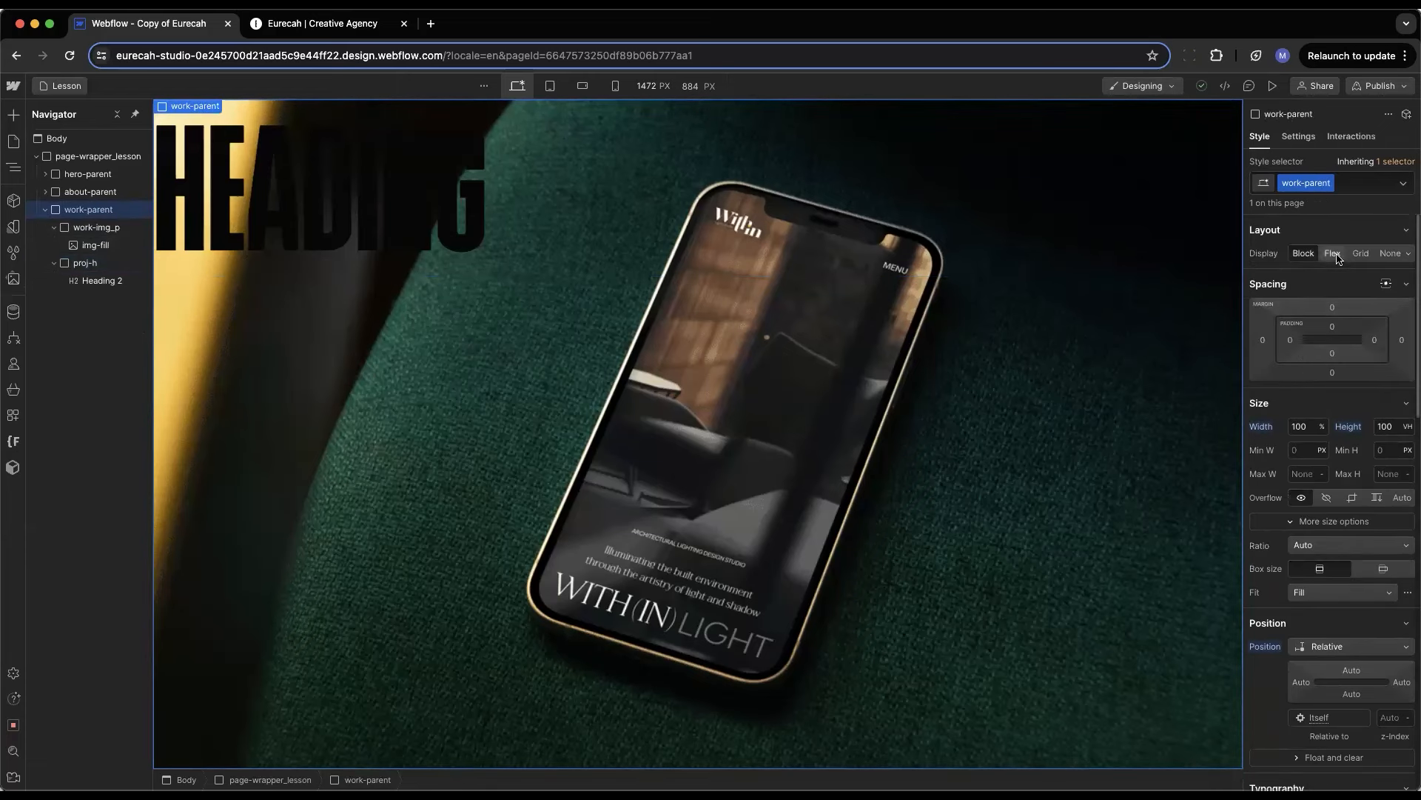
{"action": "left_click", "coordinate": [1332, 254]}
{"action": "left_click", "coordinate": [1311, 314]}
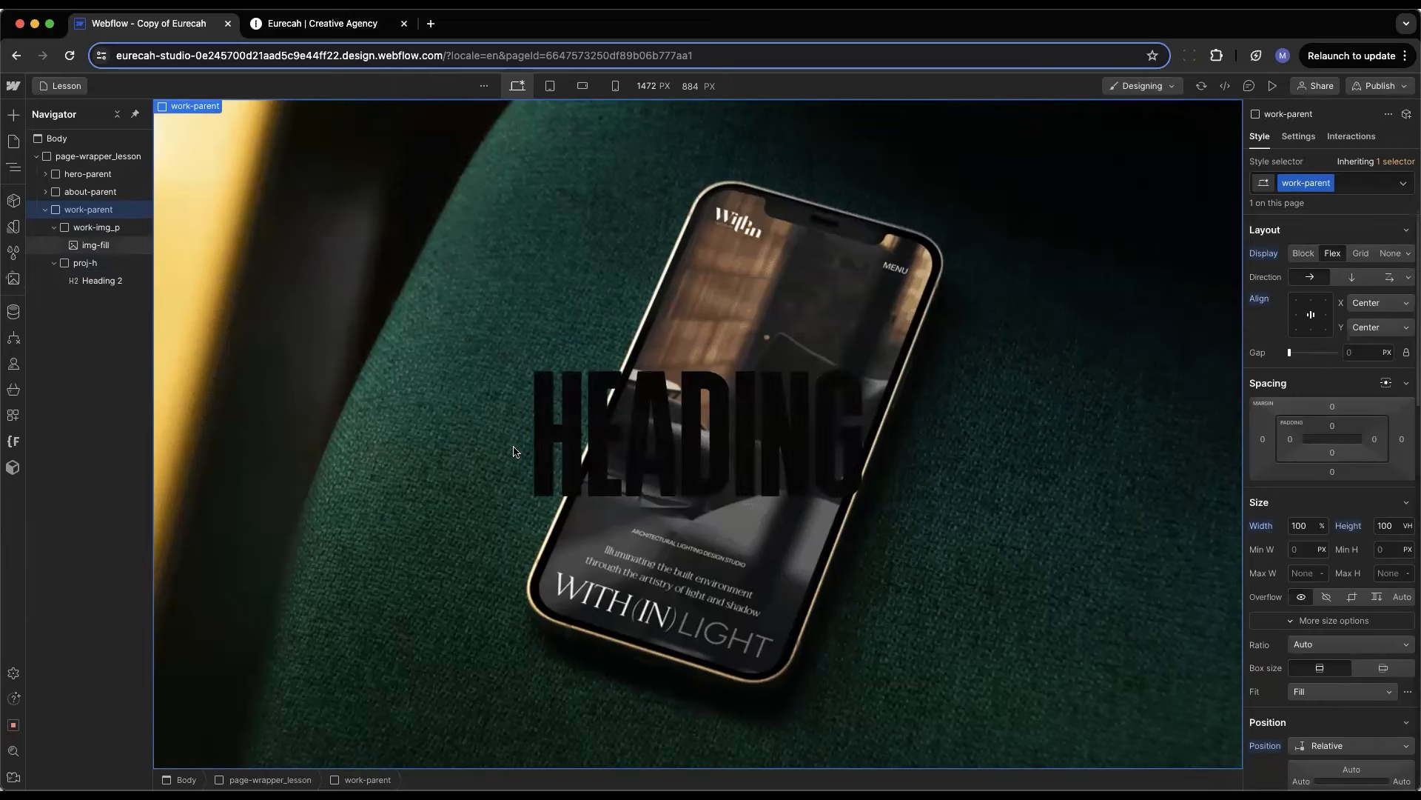
Give the H2 heading inside proj-h the class heading-2
{"action": "left_click", "coordinate": [537, 444]}
{"action": "left_click", "coordinate": [1320, 179]}
{"action": "type", "text": "heading-2"}
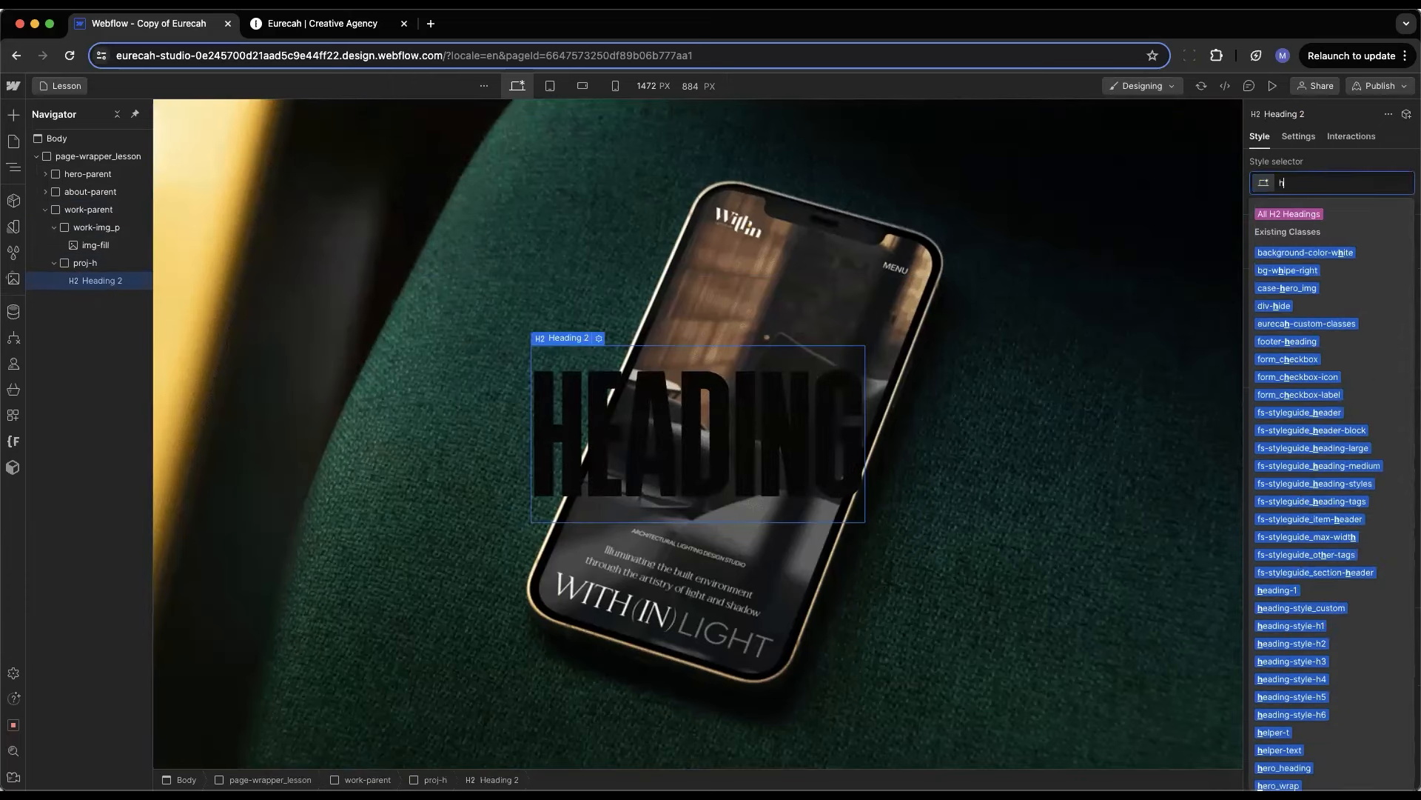
{"action": "key", "text": "Return"}
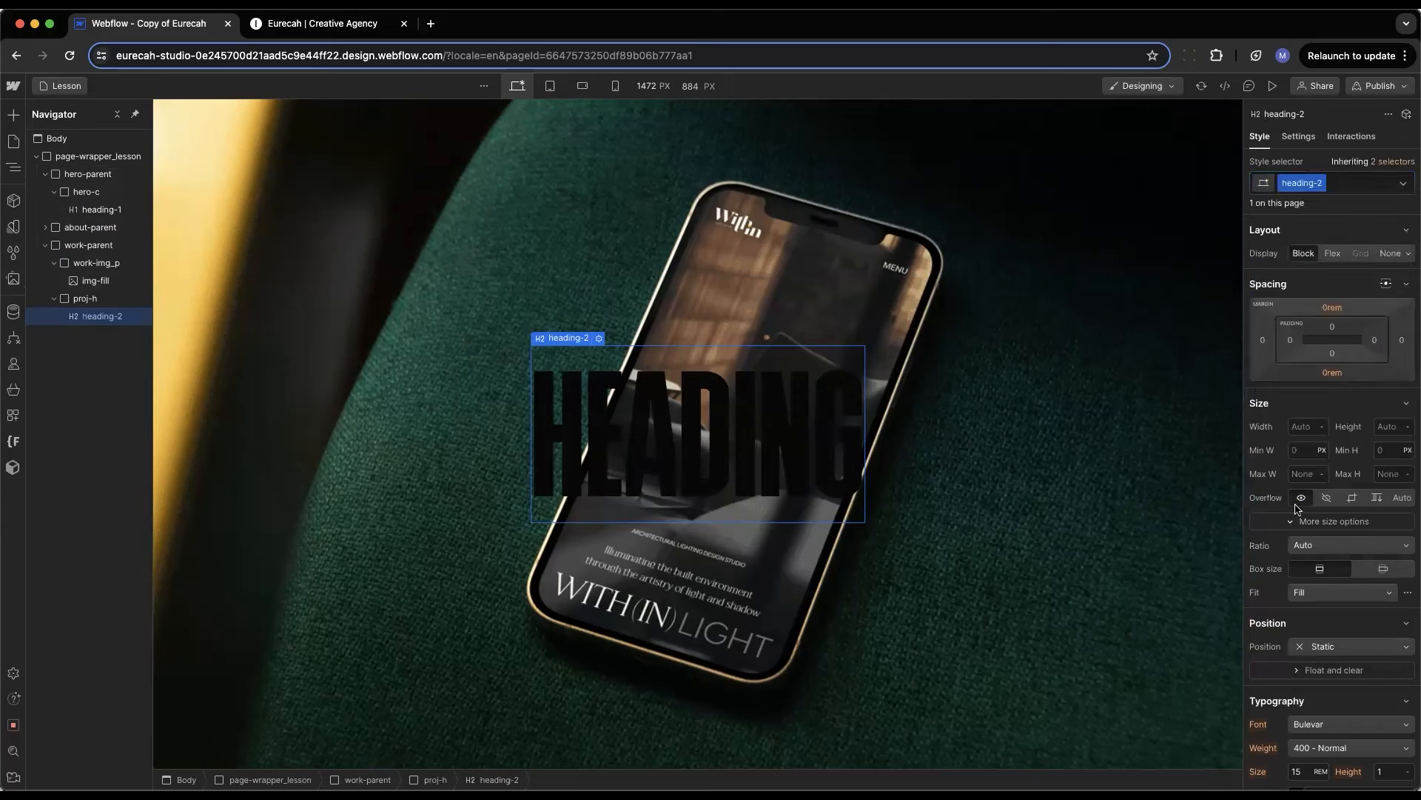
Set heading-2's text color to the White variable and reselect work-parent
{"action": "scroll", "coordinate": [1304, 668], "scroll_direction": "down", "scroll_amount": 2}
{"action": "scroll", "coordinate": [1304, 668], "scroll_direction": "down", "scroll_amount": 1}
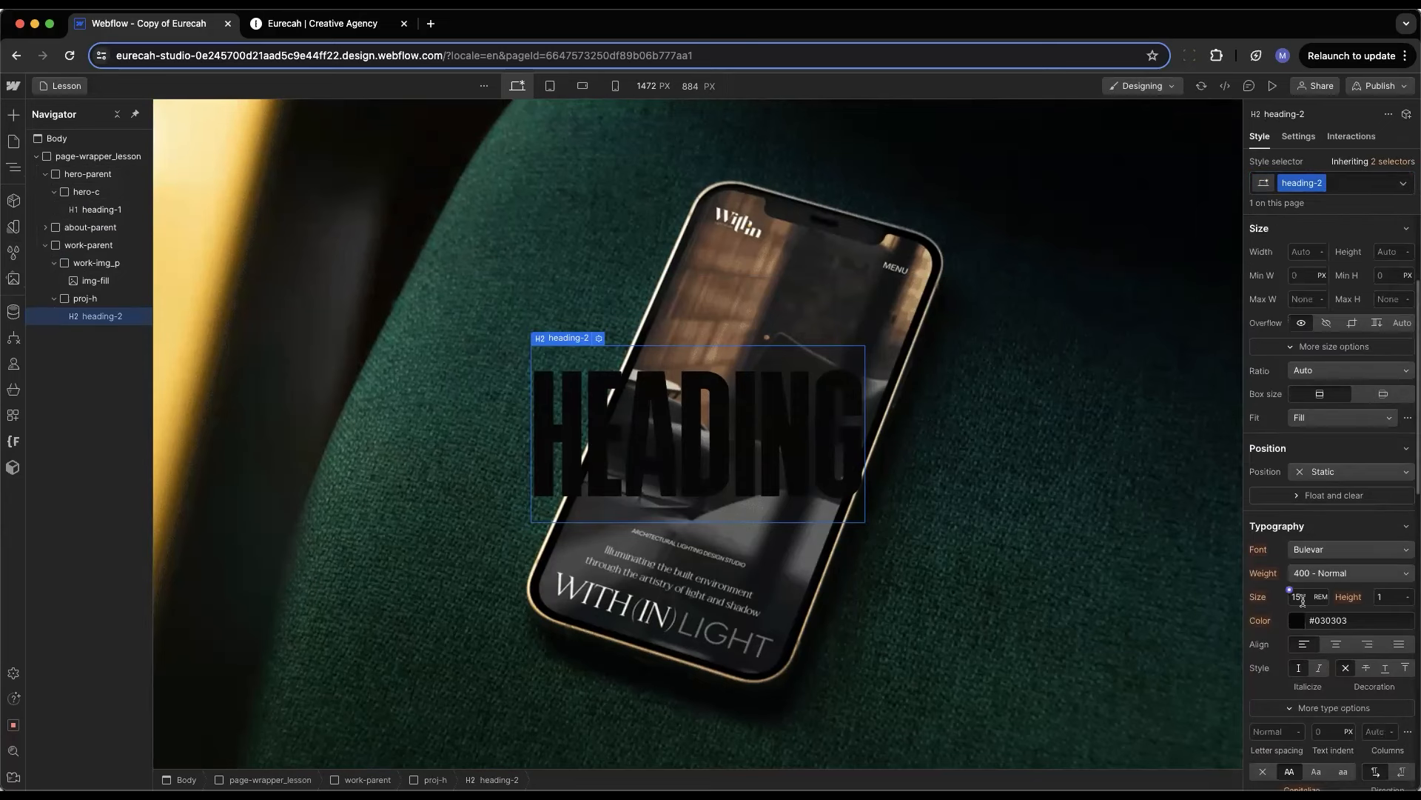
{"action": "left_click", "coordinate": [1298, 621]}
{"action": "left_click", "coordinate": [1278, 699]}
{"action": "left_click", "coordinate": [1288, 735]}
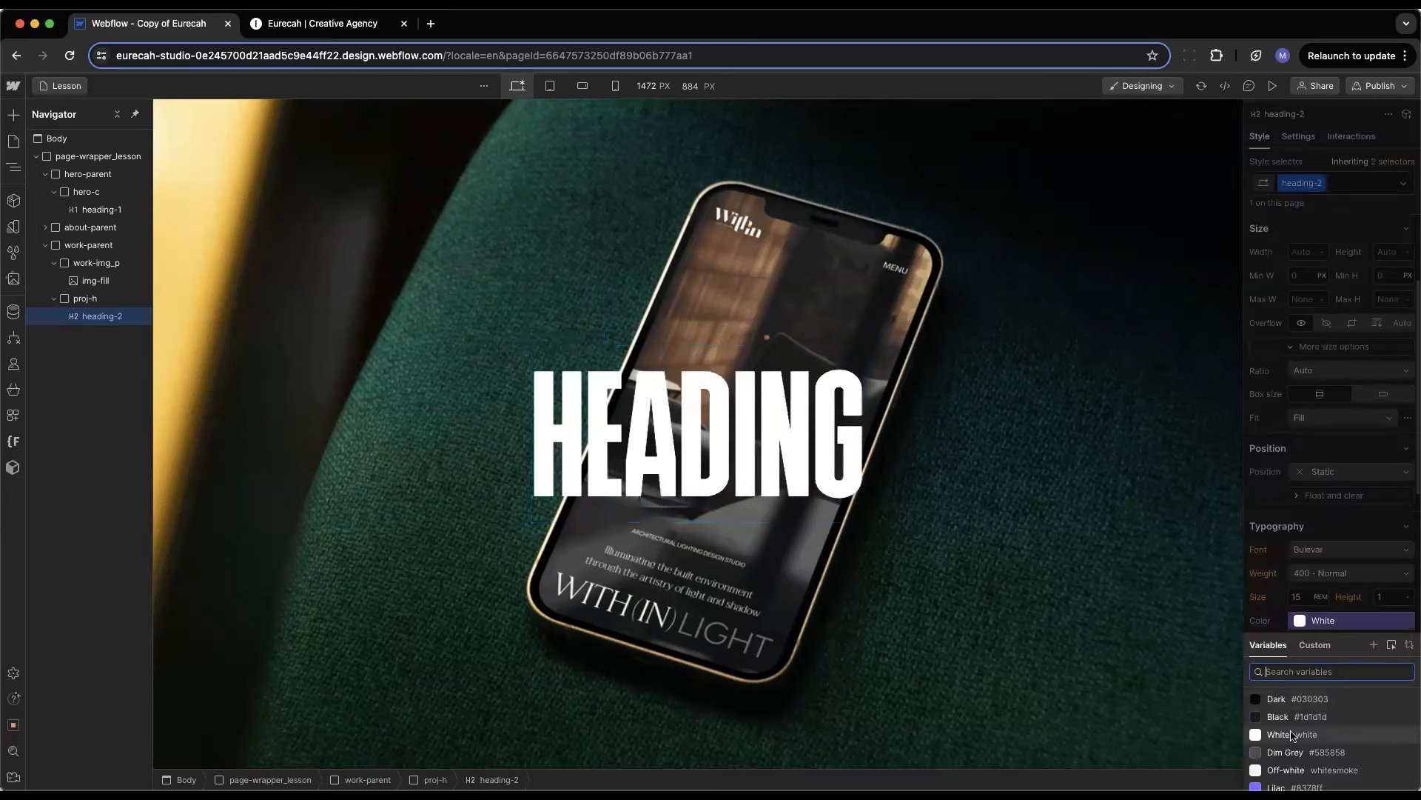
{"action": "left_click", "coordinate": [382, 510]}
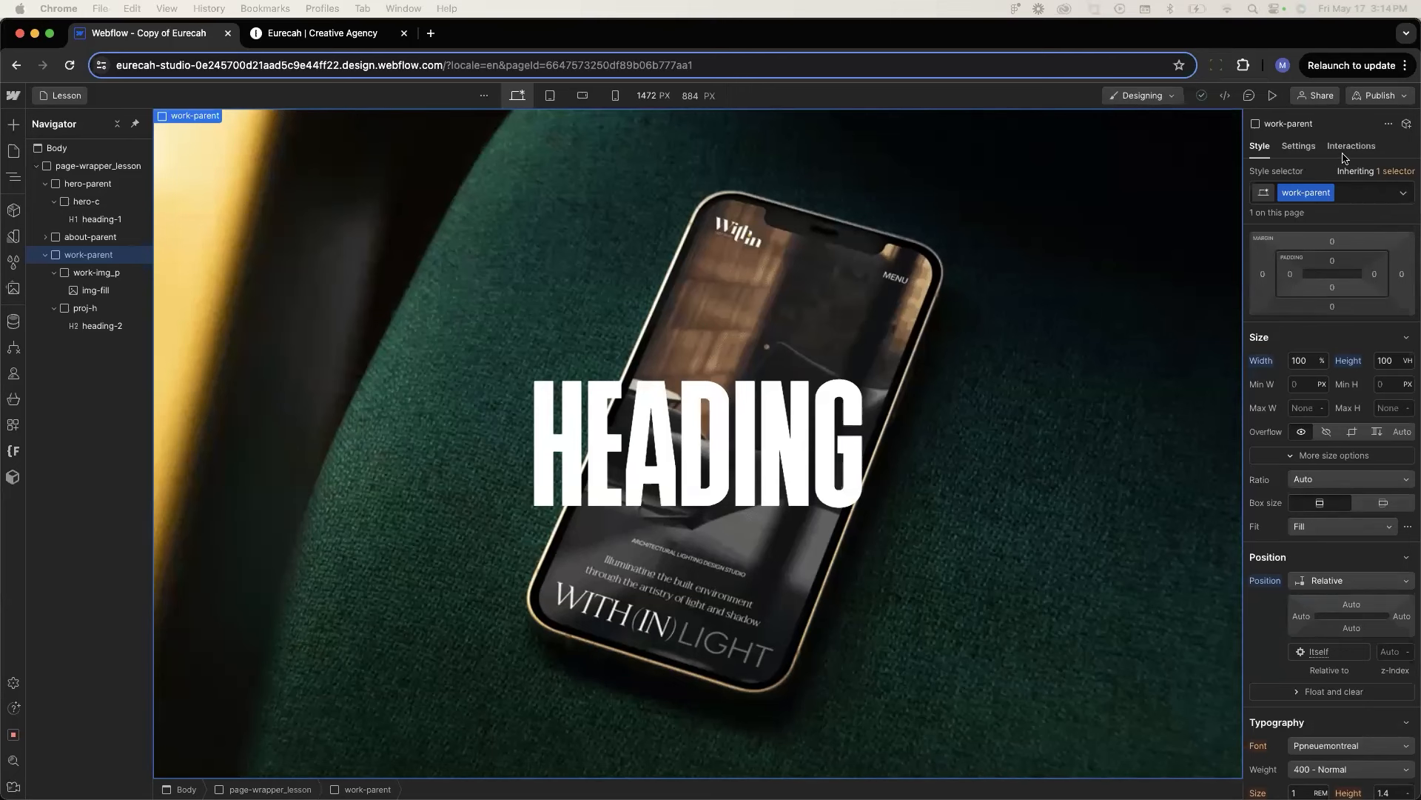
Clean up the style selectors by removing the unused nav-link and animation classes
{"action": "left_click", "coordinate": [11, 267]}
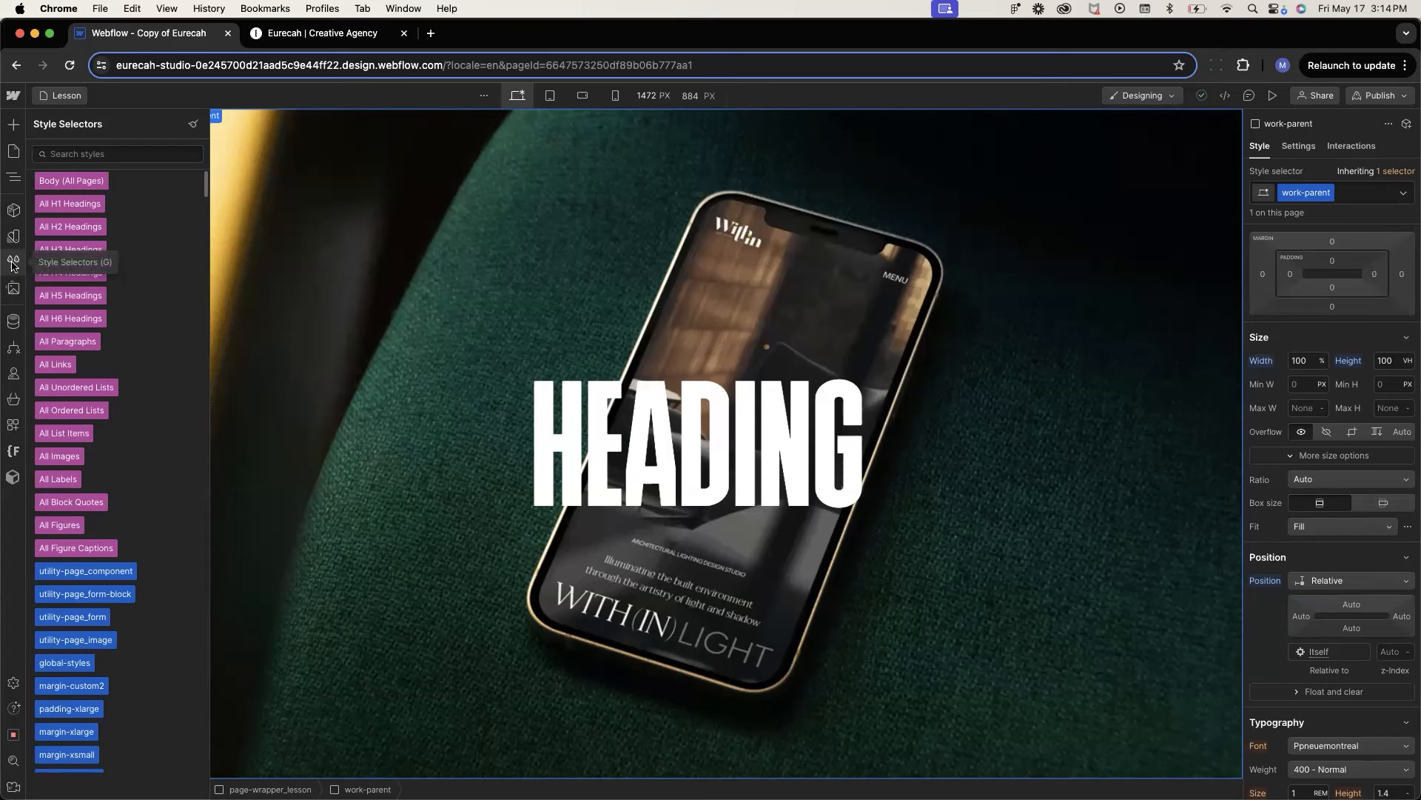
{"action": "left_click", "coordinate": [192, 128]}
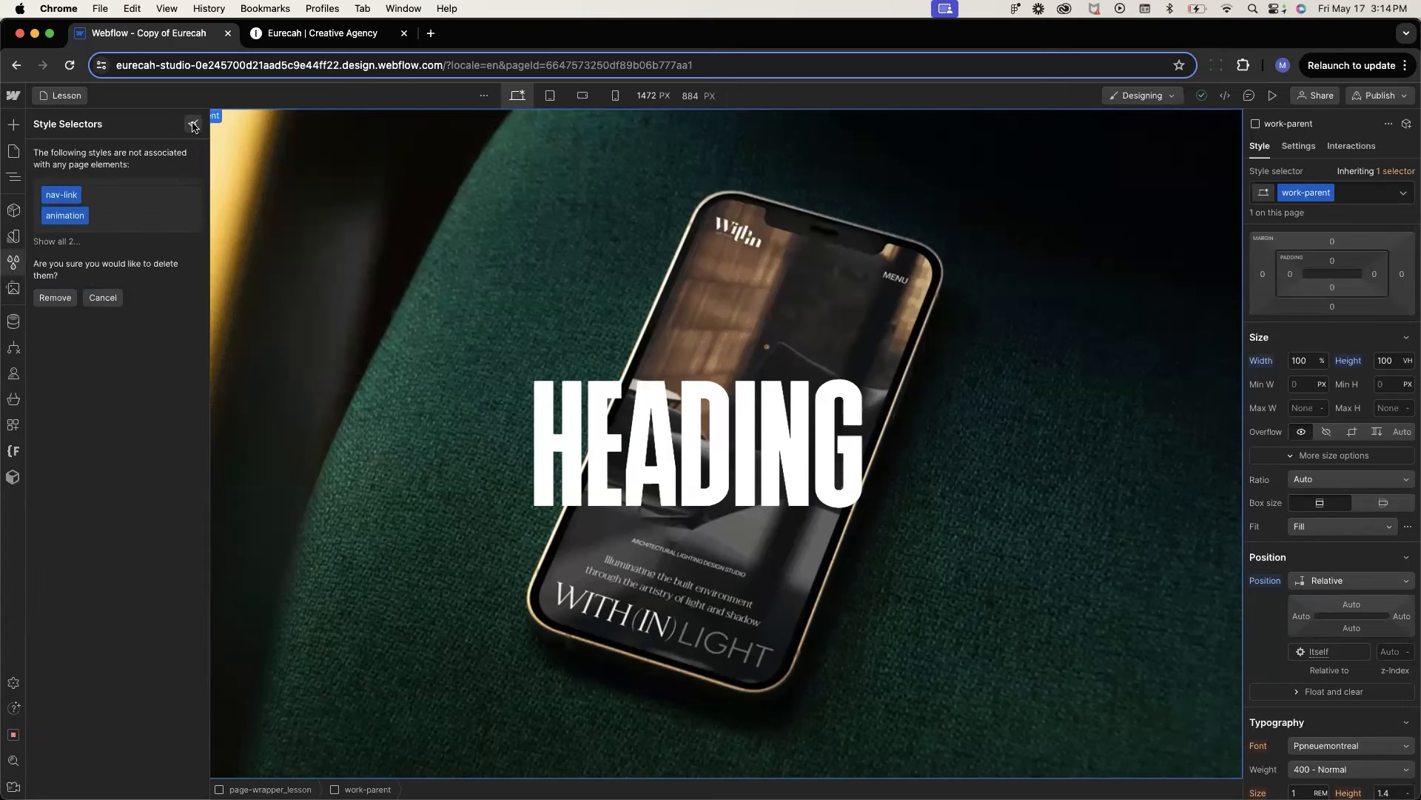
{"action": "left_click", "coordinate": [48, 298]}
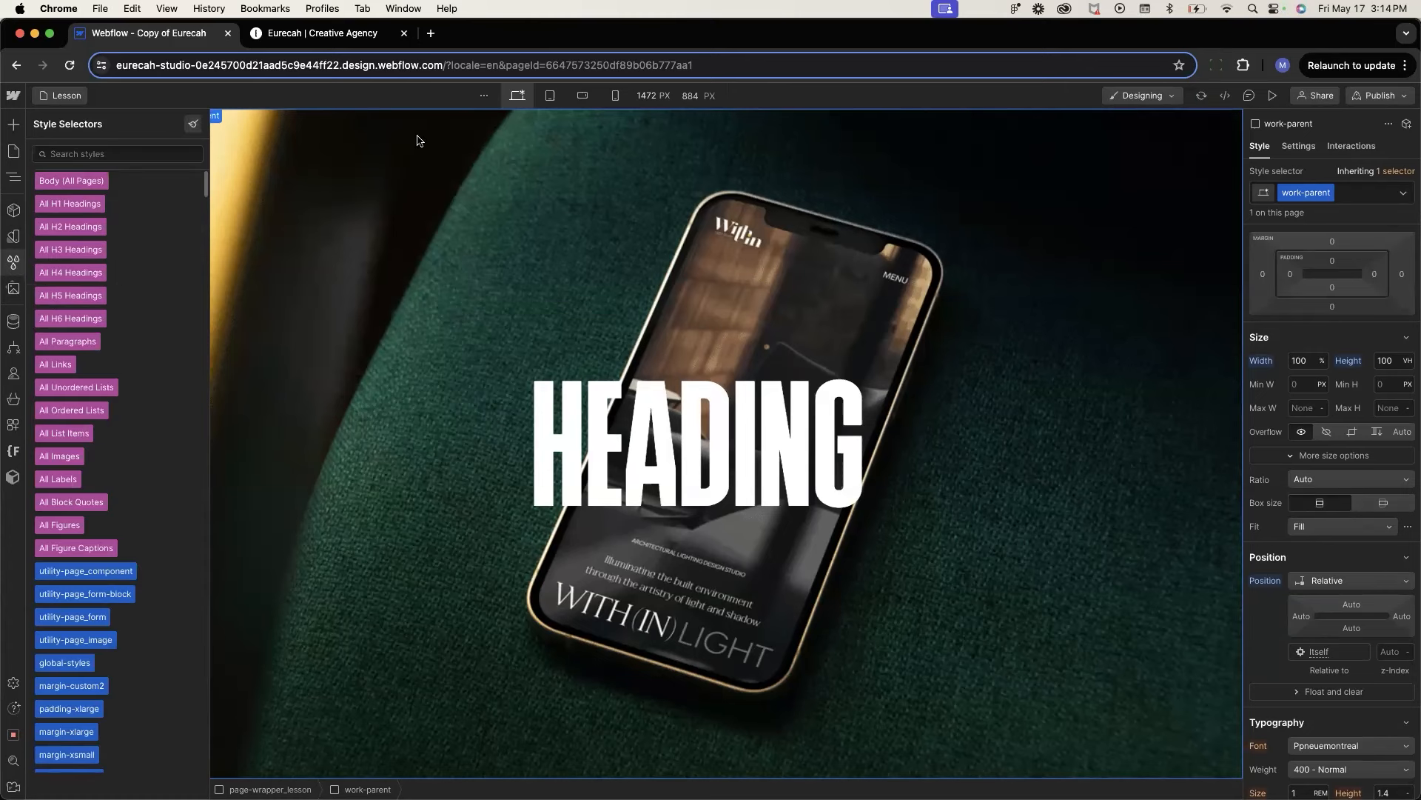
Open the interaction settings for work-parent
{"action": "left_click", "coordinate": [1353, 148]}
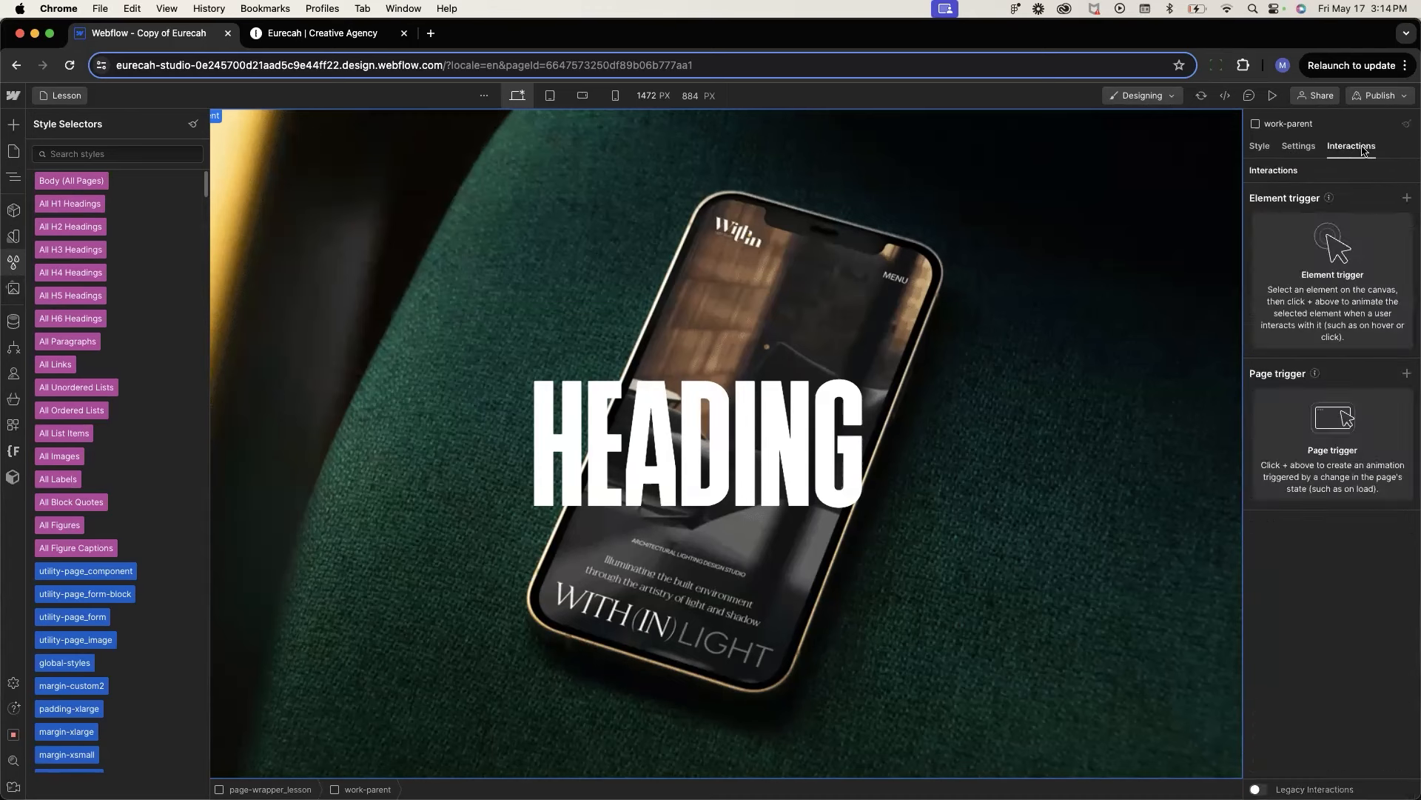